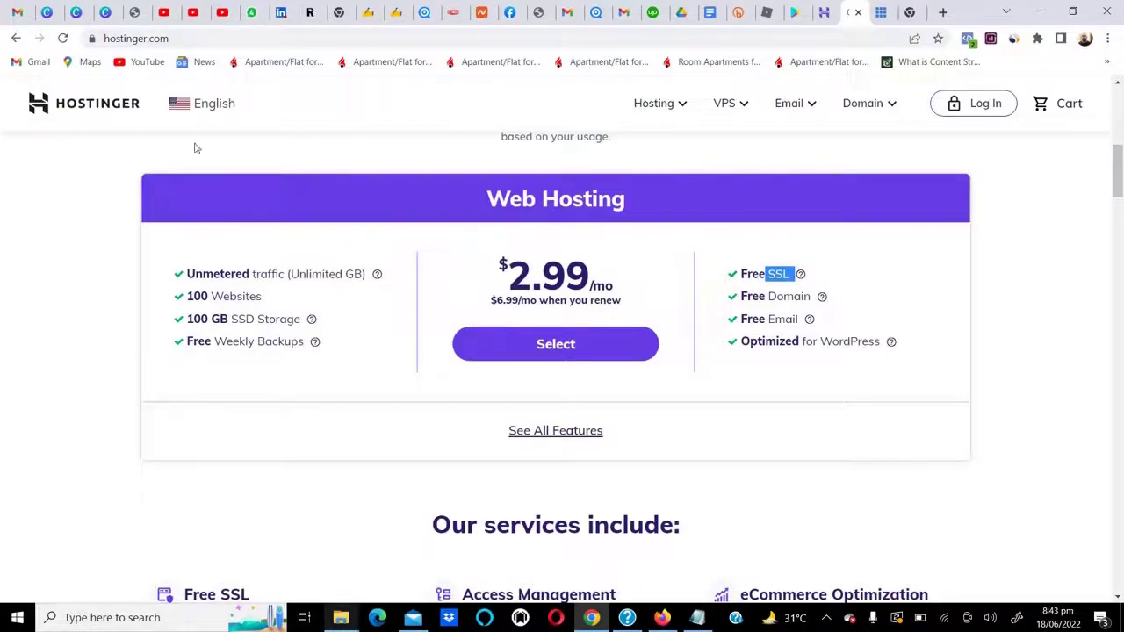
Step: Check the SSD storage in Hostinger's web hosting plan and bring up Bluehost's shared hosting plans
scroll(193, 146, down, 1)
drag(186, 281, 288, 281)
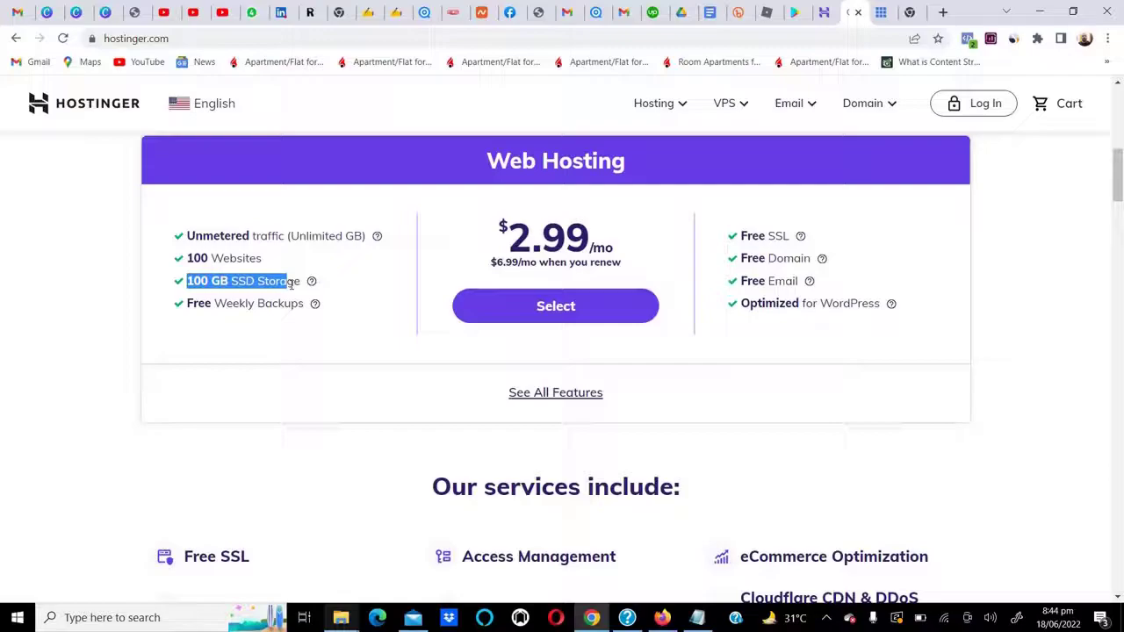
click(885, 10)
scroll(346, 181, up, 10)
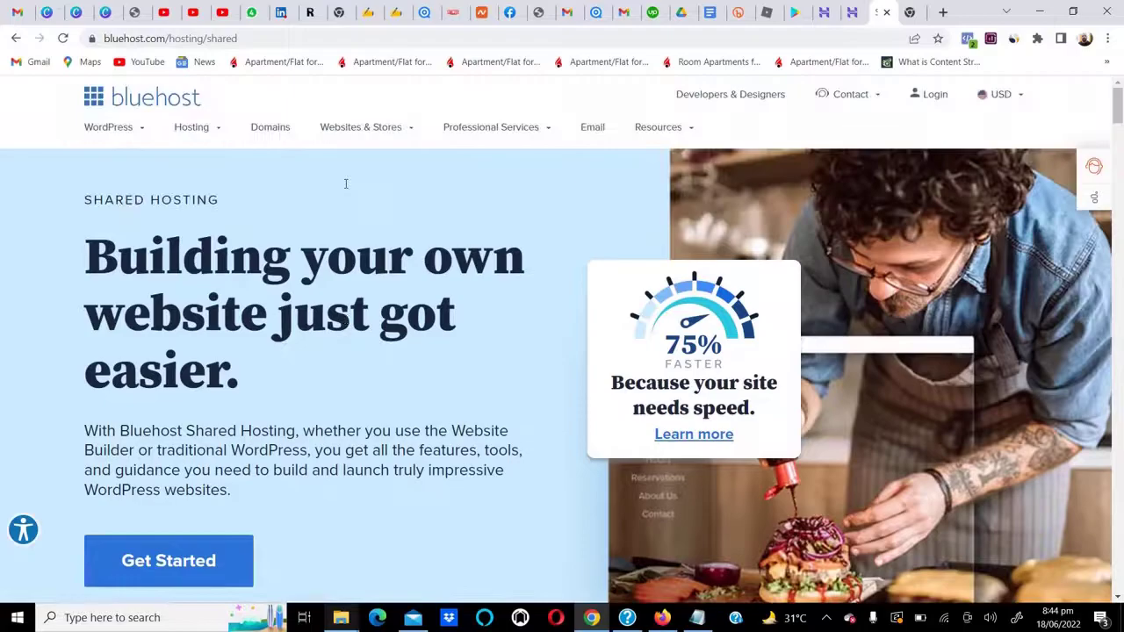
scroll(213, 409, down, 5)
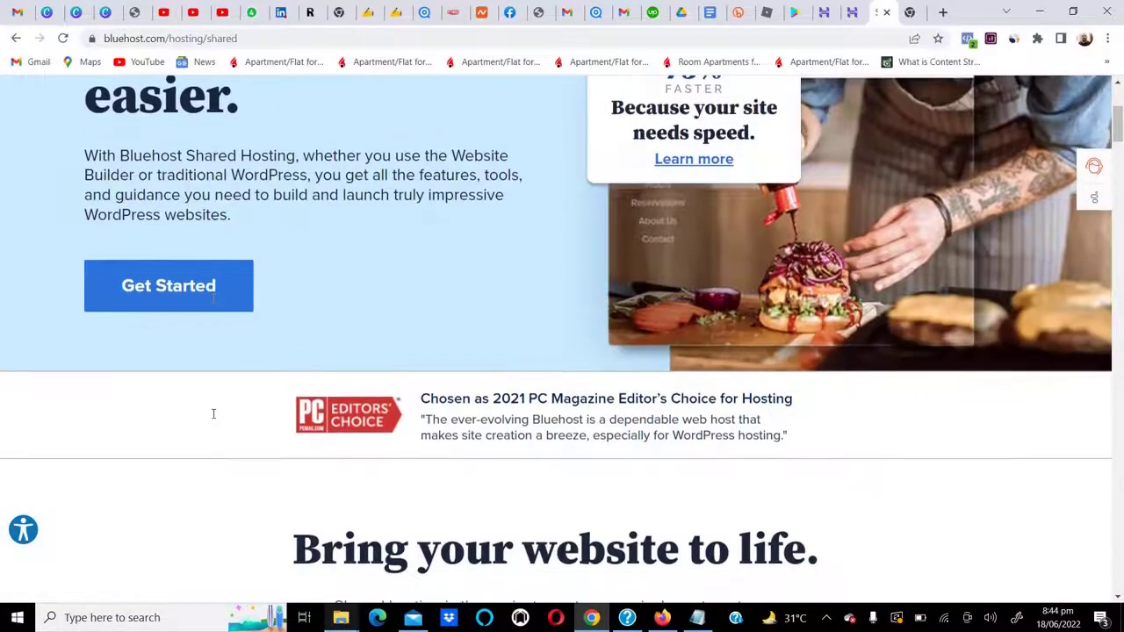
scroll(251, 424, down, 3)
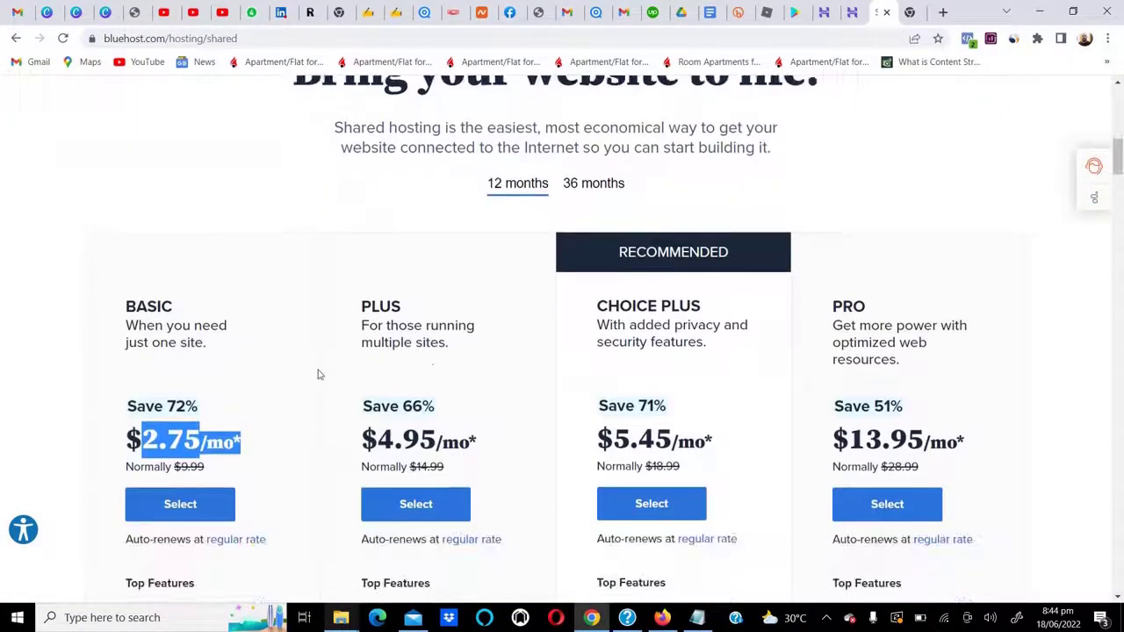
Step: Compare the names, discounts and monthly prices of Bluehost's Basic and Plus shared hosting plans
drag(136, 308, 209, 312)
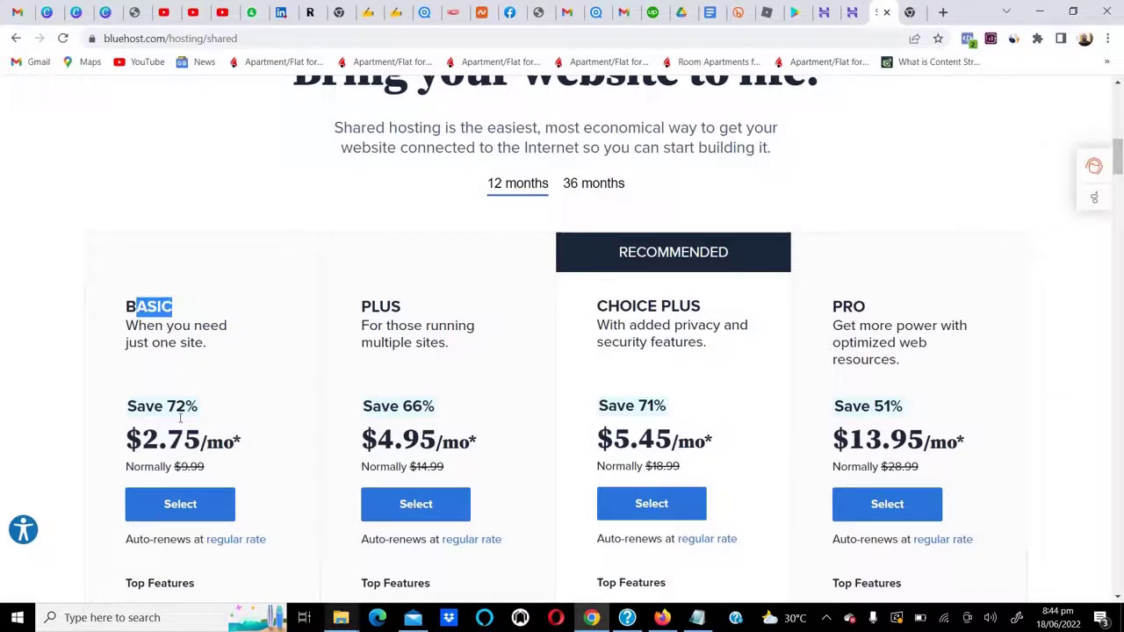
drag(182, 439, 237, 441)
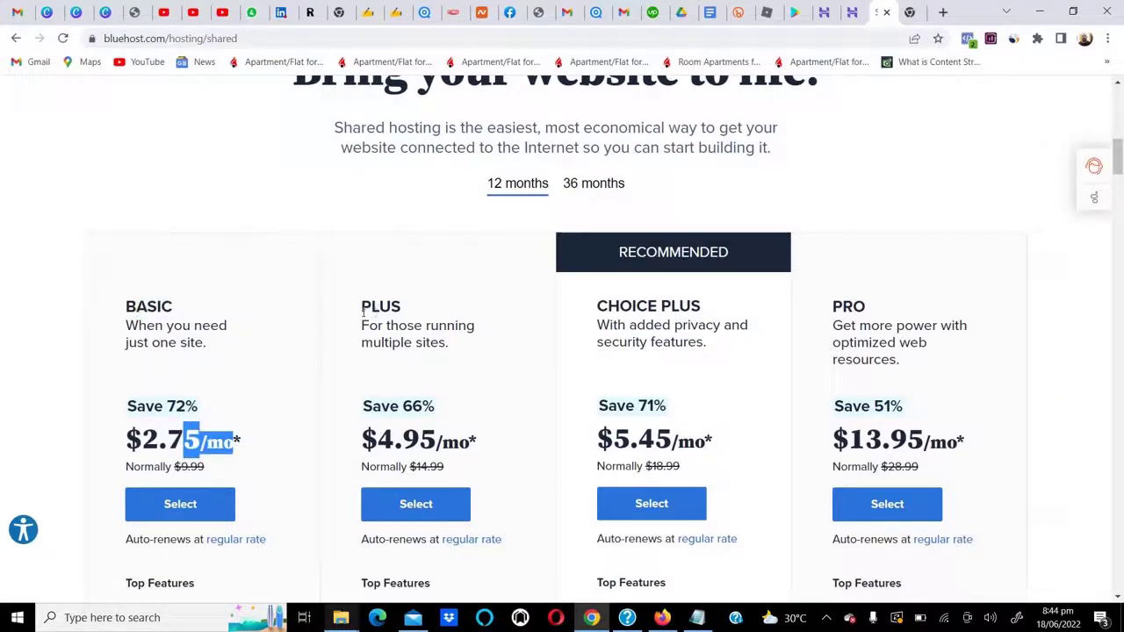
drag(362, 307, 403, 309)
drag(363, 410, 436, 413)
scroll(439, 422, down, 2)
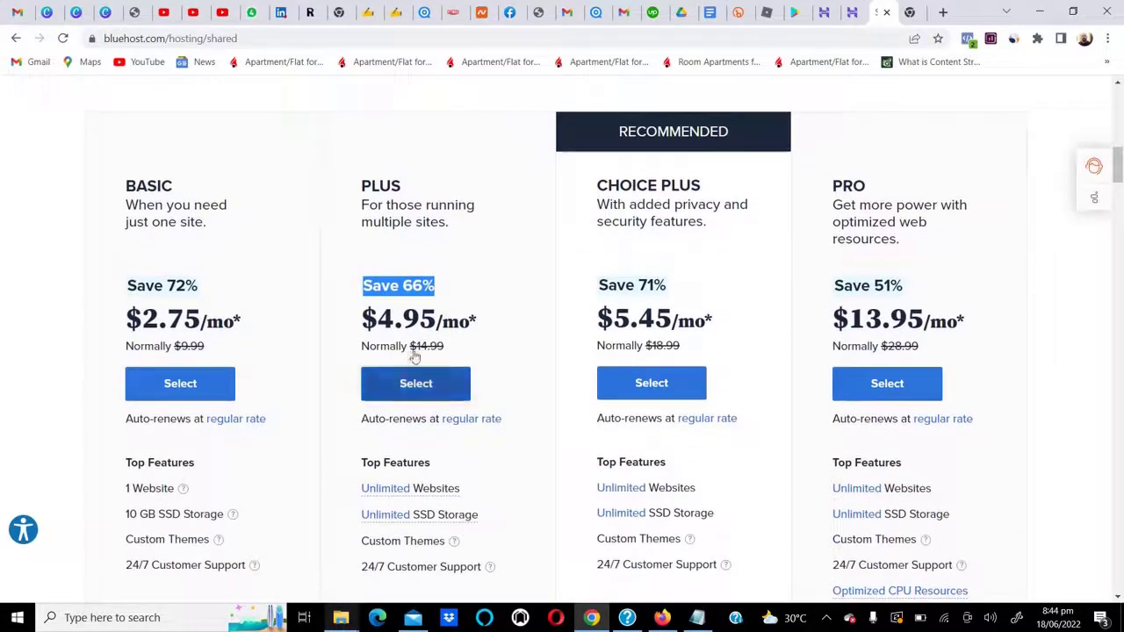
drag(379, 319, 481, 323)
click(395, 318)
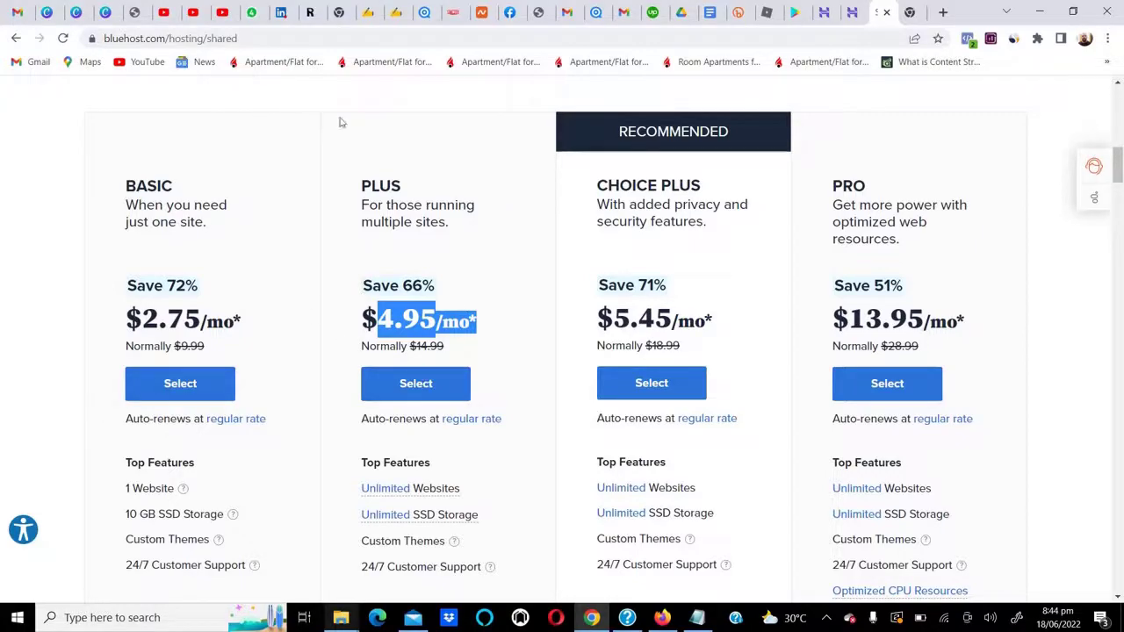
Step: Select the Bluehost Plus plan and submit atydsfkjd with the .com extension as the new domain
click(403, 389)
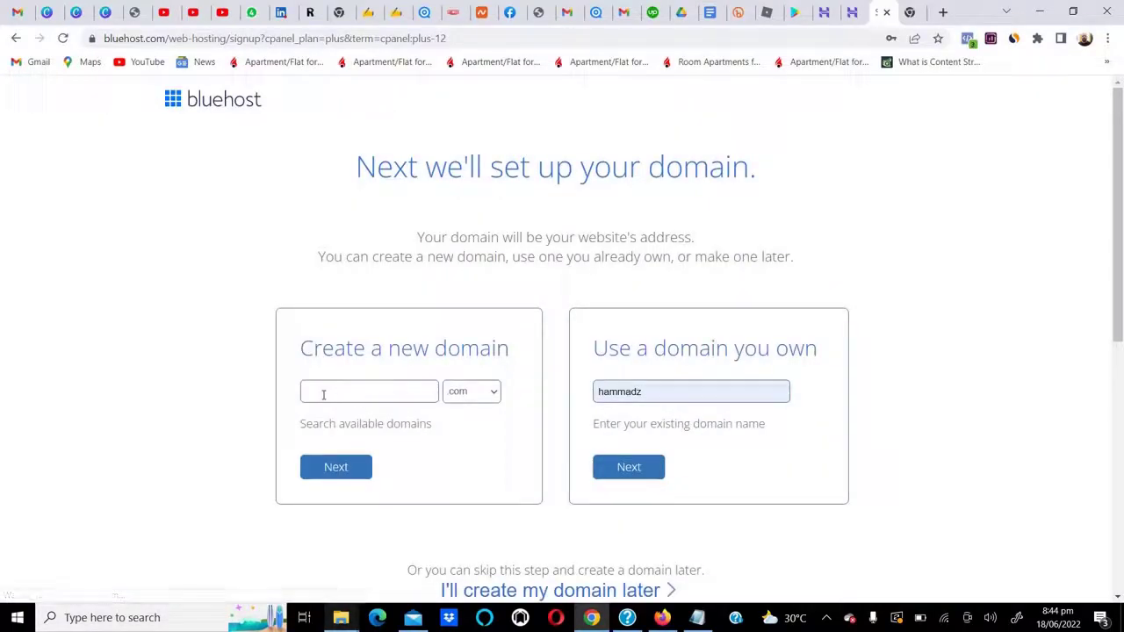
click(323, 395)
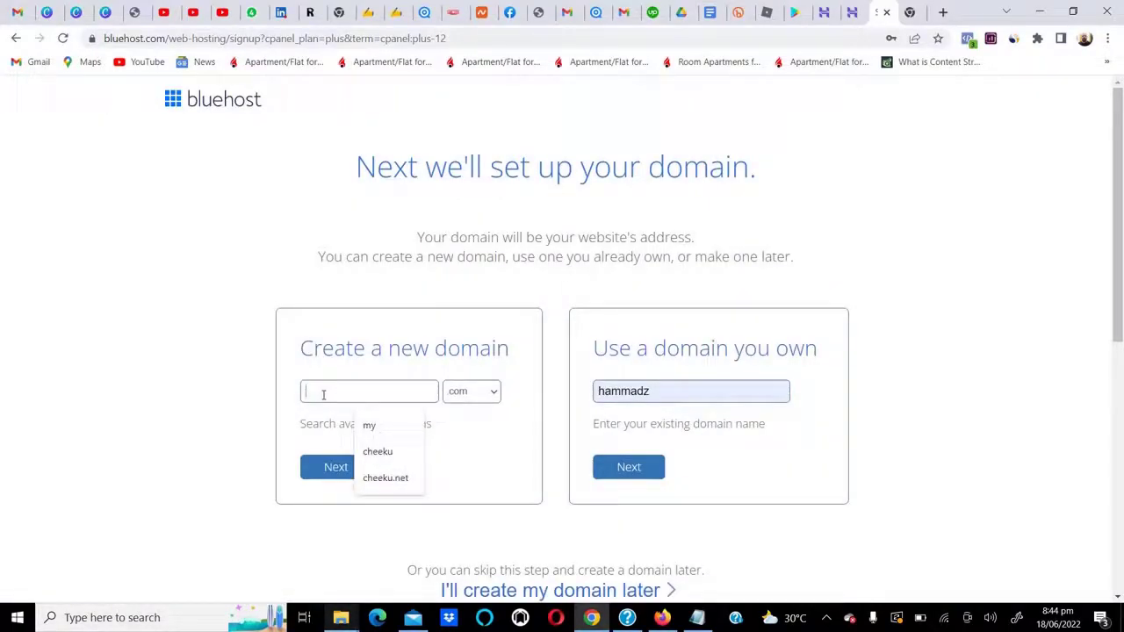
text(atydsfkjd)
click(339, 468)
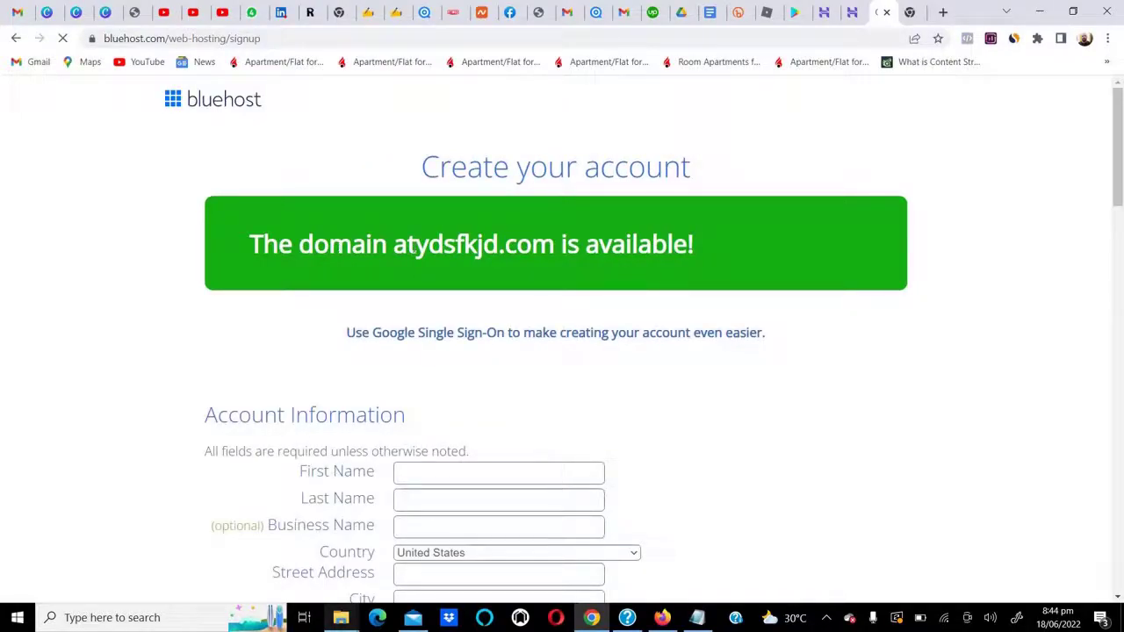
Step: Review the domain availability result and the account information fields, including the country options, on the signup form
drag(412, 250, 553, 251)
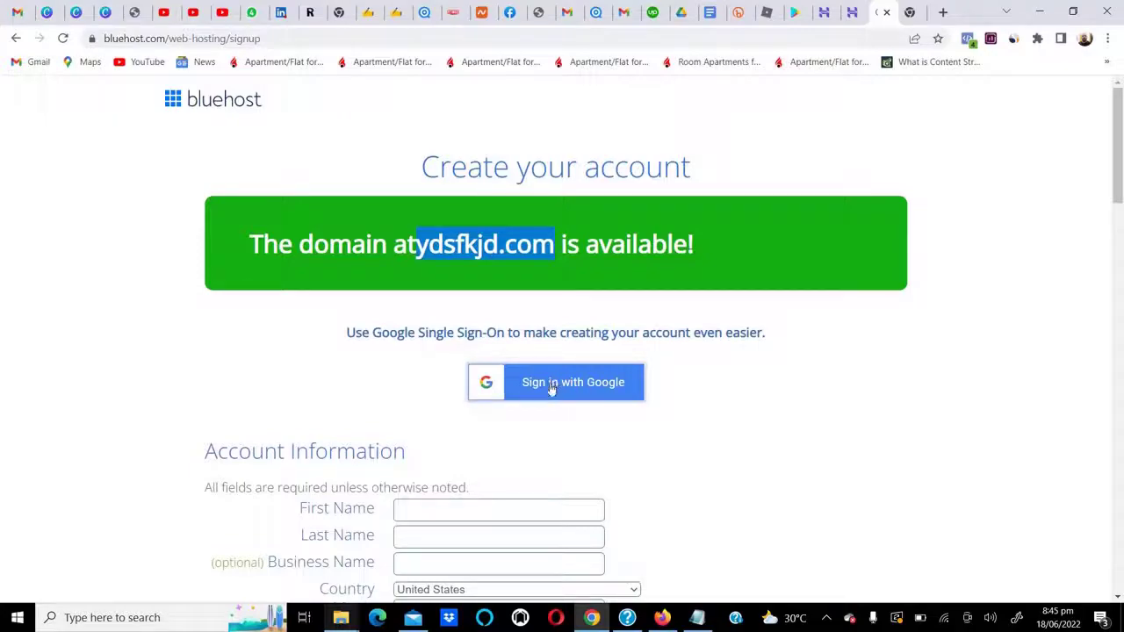
scroll(407, 400, down, 2)
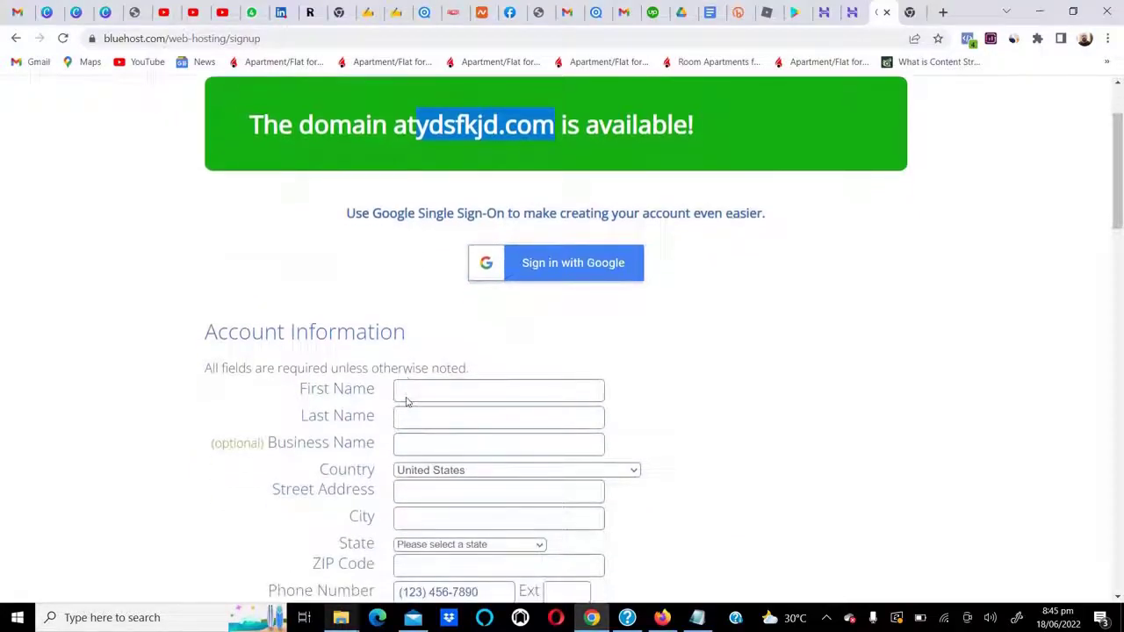
click(409, 401)
scroll(413, 395, down, 1)
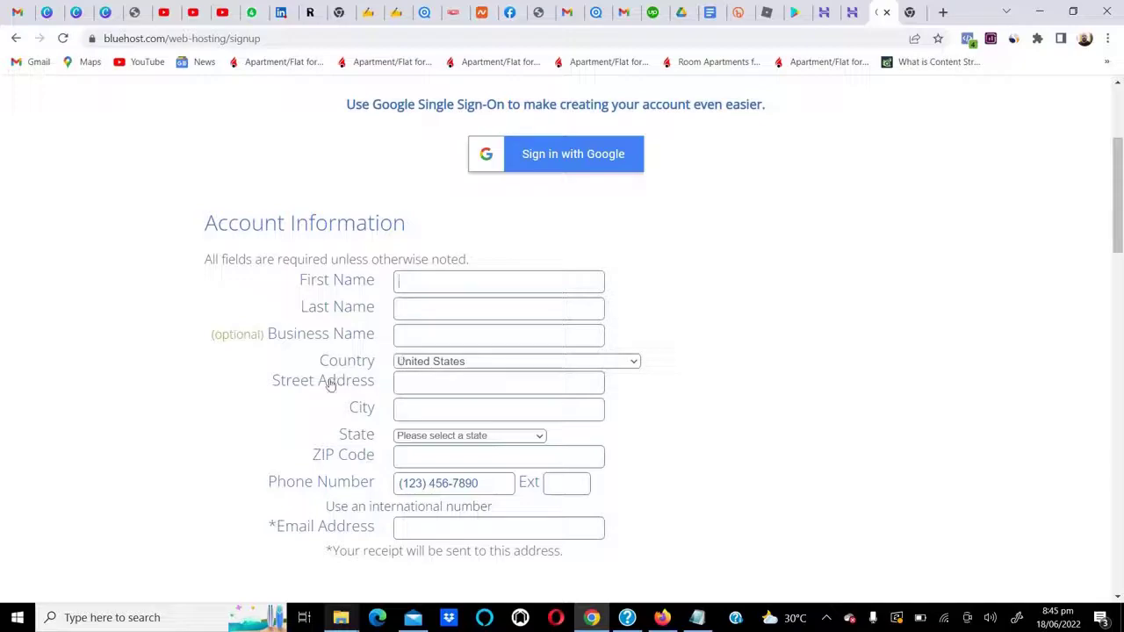
click(430, 362)
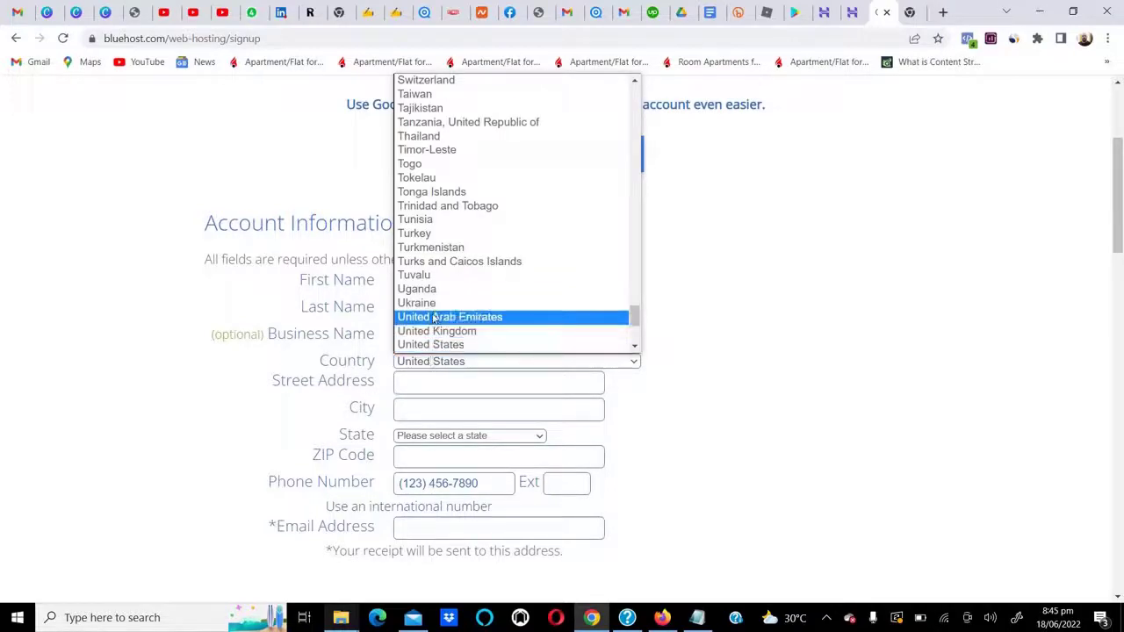
click(360, 348)
scroll(377, 371, down, 2)
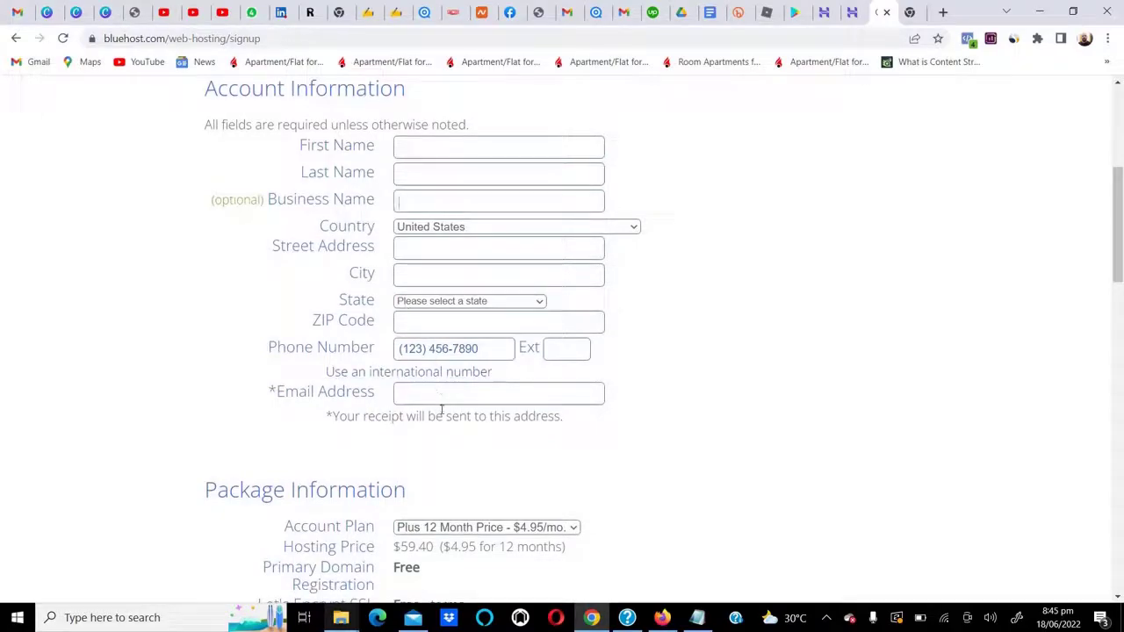
scroll(441, 405, down, 2)
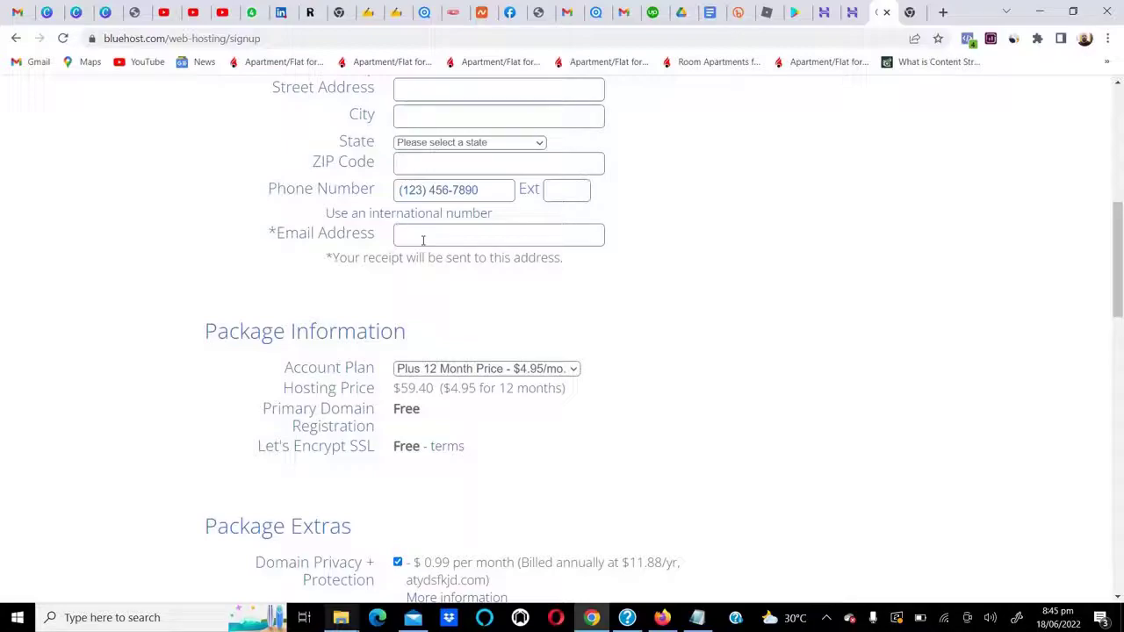
scroll(422, 240, down, 1)
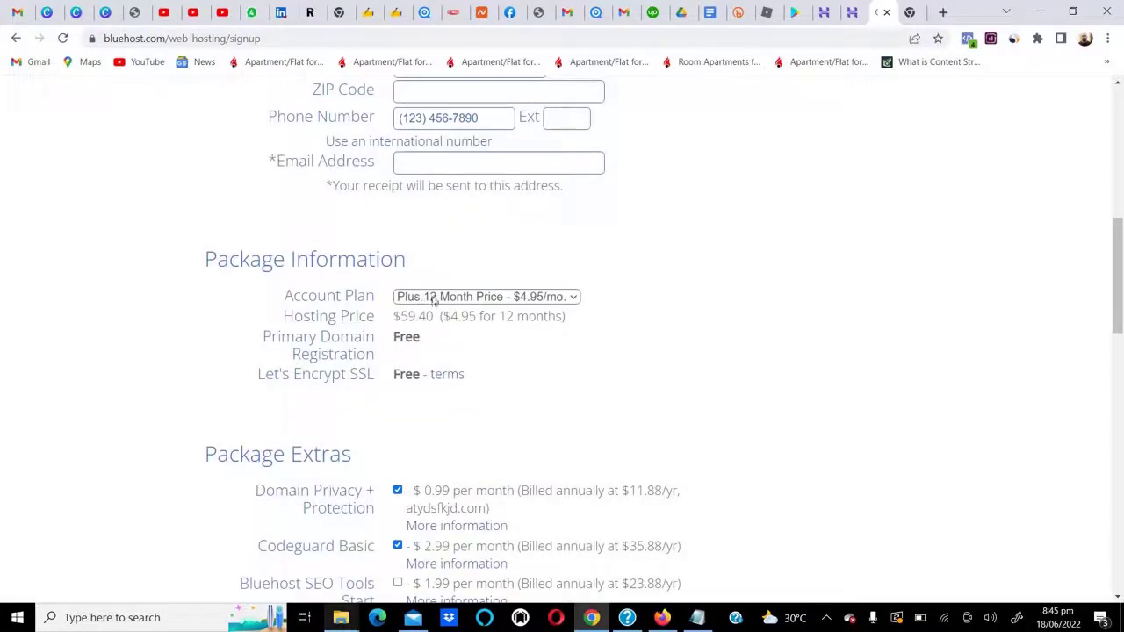
Step: Try the Plus 36 Month account plan and check its hosting price, domain registration and SSL costs
click(431, 298)
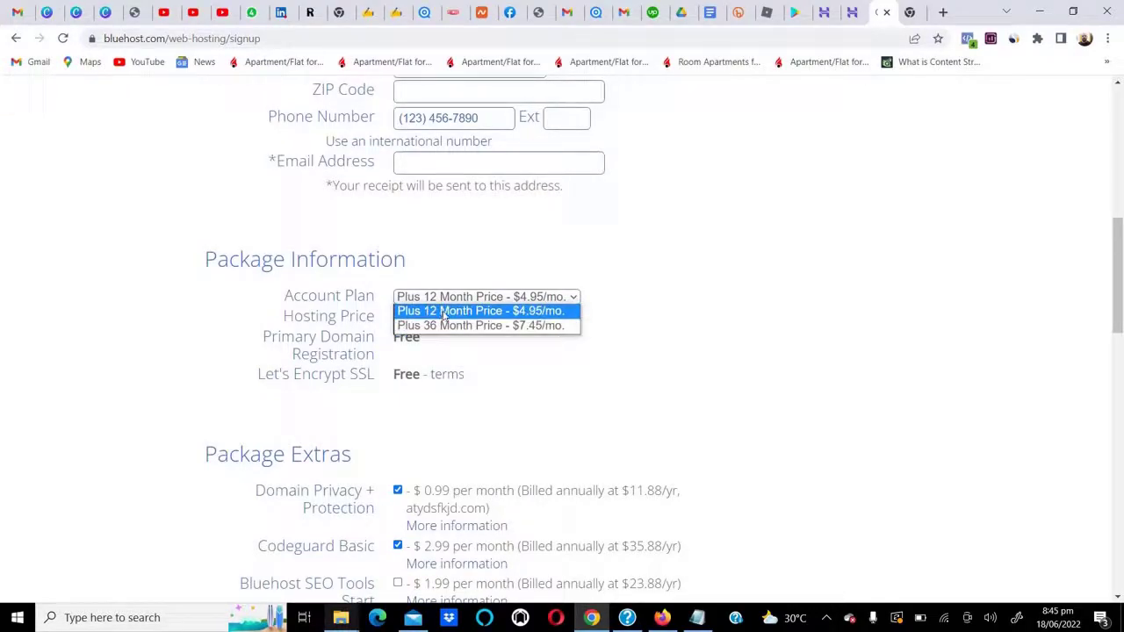
click(439, 311)
click(504, 299)
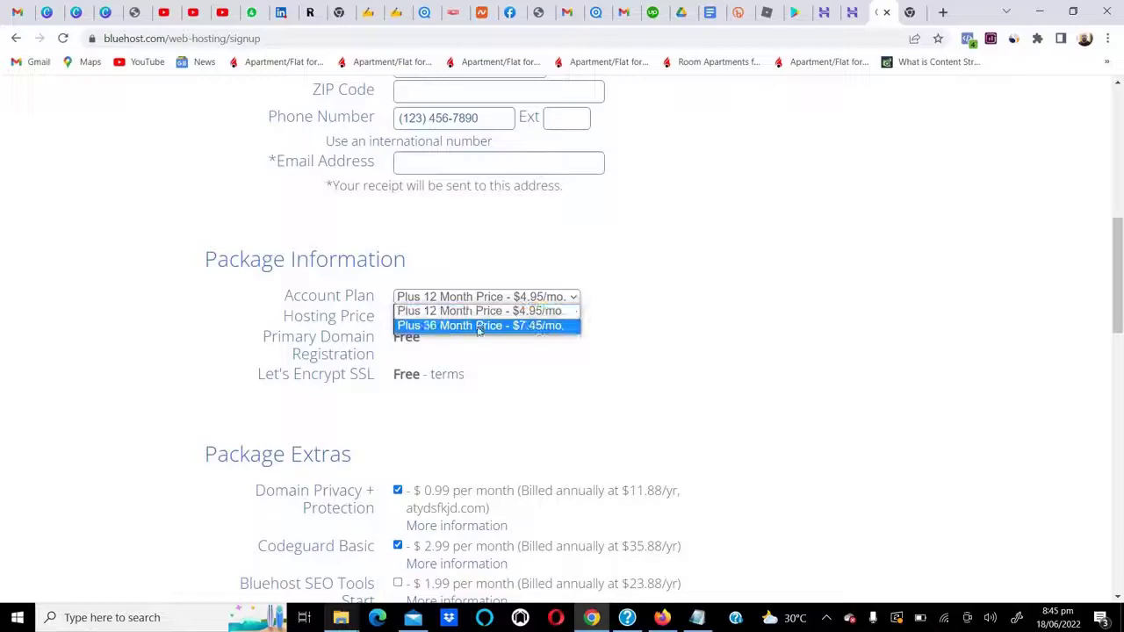
click(480, 325)
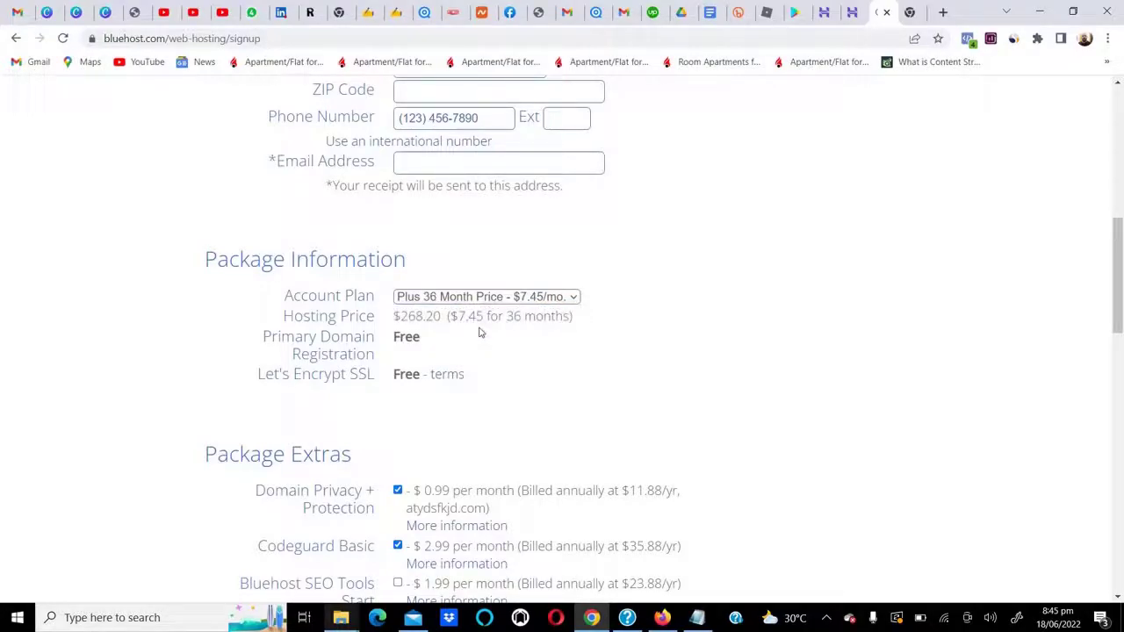
drag(399, 316, 445, 314)
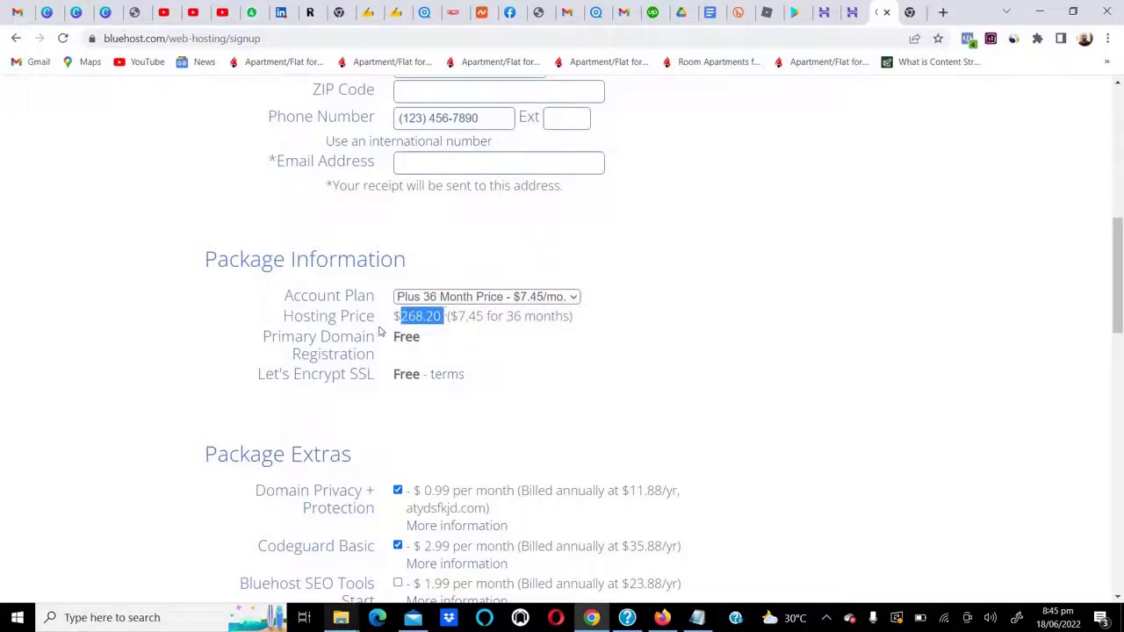
drag(381, 331, 430, 339)
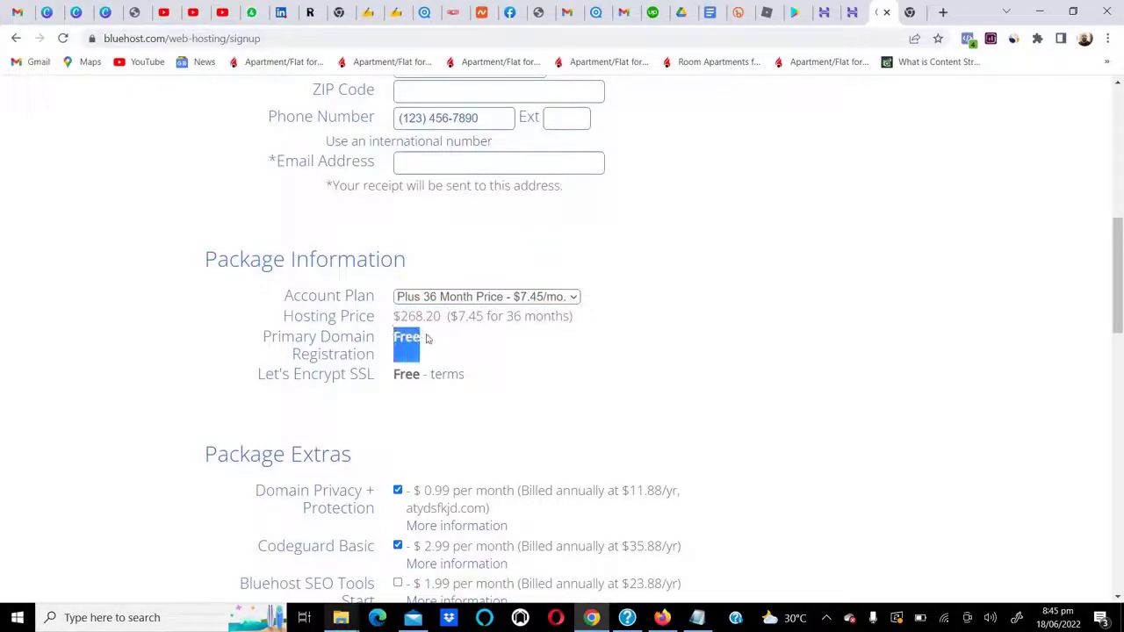
double_click(409, 376)
scroll(409, 380, down, 1)
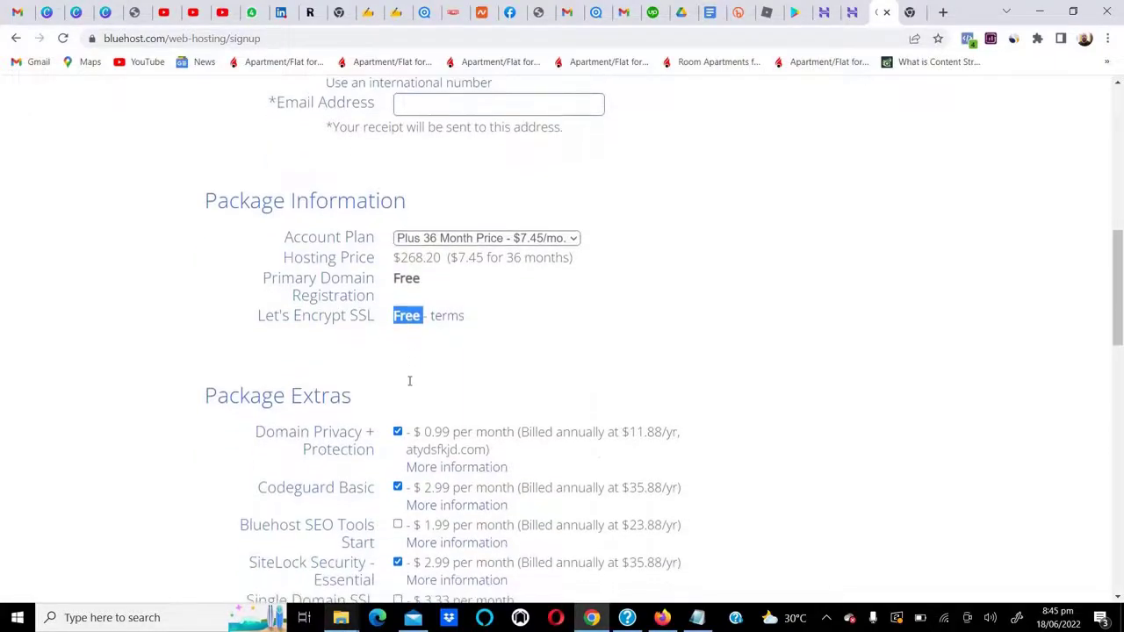
Step: Set the account plan to Plus 12 Month and deselect the Domain Privacy + Protection, Codeguard Basic and SiteLock Security extras
click(416, 238)
click(413, 252)
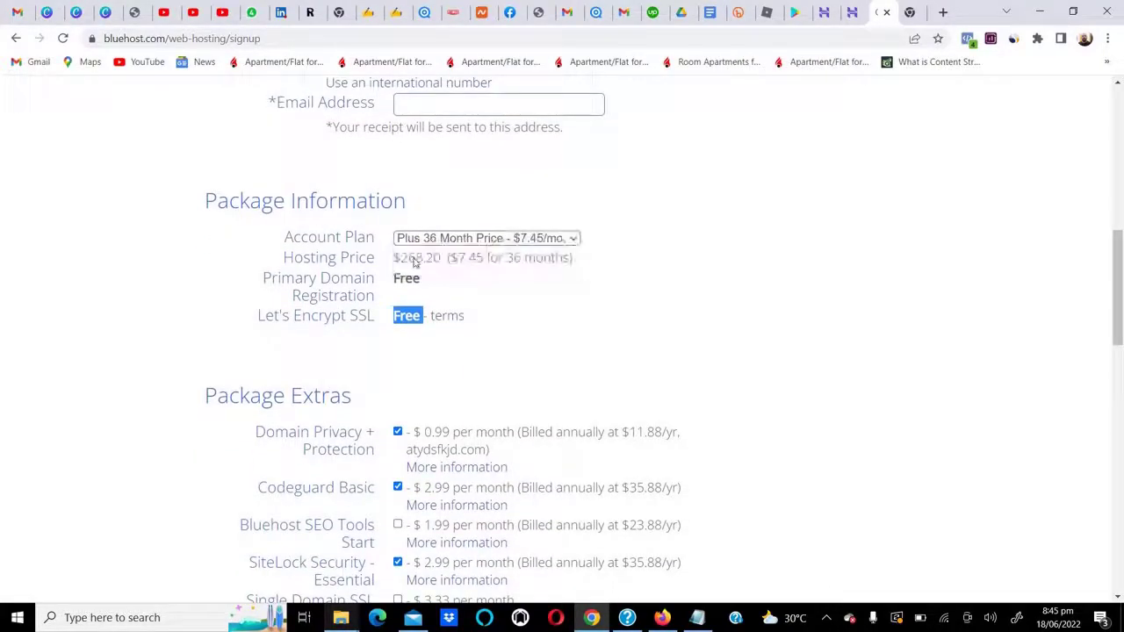
click(398, 435)
click(404, 488)
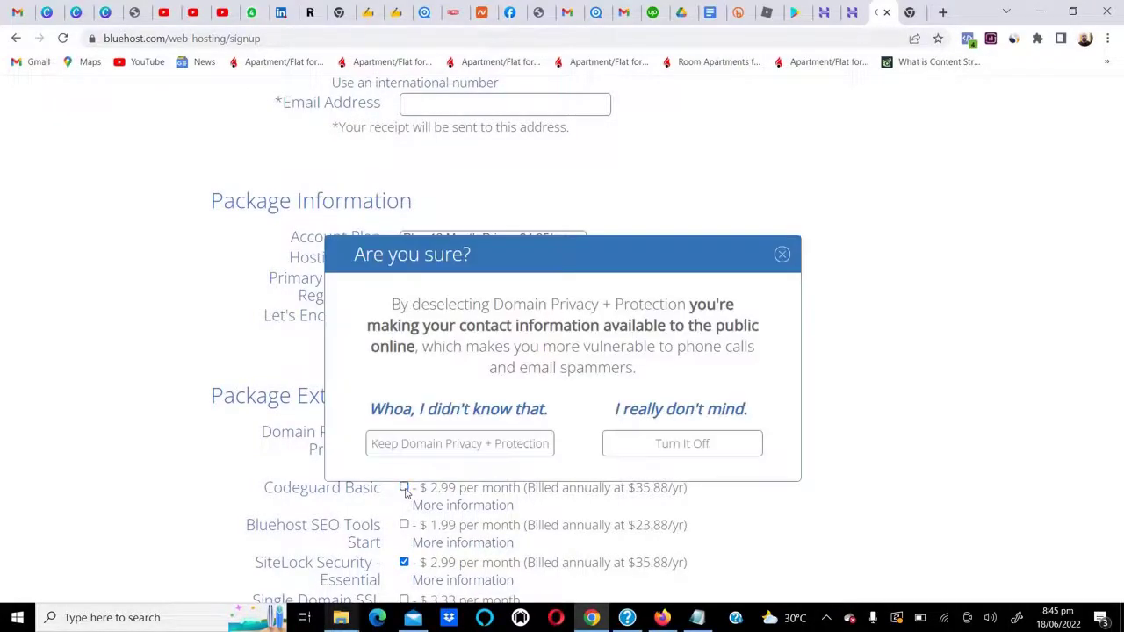
click(781, 254)
scroll(773, 281, down, 3)
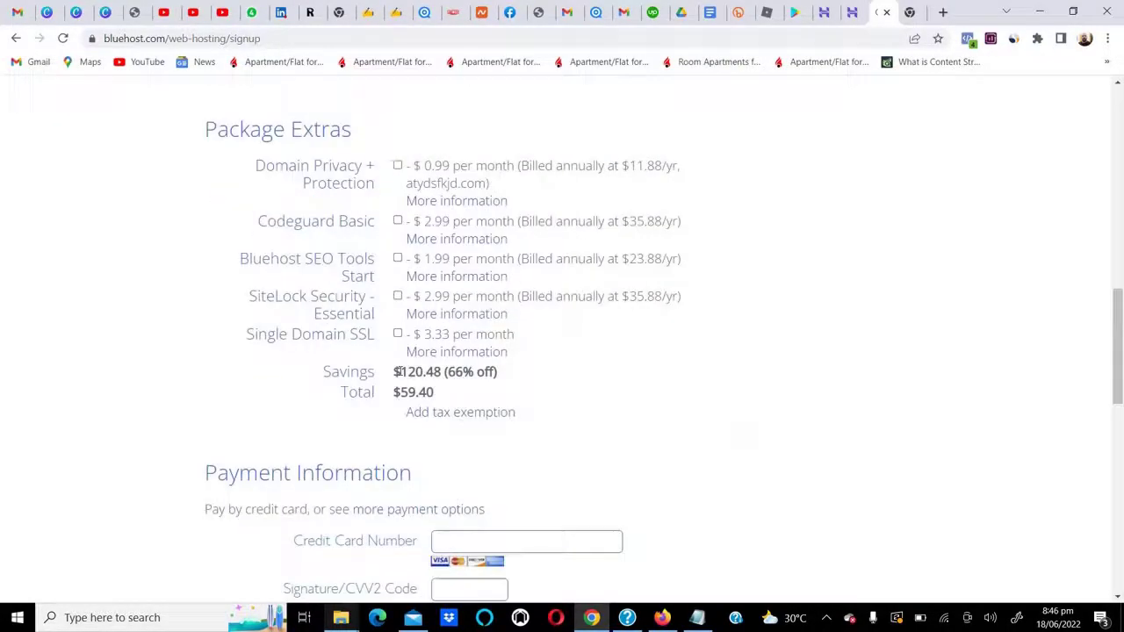
Step: Examine the savings, the total, the payment fields and the auto renewal terms of the Bluehost order
drag(401, 371, 502, 379)
click(406, 372)
drag(403, 372, 493, 370)
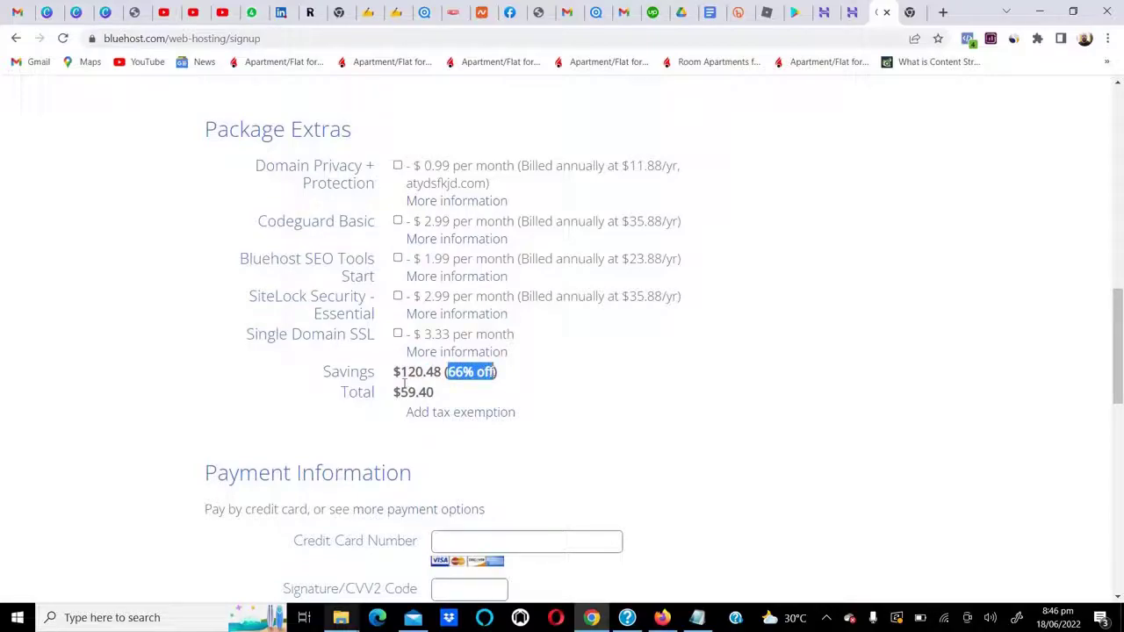
drag(401, 391, 437, 393)
scroll(437, 392, down, 2)
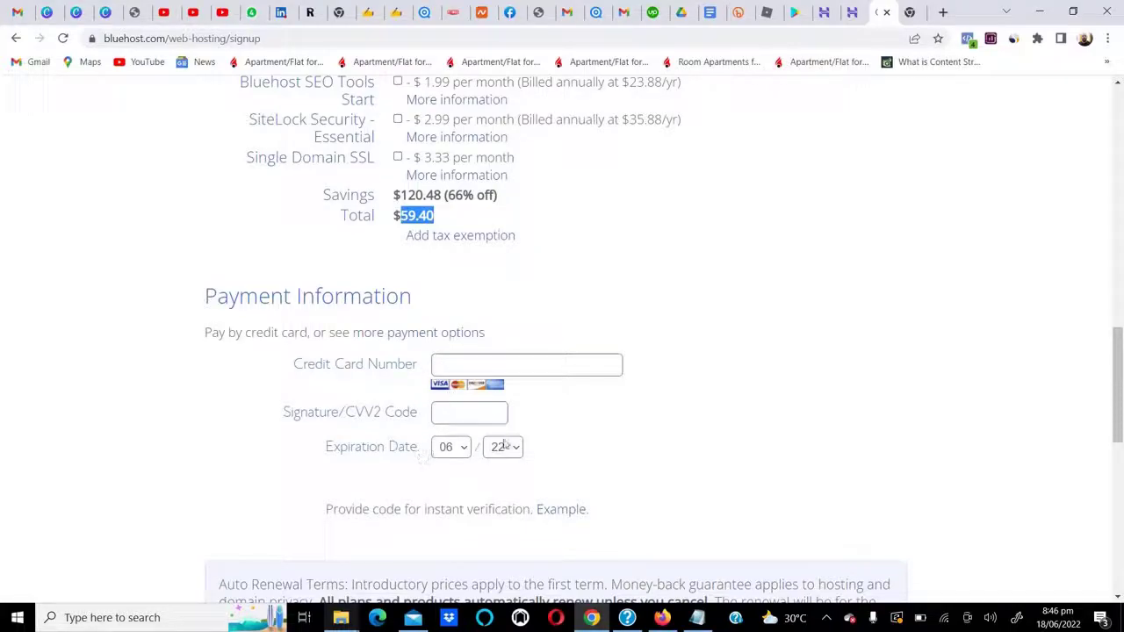
scroll(459, 444, down, 2)
scroll(288, 424, down, 2)
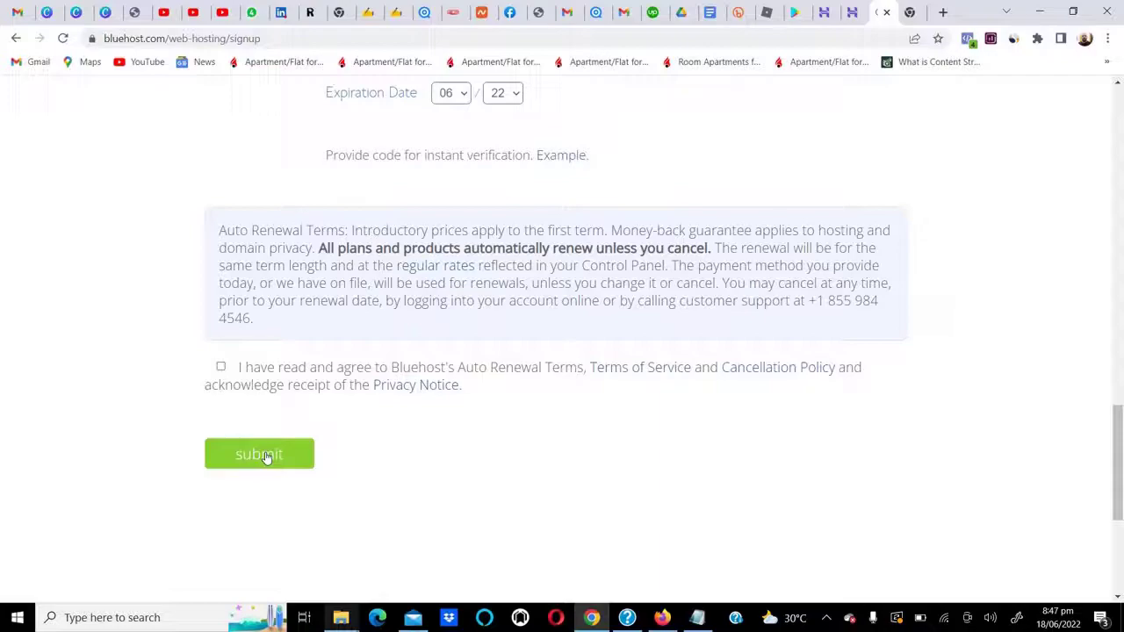
Step: Return to Hostinger, select its Web Hosting plan and choose the 12 months period
click(852, 12)
scroll(305, 249, up, 7)
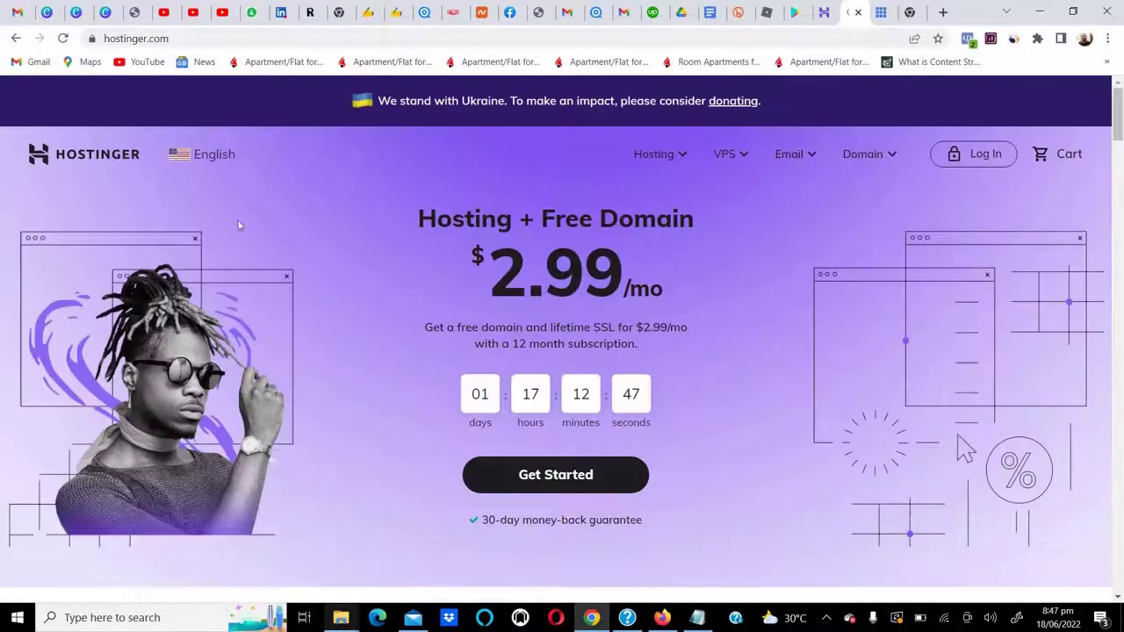
scroll(443, 351, down, 3)
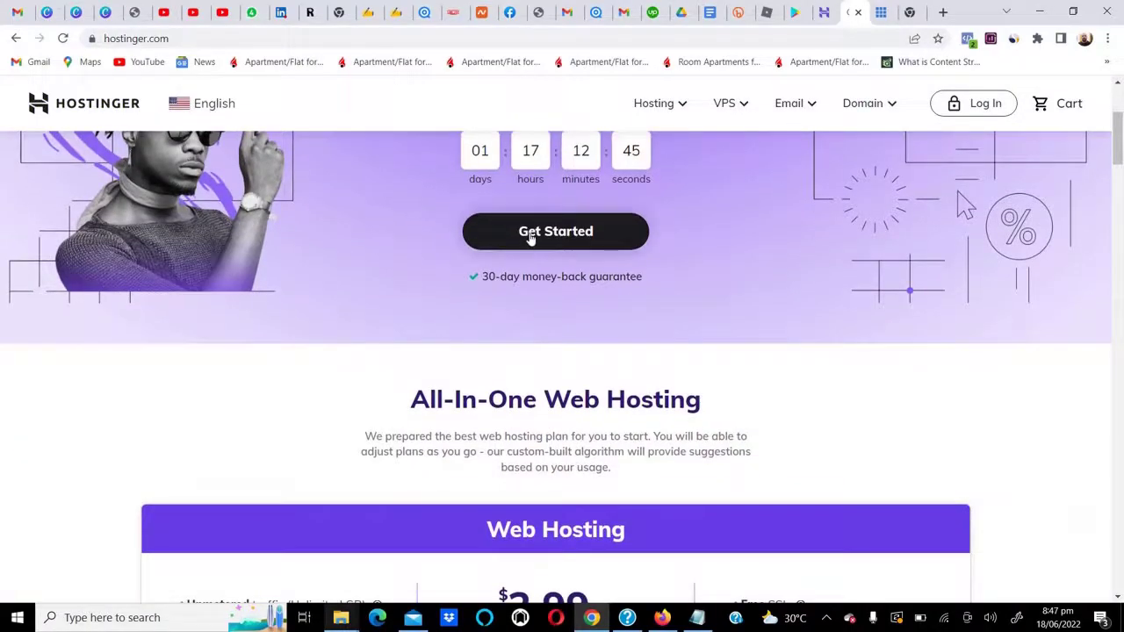
scroll(529, 239, down, 3)
click(546, 395)
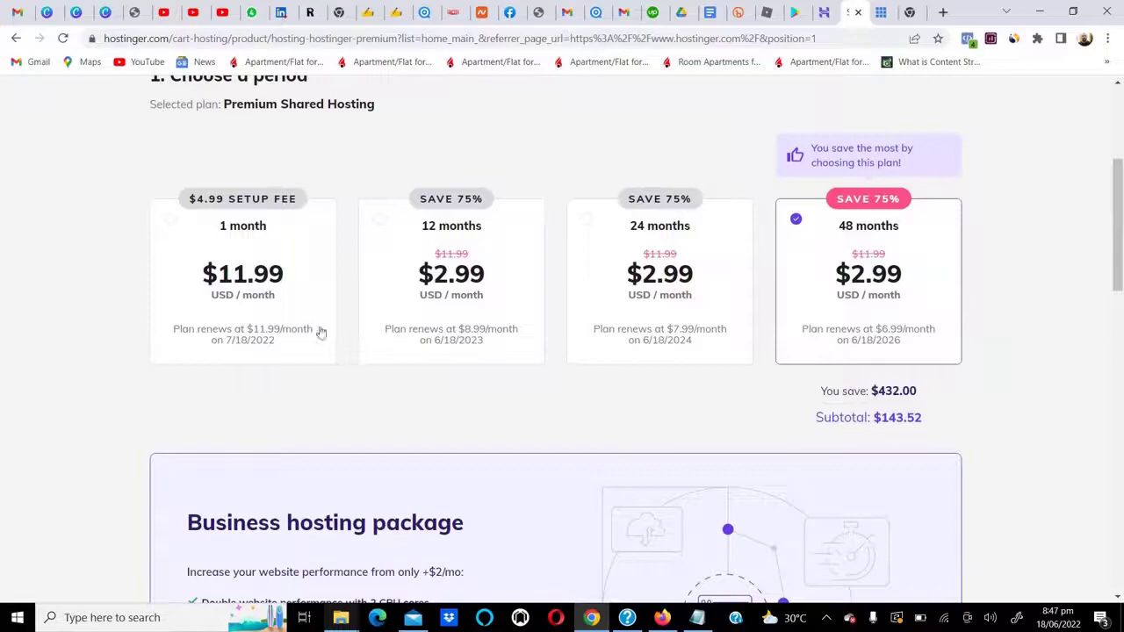
click(385, 228)
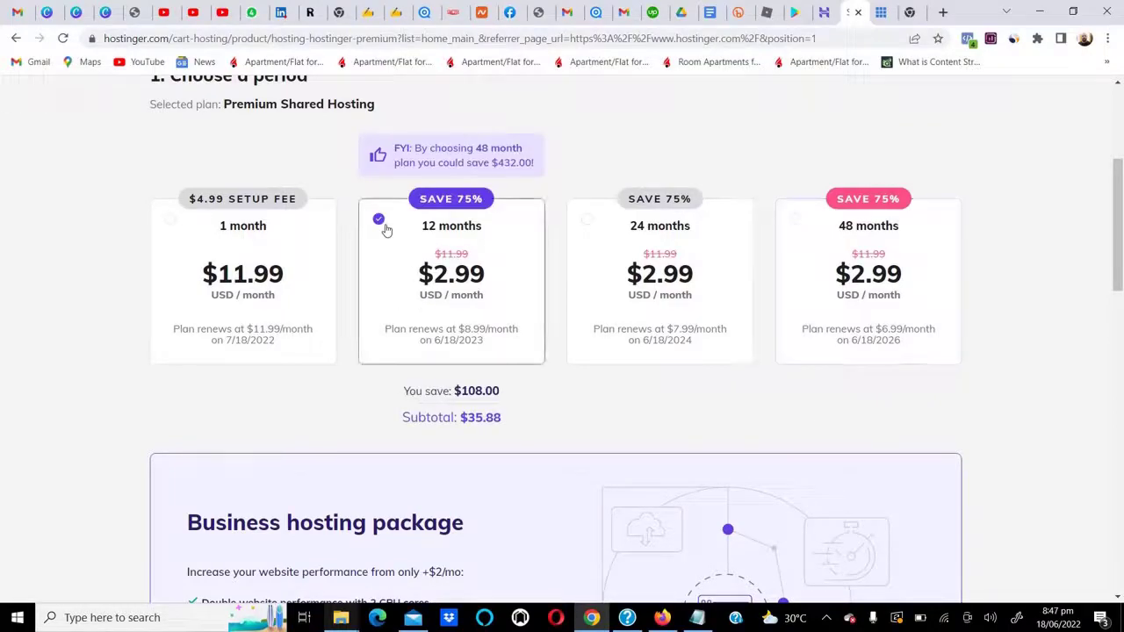
scroll(536, 326, down, 2)
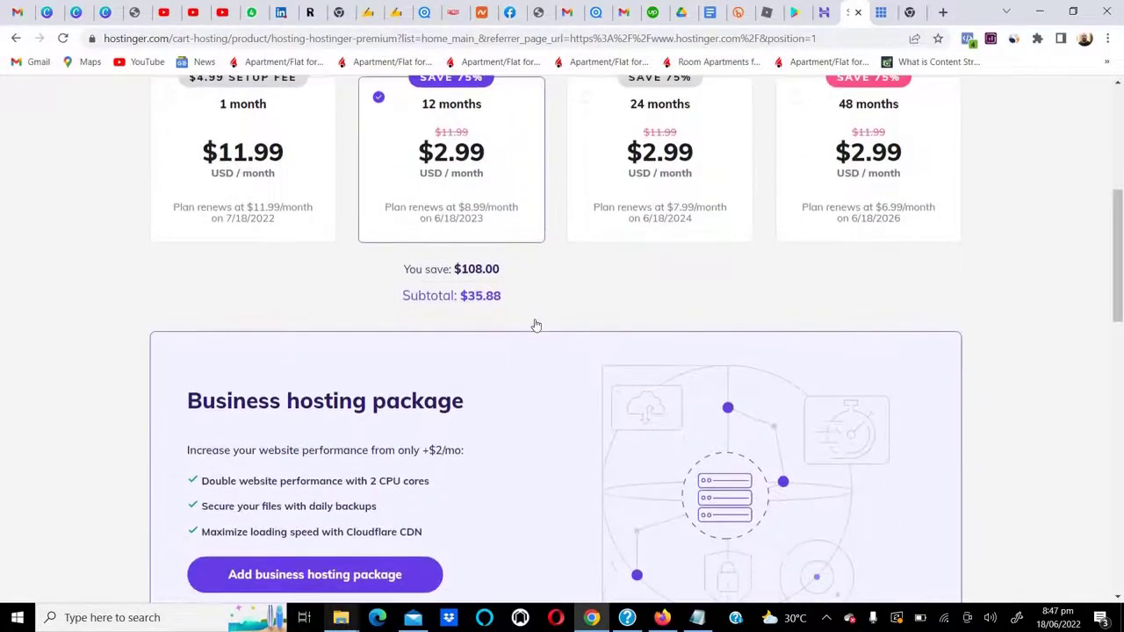
scroll(535, 325, up, 3)
scroll(536, 326, down, 4)
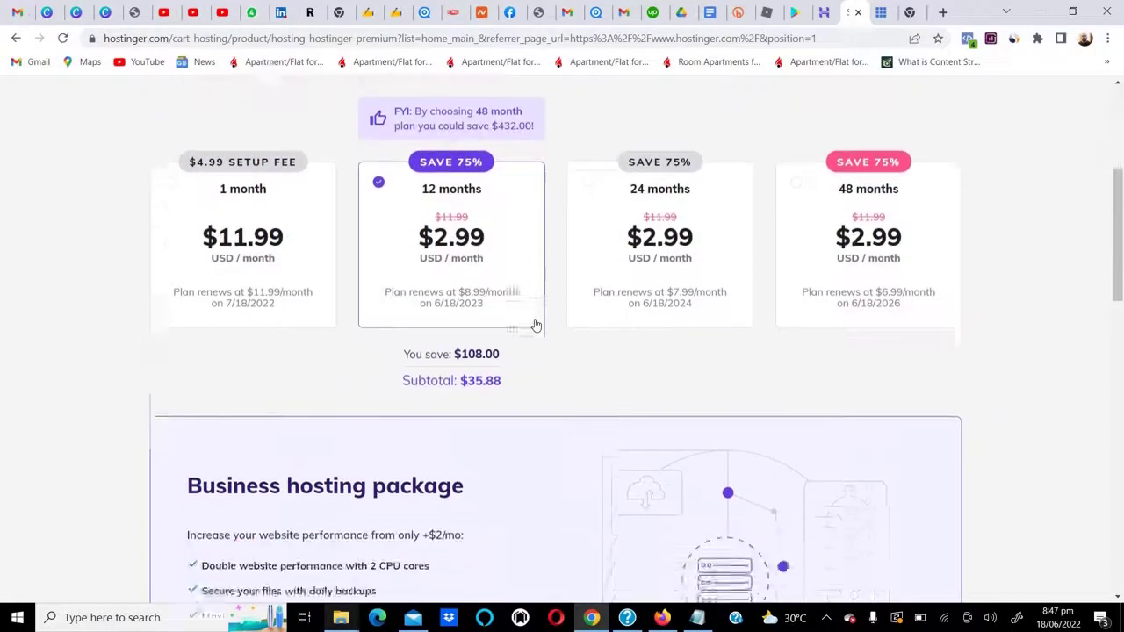
scroll(536, 326, down, 3)
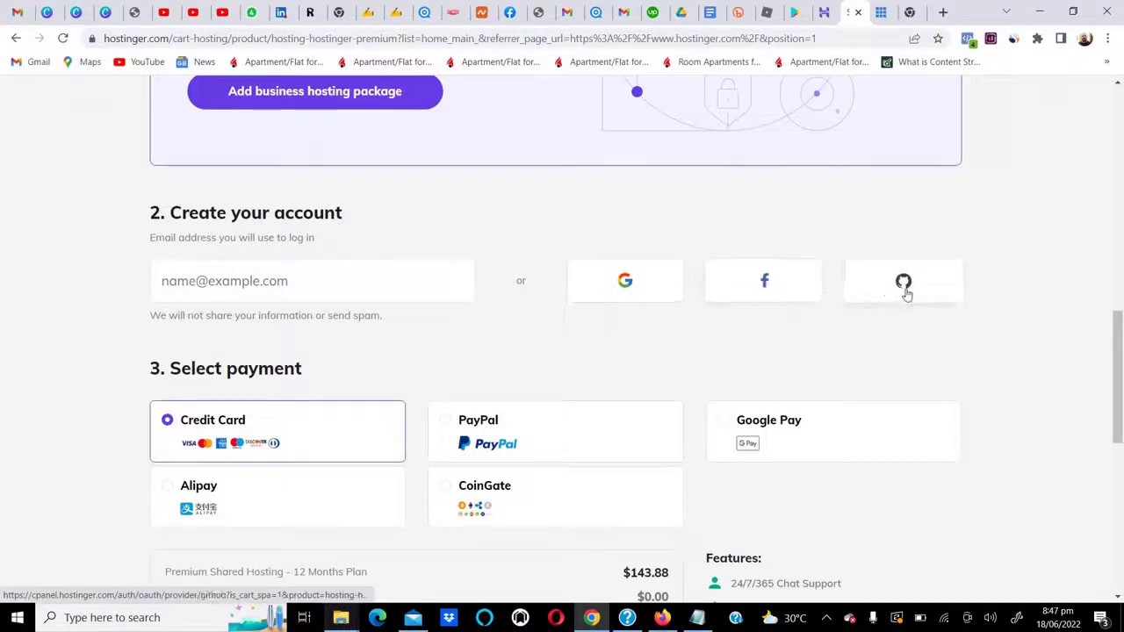
scroll(579, 368, down, 1)
scroll(580, 368, down, 1)
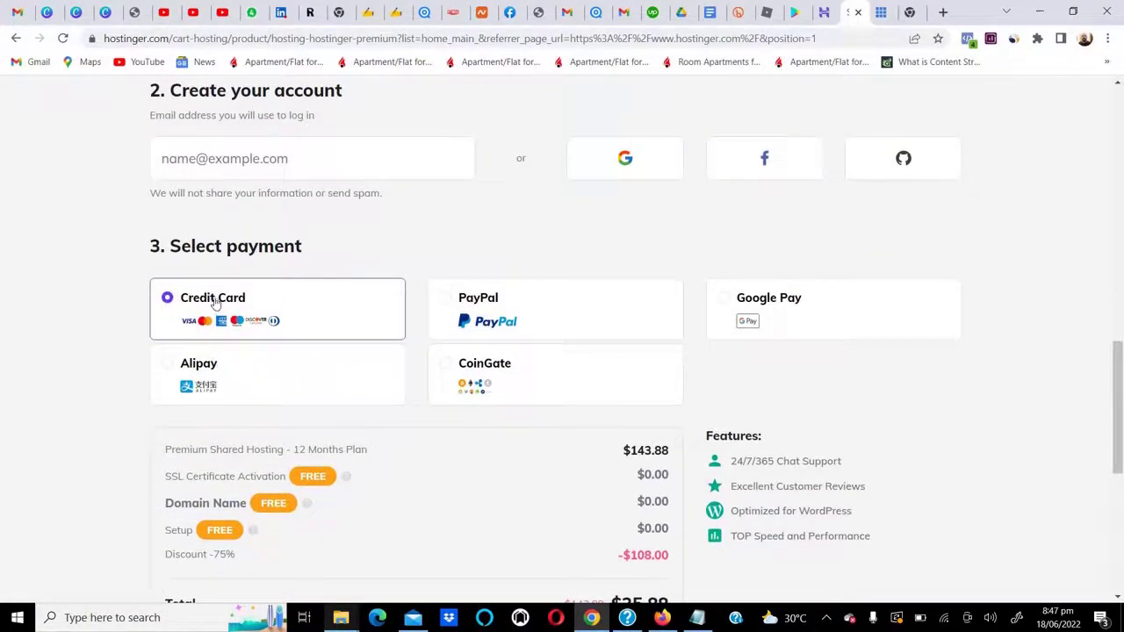
scroll(348, 359, down, 2)
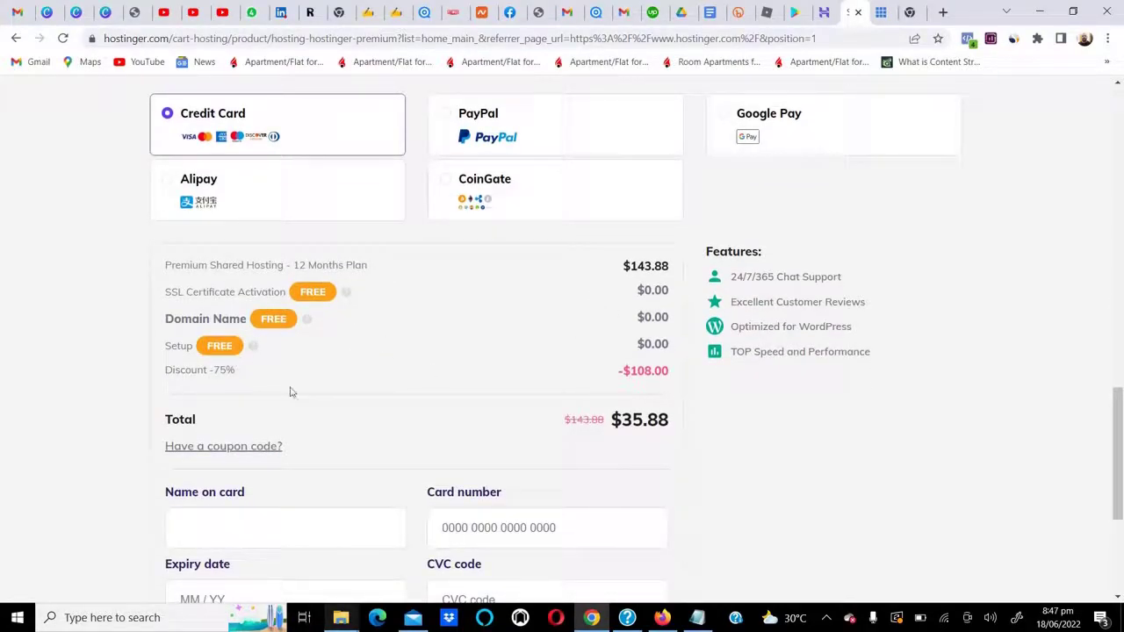
scroll(565, 419, down, 1)
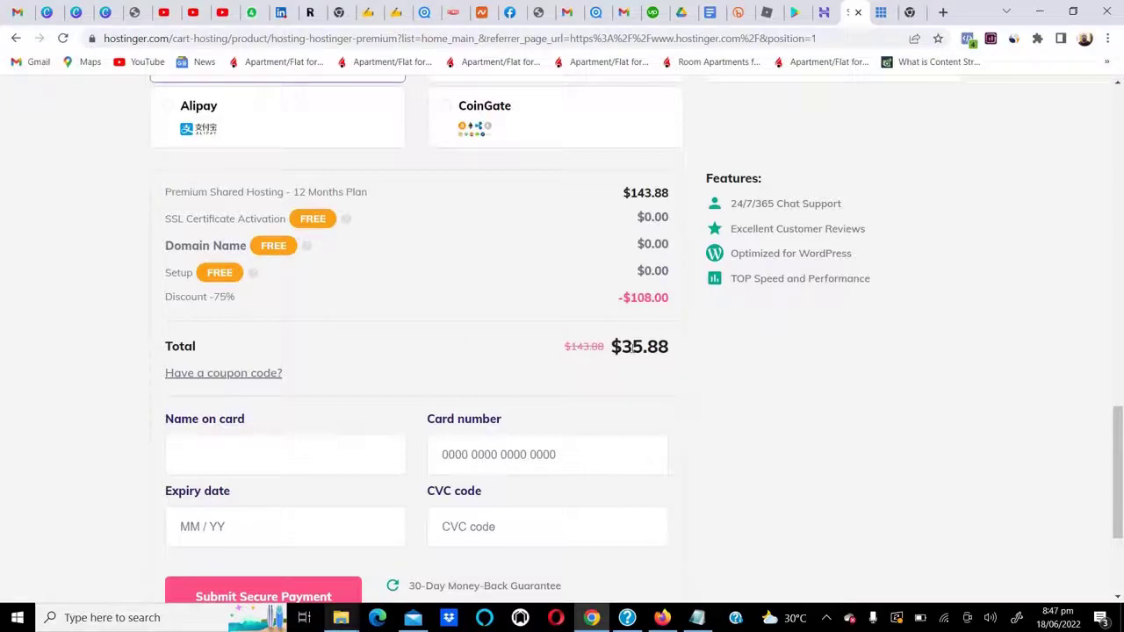
drag(624, 346, 632, 346)
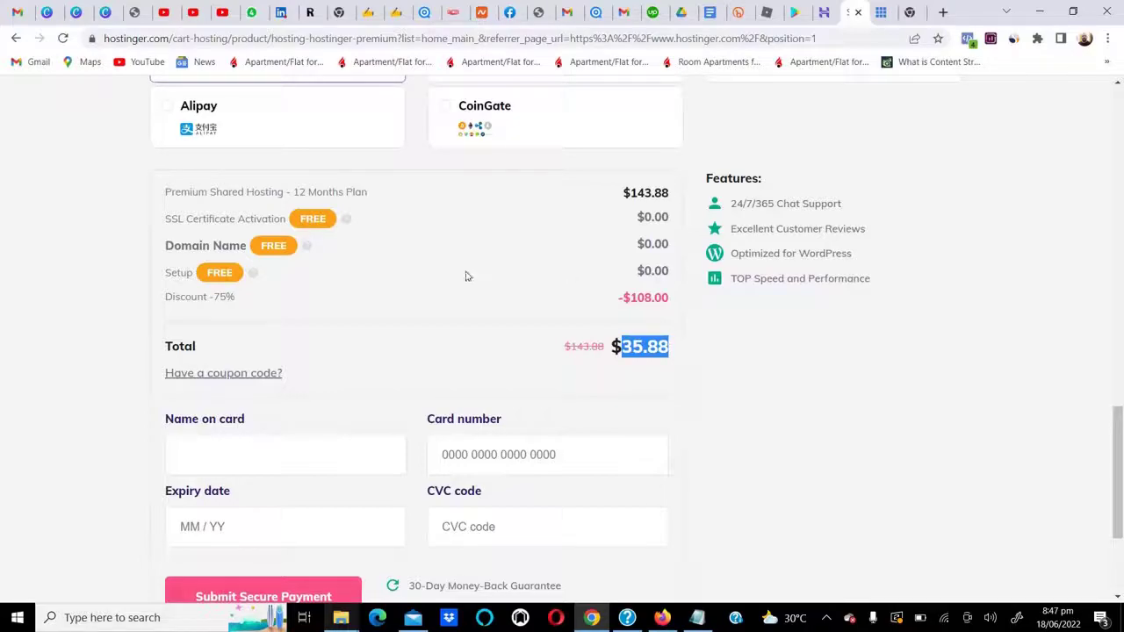
Step: Review the Business hosting package offer, the card payment fields and the available plan periods on the Hostinger checkout page
scroll(467, 276, up, 5)
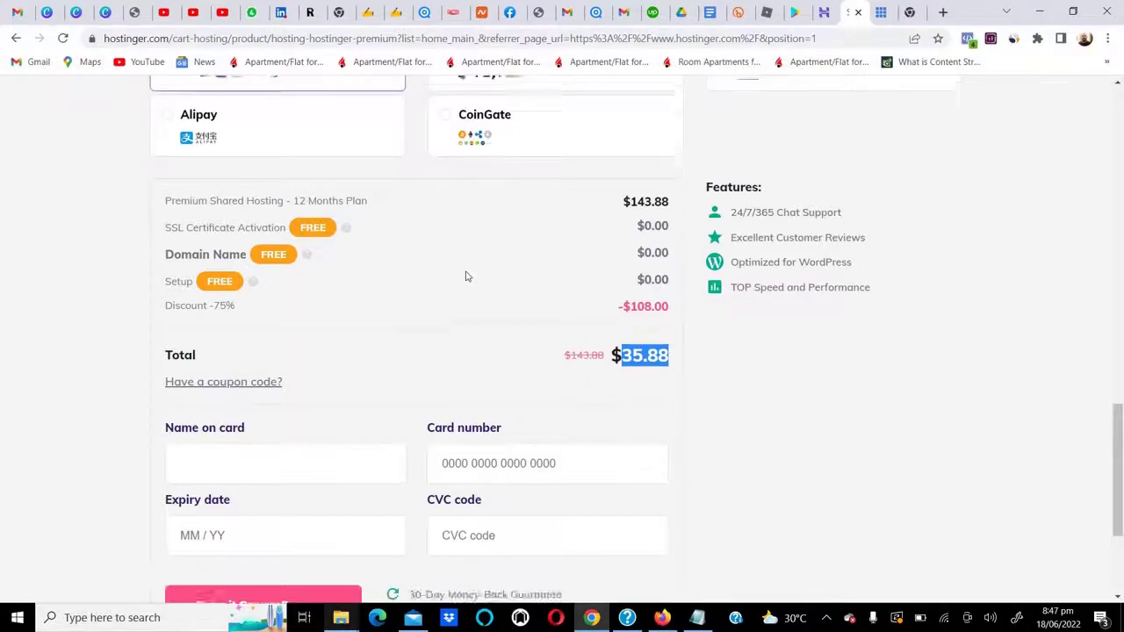
scroll(466, 277, up, 2)
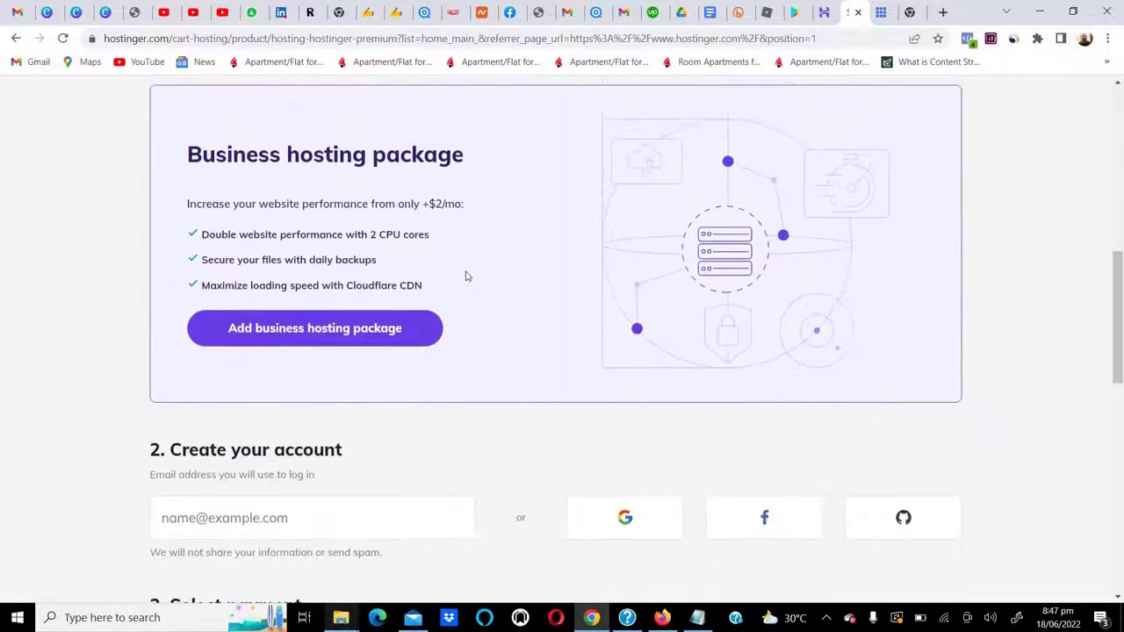
scroll(466, 277, down, 8)
scroll(466, 276, down, 2)
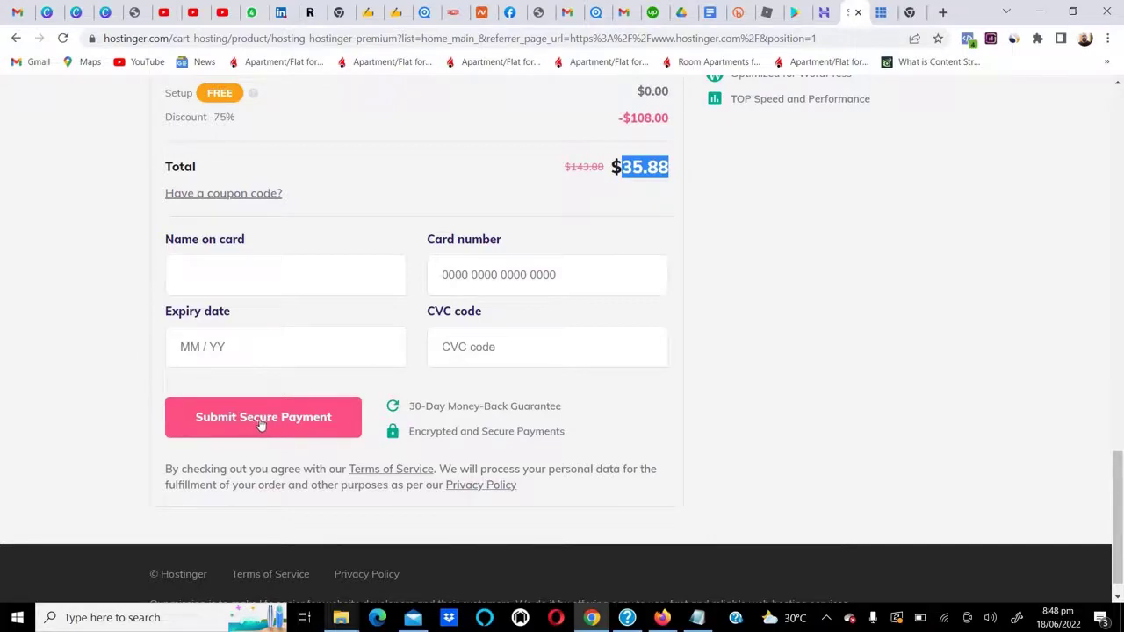
scroll(294, 426, up, 5)
scroll(294, 427, up, 8)
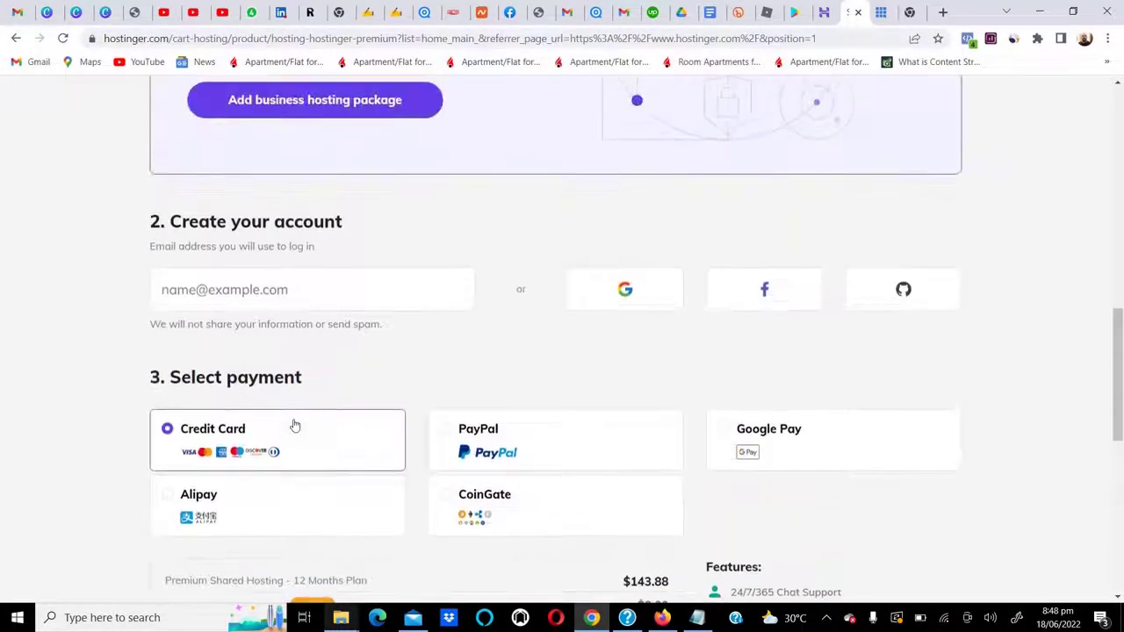
scroll(295, 426, up, 1)
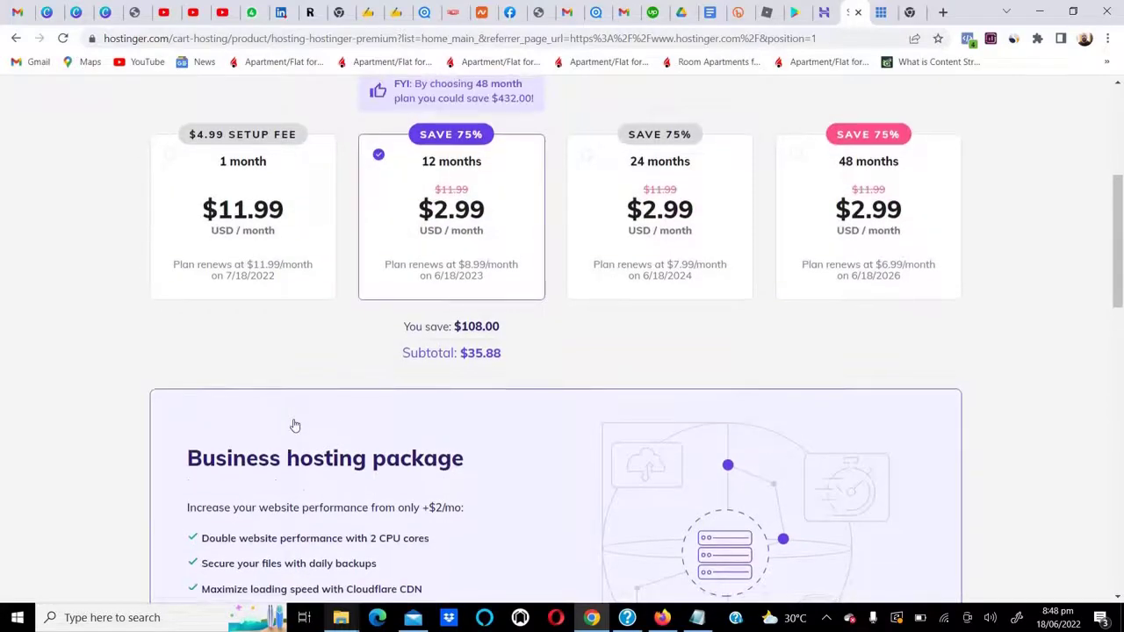
scroll(295, 426, down, 2)
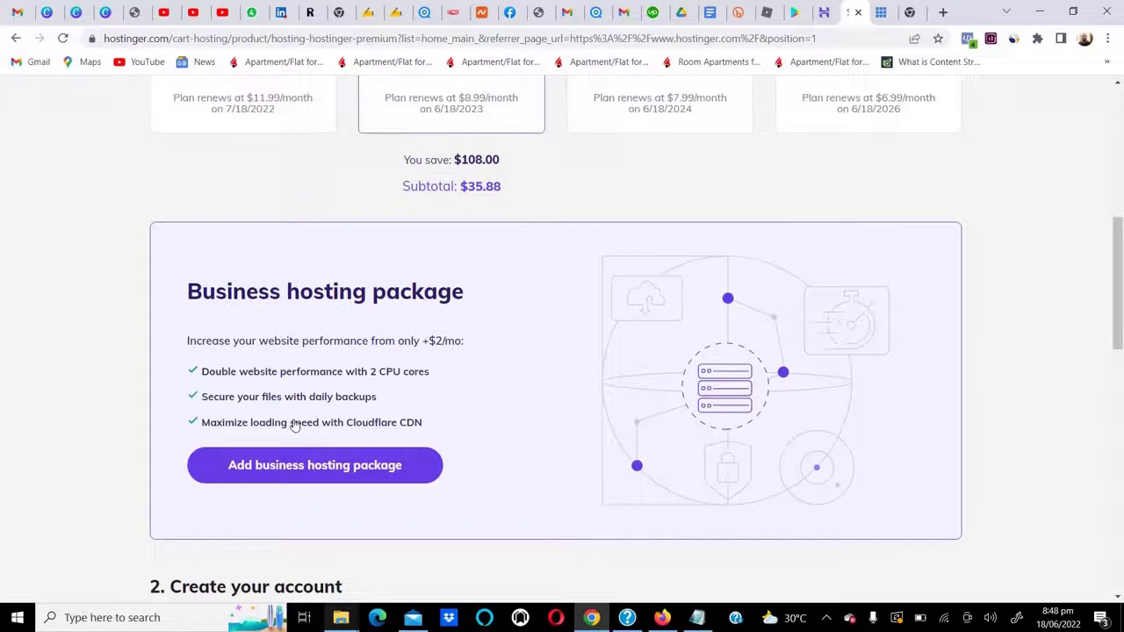
scroll(295, 424, up, 2)
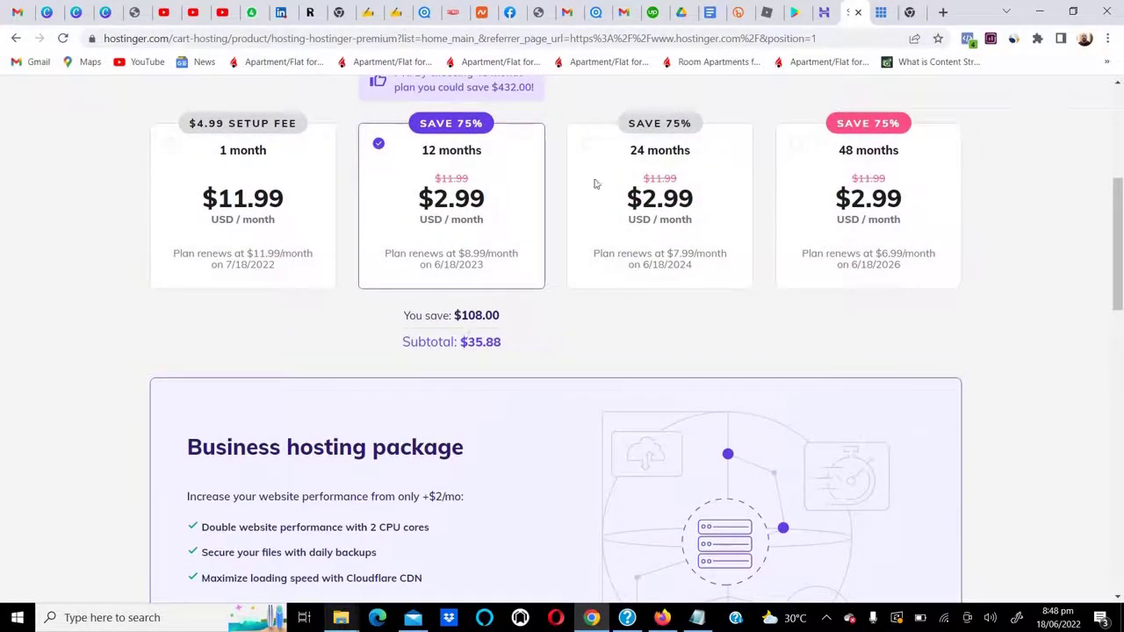
Step: Compare the subtotals of the 24 months and 48 months periods, leaving 48 months selected, and review its order summary
click(592, 148)
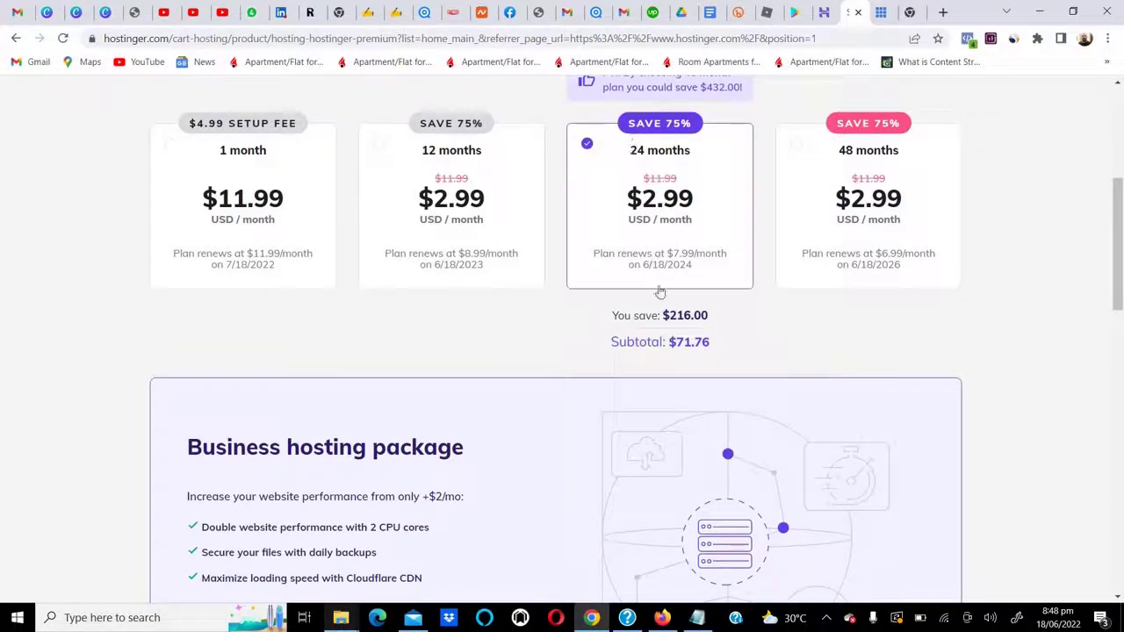
drag(682, 339, 714, 343)
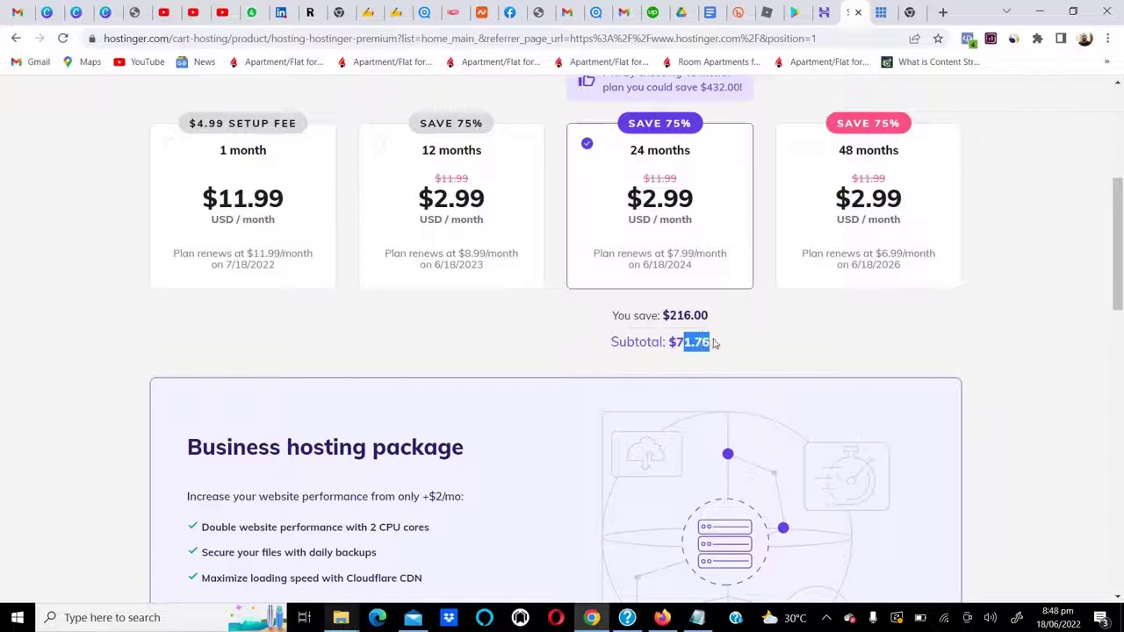
click(798, 148)
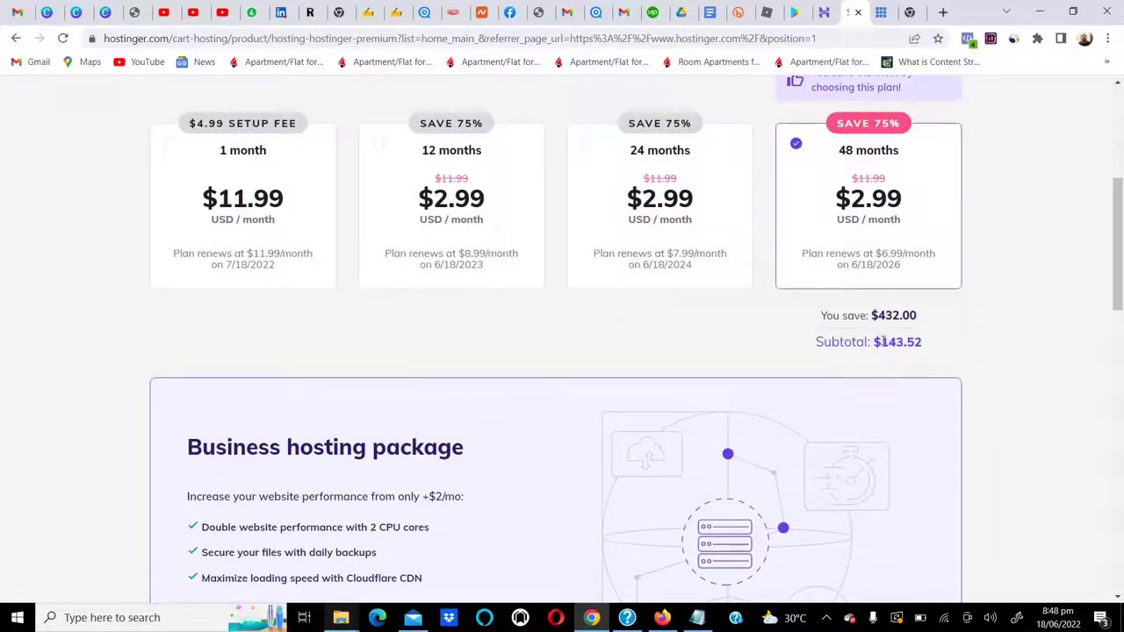
drag(881, 342, 922, 343)
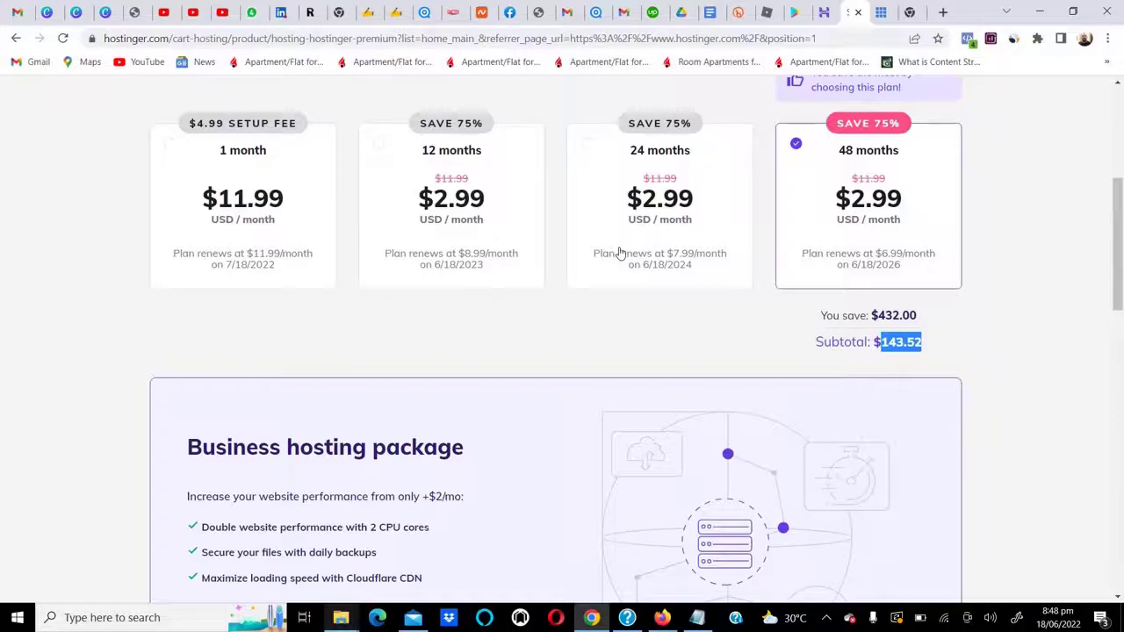
scroll(343, 343, down, 7)
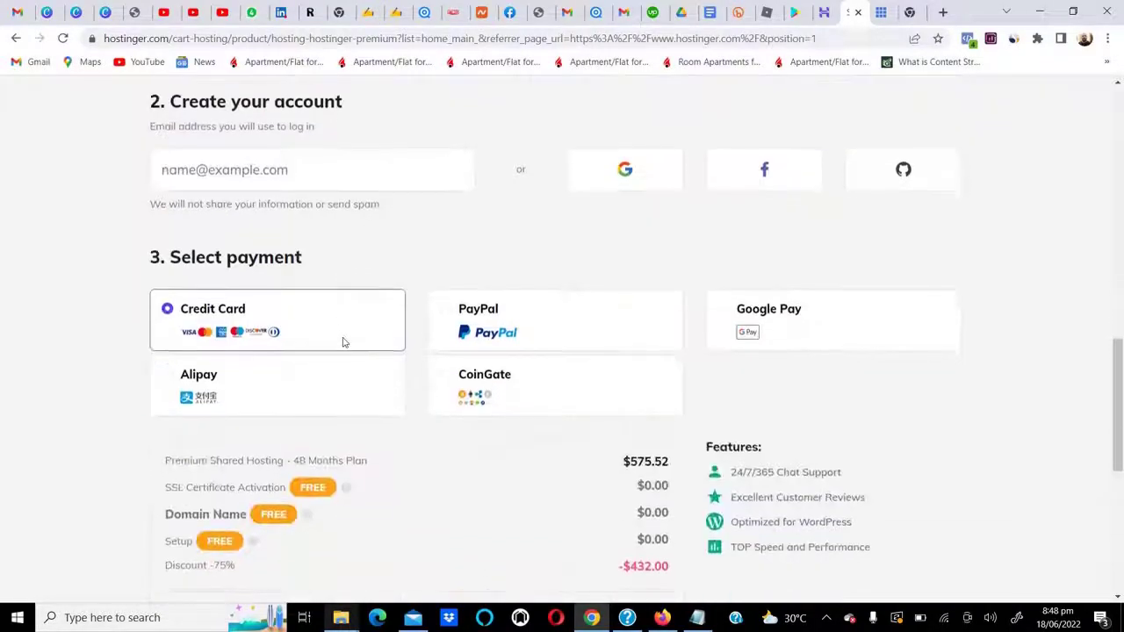
scroll(343, 343, down, 5)
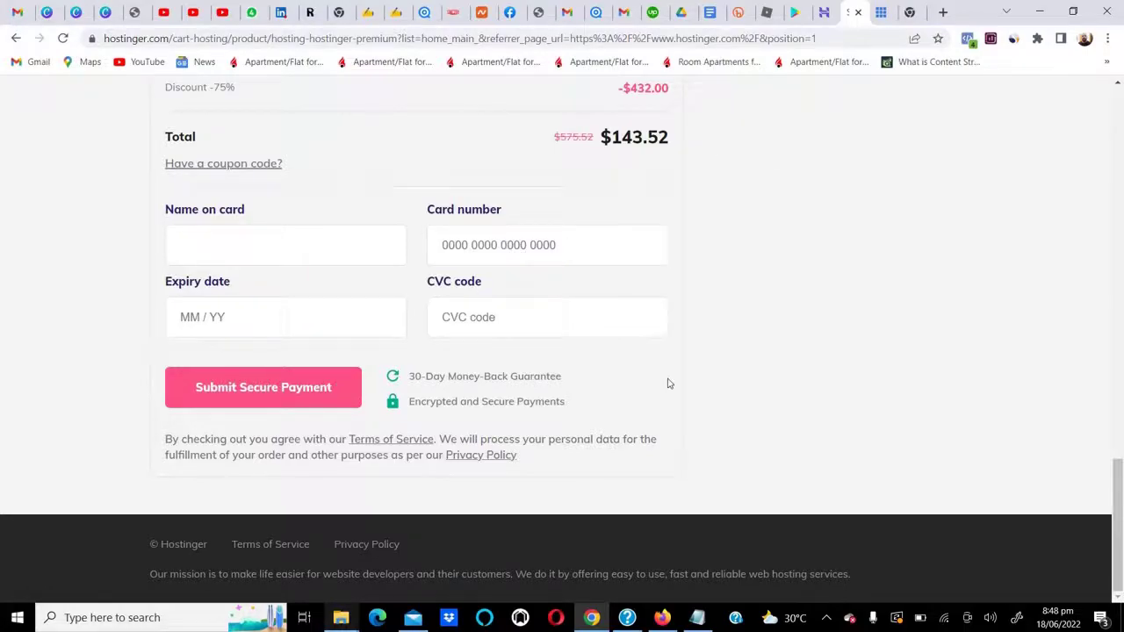
Step: Switch to the Notepad list of steps and highlight "Buy Hosting And Domain", followed by "Install wordpress"
click(698, 617)
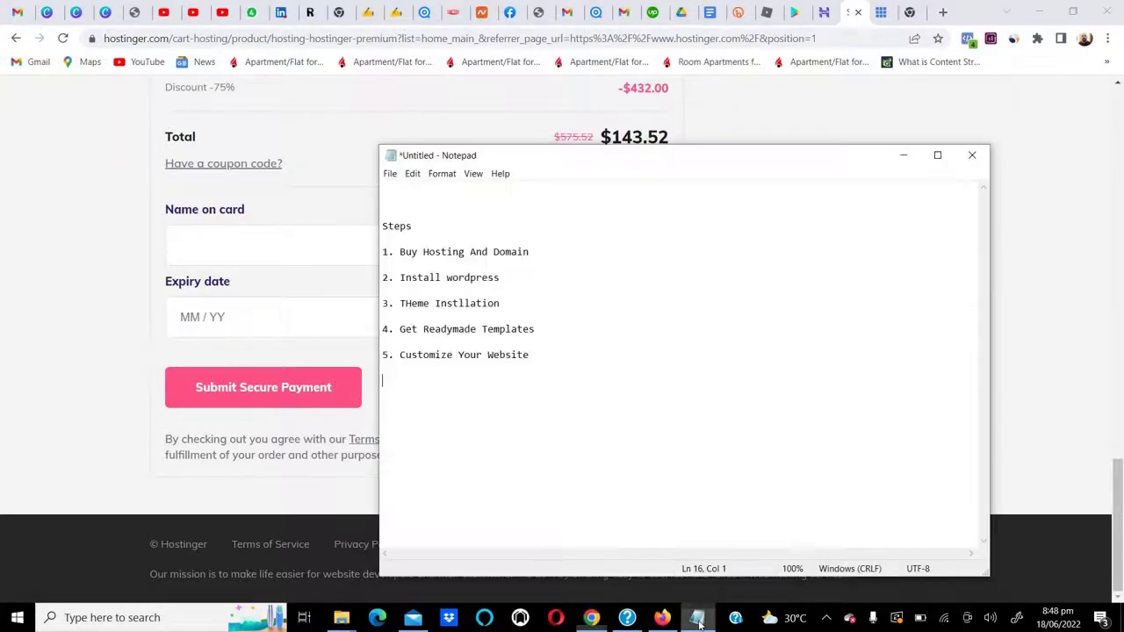
click(408, 254)
drag(407, 254, 524, 254)
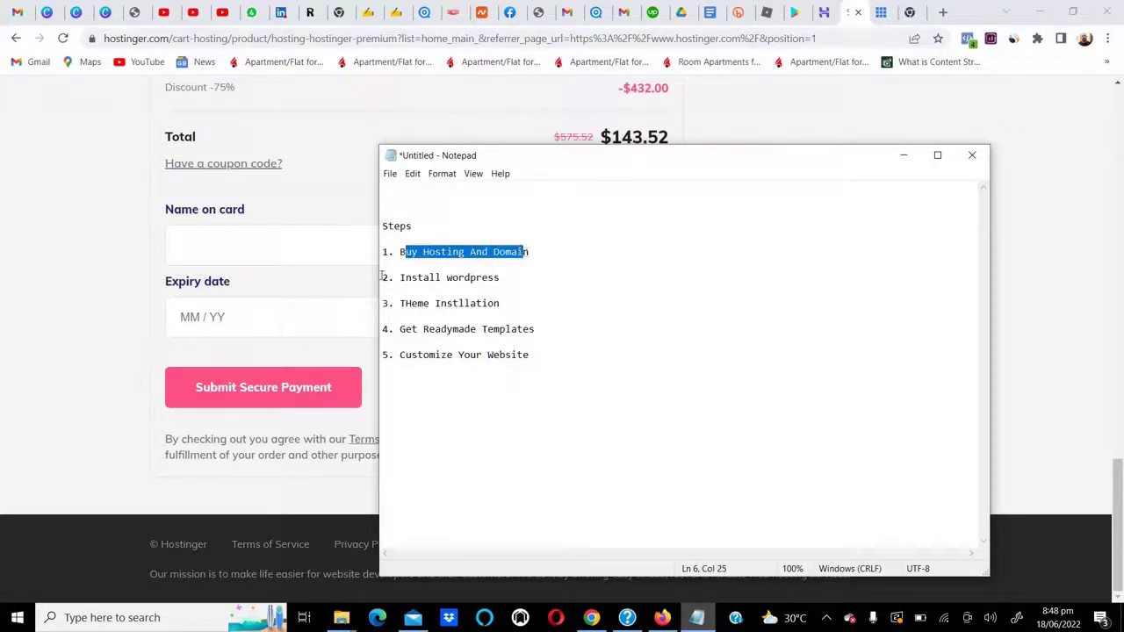
drag(399, 277, 509, 277)
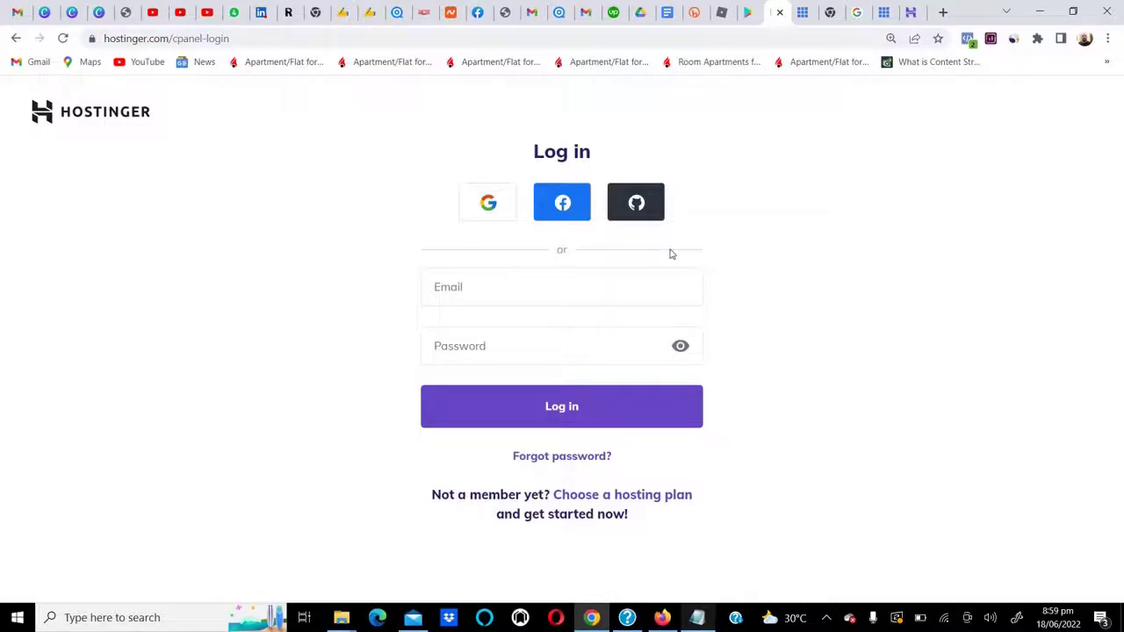
Step: View the Bluehost login page, and read the hPanel Auto Installer instructions in Hostinger's tutorial on installing WordPress
click(798, 12)
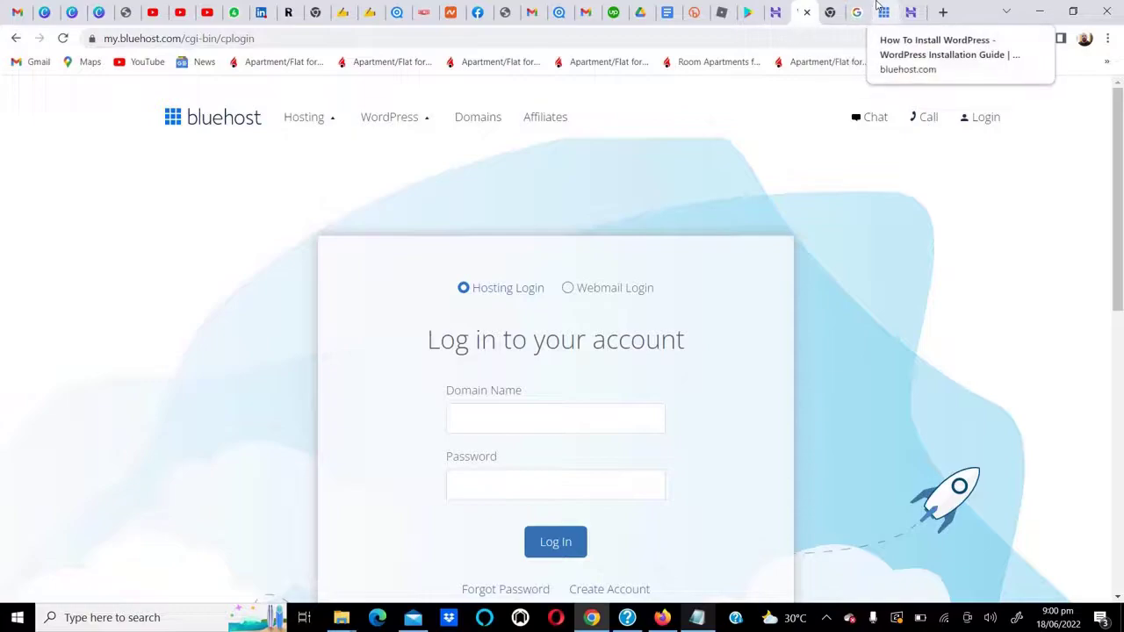
click(911, 12)
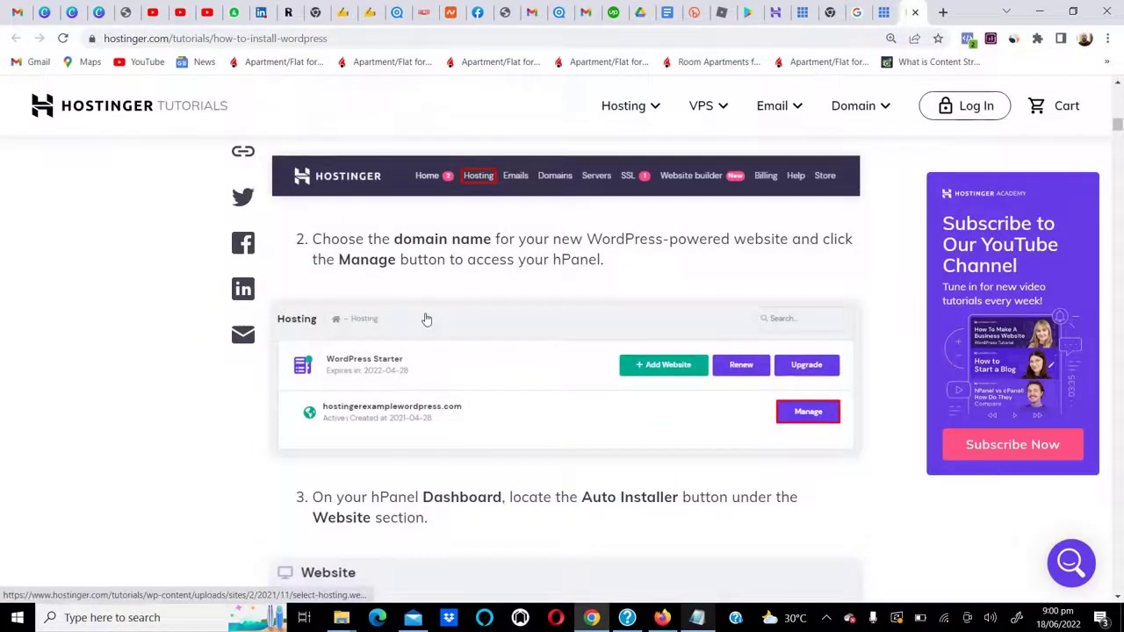
scroll(418, 356, down, 3)
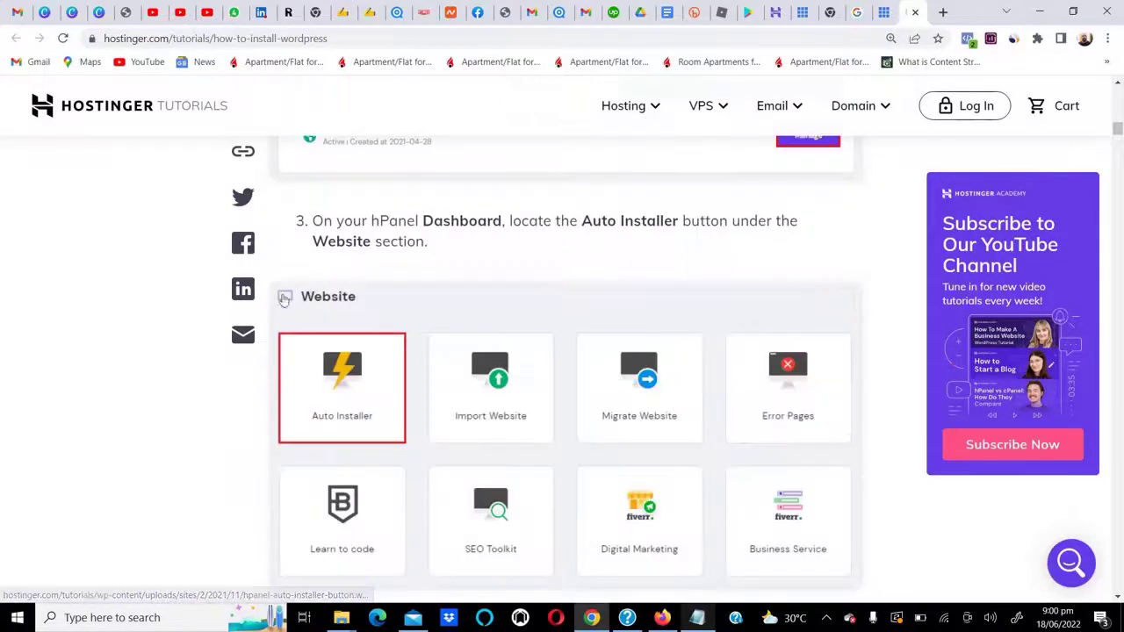
scroll(356, 302, down, 1)
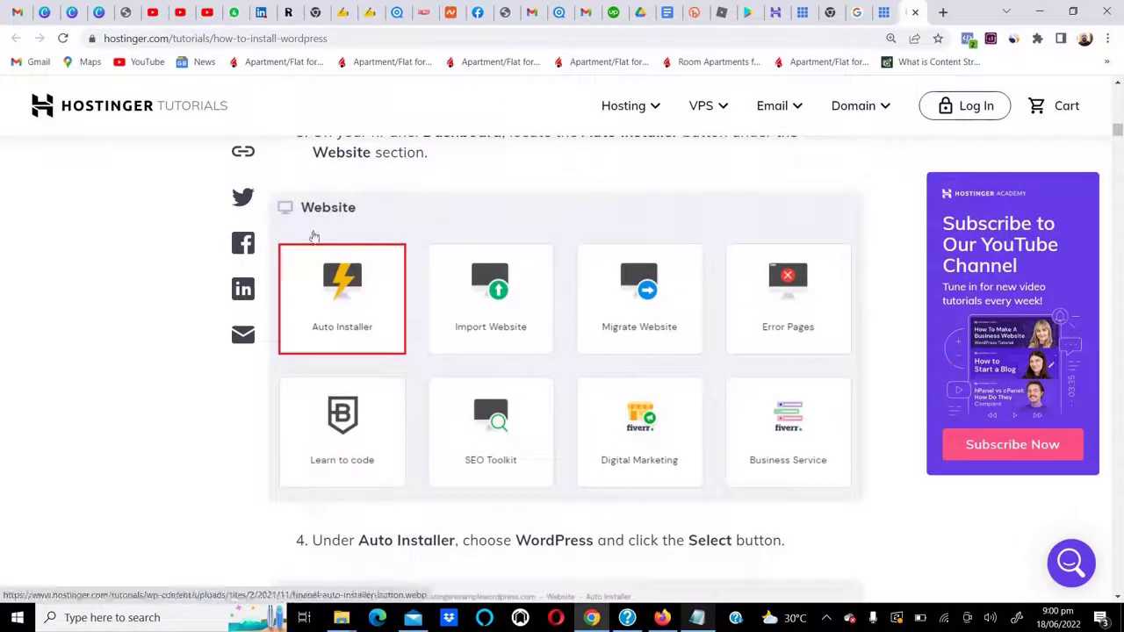
scroll(343, 224, up, 1)
scroll(343, 224, up, 1)
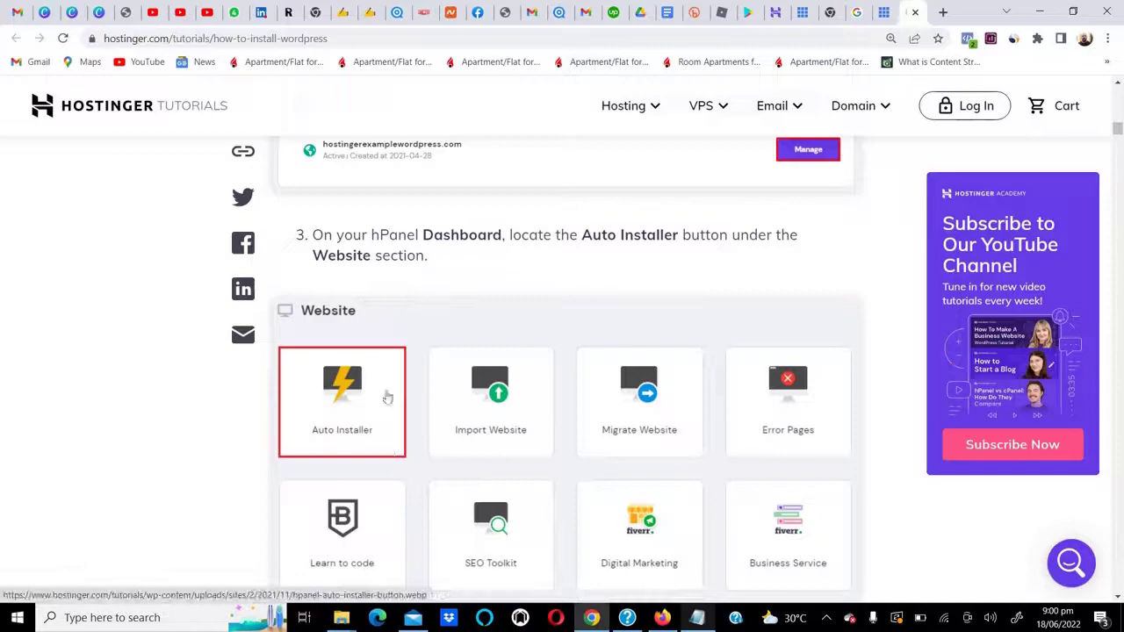
scroll(320, 342, down, 1)
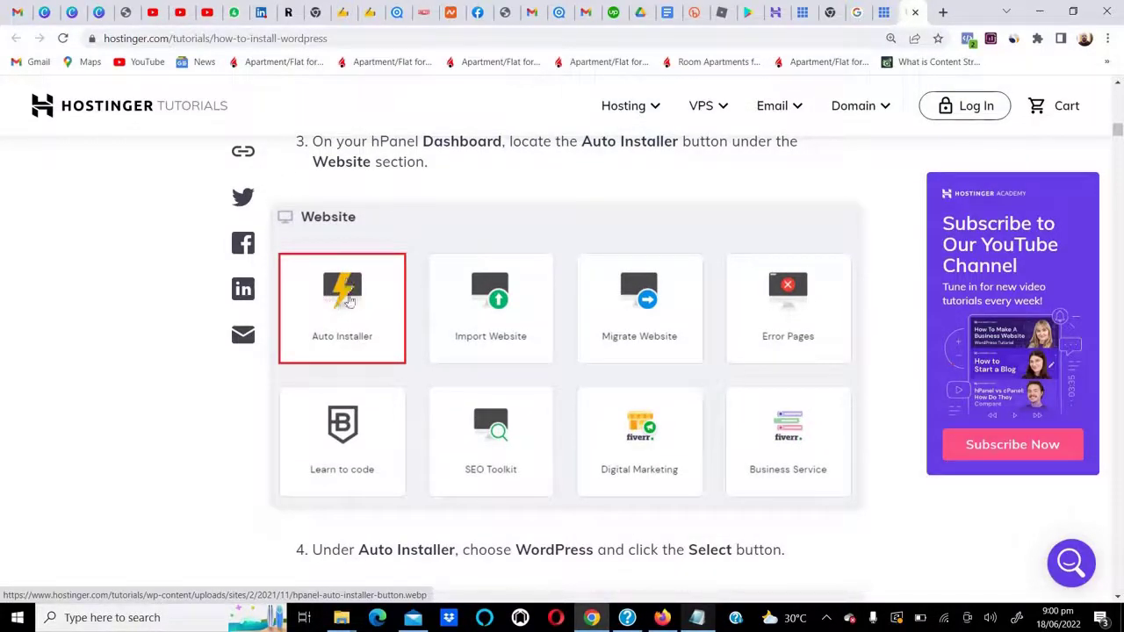
scroll(475, 407, down, 3)
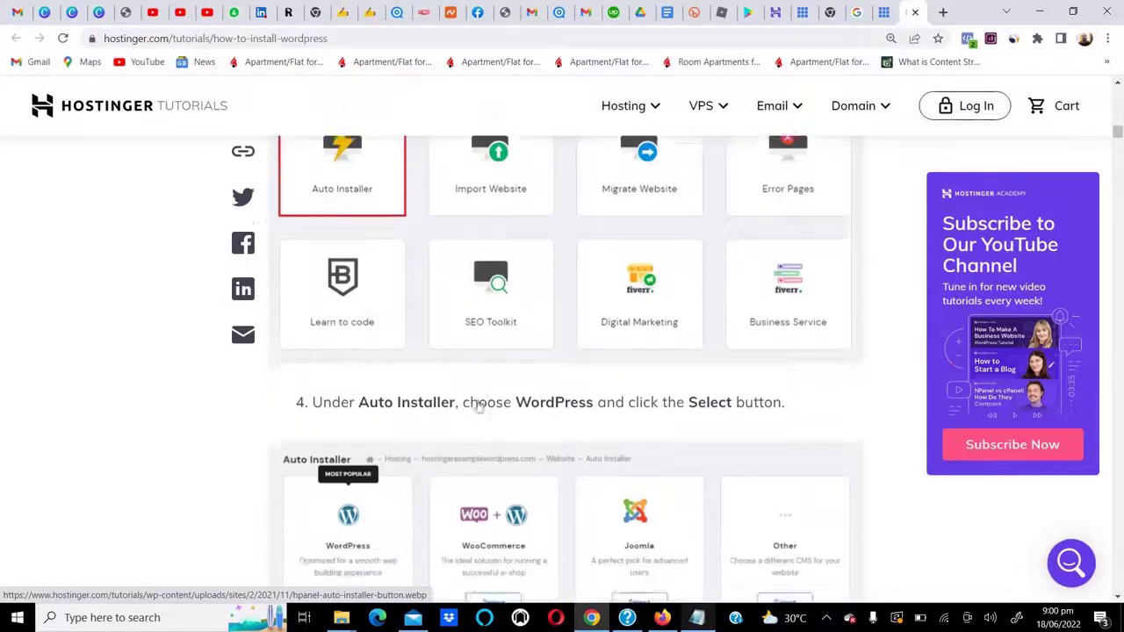
scroll(476, 407, down, 1)
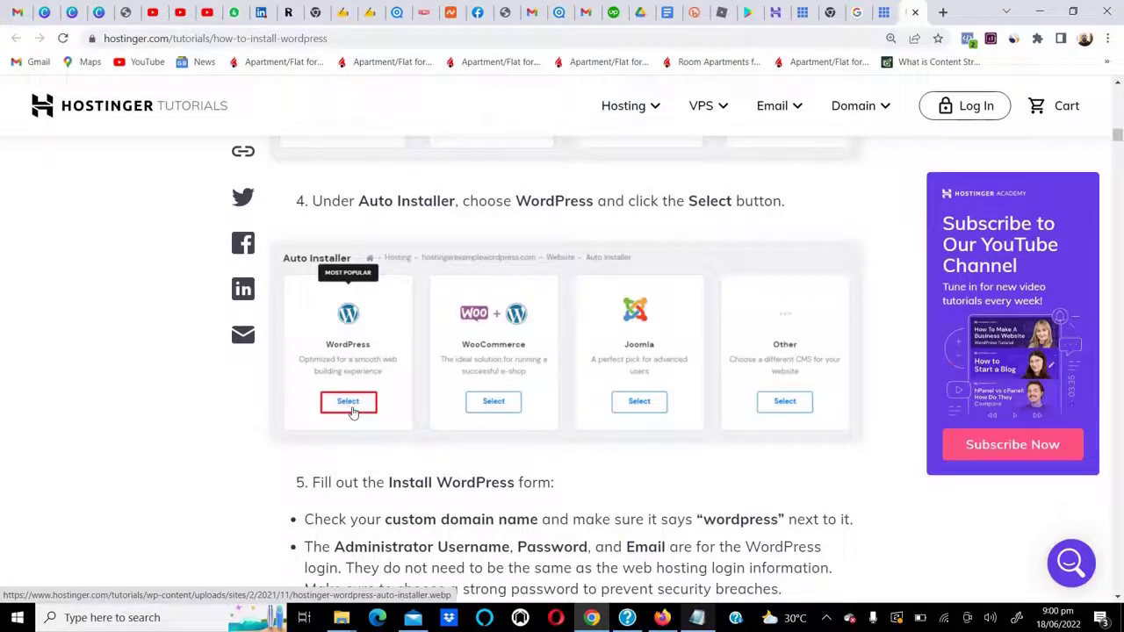
Step: Examine the tutorial's Install WordPress form, its update options and the Installed Applications instructions that follow
scroll(431, 404, down, 4)
scroll(433, 406, down, 2)
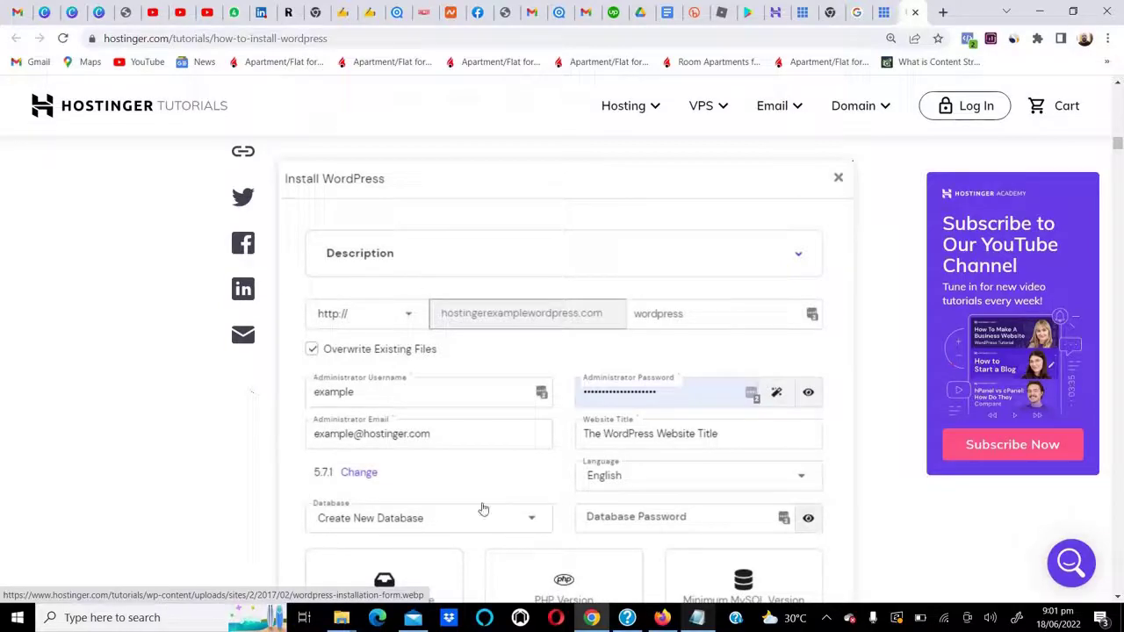
scroll(502, 514, down, 3)
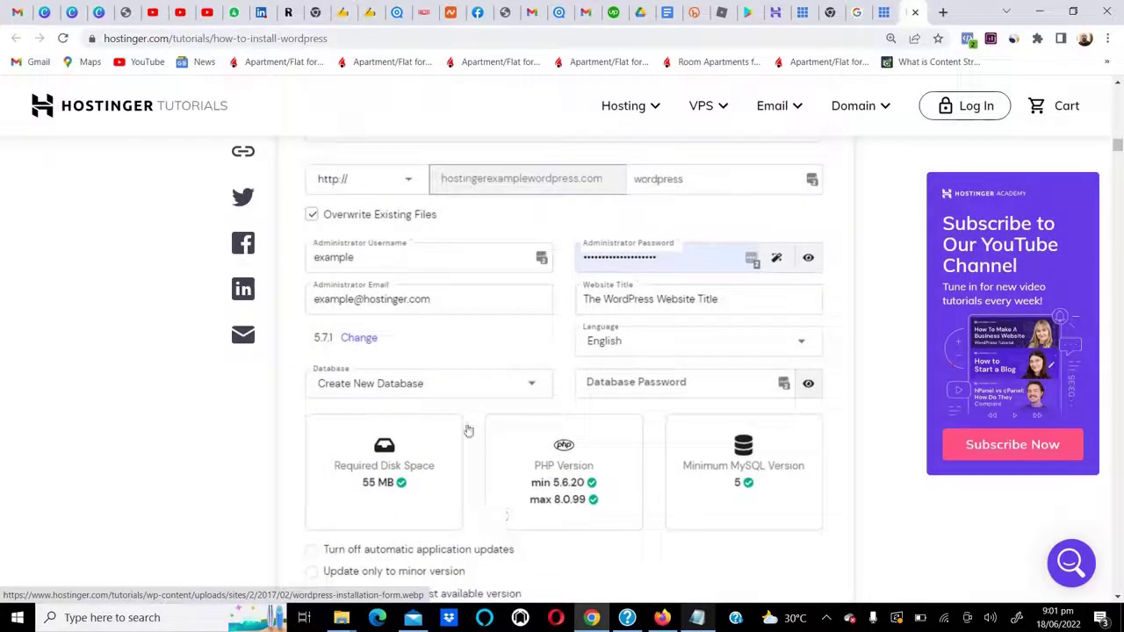
scroll(505, 436, down, 2)
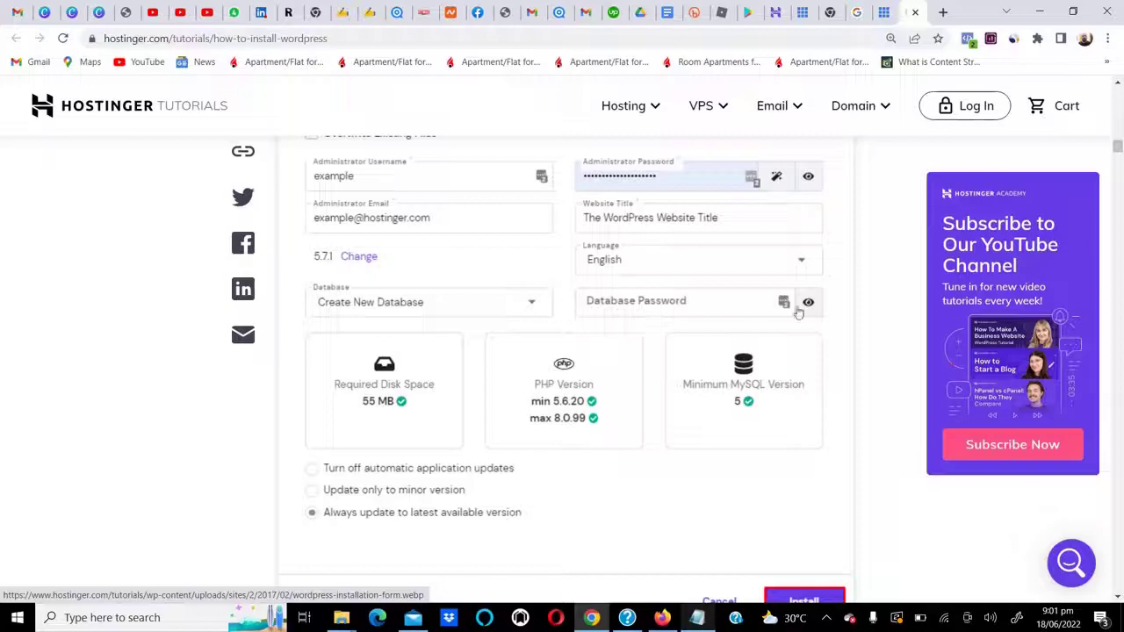
scroll(519, 334, down, 2)
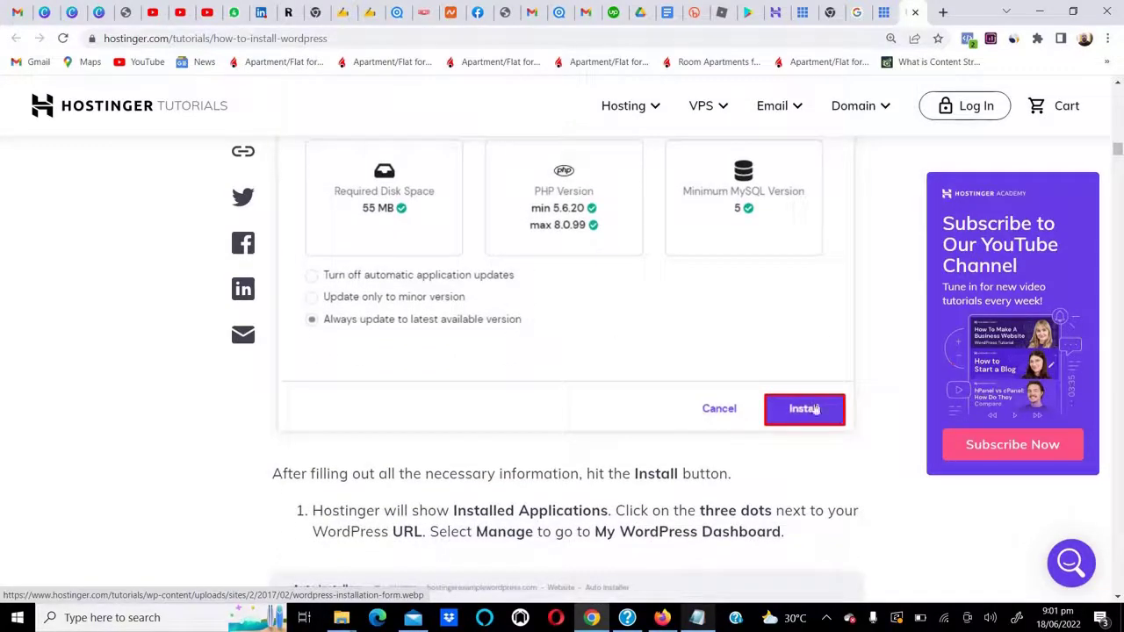
scroll(564, 392, down, 2)
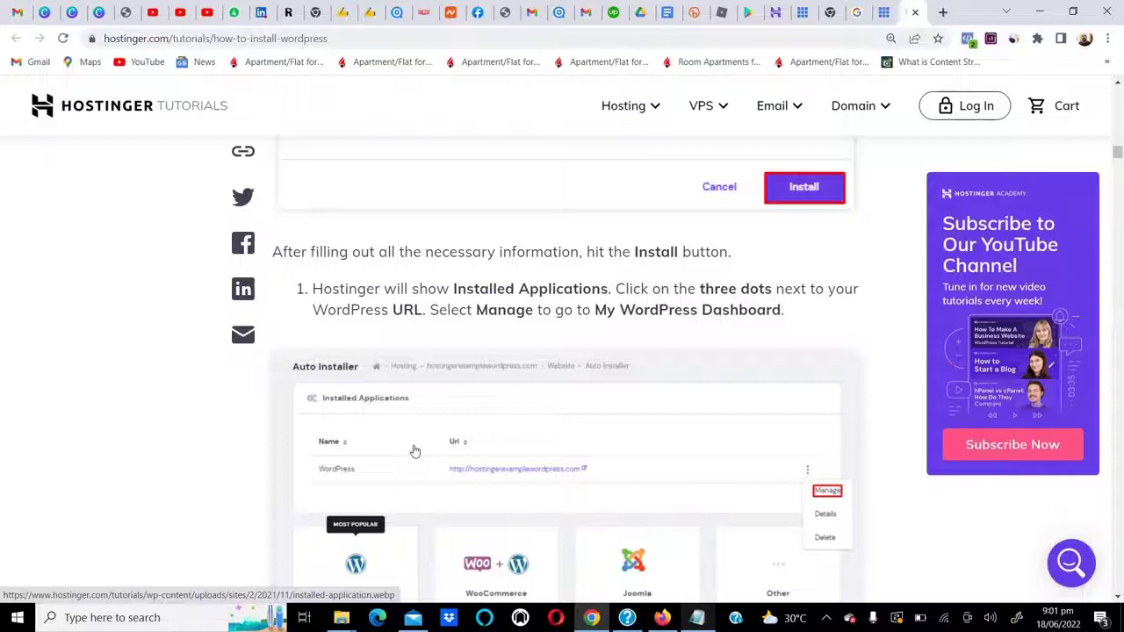
Step: Review the tutorial's Install WordPress form again, followed by the Installed Applications instruction for reaching My WordPress Dashboard
scroll(417, 453, down, 1)
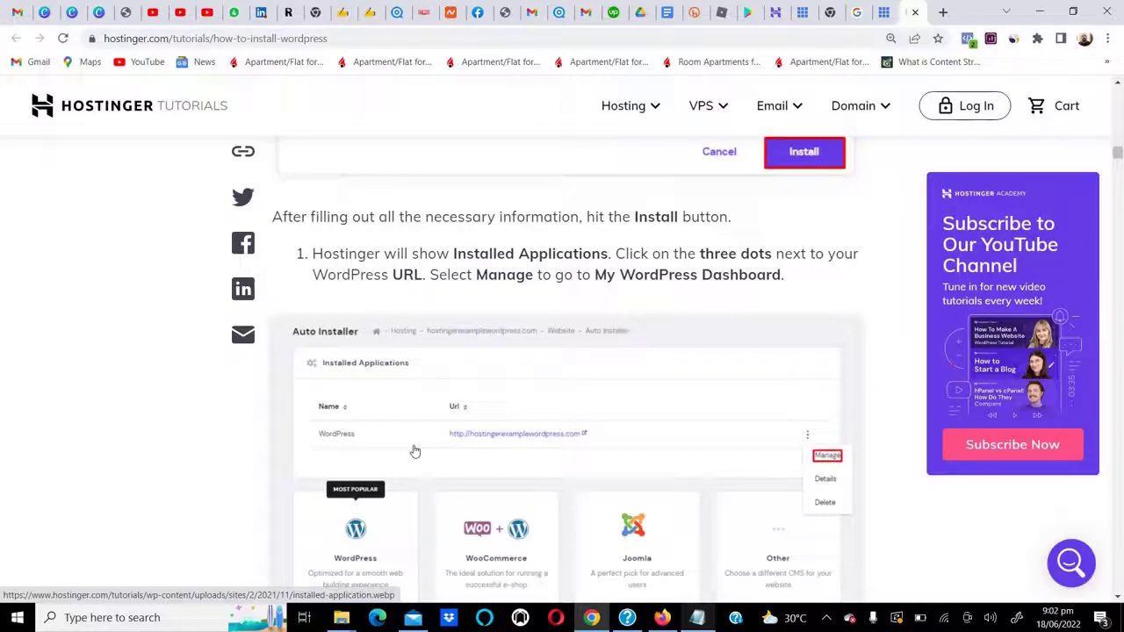
scroll(415, 451, up, 7)
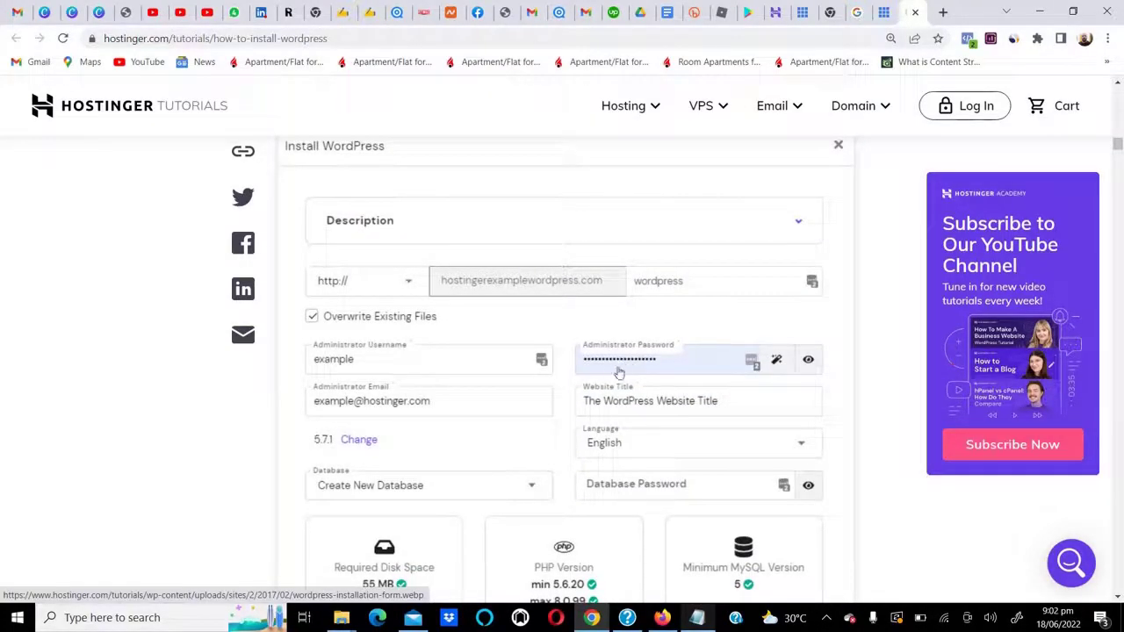
scroll(572, 392, down, 5)
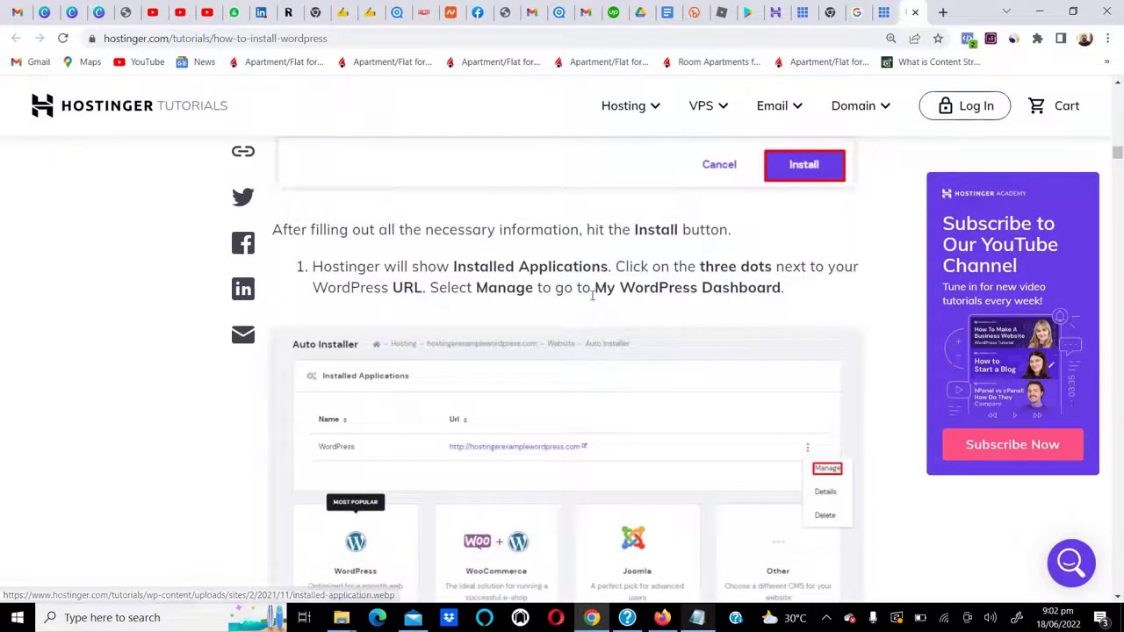
scroll(569, 256, down, 1)
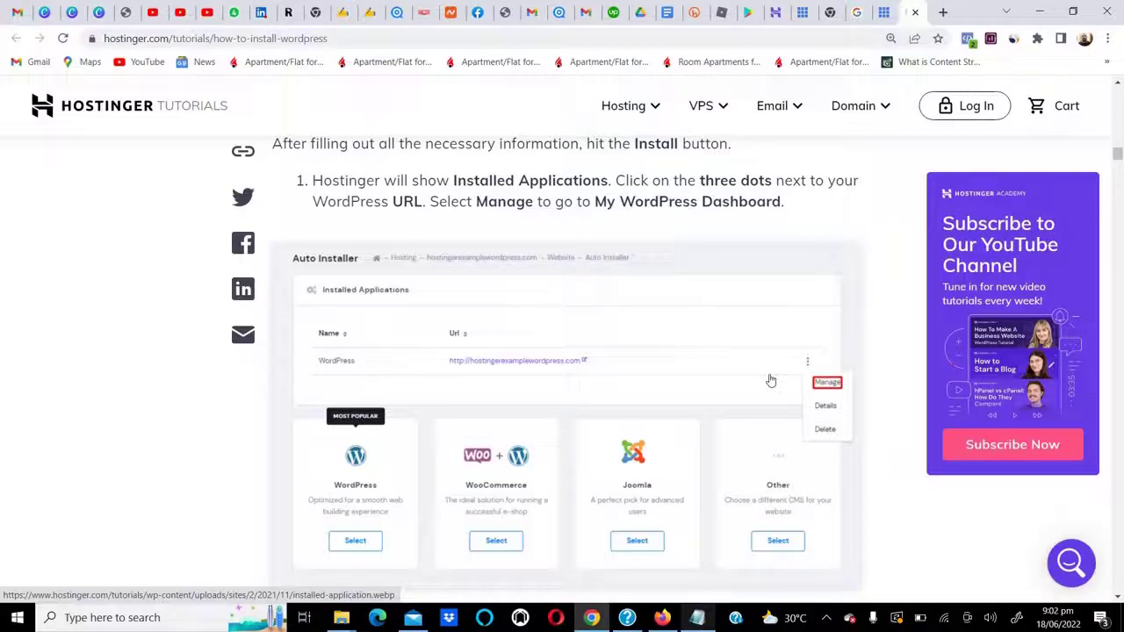
scroll(771, 380, down, 1)
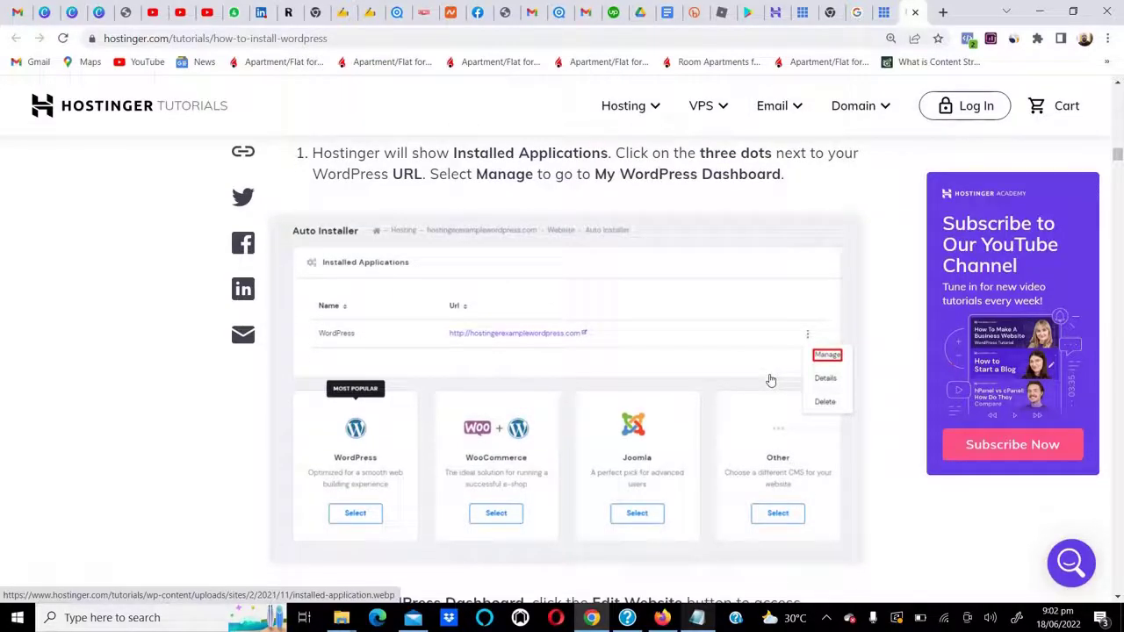
Step: View the Bluehost login page, go to the my.webyez.com WordPress dashboard and clear the selection on its heading
click(805, 10)
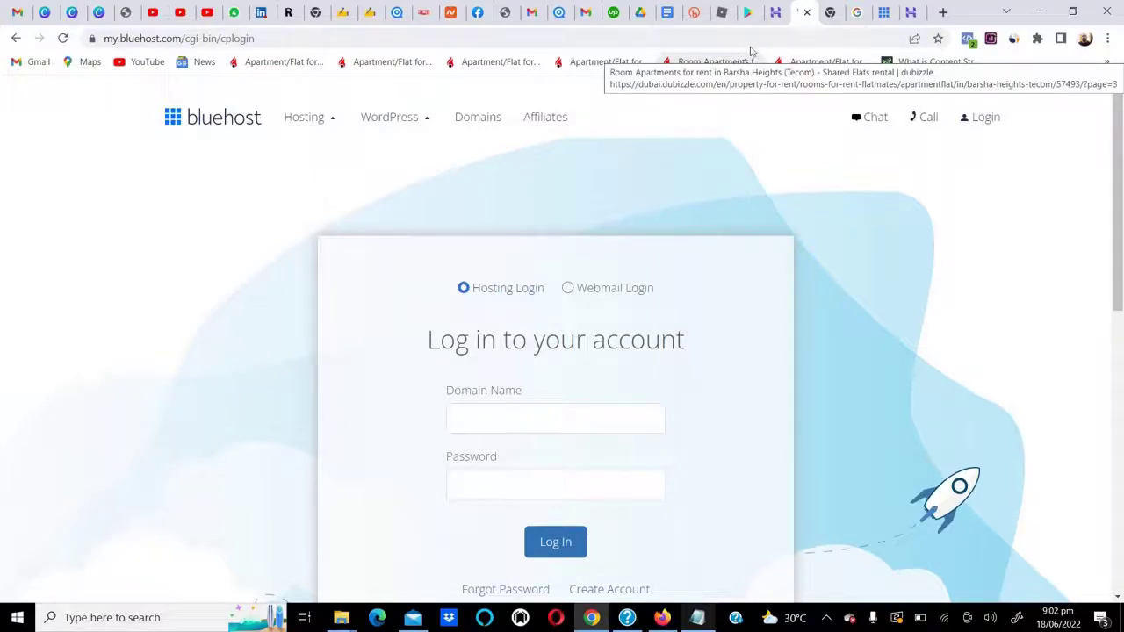
click(505, 12)
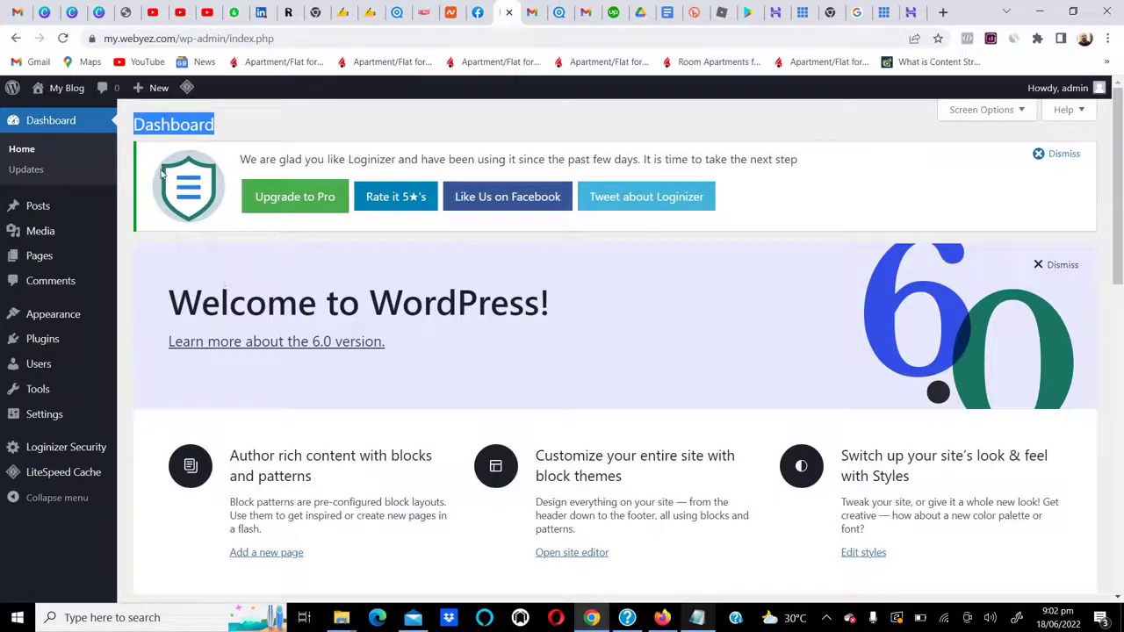
click(161, 132)
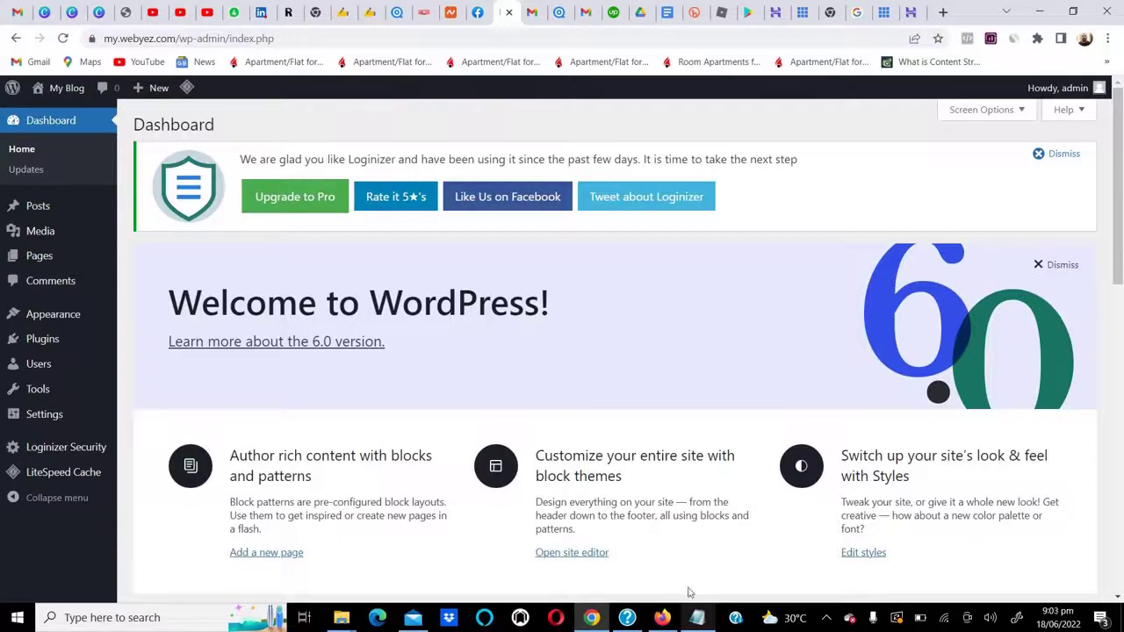
Step: Switch to the Notepad list of steps, highlight "Install wordpress", and return to the WordPress dashboard in the browser
click(697, 617)
click(406, 279)
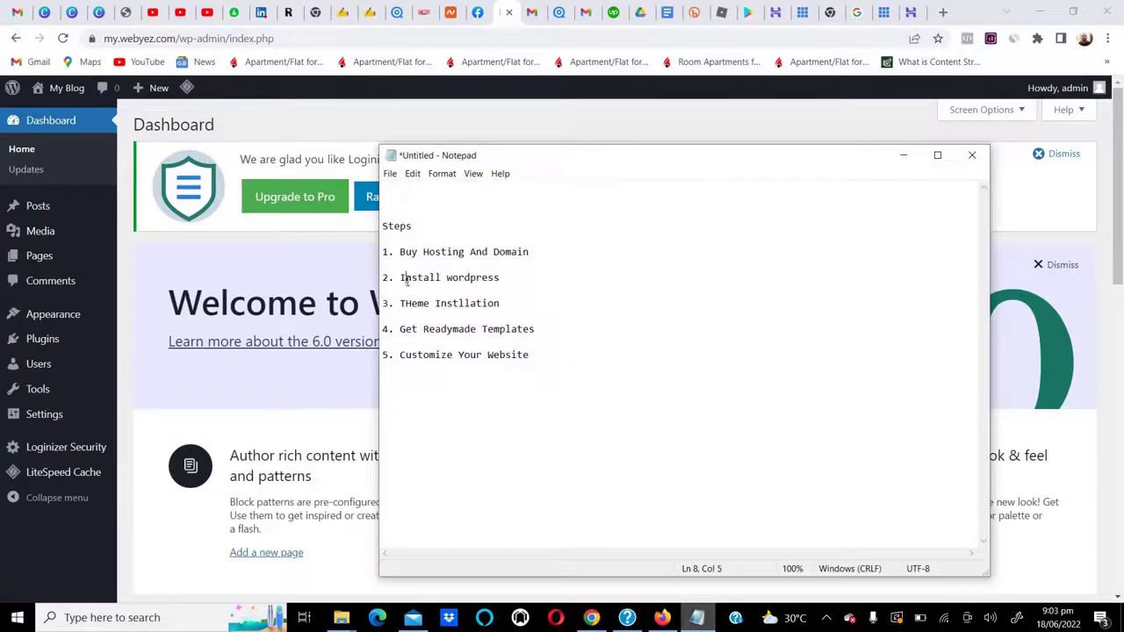
drag(401, 279, 501, 279)
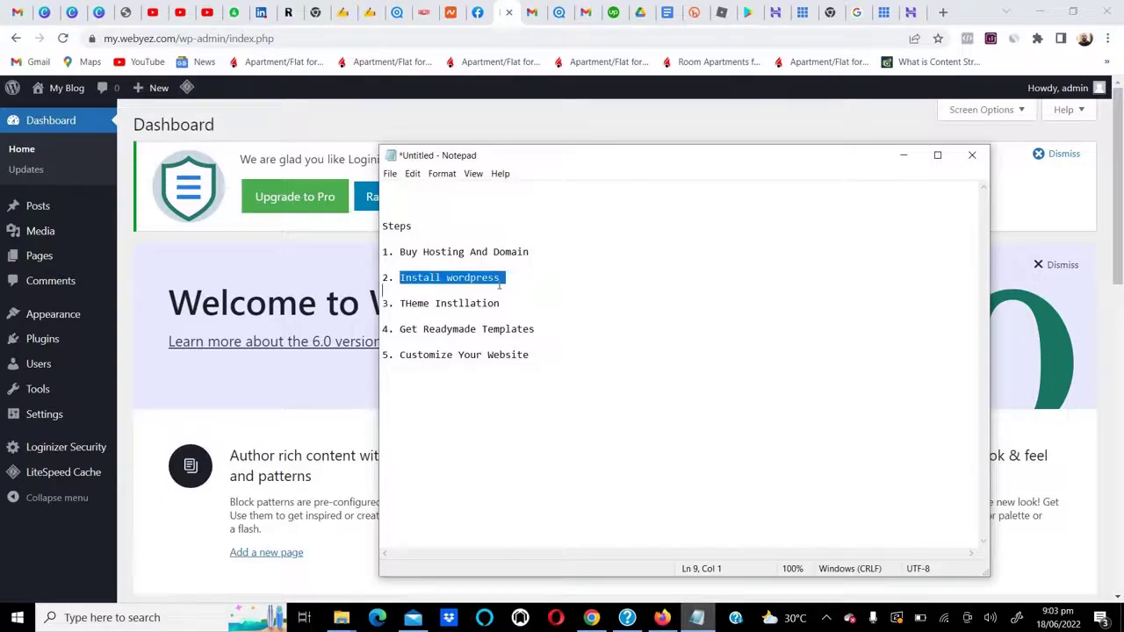
key(alt+Tab)
Step: Open the My Blog site's public page in a new browser tab and show that tab
mouse_move(55, 91)
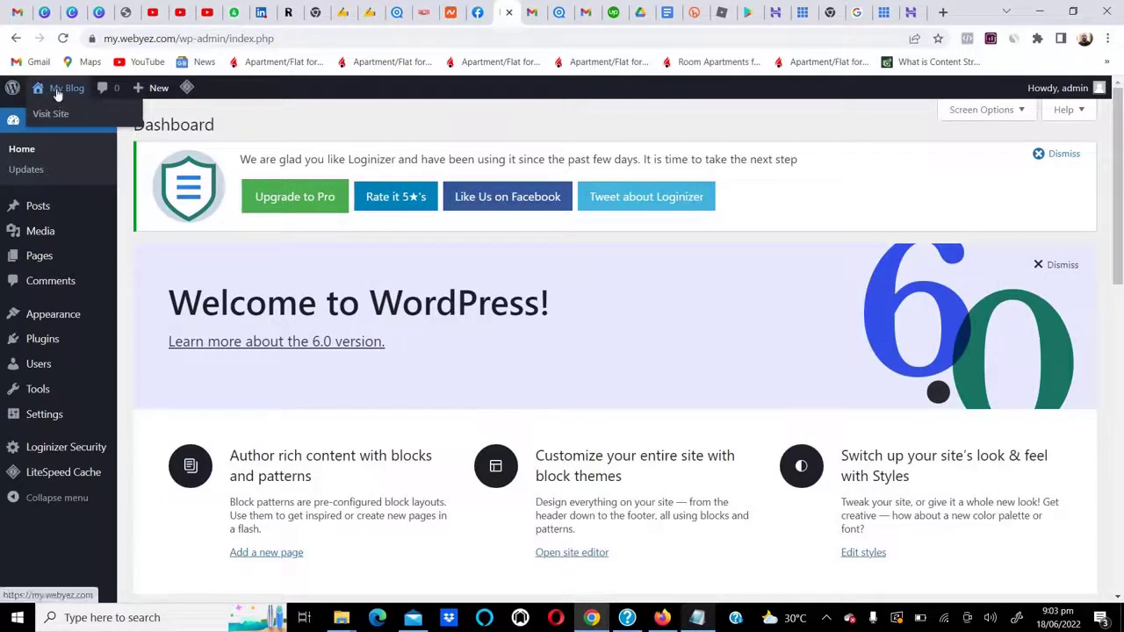
right_click(51, 117)
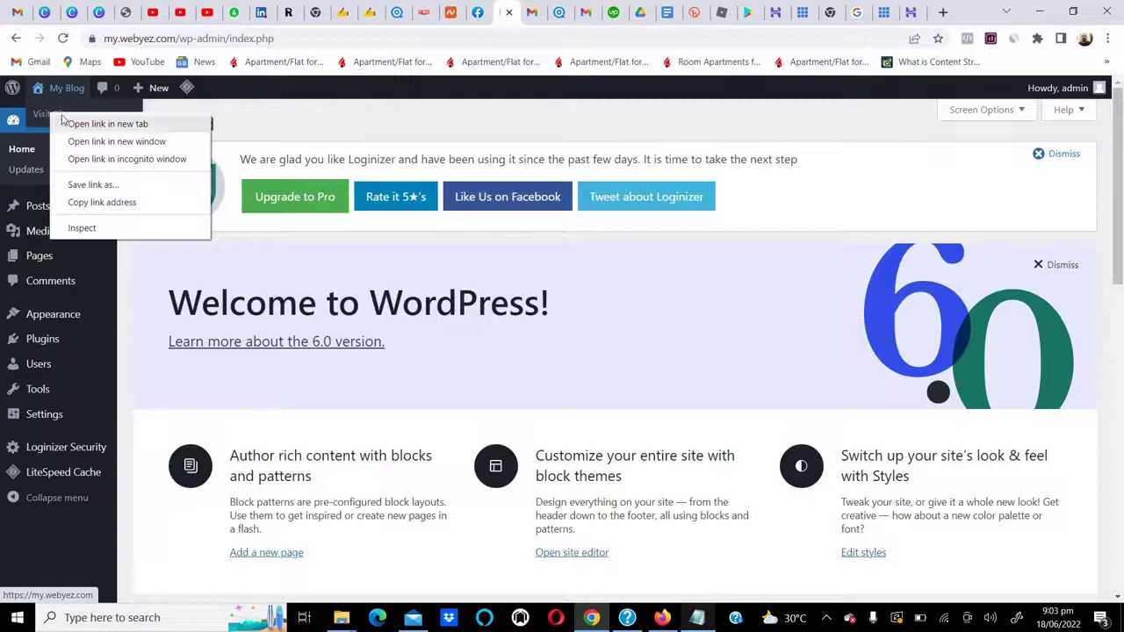
click(69, 123)
key(ctrl+Tab)
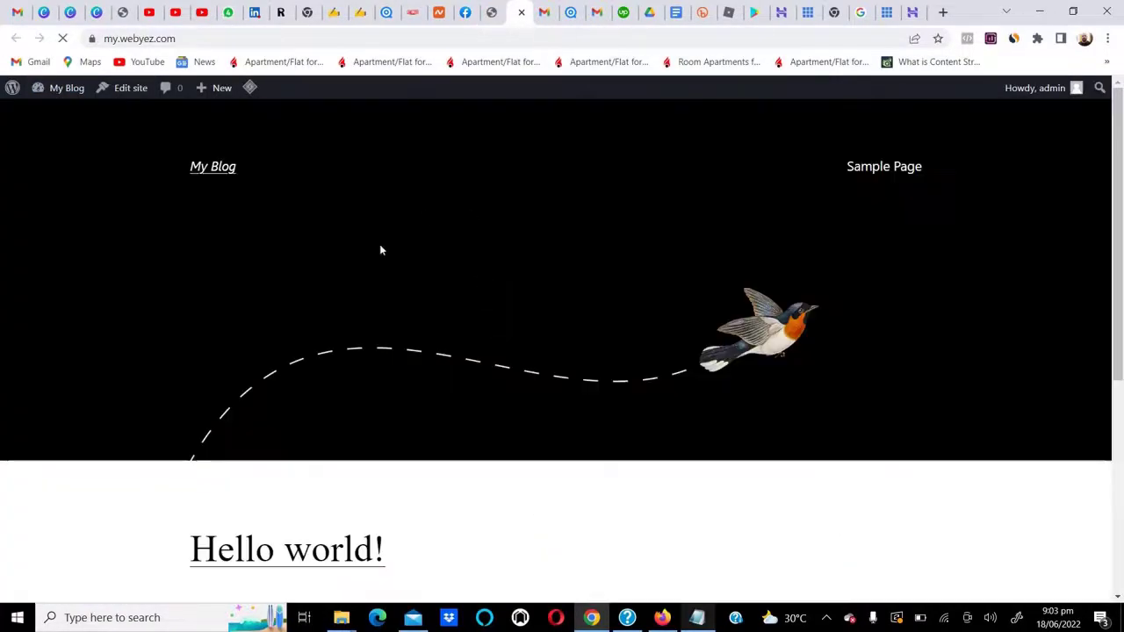
Step: Examine the default home page of the site, from the bird header to the "Hello world!" post
scroll(382, 248, down, 2)
scroll(381, 254, down, 2)
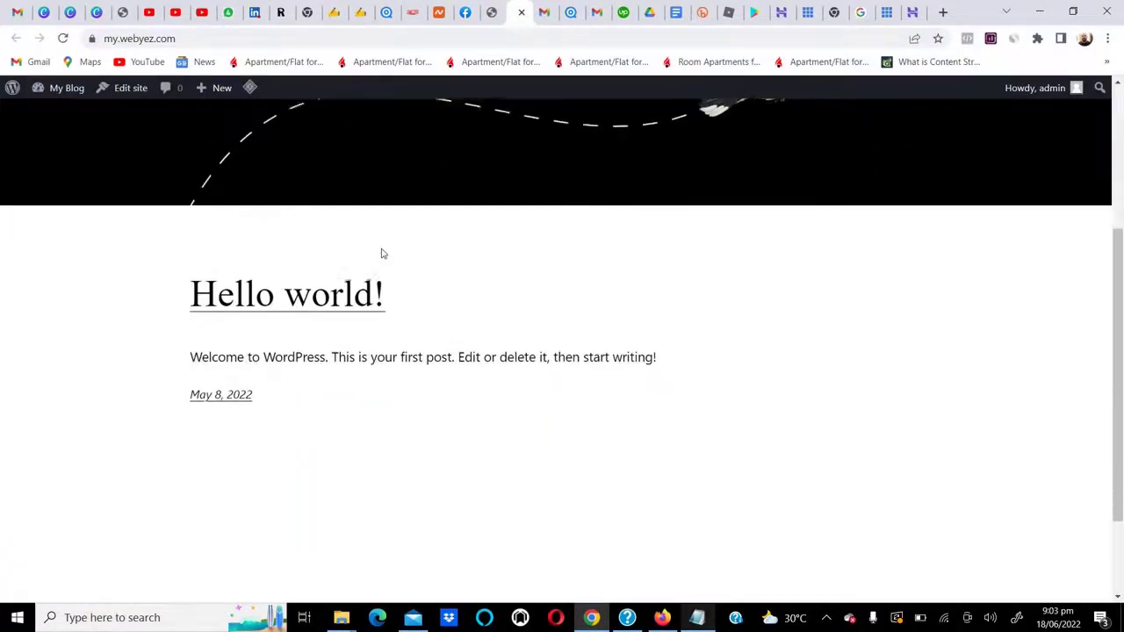
scroll(381, 254, up, 4)
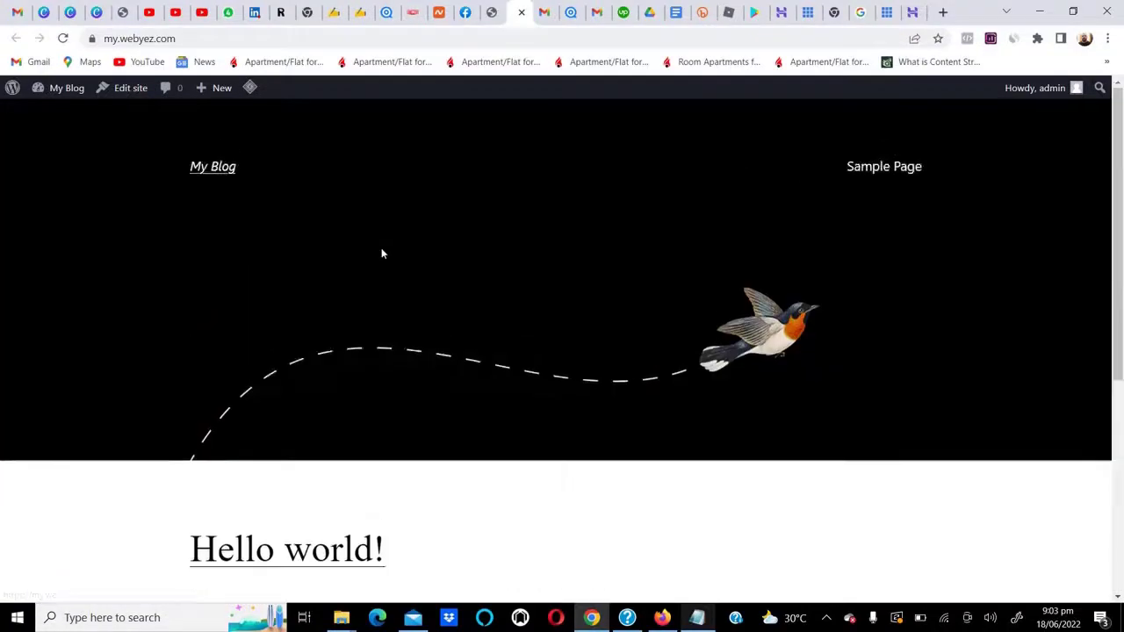
scroll(381, 254, down, 2)
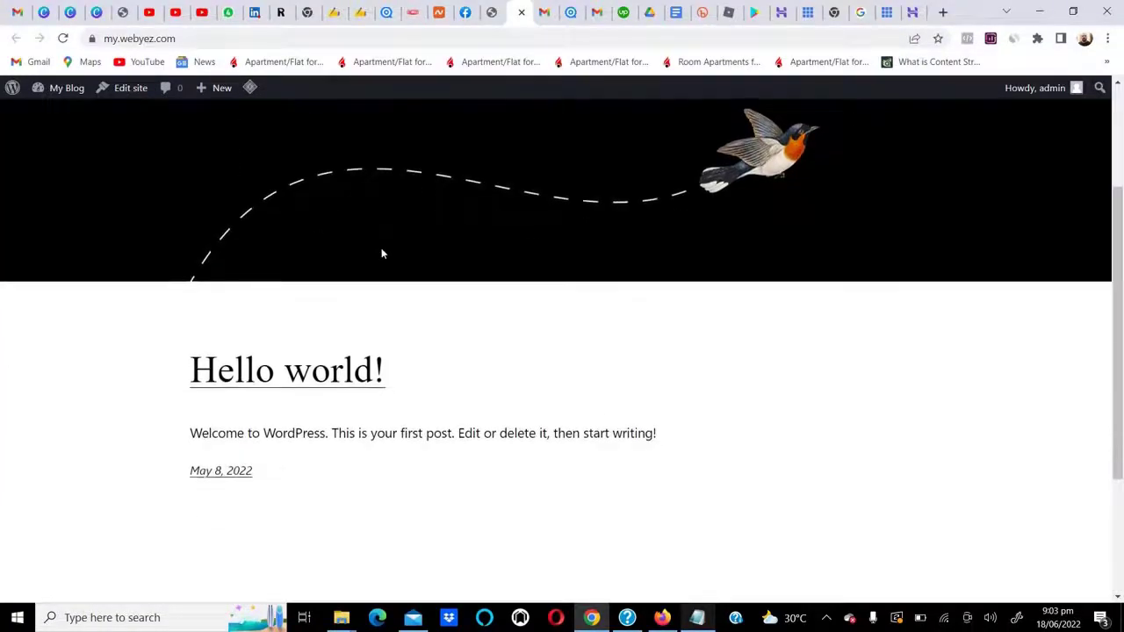
scroll(381, 254, up, 2)
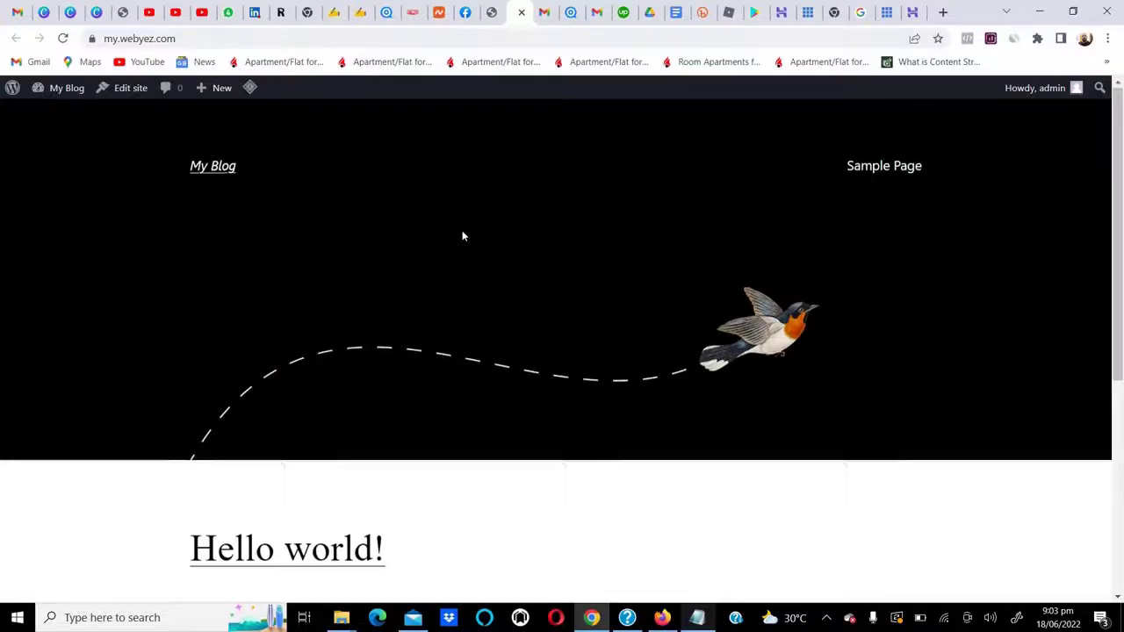
scroll(462, 232, down, 3)
scroll(462, 232, up, 3)
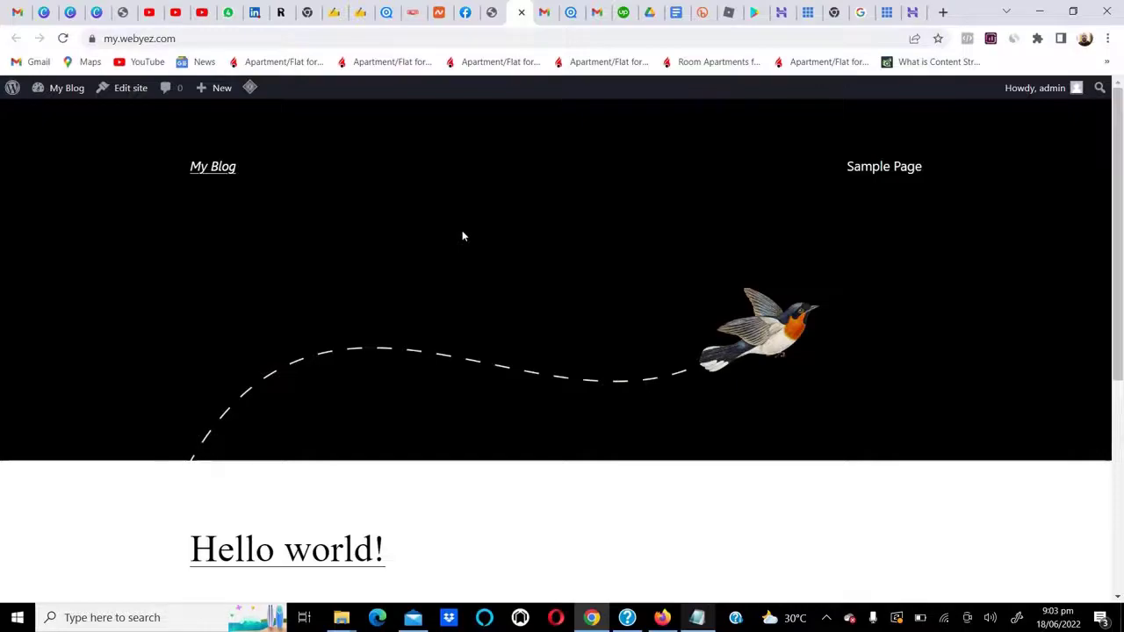
Step: Check the Notepad list of steps, return to the WordPress dashboard and highlight "WordPress!" in the welcome heading
click(697, 618)
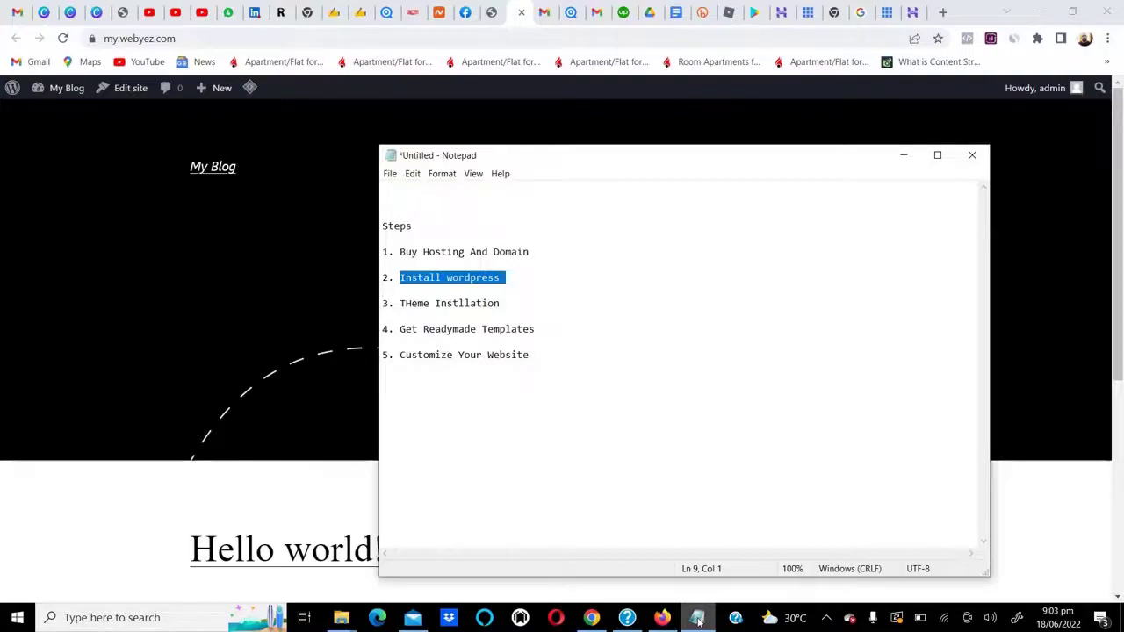
click(699, 620)
key(ctrl+Page_Up)
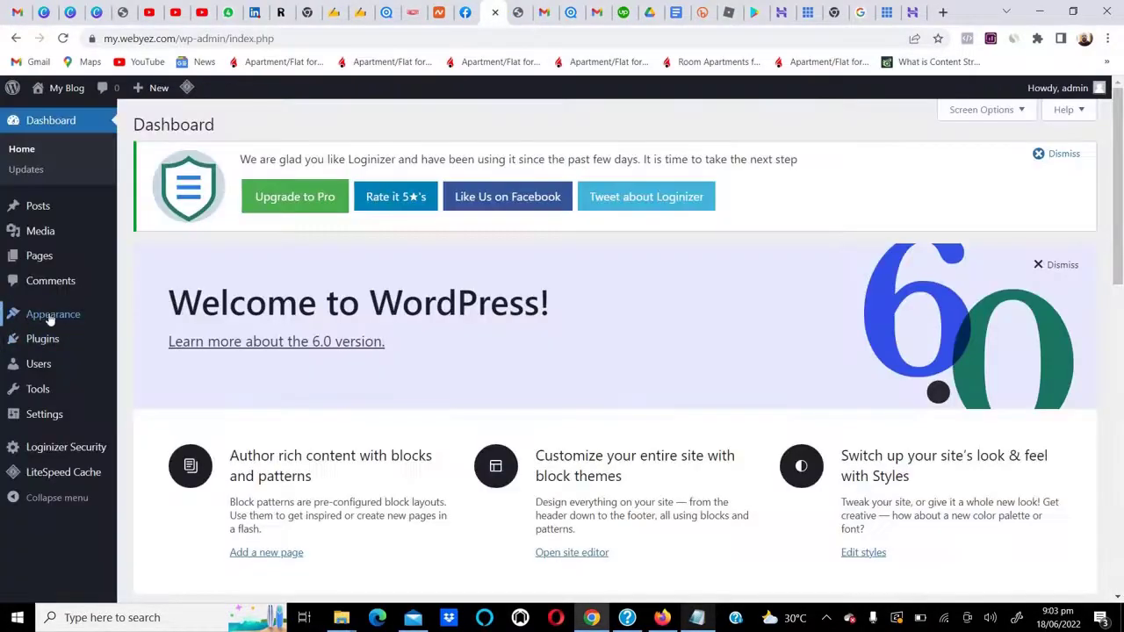
mouse_move(40, 318)
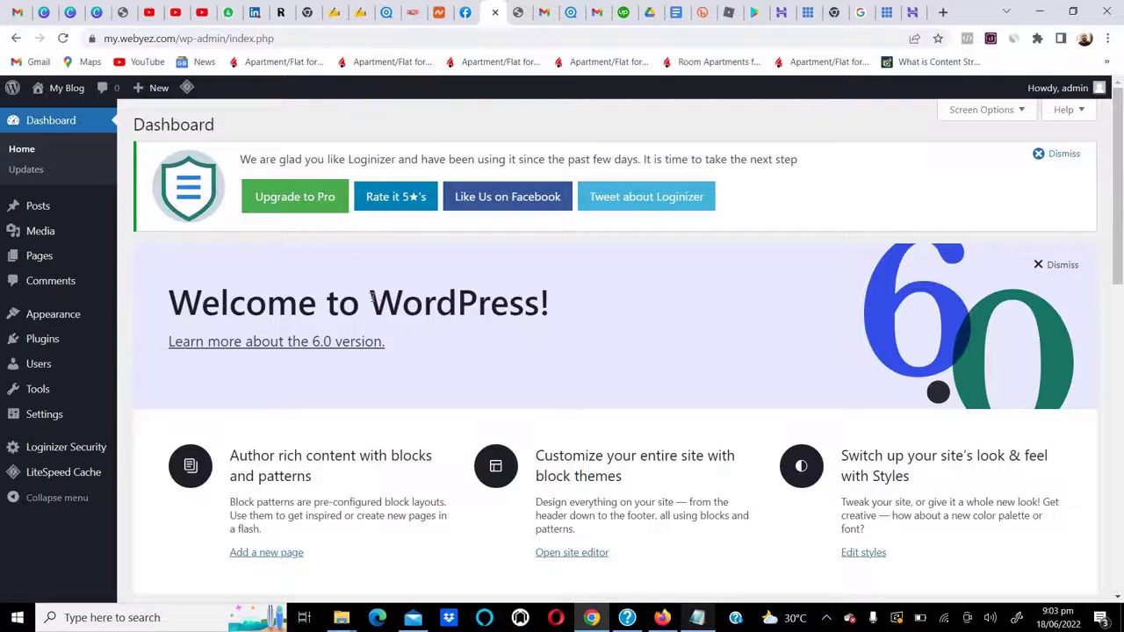
drag(371, 298, 551, 307)
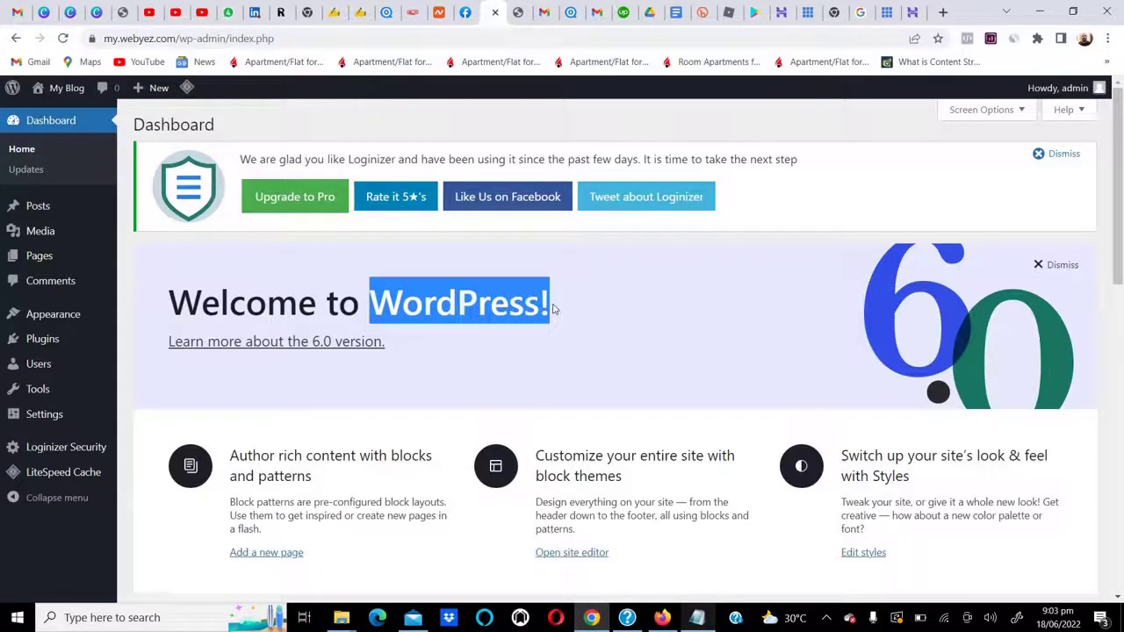
Step: Compare the public site, down to its footer, with the WordPress dashboard, ending on the dashboard
click(518, 12)
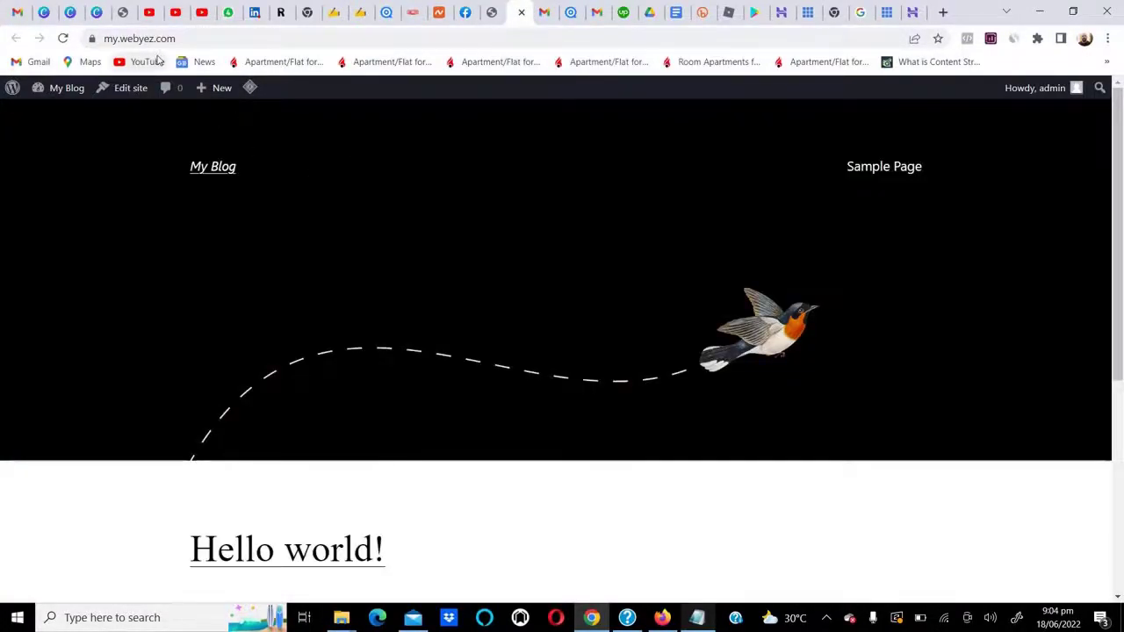
scroll(493, 264, down, 2)
scroll(493, 264, down, 5)
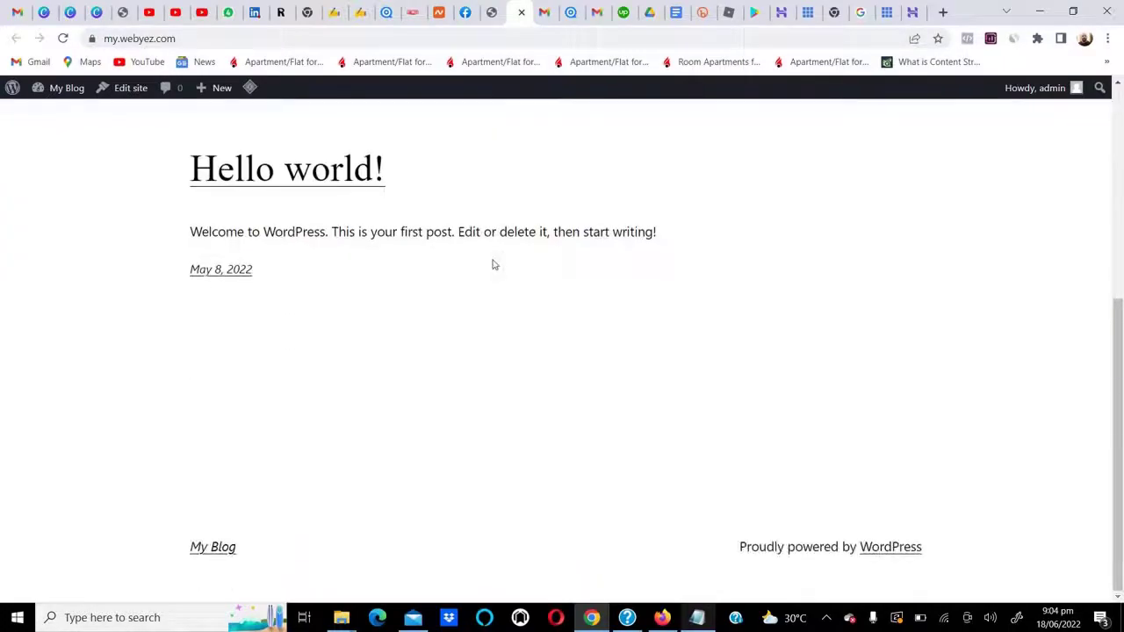
click(491, 12)
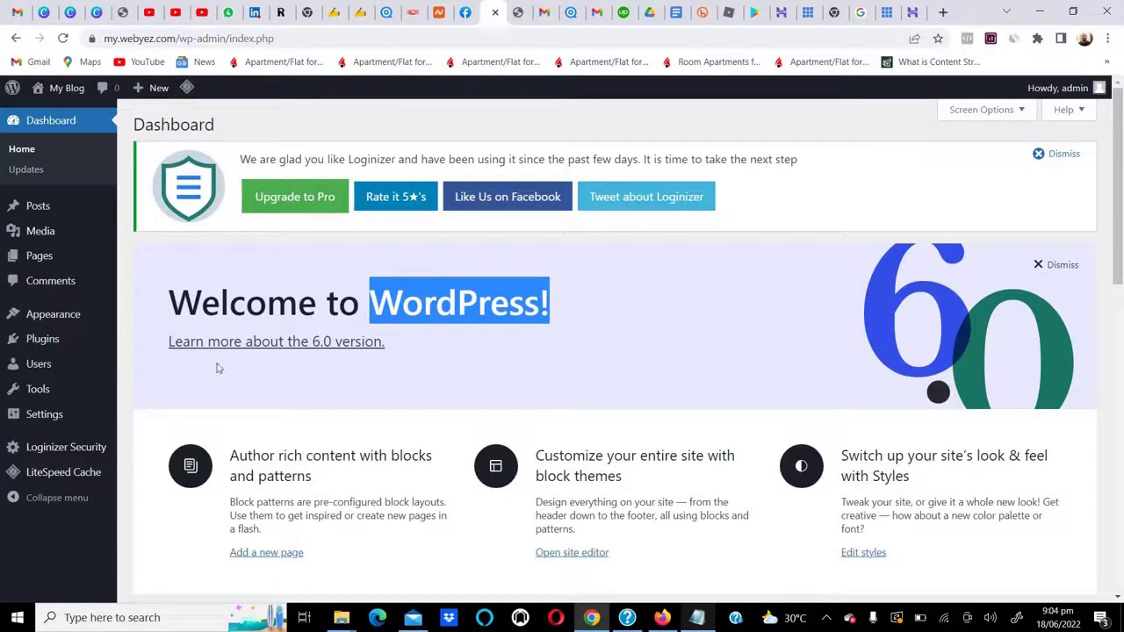
click(517, 12)
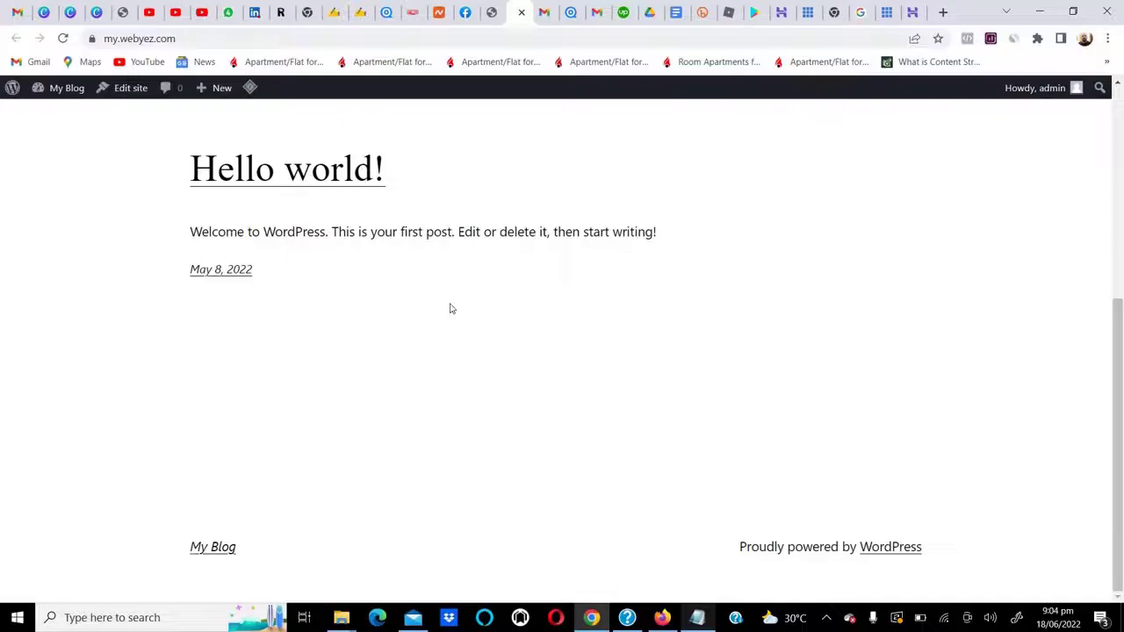
click(490, 13)
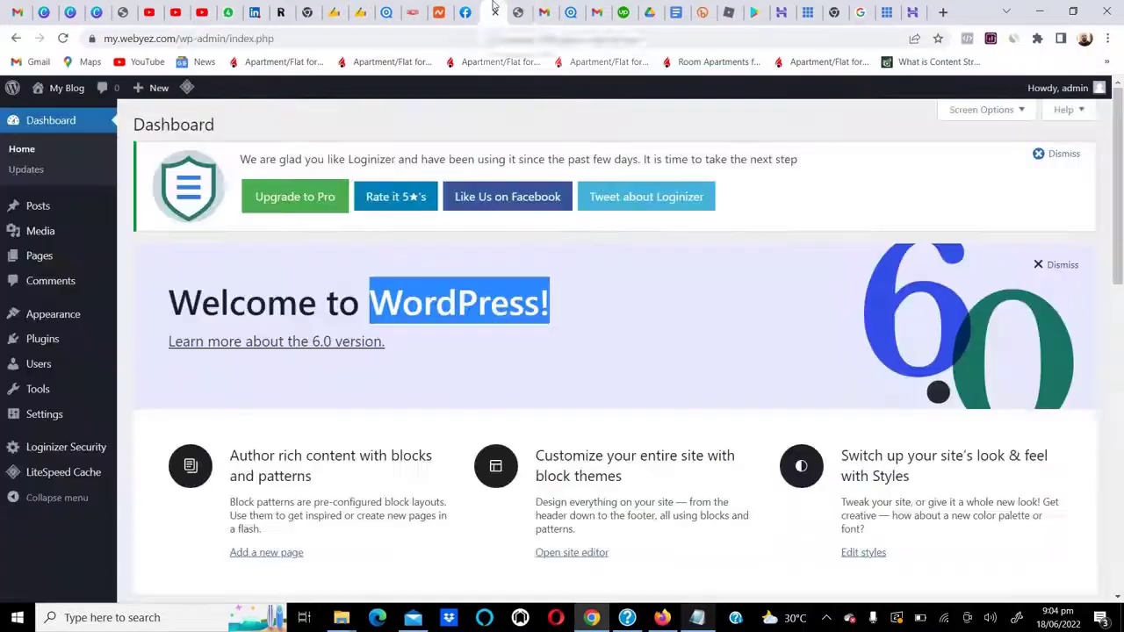
Step: View the Posts, Media Library, Pages, Plugins and Users sections of the WordPress admin one after another
click(33, 211)
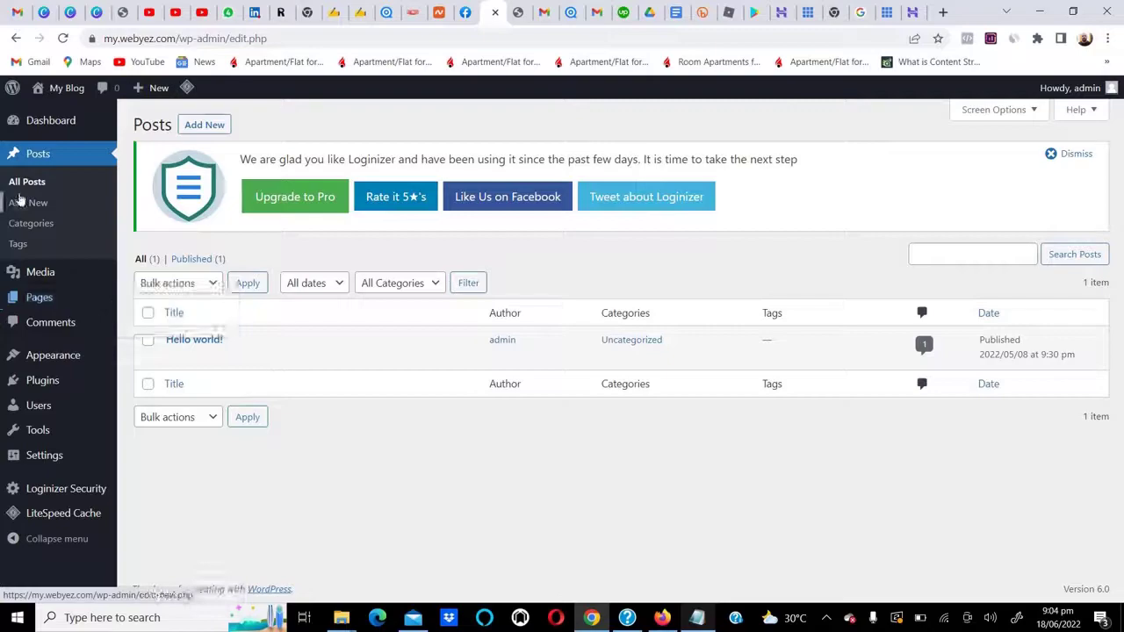
click(31, 285)
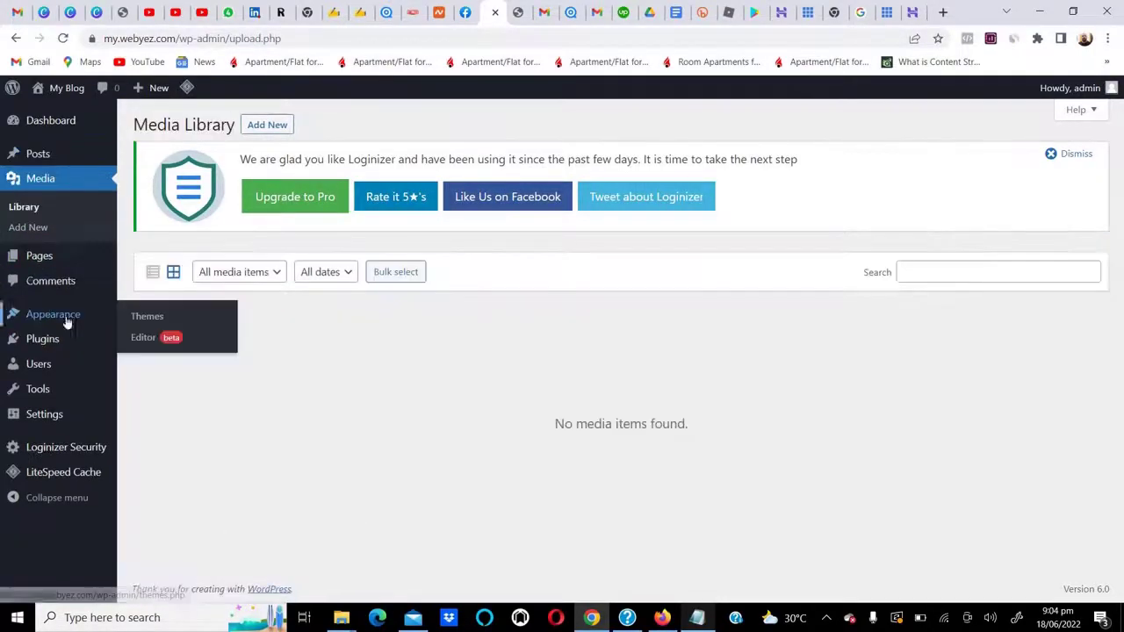
click(34, 259)
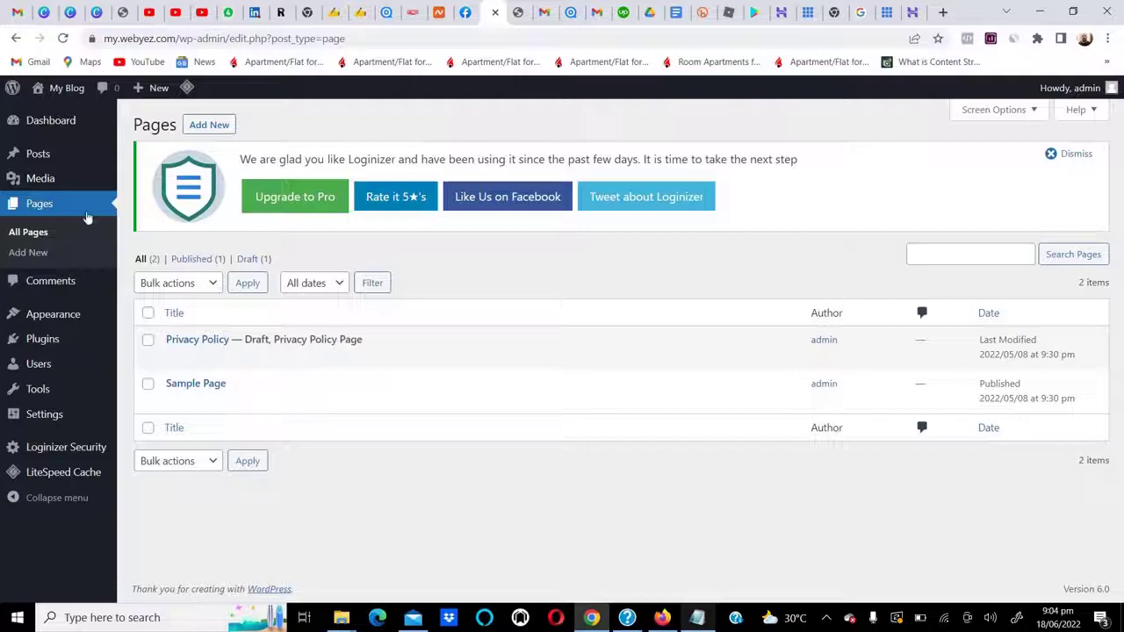
click(47, 343)
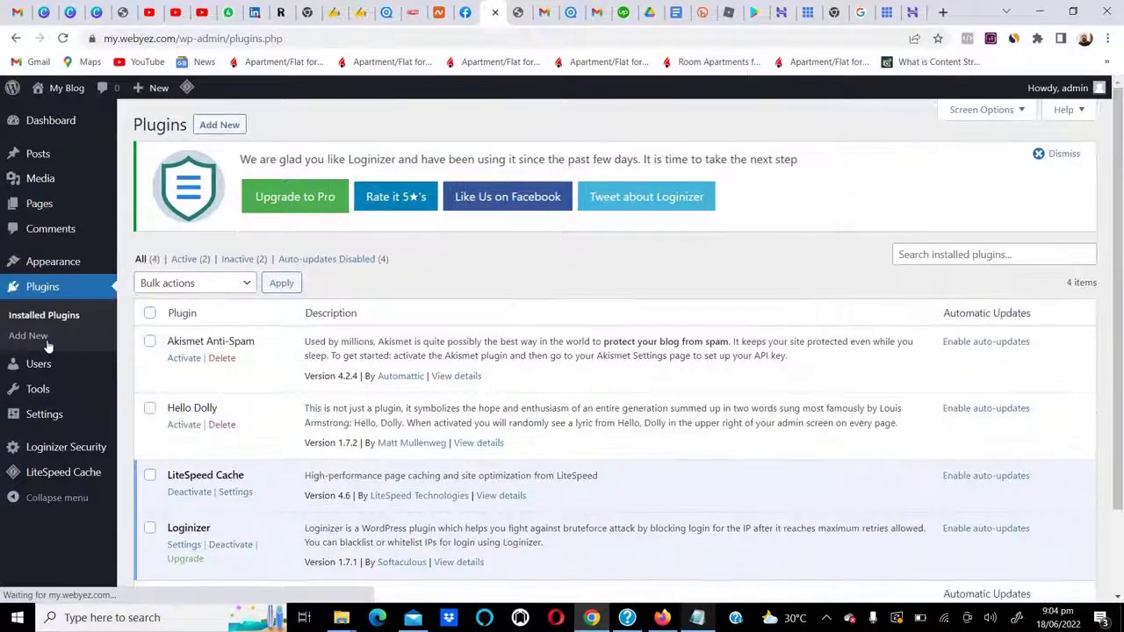
click(37, 365)
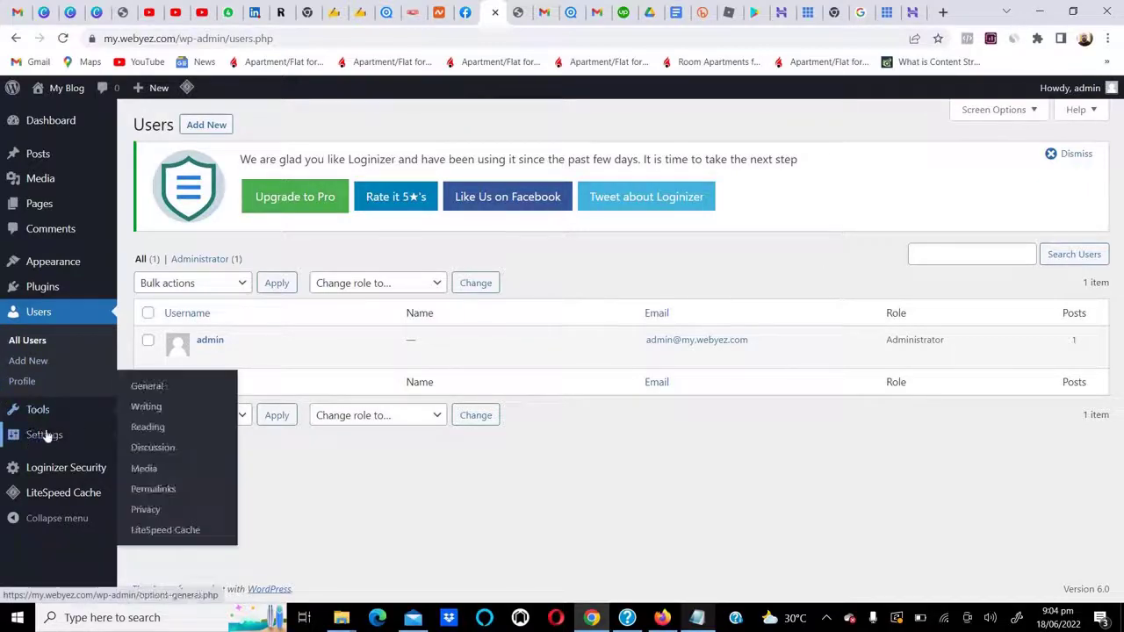
Step: View the available Tools options, and review the site title, addresses and language in the General settings
mouse_move(38, 413)
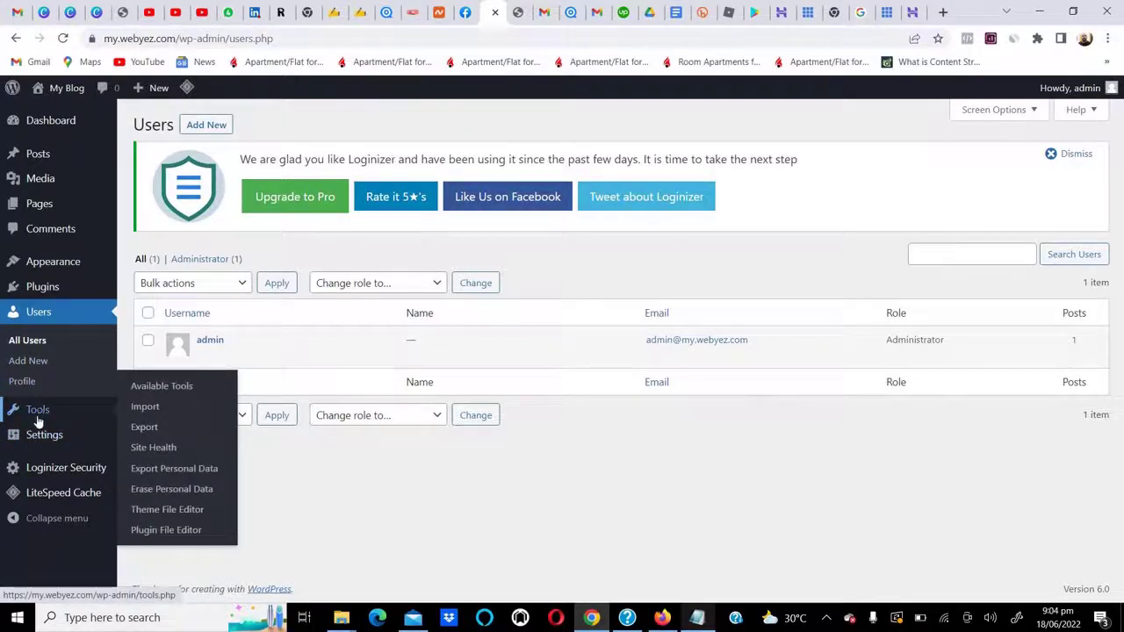
click(39, 439)
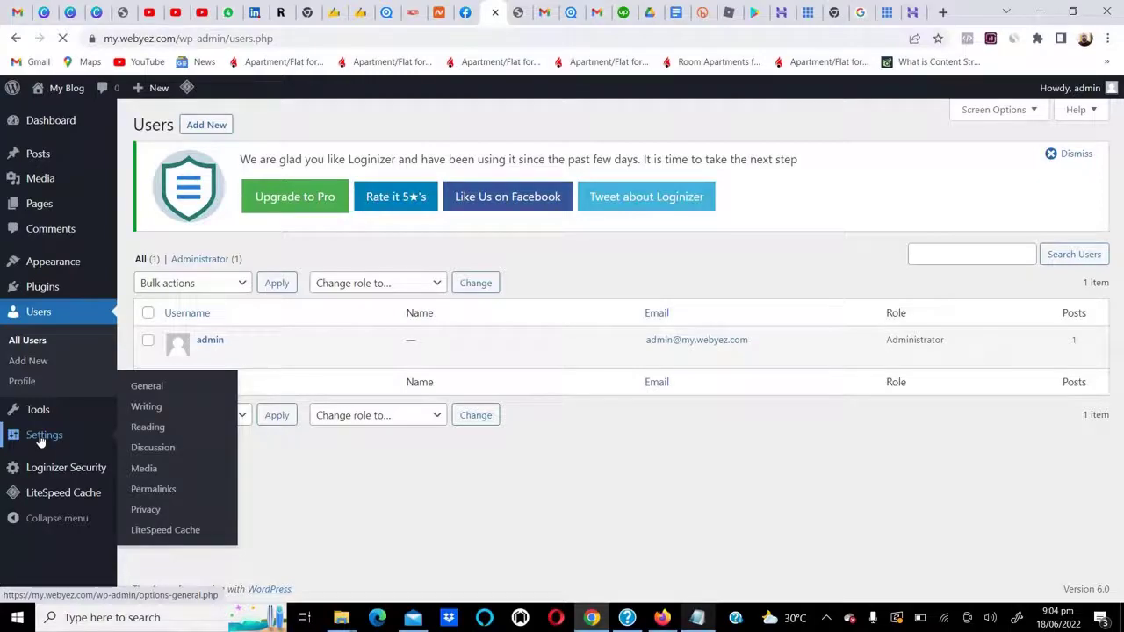
scroll(405, 311, down, 1)
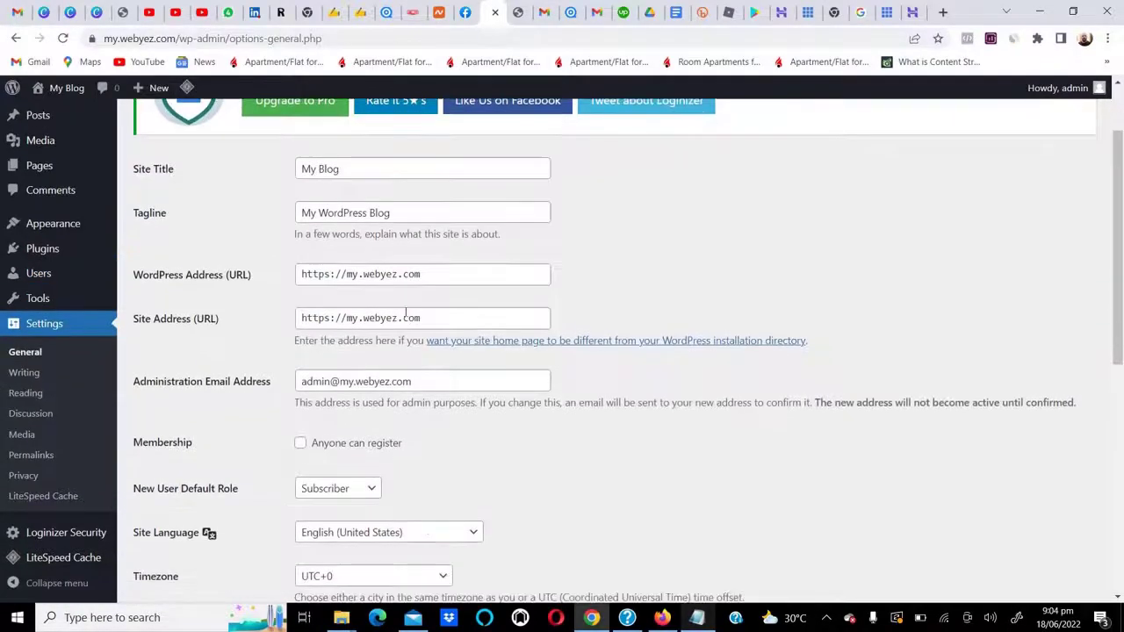
Step: Review the site title, tagline, administration email, timezone, and date and time formats in the General settings
triple_click(338, 170)
click(304, 213)
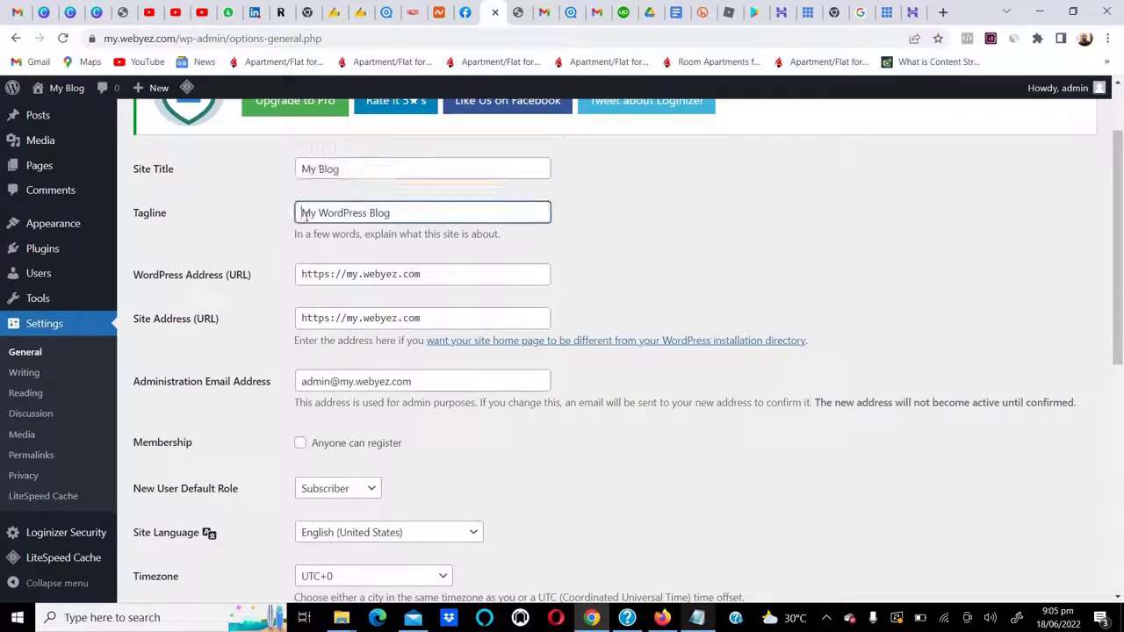
triple_click(303, 213)
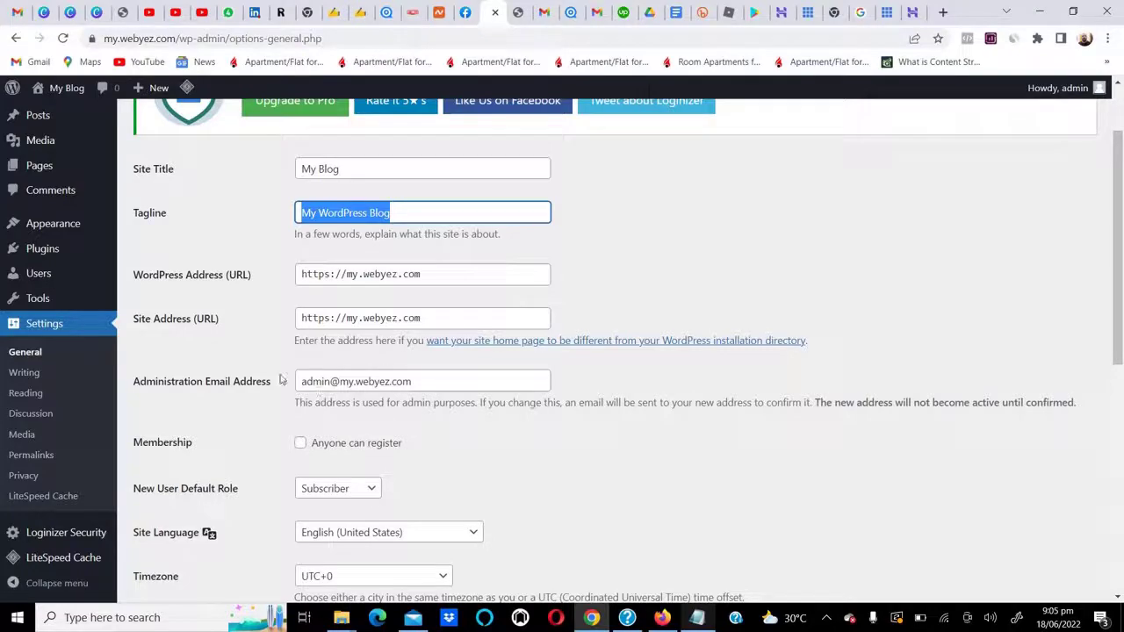
drag(309, 377, 451, 375)
scroll(453, 374, down, 4)
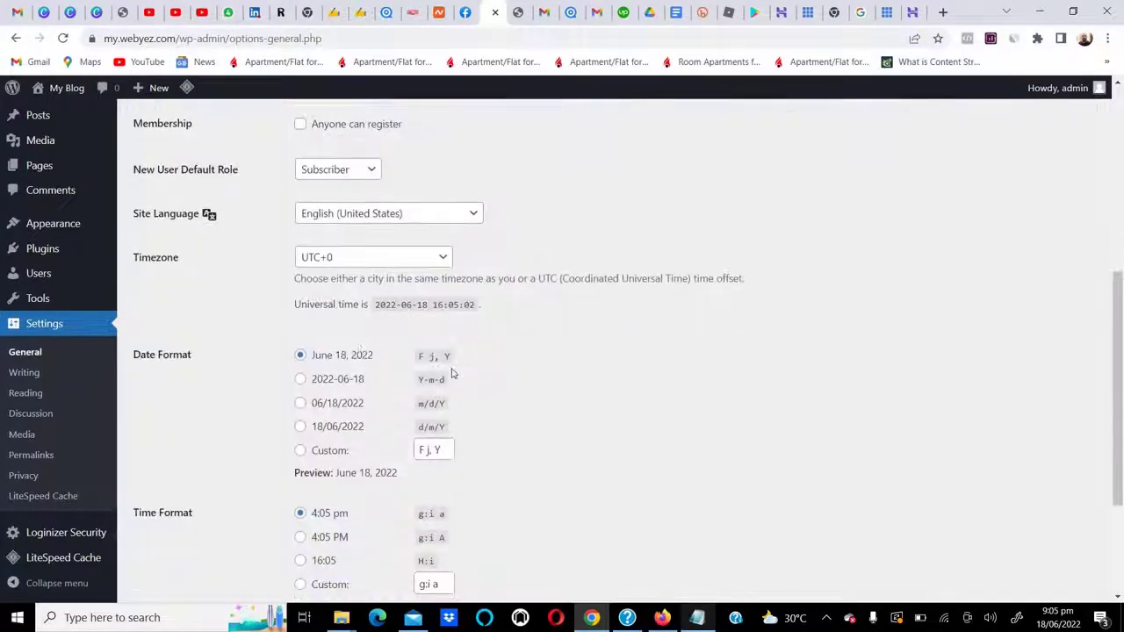
scroll(417, 448, down, 2)
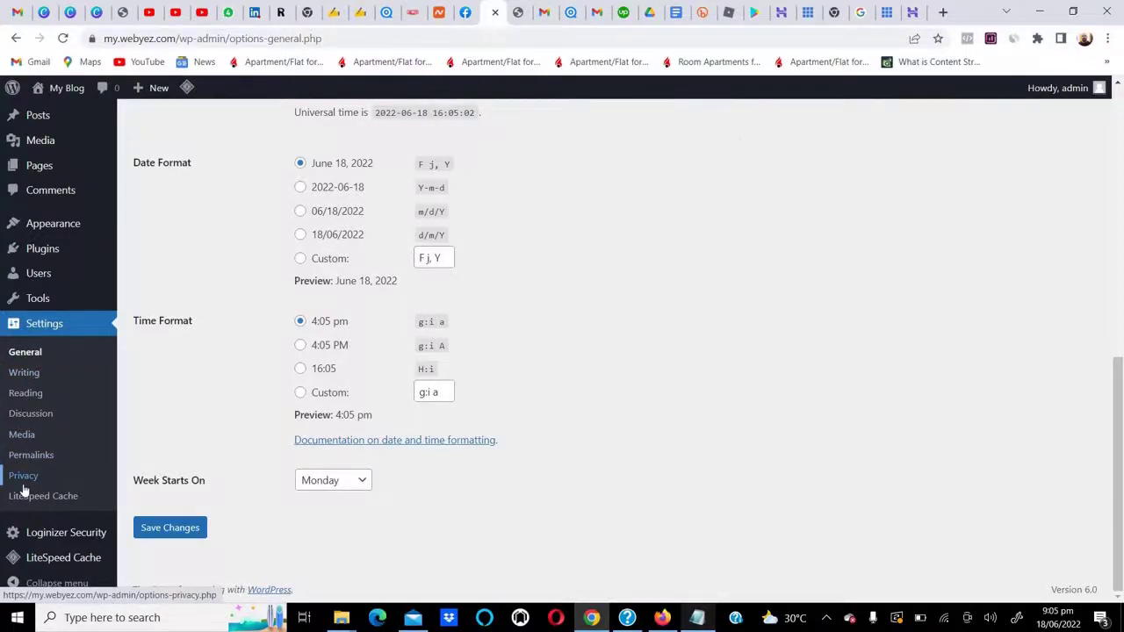
Step: Return to the WordPress dashboard and check the theme installation entry in the Notepad list of steps
scroll(24, 490, up, 6)
click(39, 125)
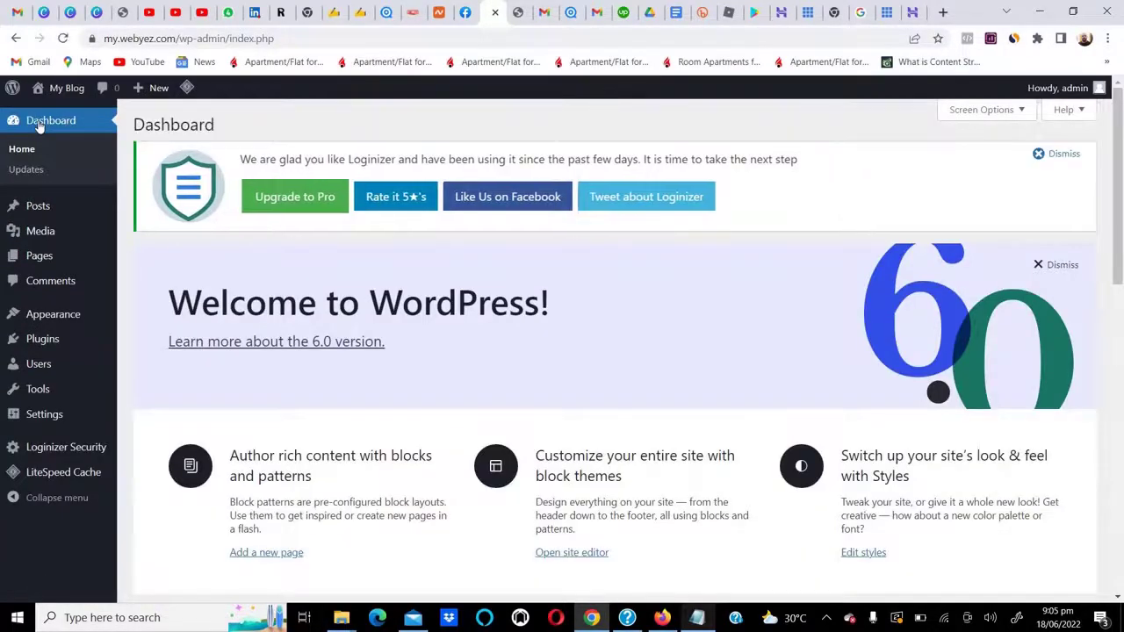
click(699, 618)
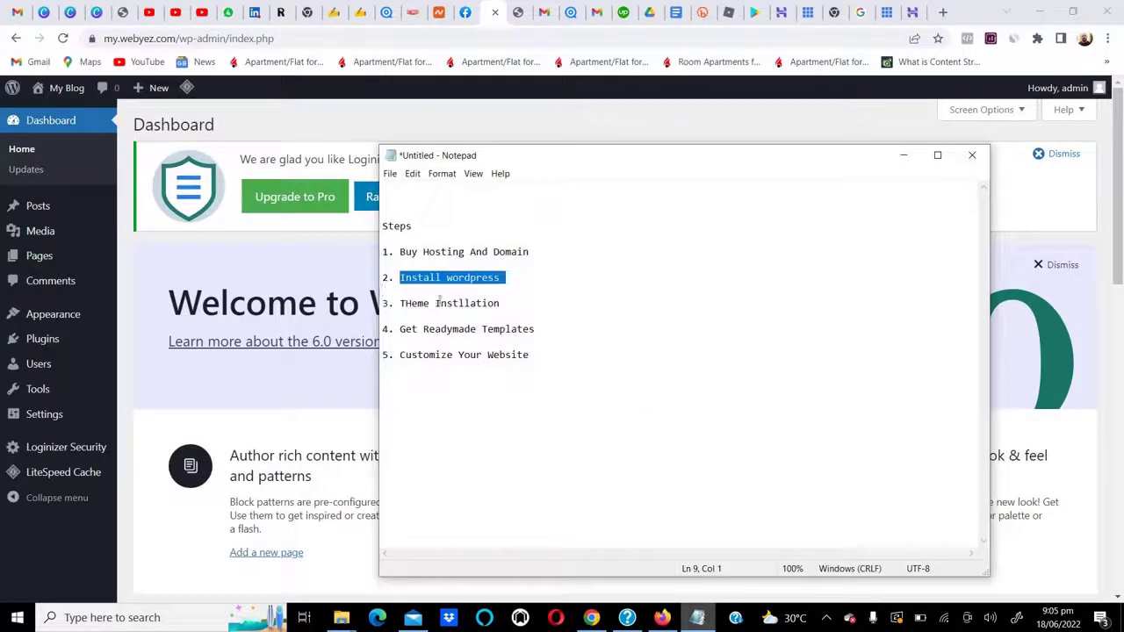
click(903, 158)
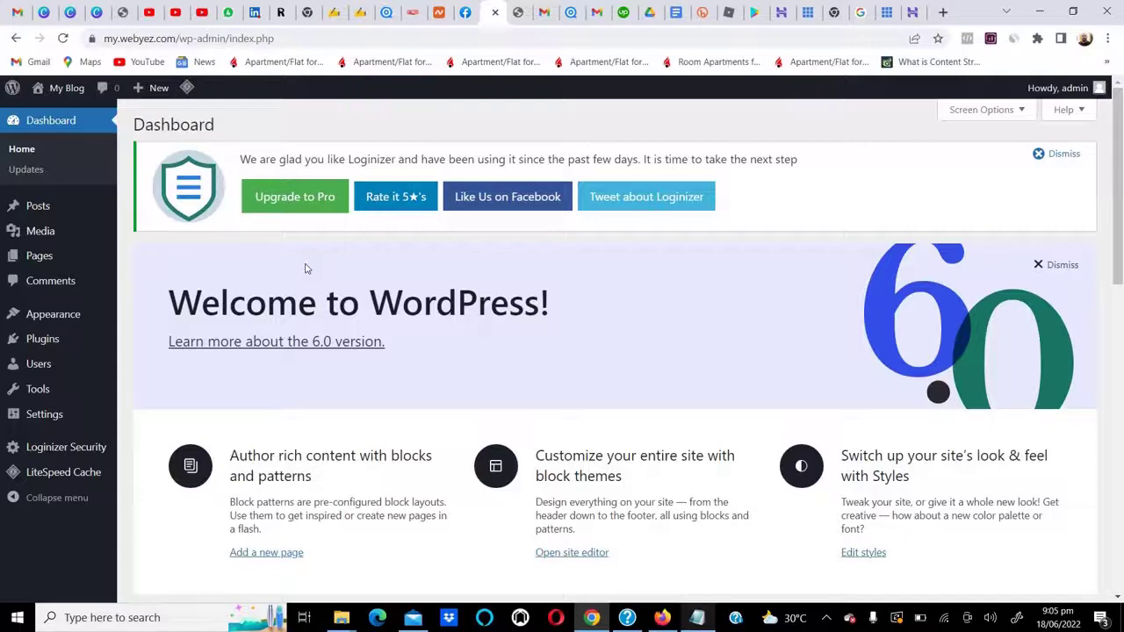
Step: Go from the installed themes to the Add Themes page and browse the popular themes as far as Astra
mouse_move(42, 316)
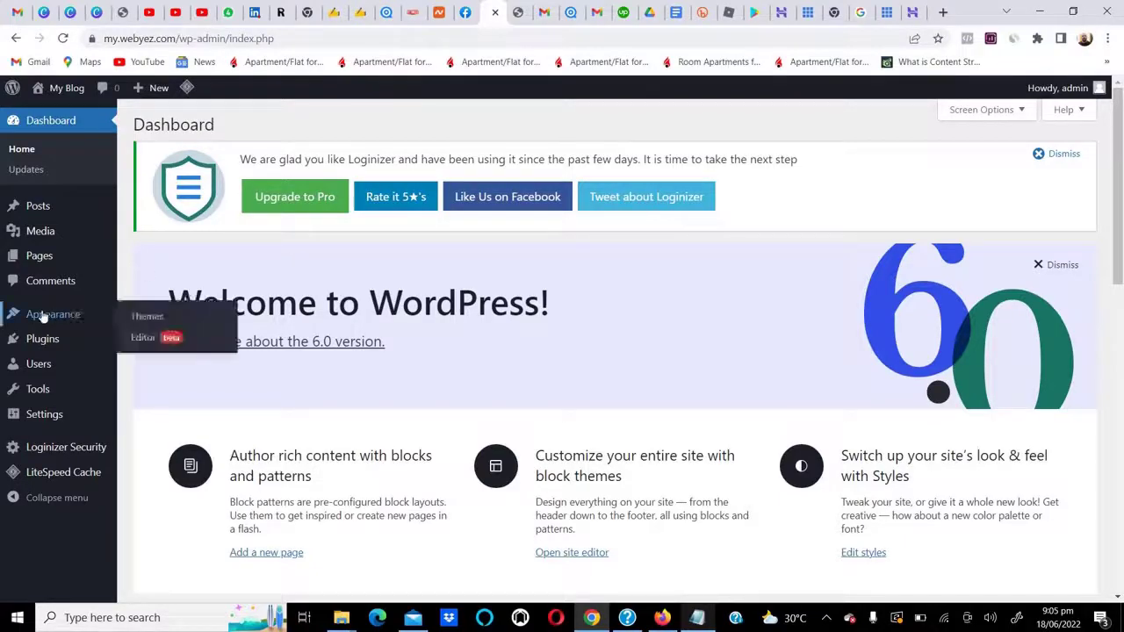
click(148, 318)
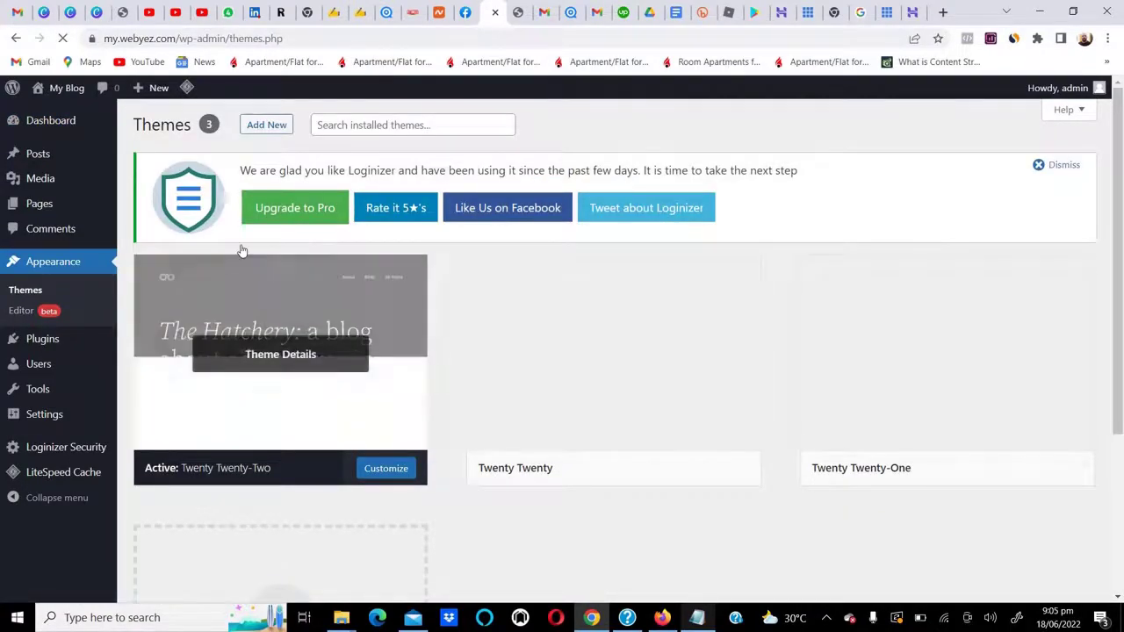
click(267, 126)
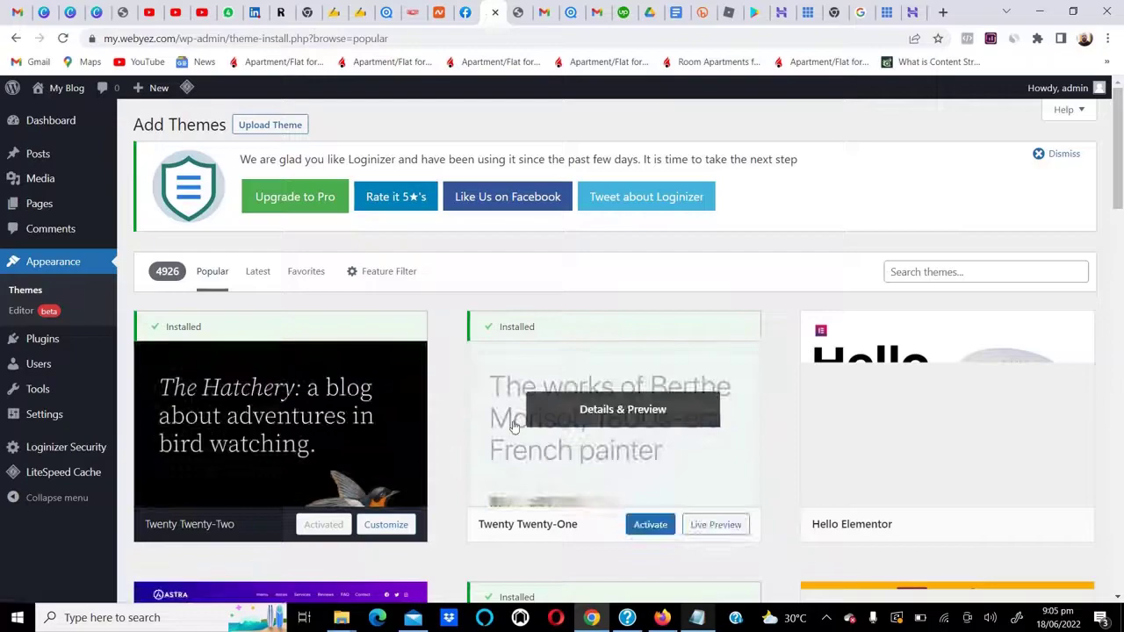
scroll(515, 428, down, 2)
scroll(515, 427, down, 3)
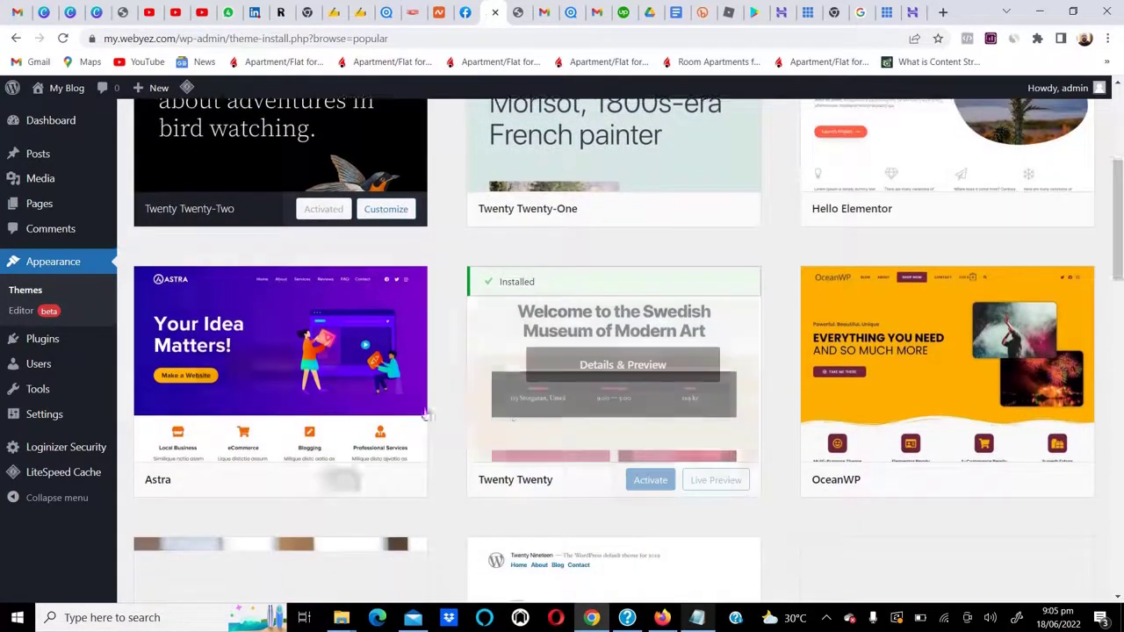
mouse_move(283, 387)
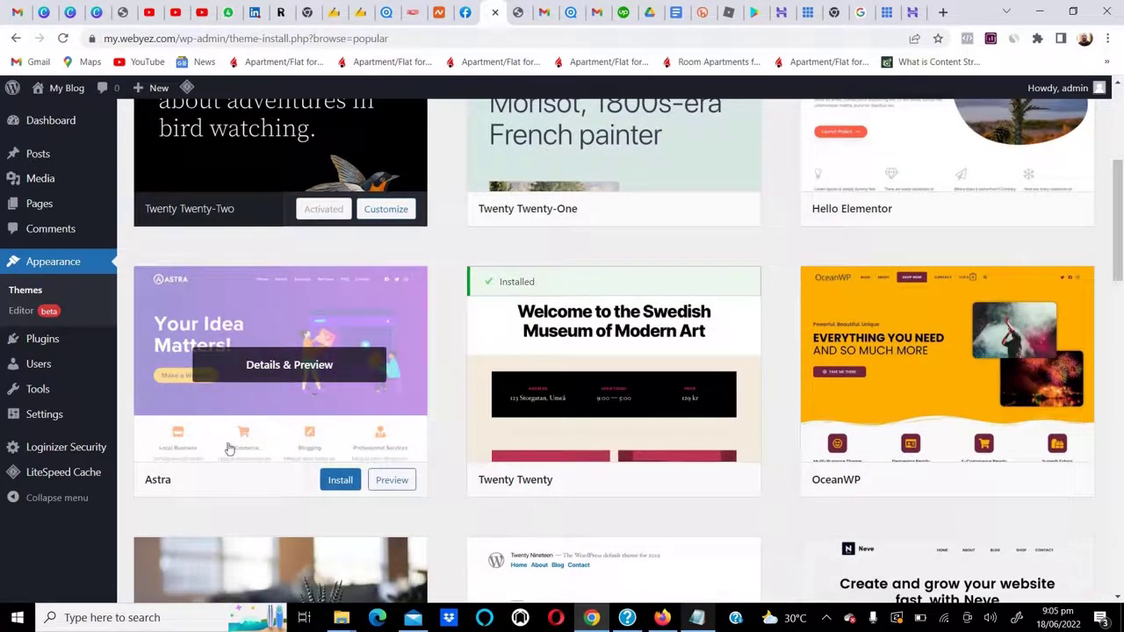
Step: Search the WordPress theme library for "astra"
scroll(237, 432, up, 5)
click(907, 273)
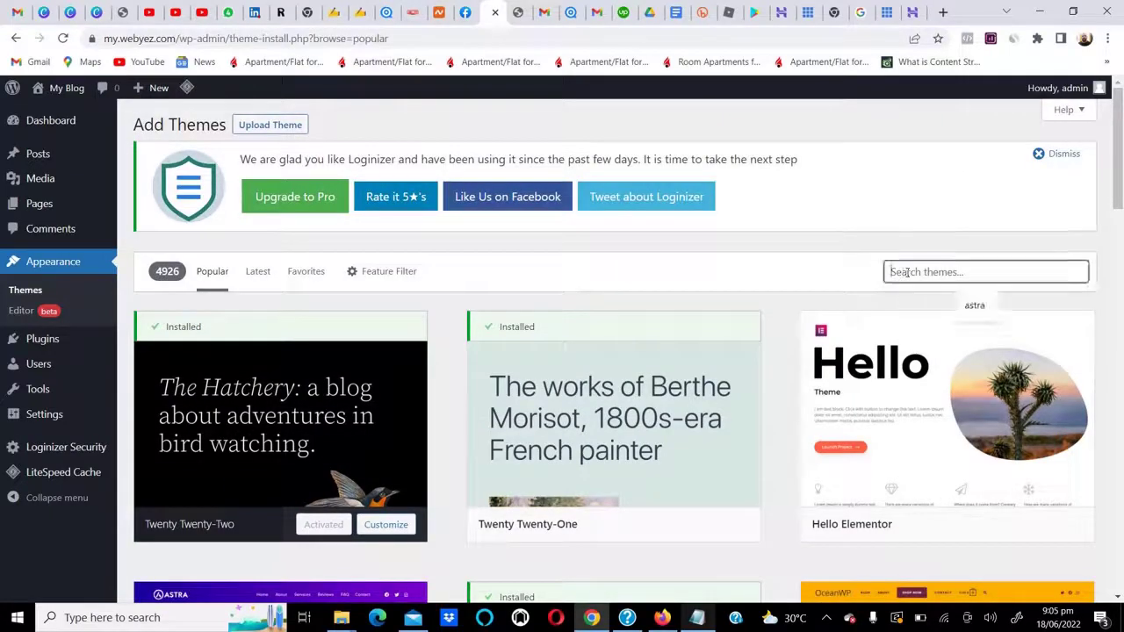
text(a)
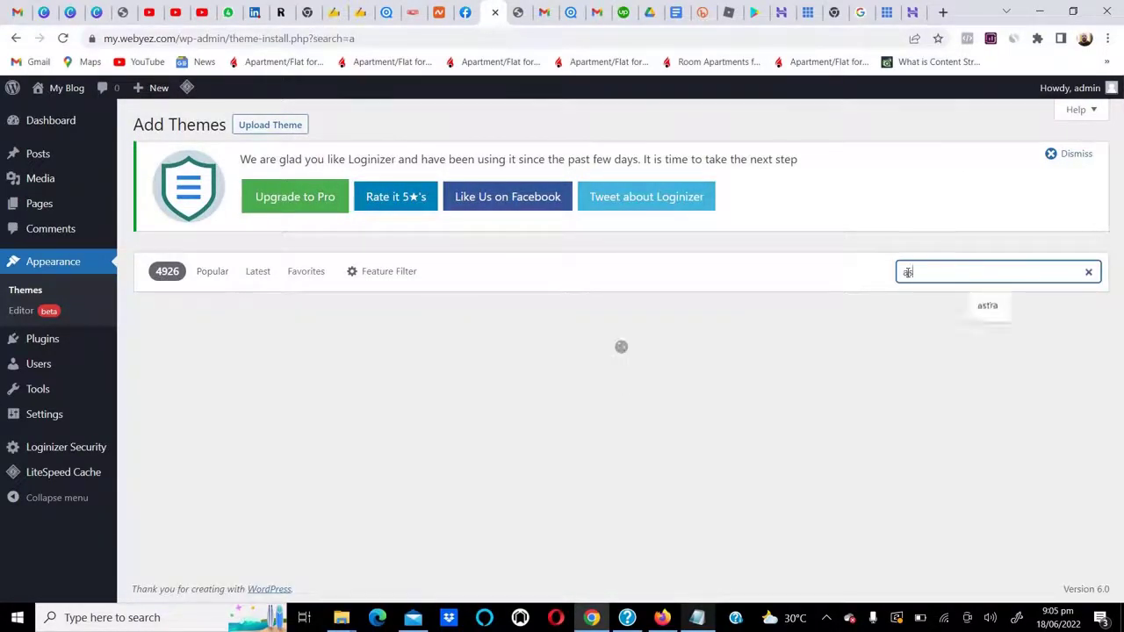
text(stra)
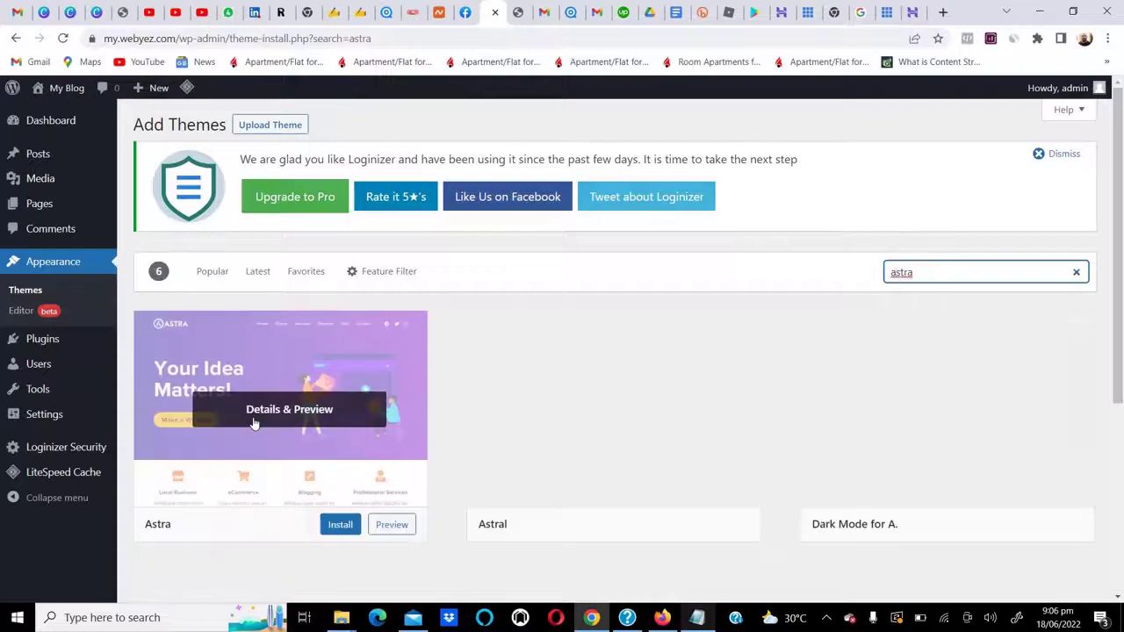
Step: Open the details of the Astra theme, install it and activate it for the site
click(257, 376)
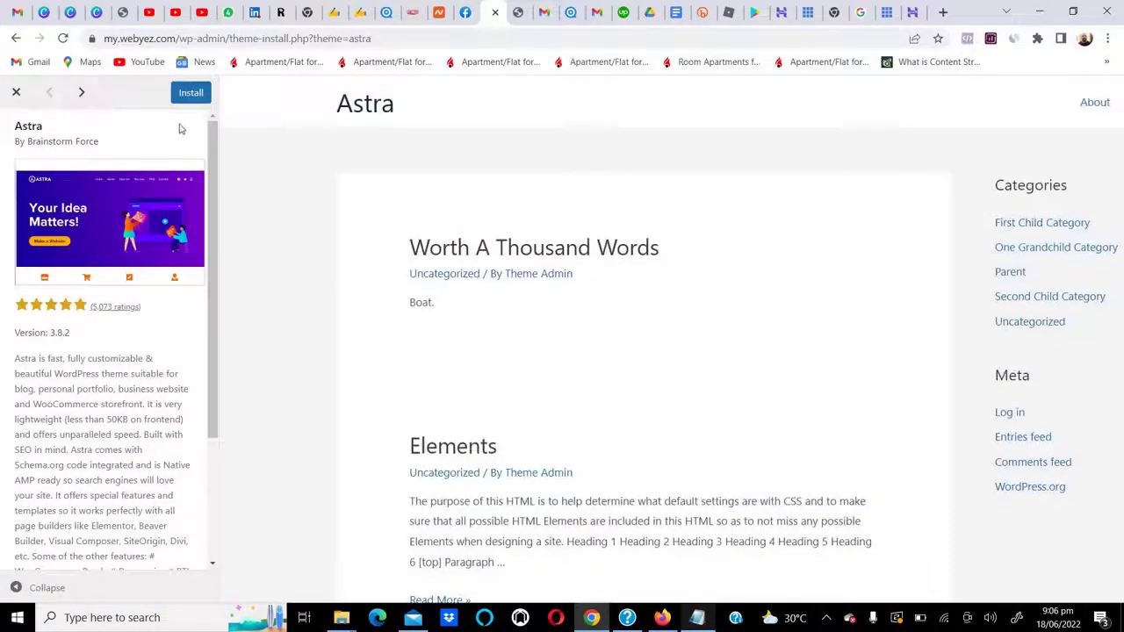
click(187, 93)
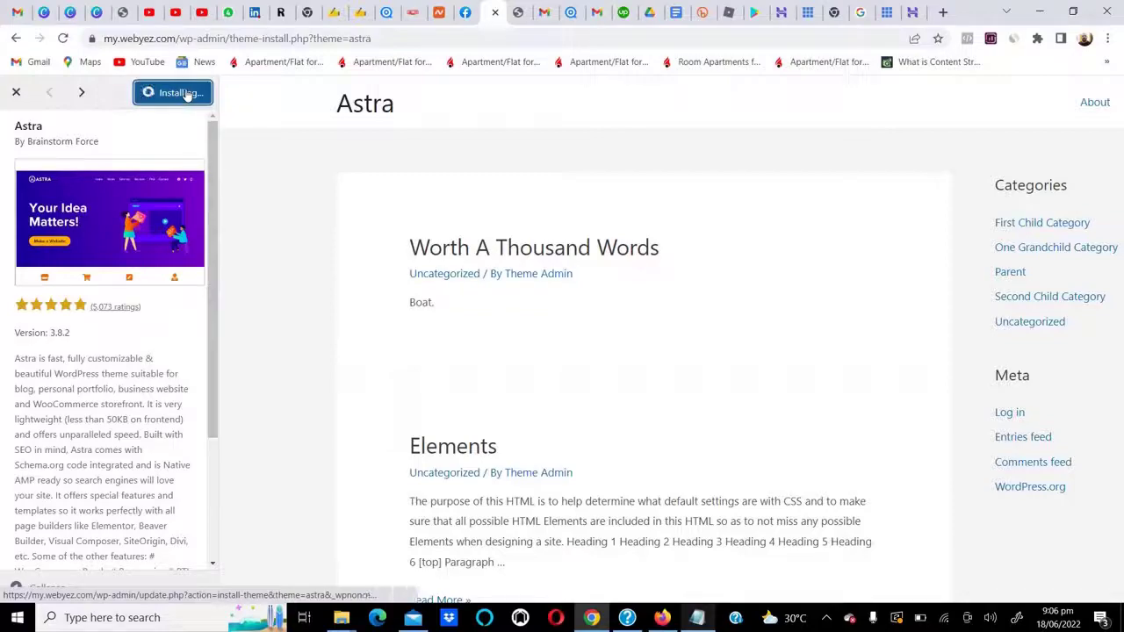
click(186, 93)
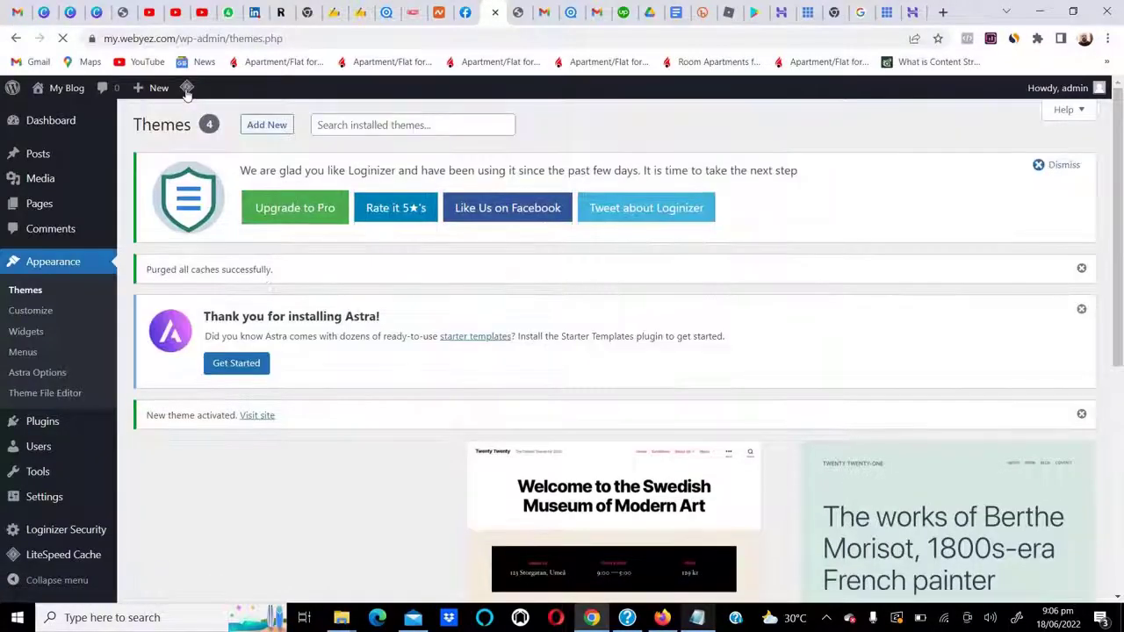
scroll(354, 477, down, 2)
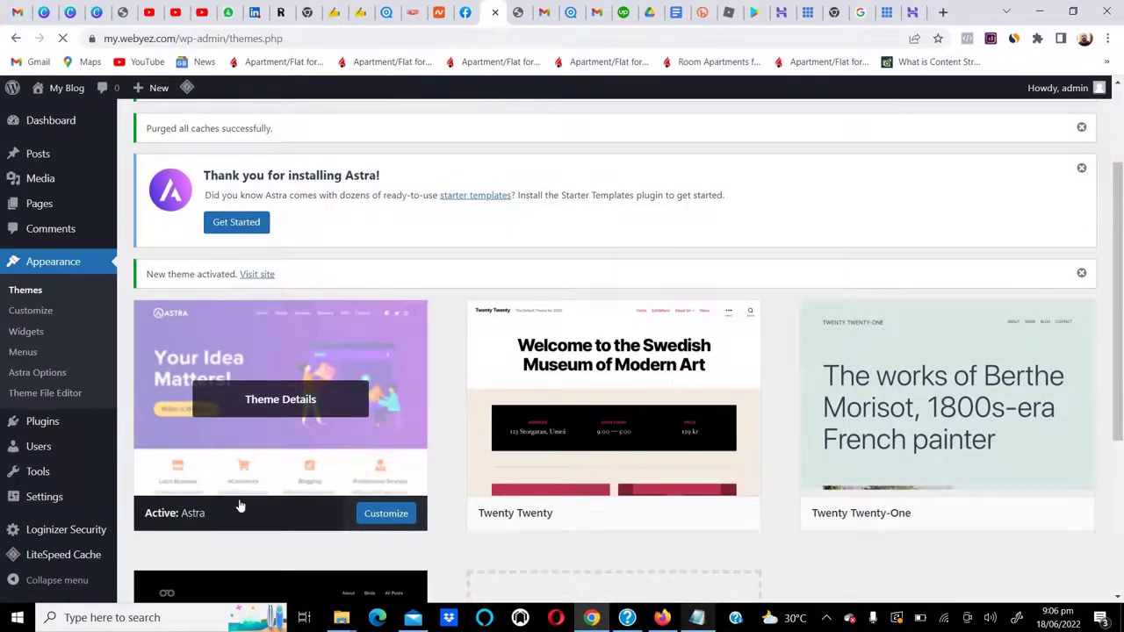
scroll(194, 391, up, 2)
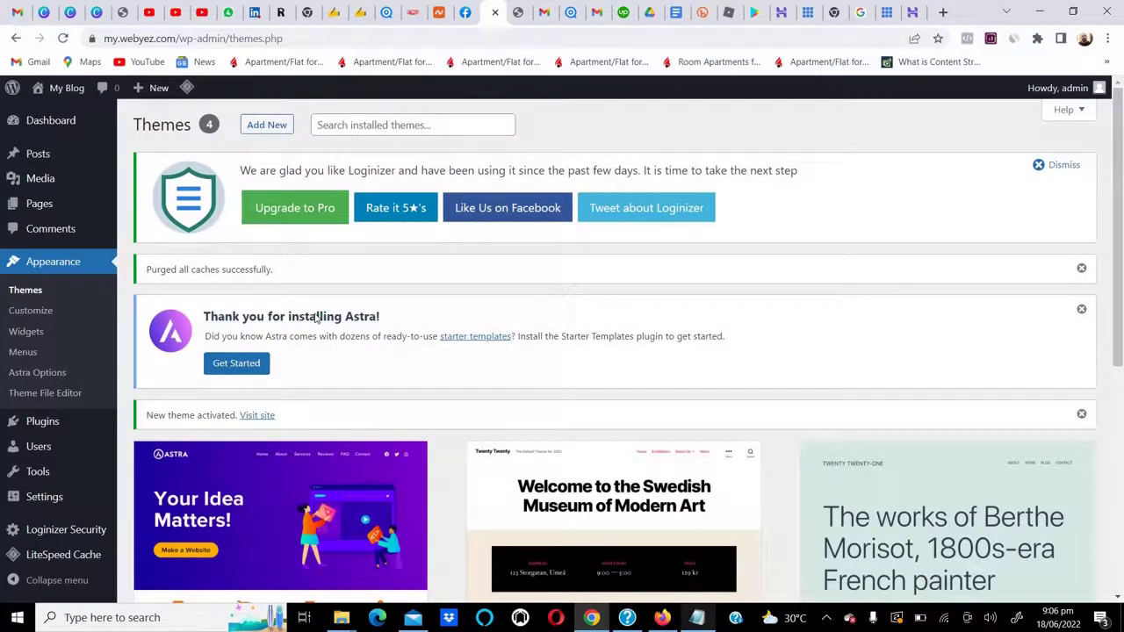
Step: Reload the public site to examine its look with the Astra theme, including the My Blog header
mouse_move(60, 93)
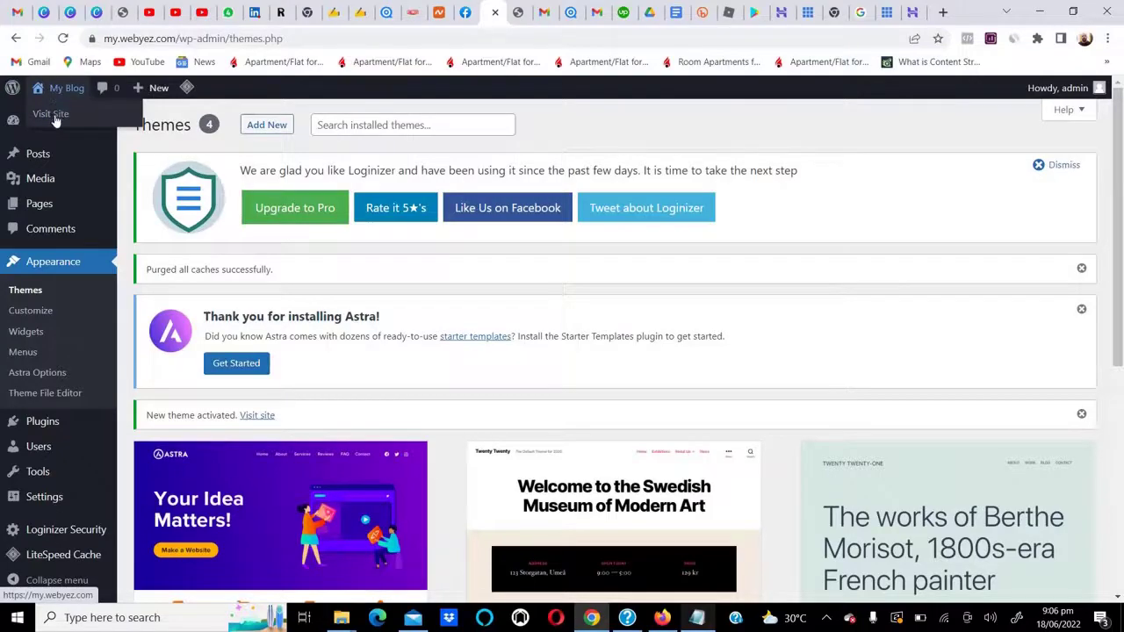
click(519, 11)
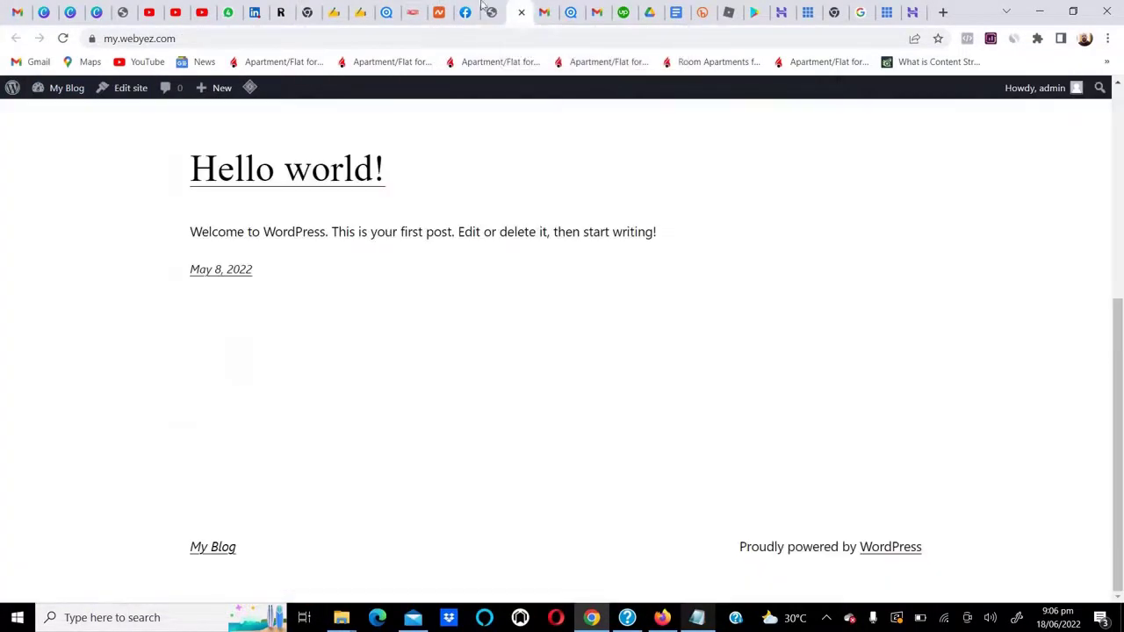
click(63, 39)
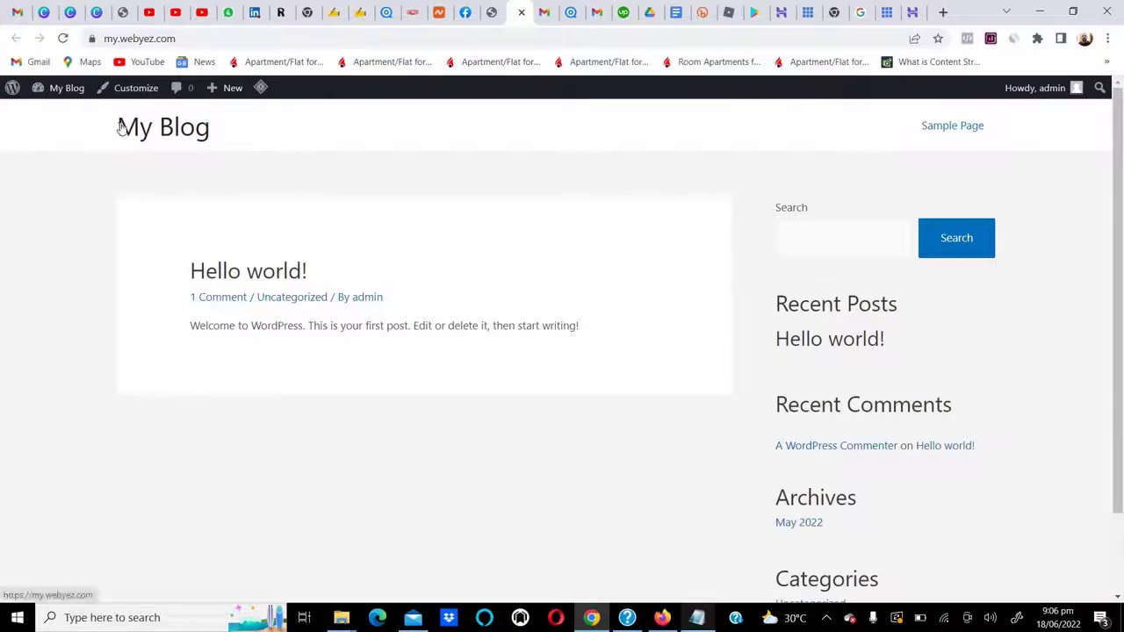
drag(117, 128, 28, 194)
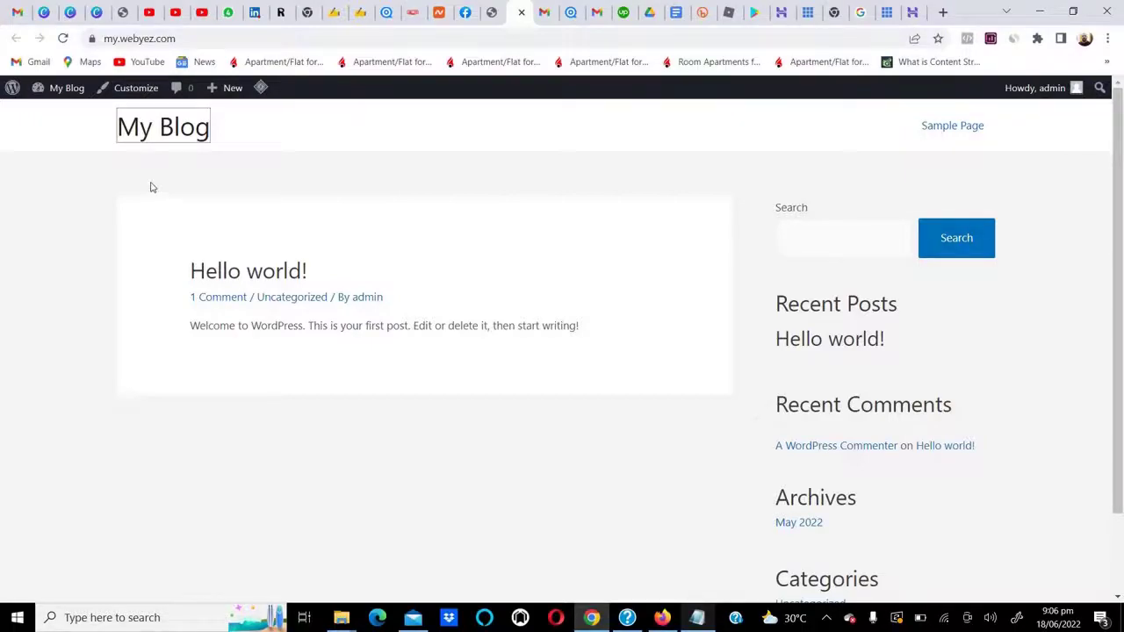
Step: Highlight the "THeme Instllation" and "Get Readymade Templates" entries in the Notepad list of steps
click(697, 617)
drag(399, 302, 501, 302)
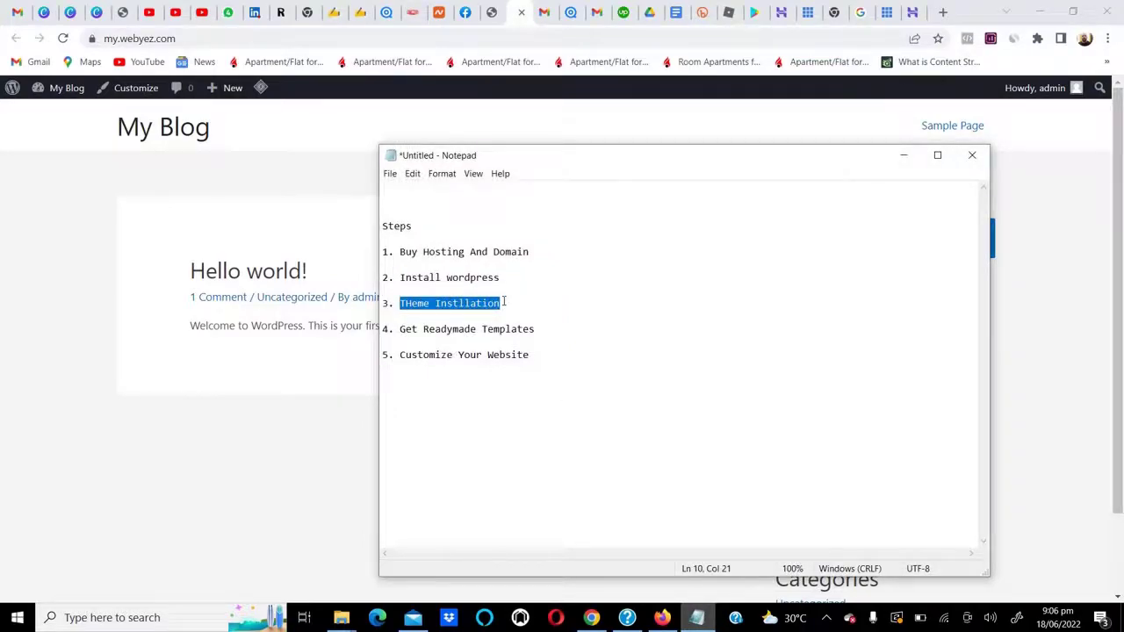
drag(400, 329, 550, 330)
Step: Return to the Themes page and highlight the Astra notice about ready-to-use starter templates and the Starter Templates plugin
click(492, 12)
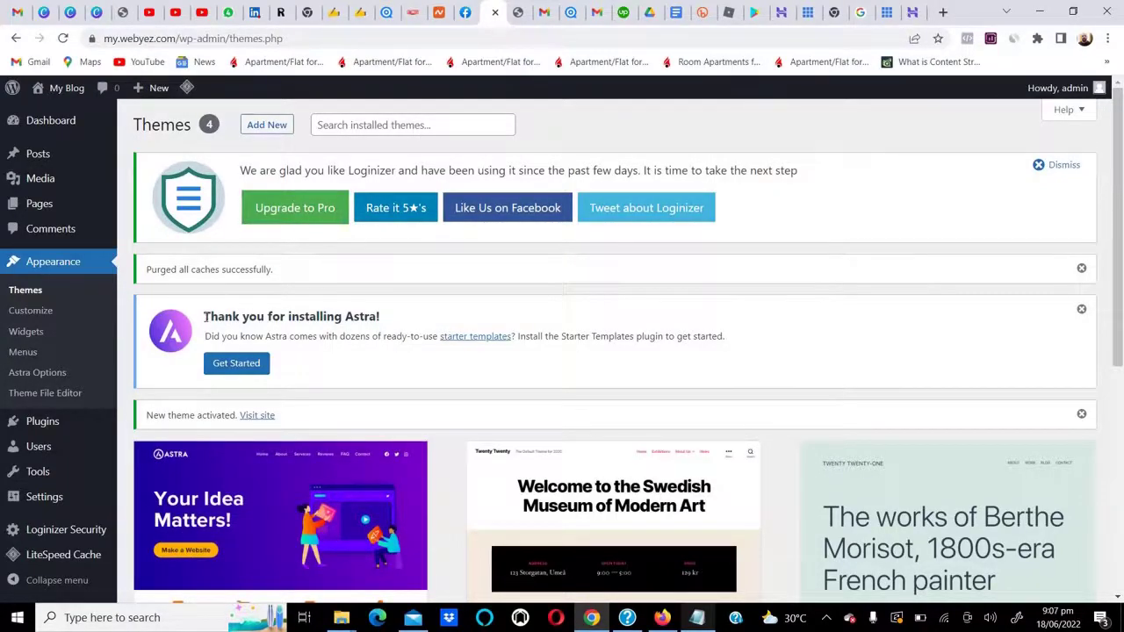
drag(203, 316, 382, 317)
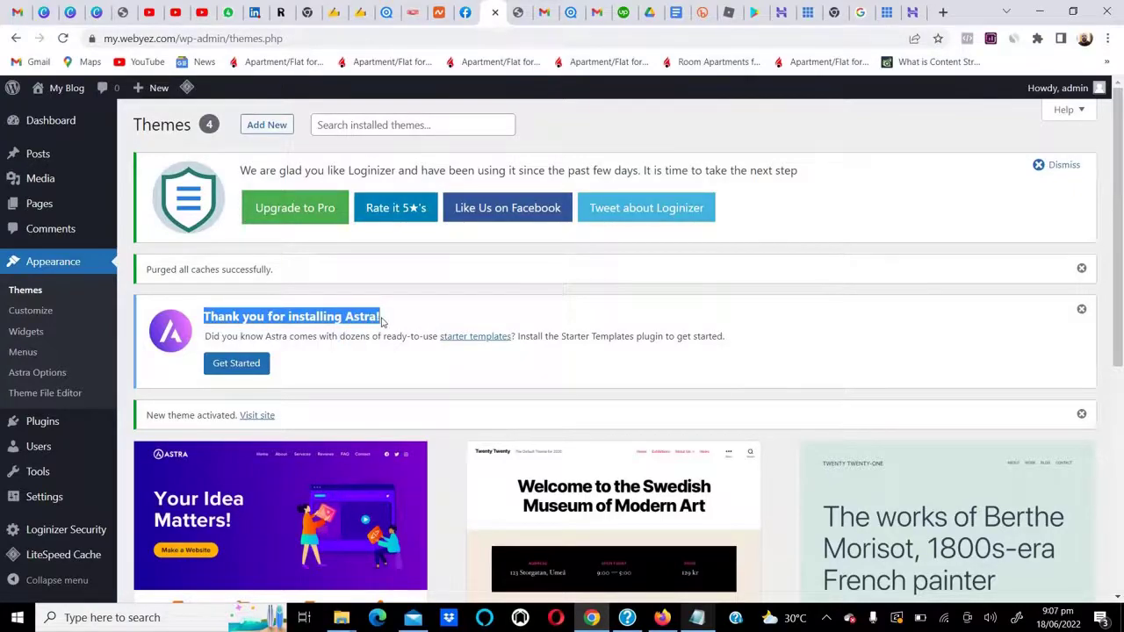
drag(278, 336, 402, 342)
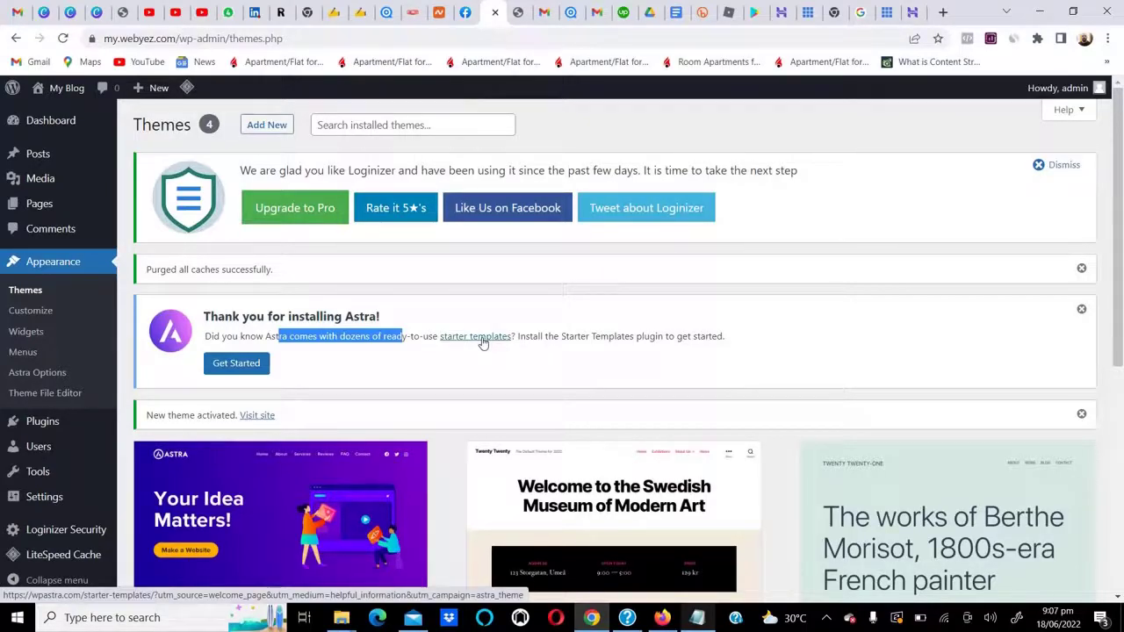
click(597, 338)
drag(598, 338, 727, 344)
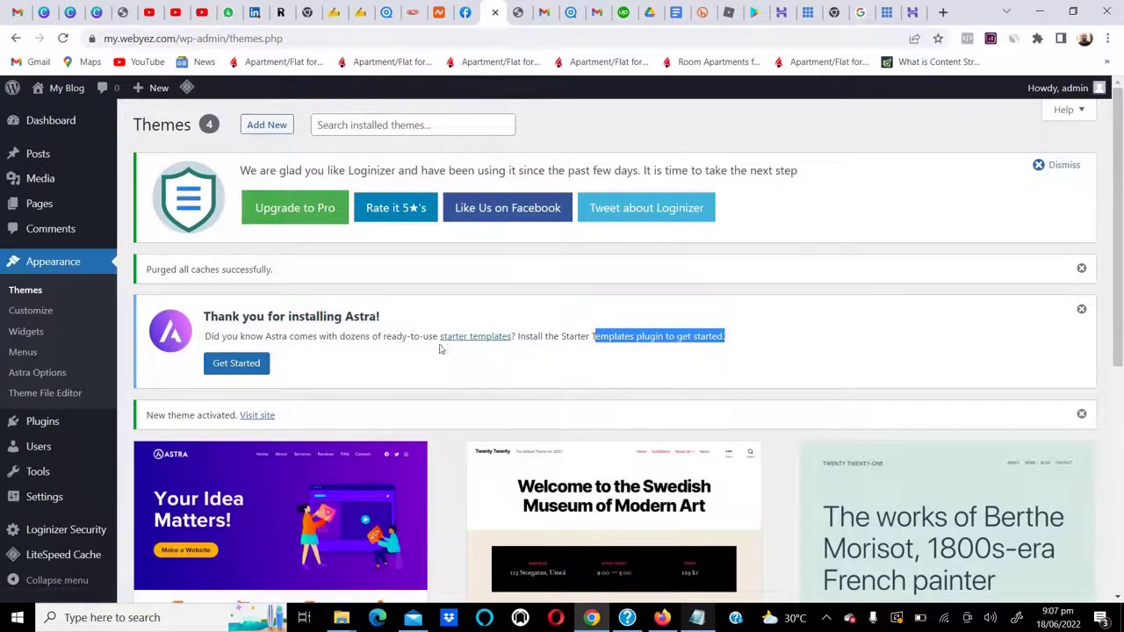
Step: Search for "astra" among the plugins to add, and install the Starter Templates — Elementor, WordPress & Beaver Builder Templates plugin
mouse_move(12, 481)
mouse_move(36, 426)
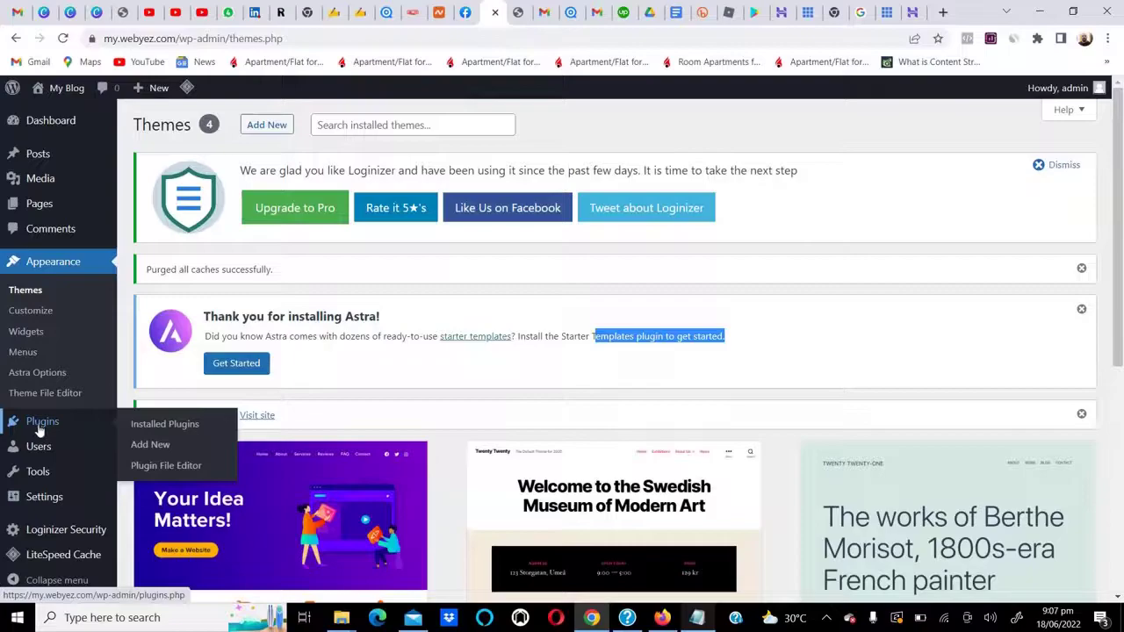
click(38, 427)
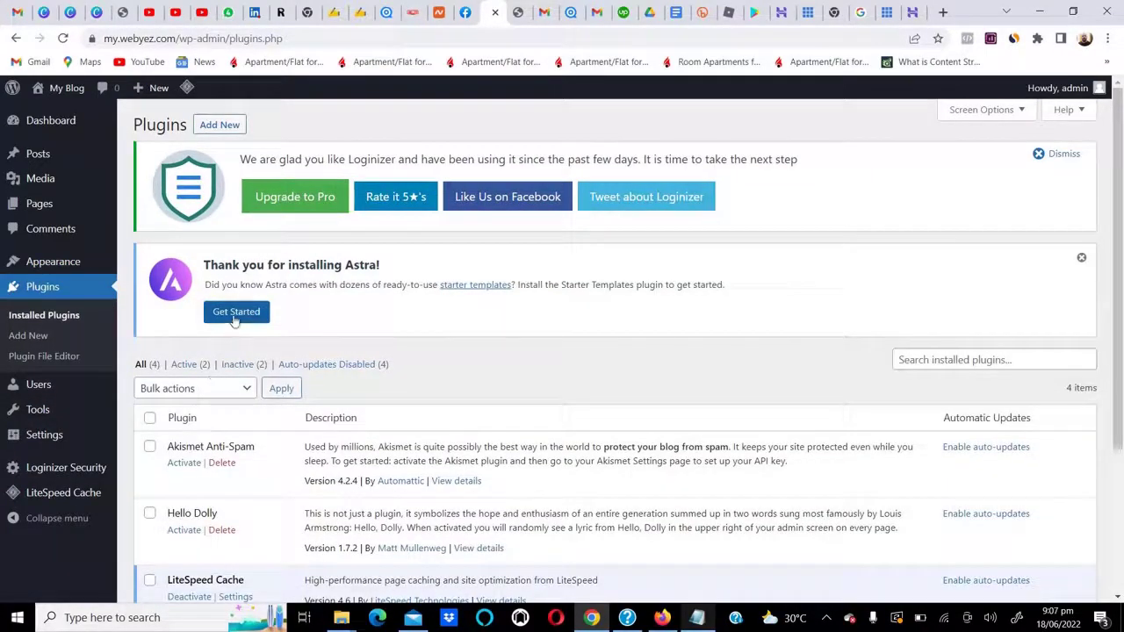
click(221, 123)
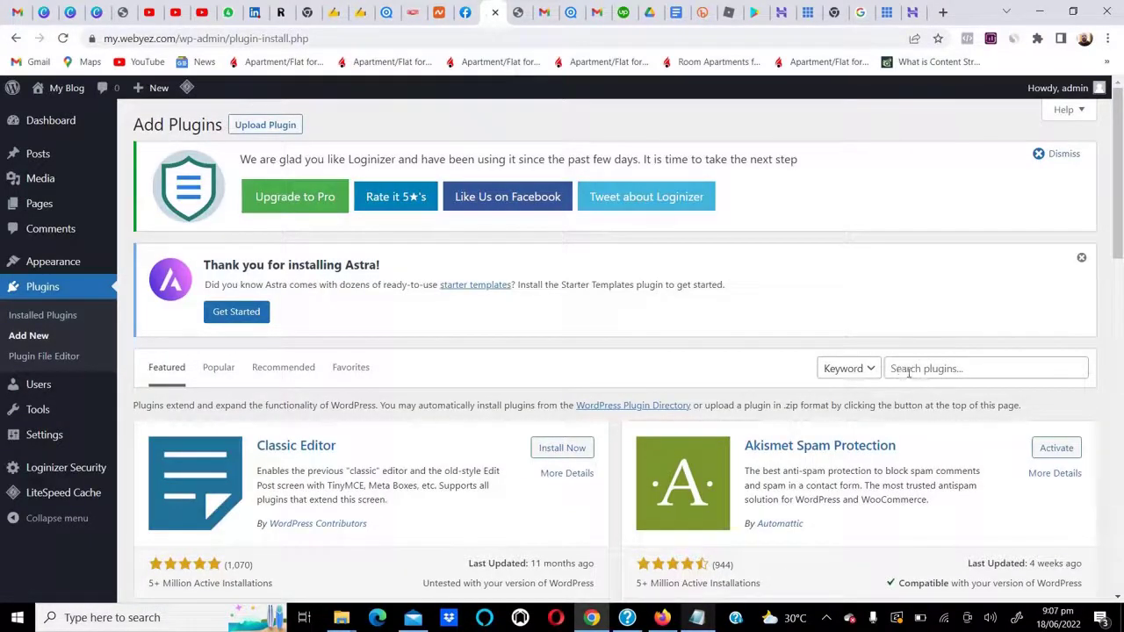
click(909, 370)
text(astra)
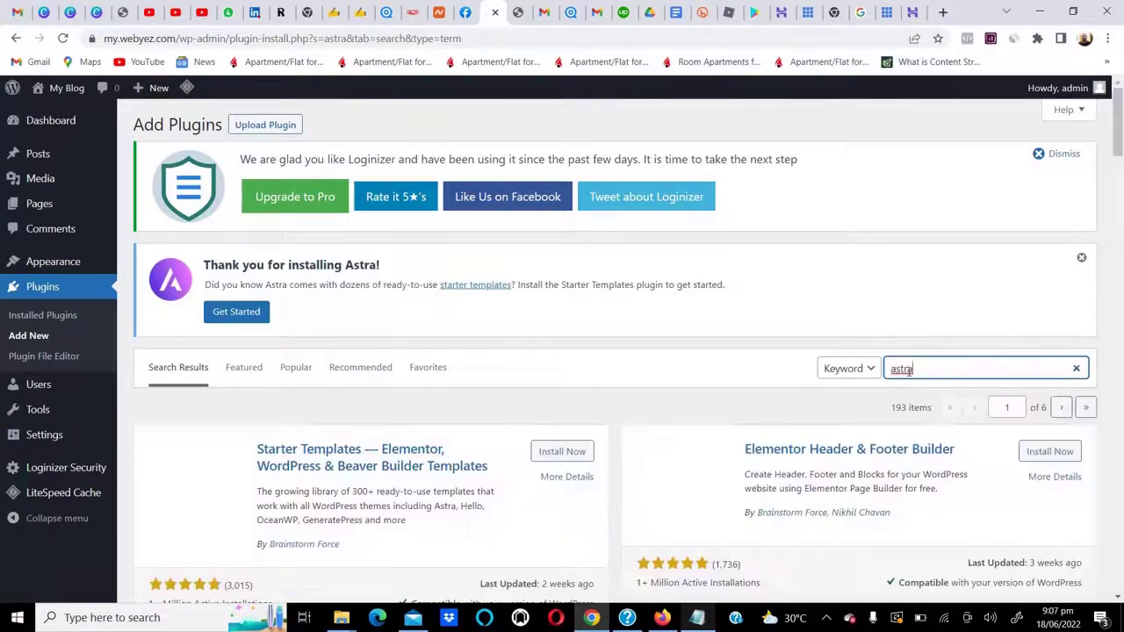
scroll(234, 364, down, 2)
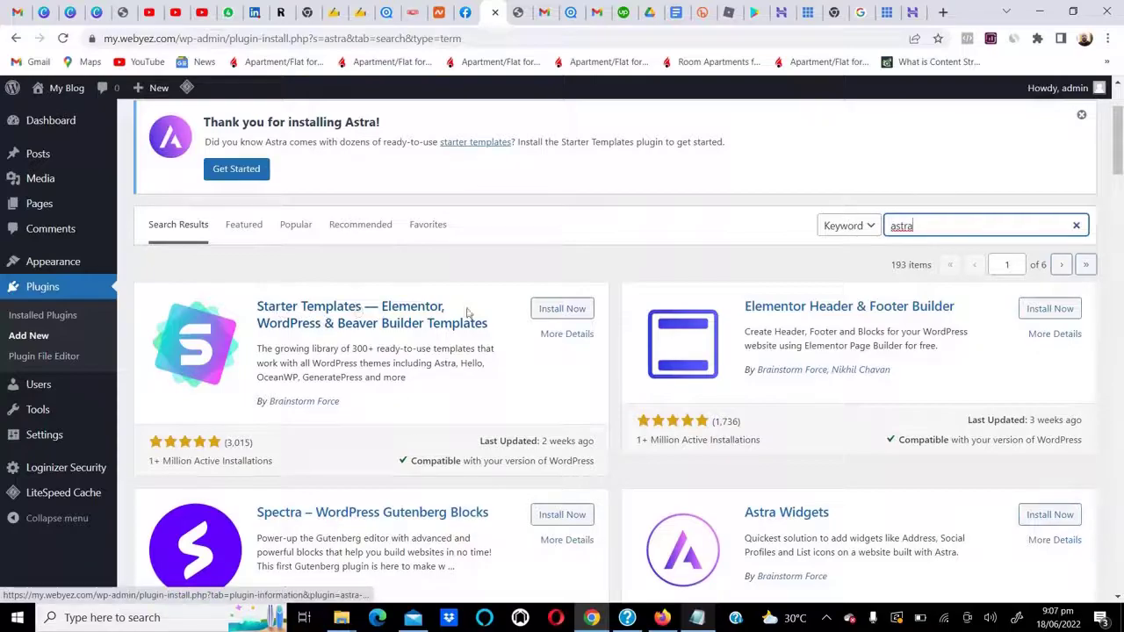
click(551, 310)
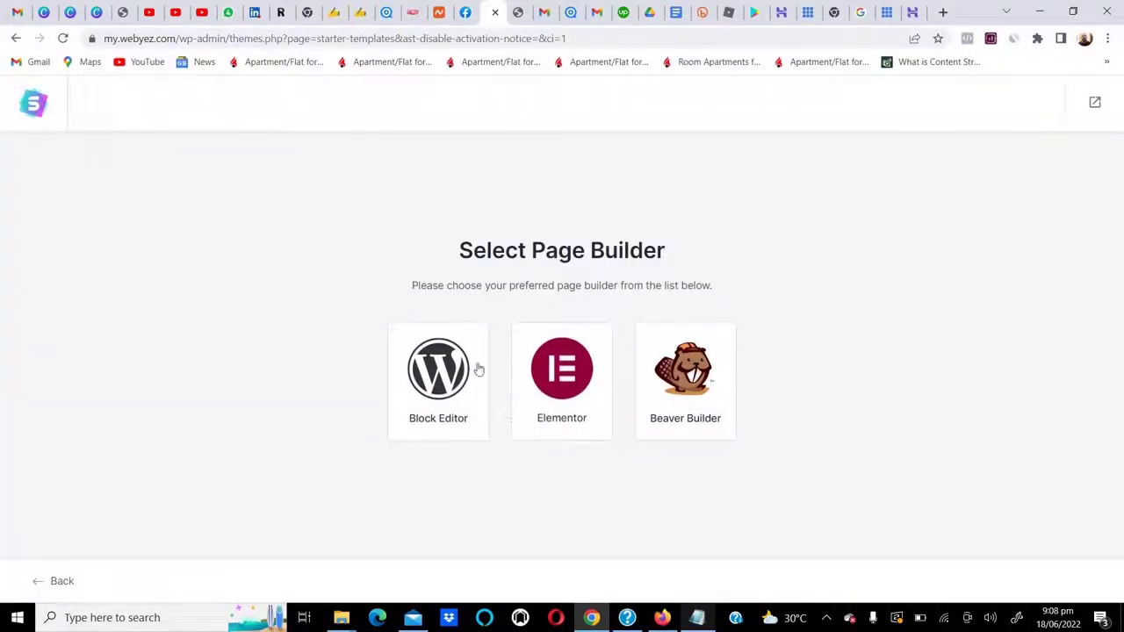
Step: Highlight the Select Page Builder heading, and the "Get Readymade Templates" entry in the Notepad list of steps
drag(460, 251, 668, 253)
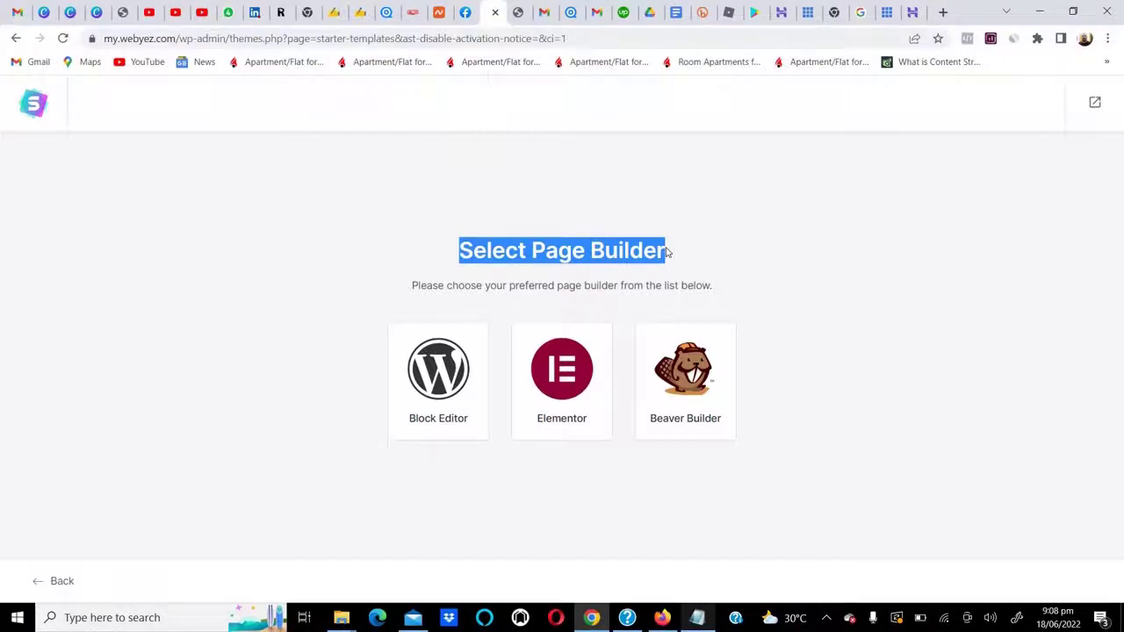
click(698, 617)
click(613, 418)
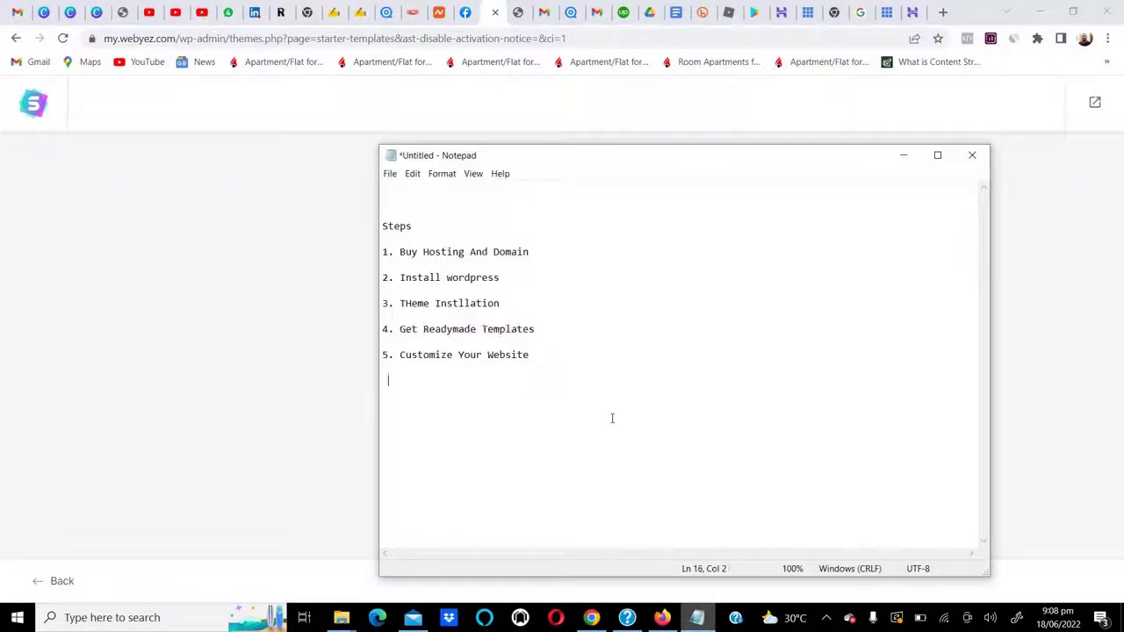
drag(400, 328, 542, 329)
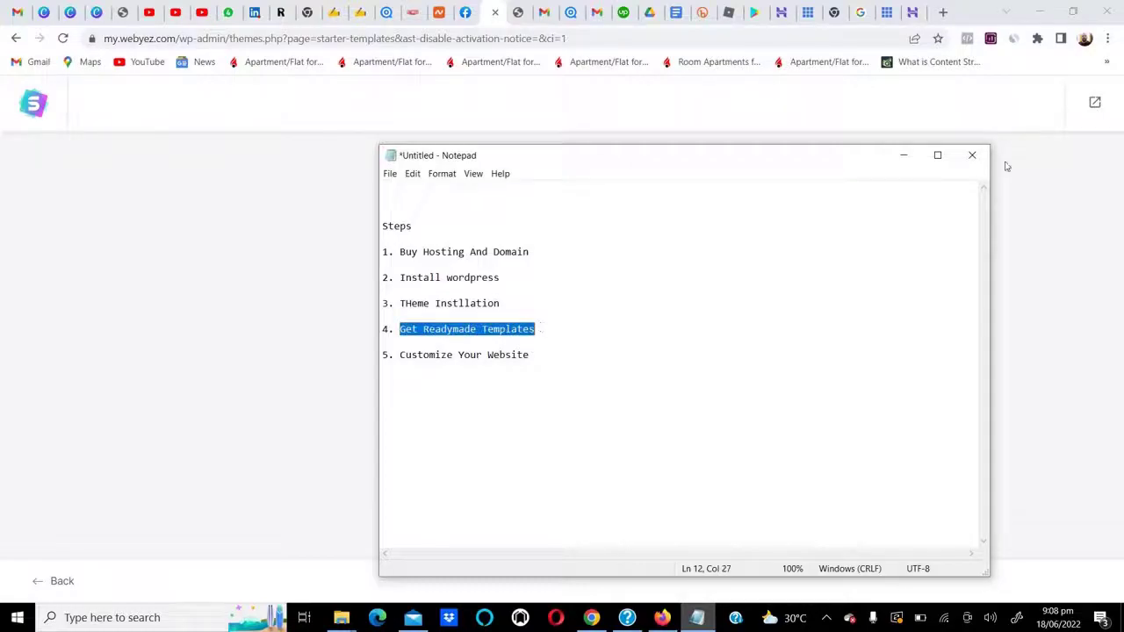
click(904, 156)
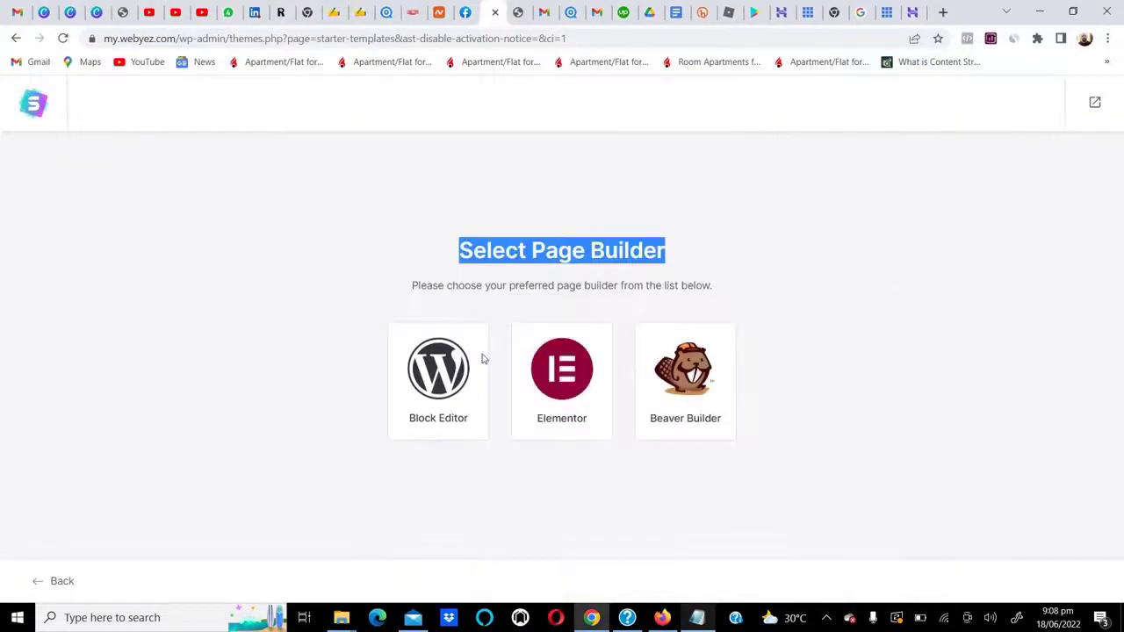
Step: Choose Elementor as the page builder and reload the starter templates page
click(497, 238)
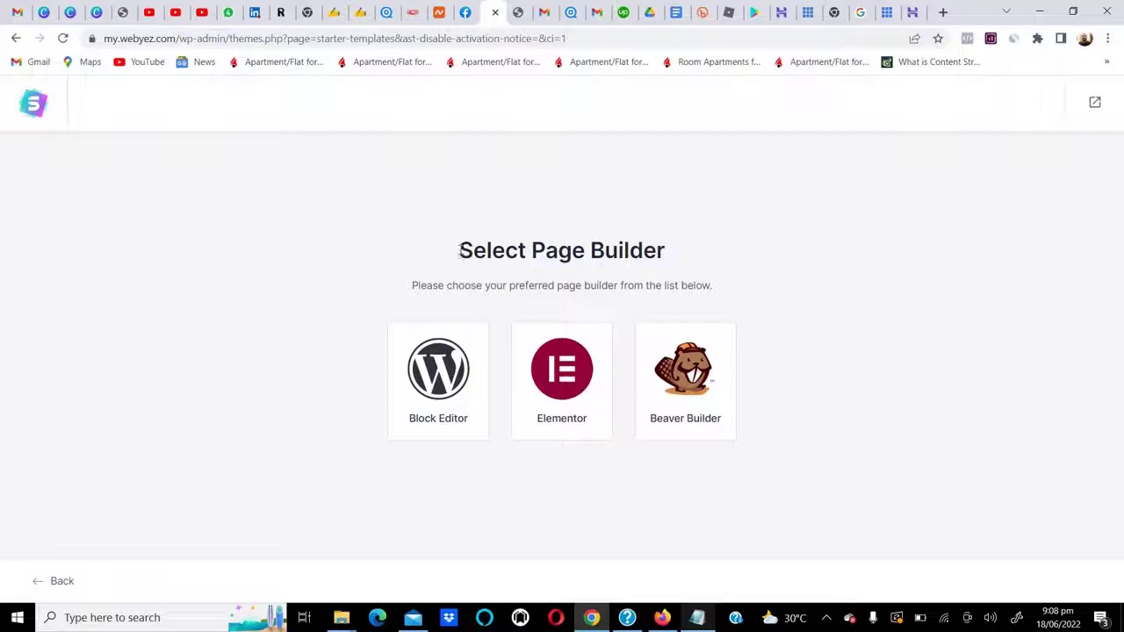
drag(457, 253, 678, 249)
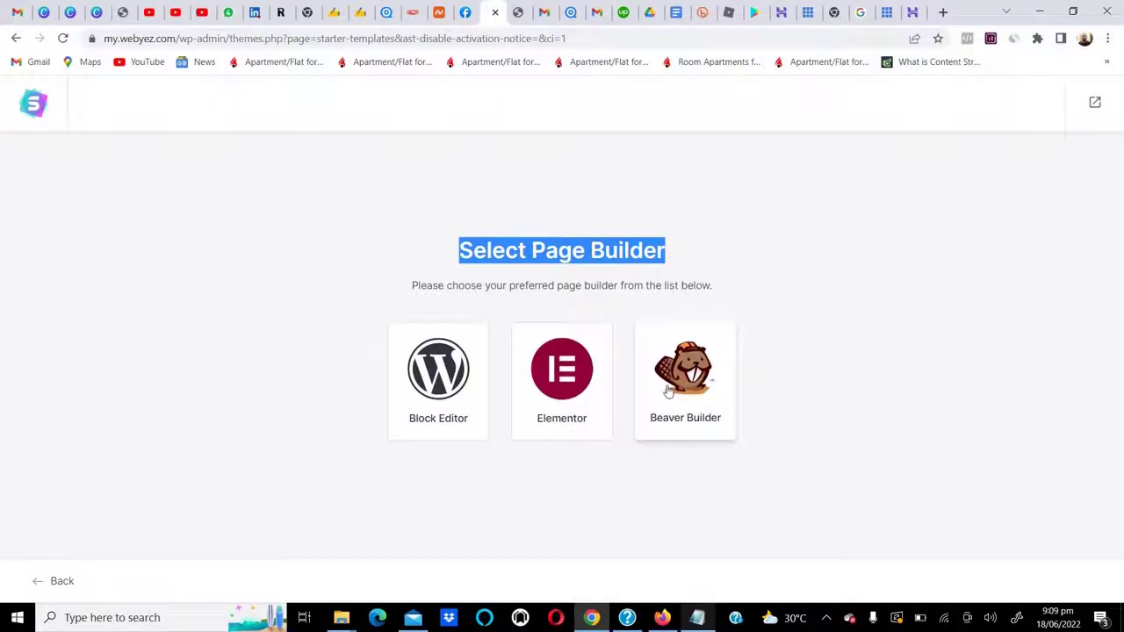
click(555, 376)
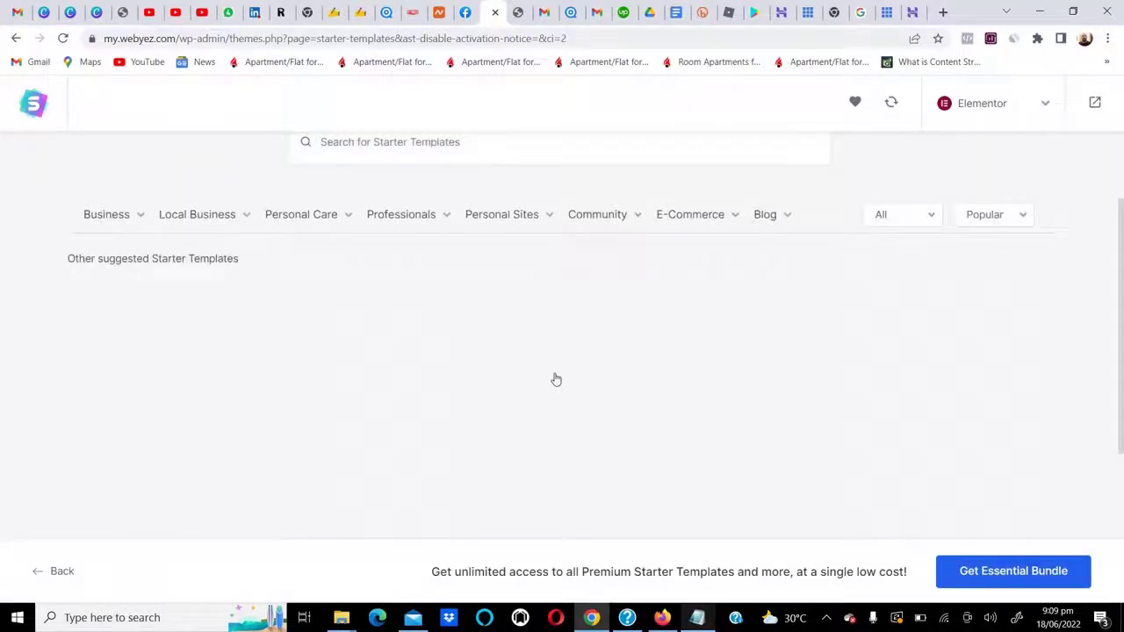
click(63, 39)
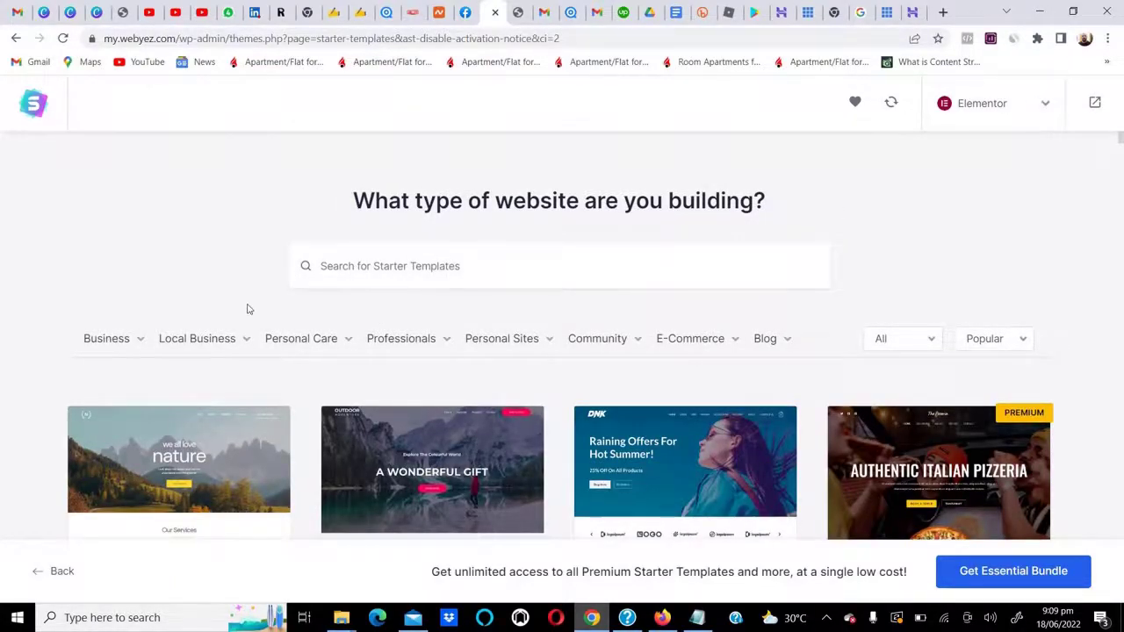
Step: Browse the gallery of Elementor starter templates and examine the Local Business and Business category lists
scroll(246, 307, down, 2)
scroll(247, 307, down, 4)
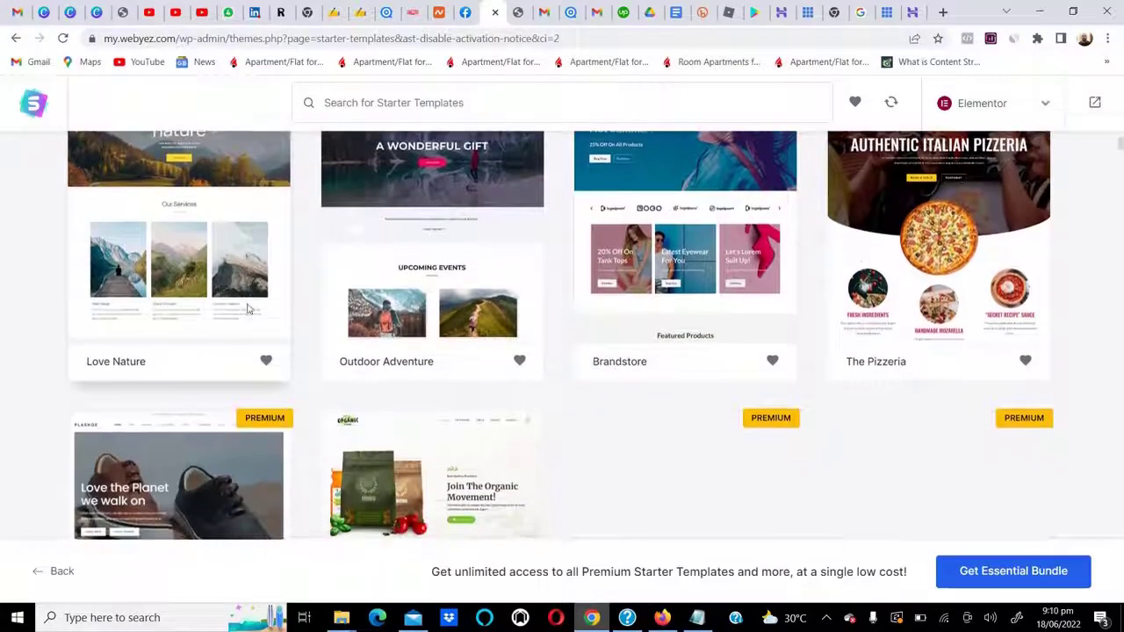
scroll(247, 307, up, 6)
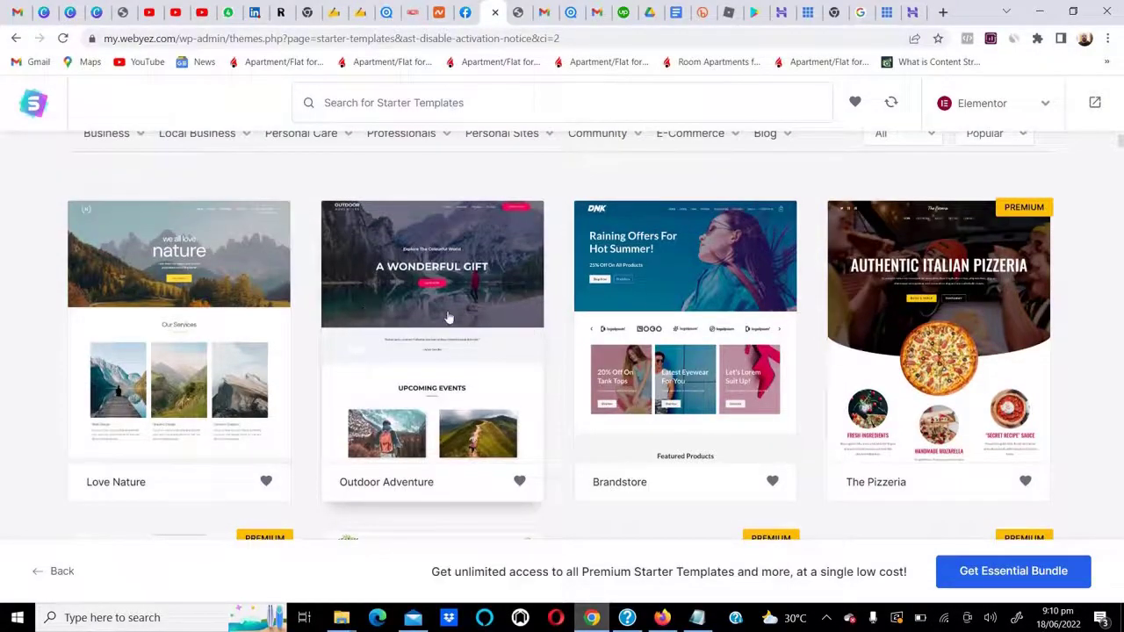
scroll(448, 317, down, 4)
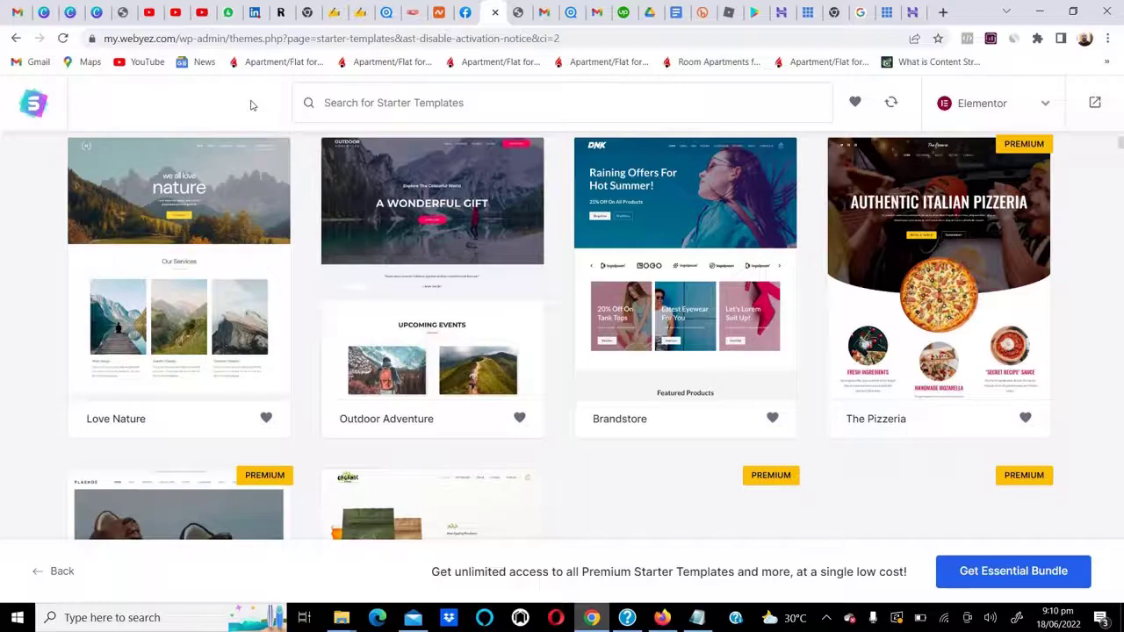
scroll(410, 246, down, 2)
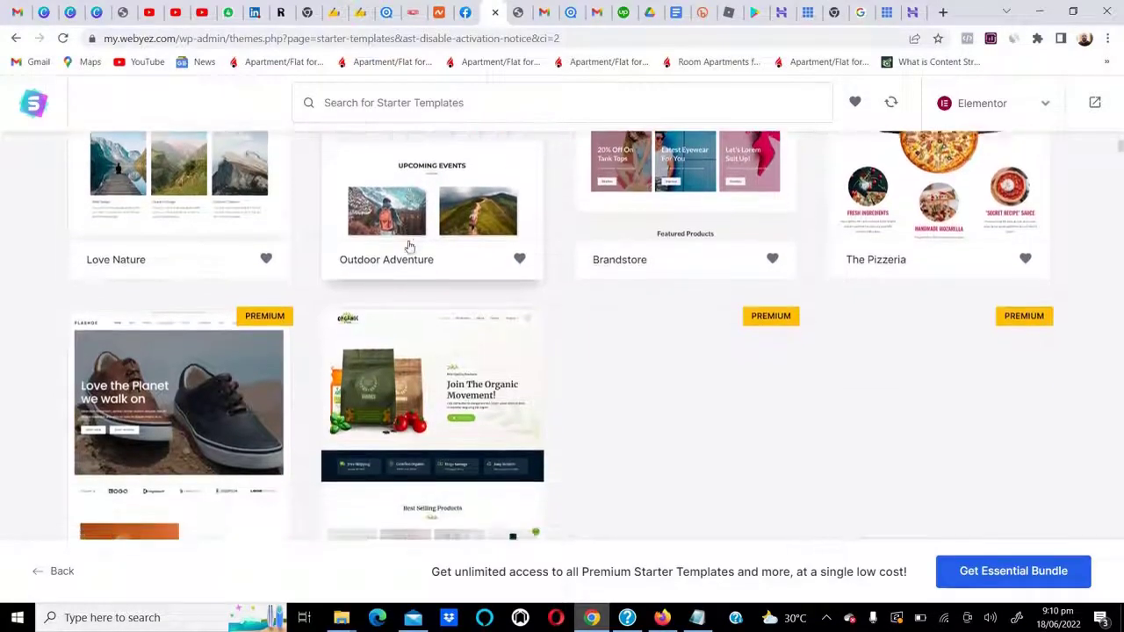
scroll(409, 244, up, 5)
mouse_move(186, 300)
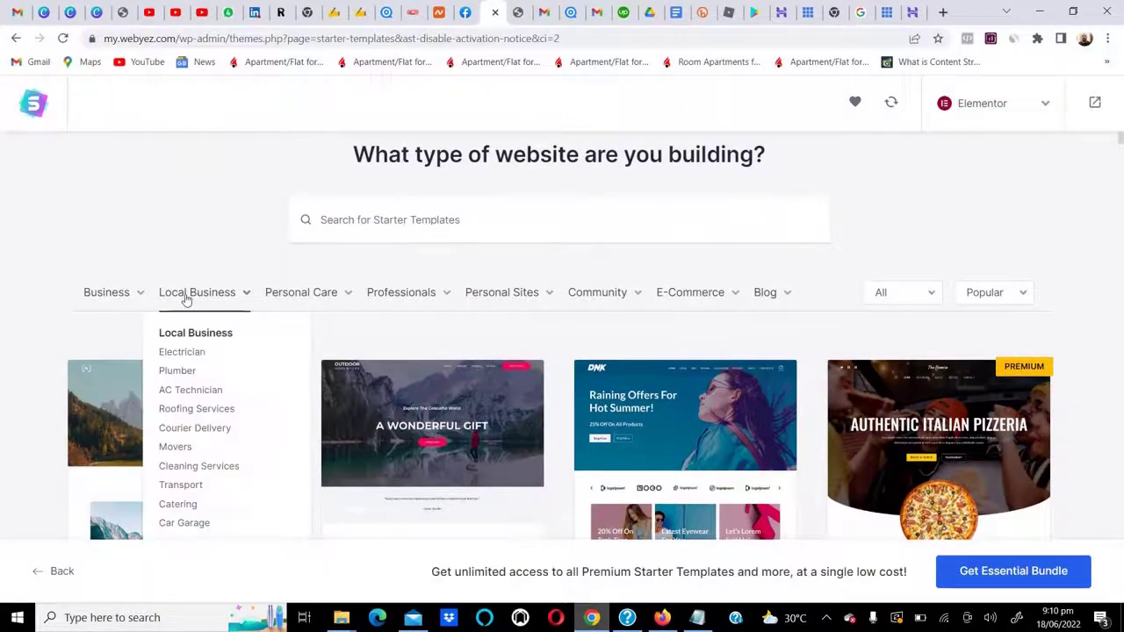
mouse_move(143, 297)
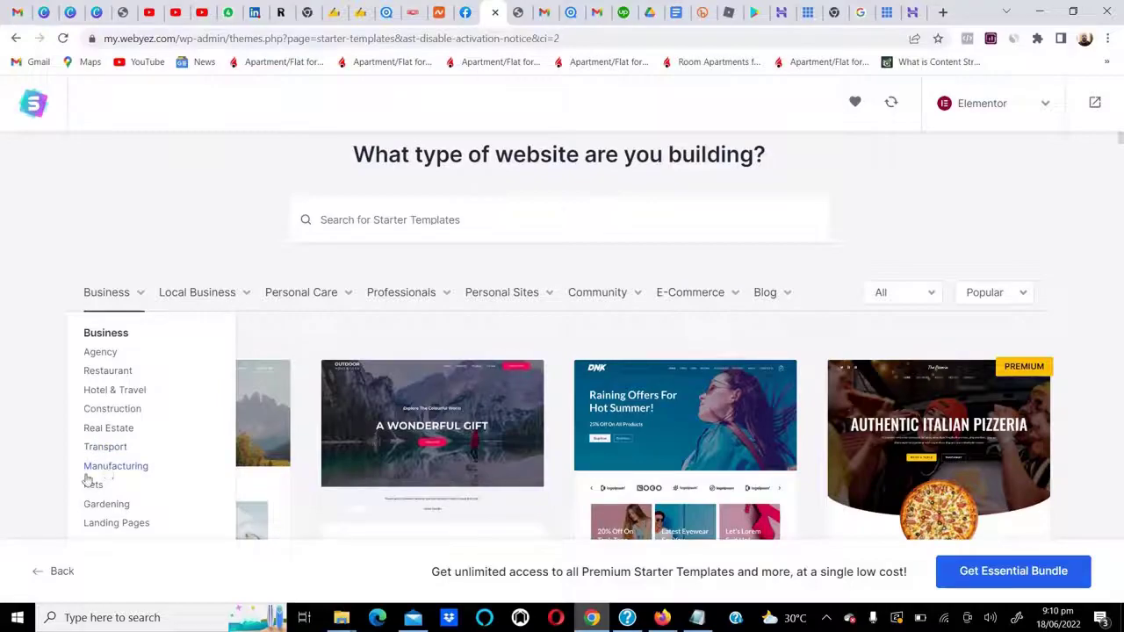
scroll(117, 478, down, 2)
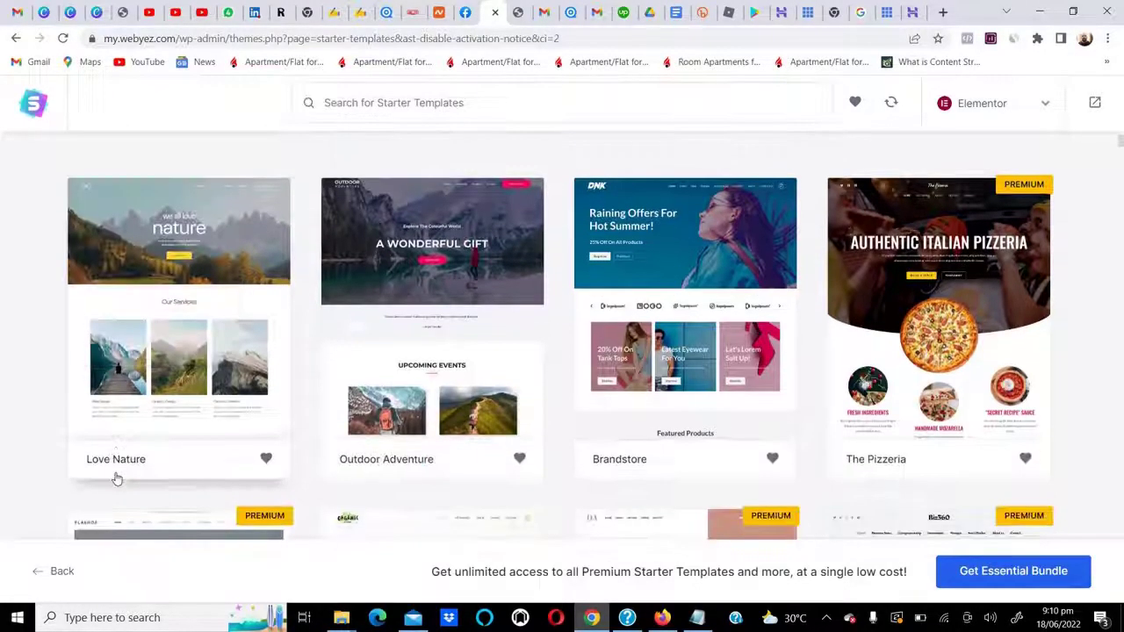
scroll(256, 360, down, 8)
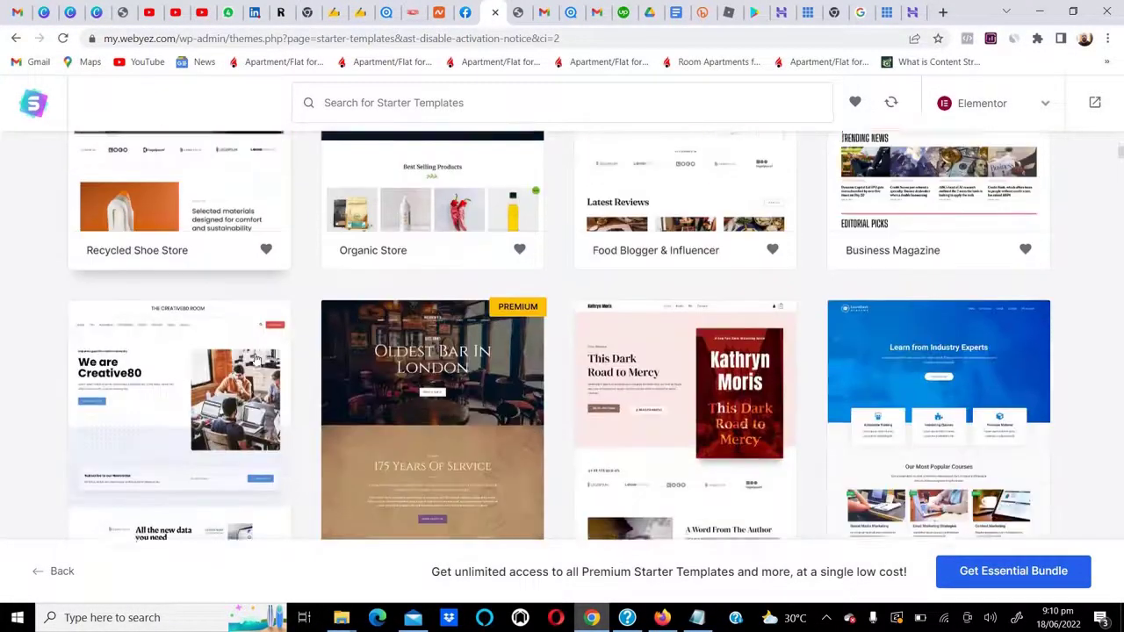
scroll(256, 360, up, 10)
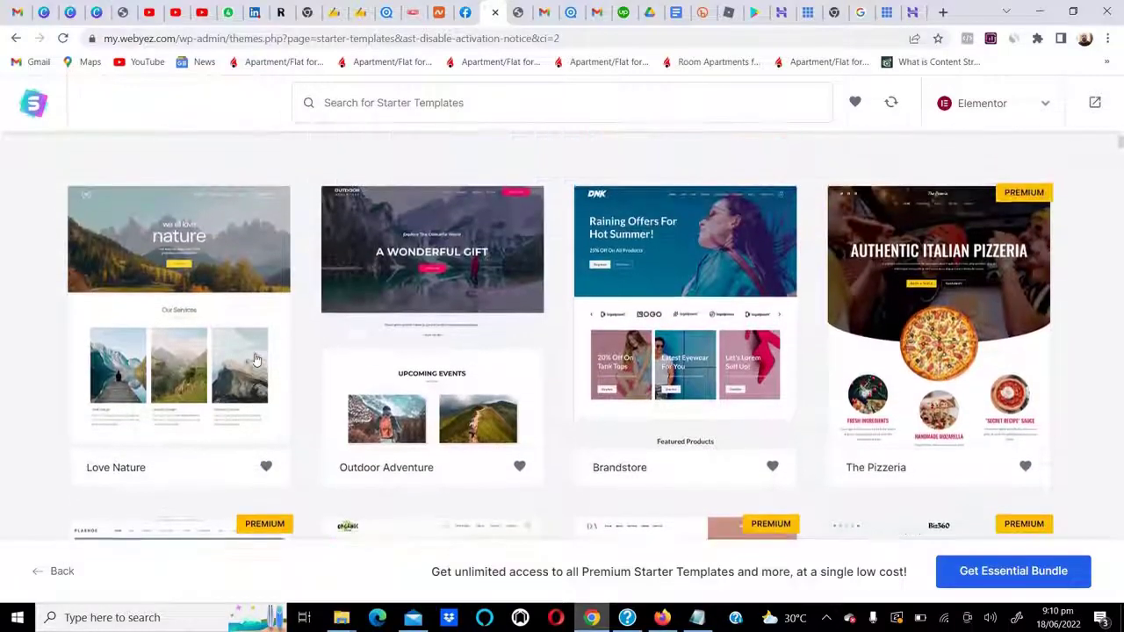
Step: Find the LearnDash Academy starter template in the gallery and select it
scroll(255, 360, down, 2)
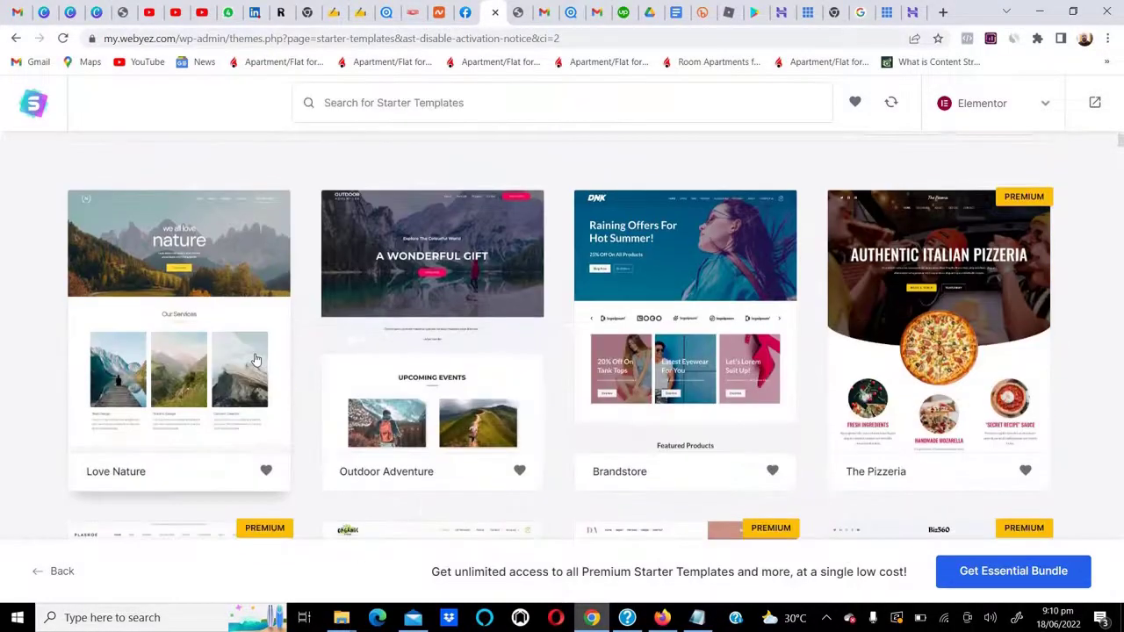
scroll(255, 361, down, 1)
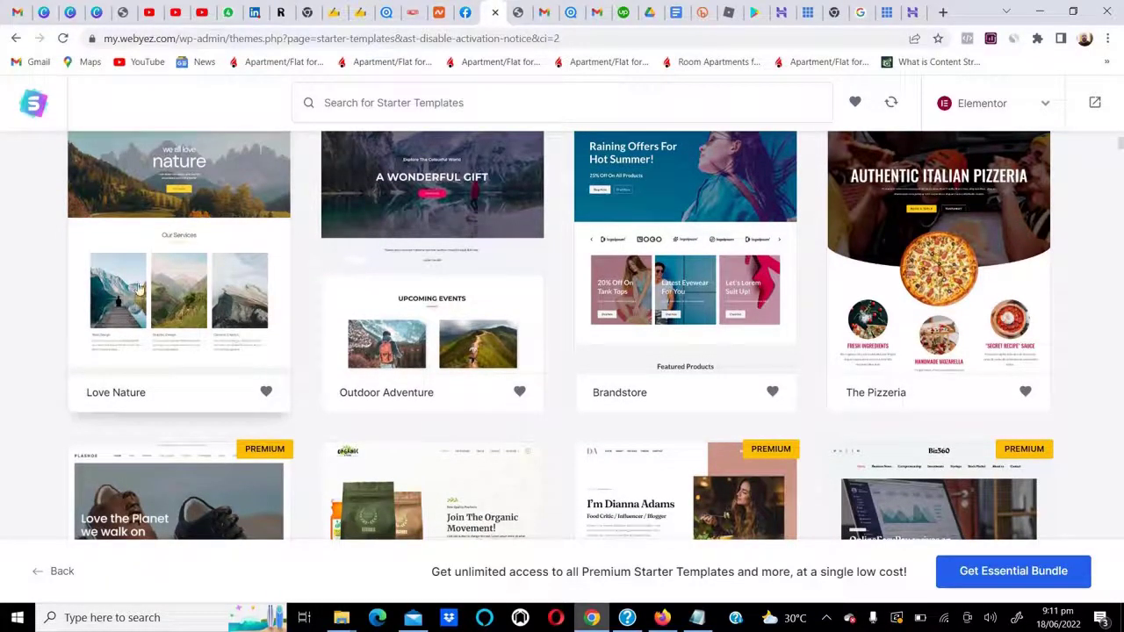
scroll(454, 396, down, 3)
scroll(454, 399, down, 5)
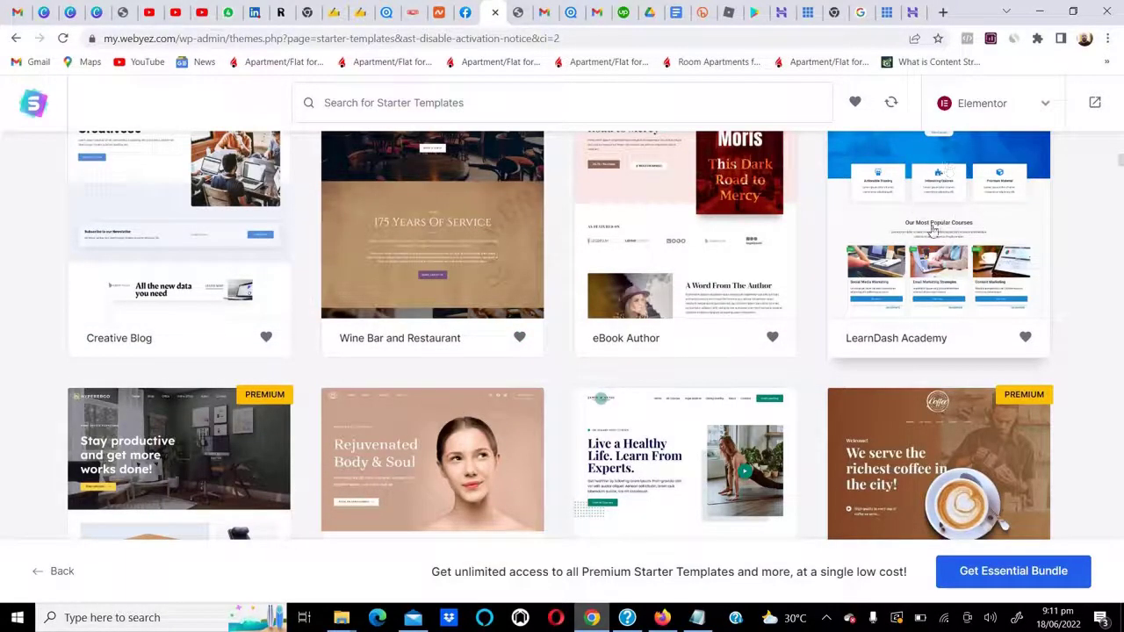
scroll(922, 253, up, 1)
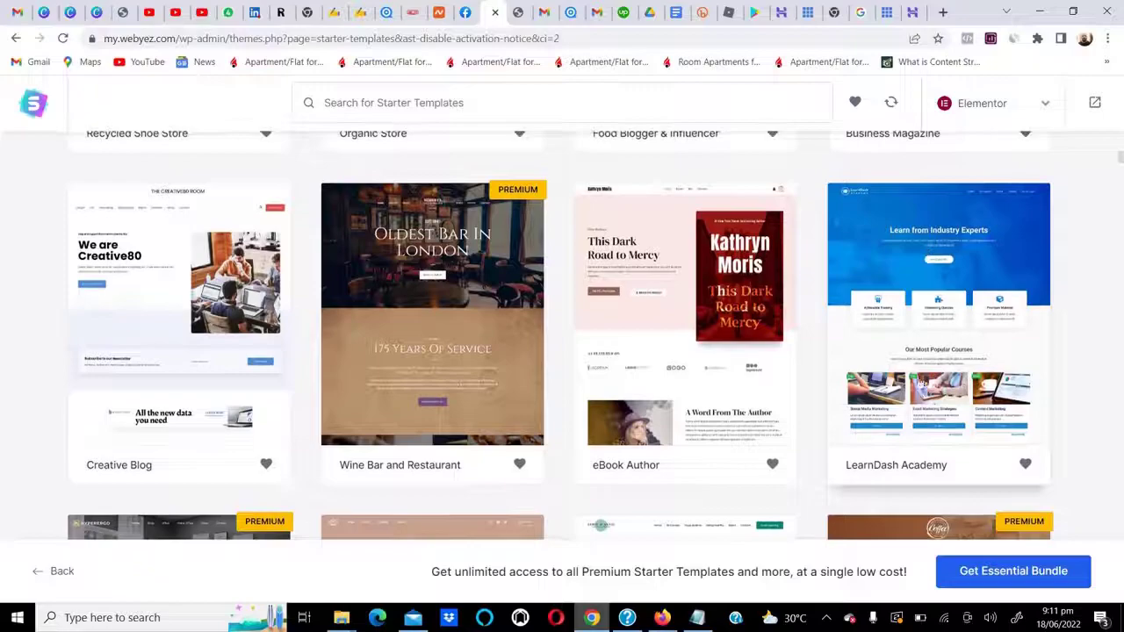
click(922, 376)
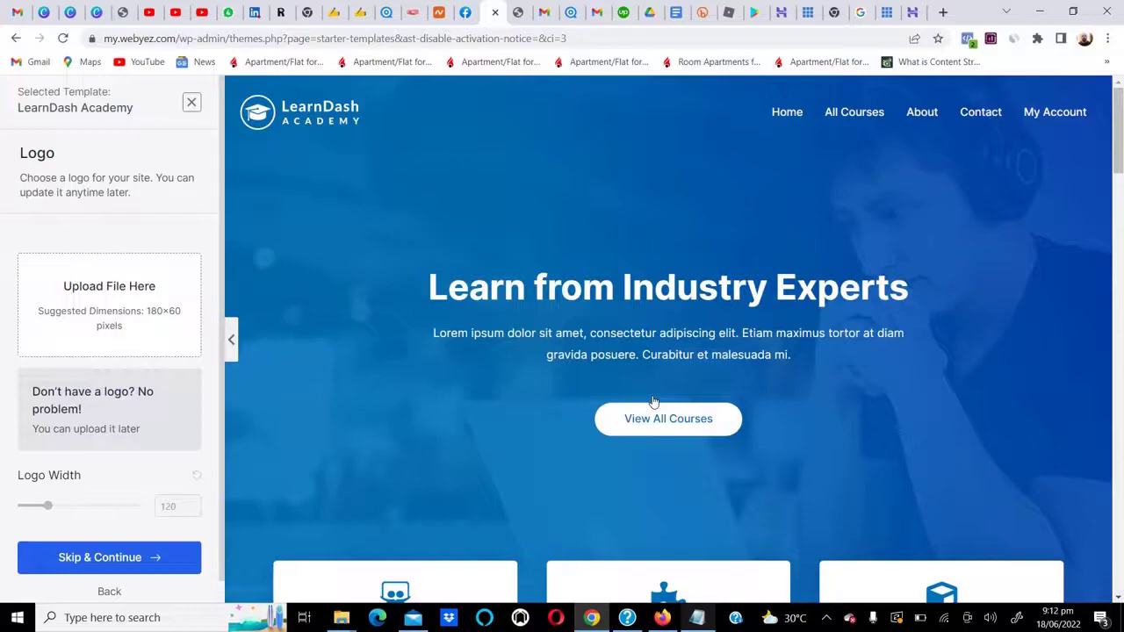
Step: Examine the home page sections in the LearnDash Academy template preview, from the hero banner to the popular courses
scroll(653, 402, down, 5)
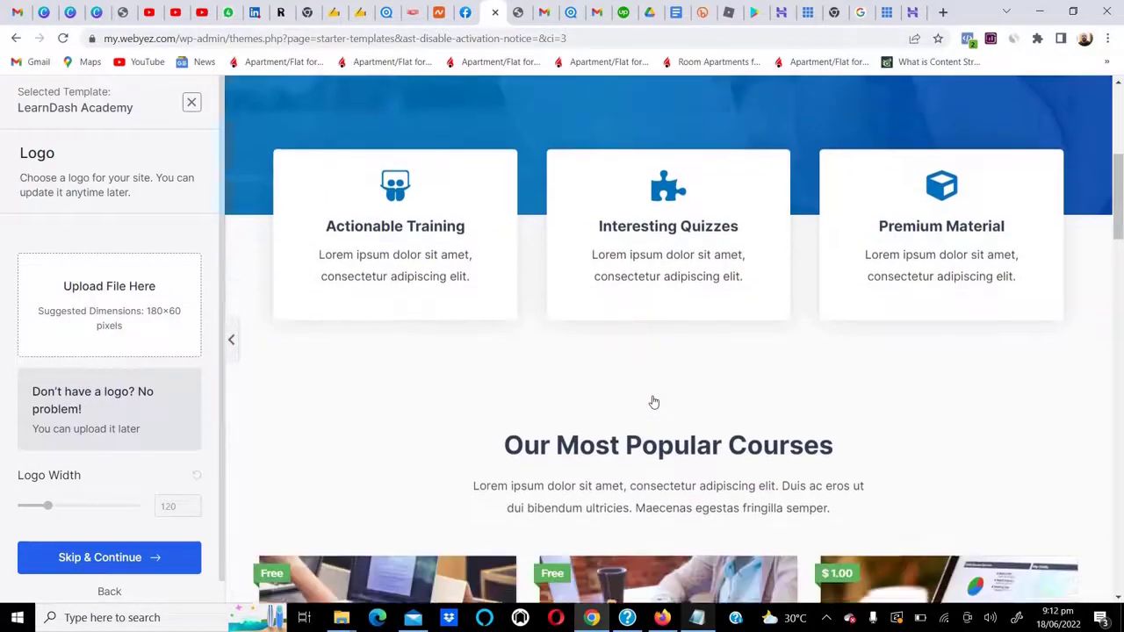
scroll(653, 401, down, 5)
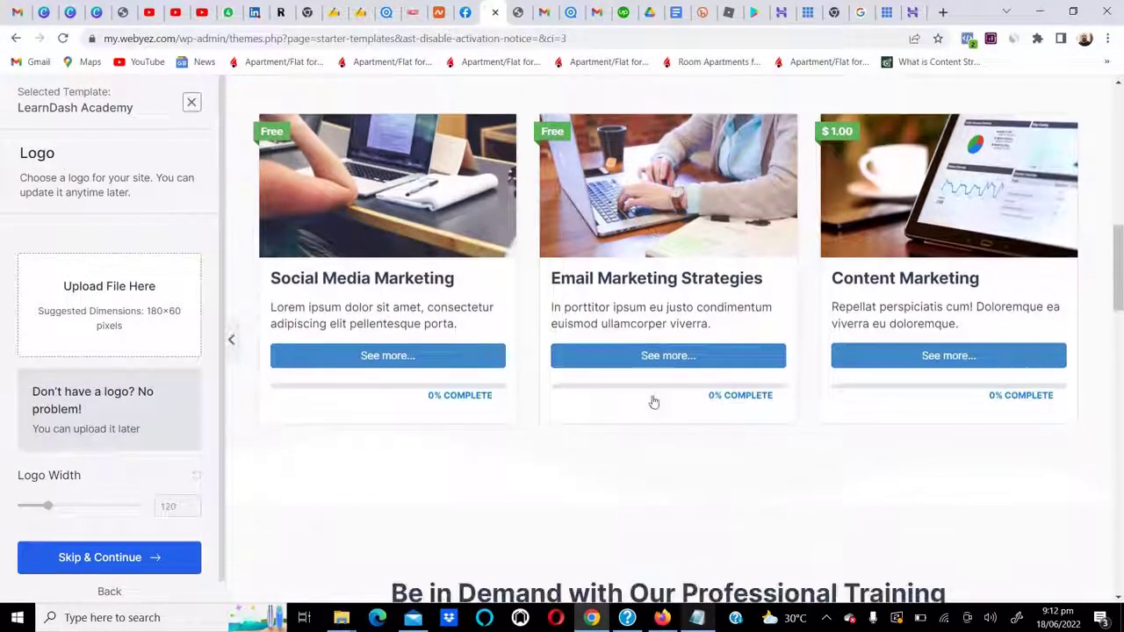
scroll(654, 401, up, 10)
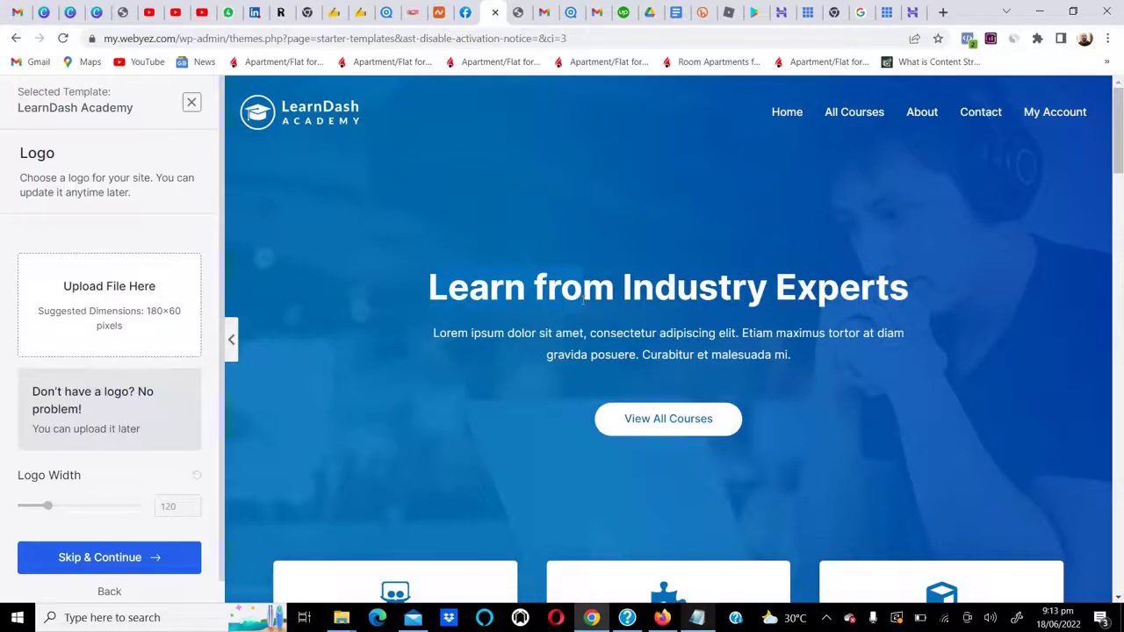
scroll(344, 246, down, 1)
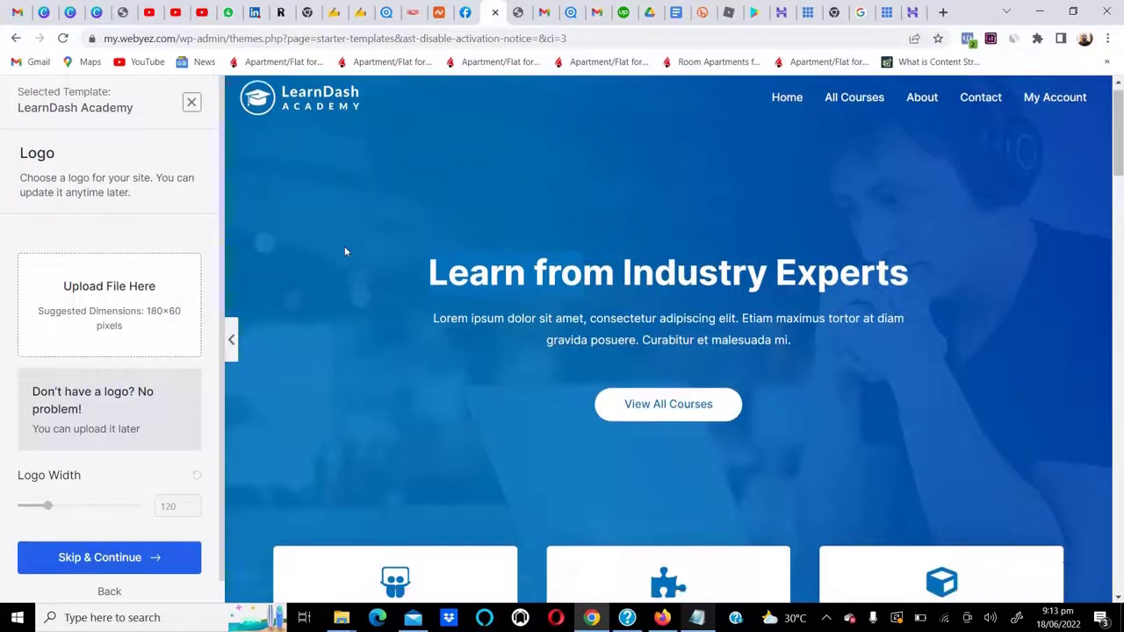
scroll(564, 133, up, 1)
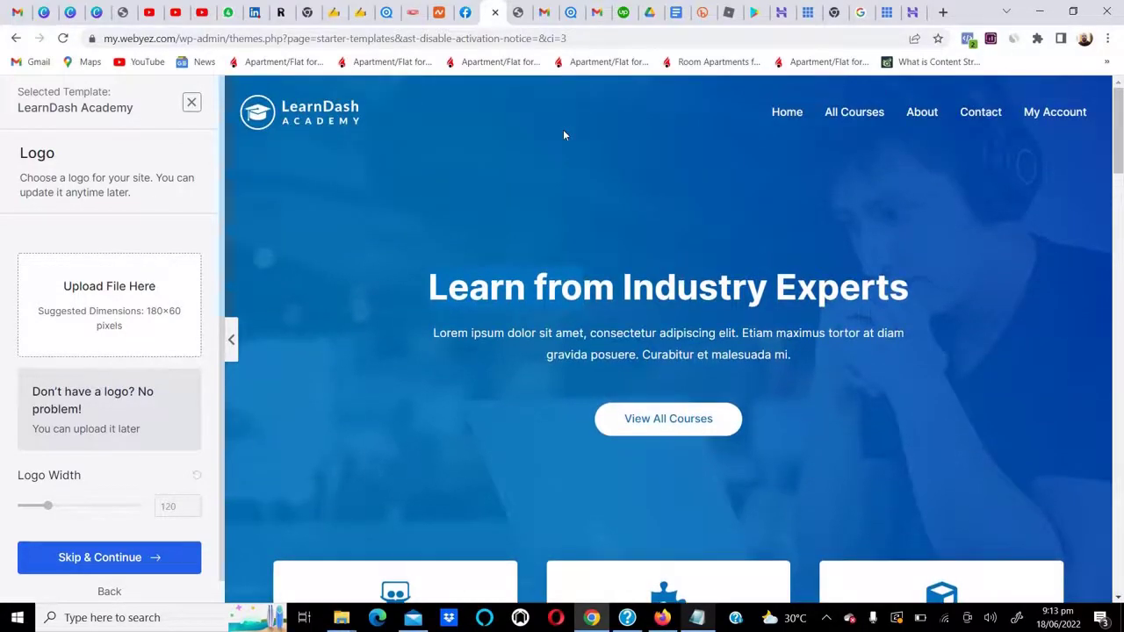
Step: Open All Courses in the template preview and look through the page down to its footer
click(855, 113)
scroll(793, 263, down, 4)
scroll(577, 223, down, 5)
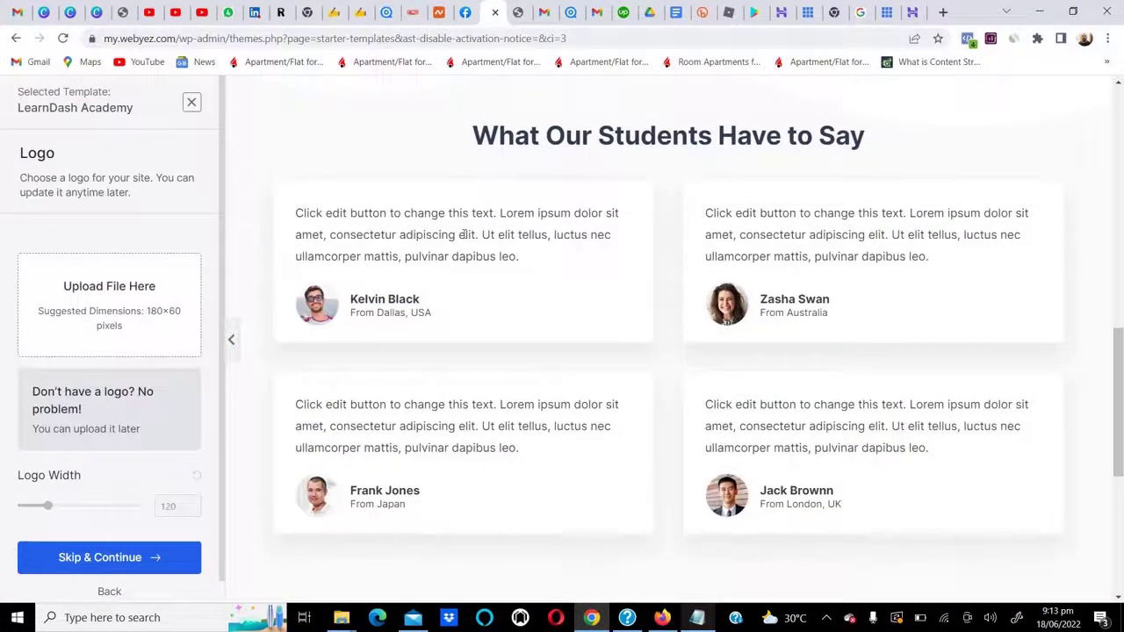
scroll(464, 234, down, 5)
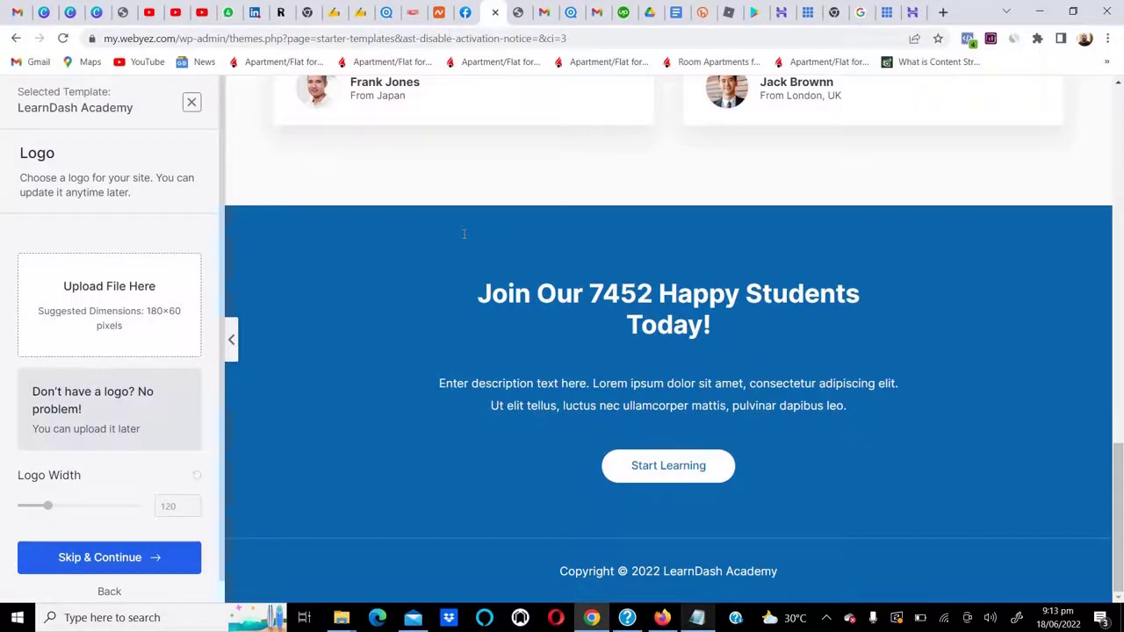
scroll(465, 234, up, 15)
Step: Open the About page in the template preview and examine its Our Story and team section
click(929, 116)
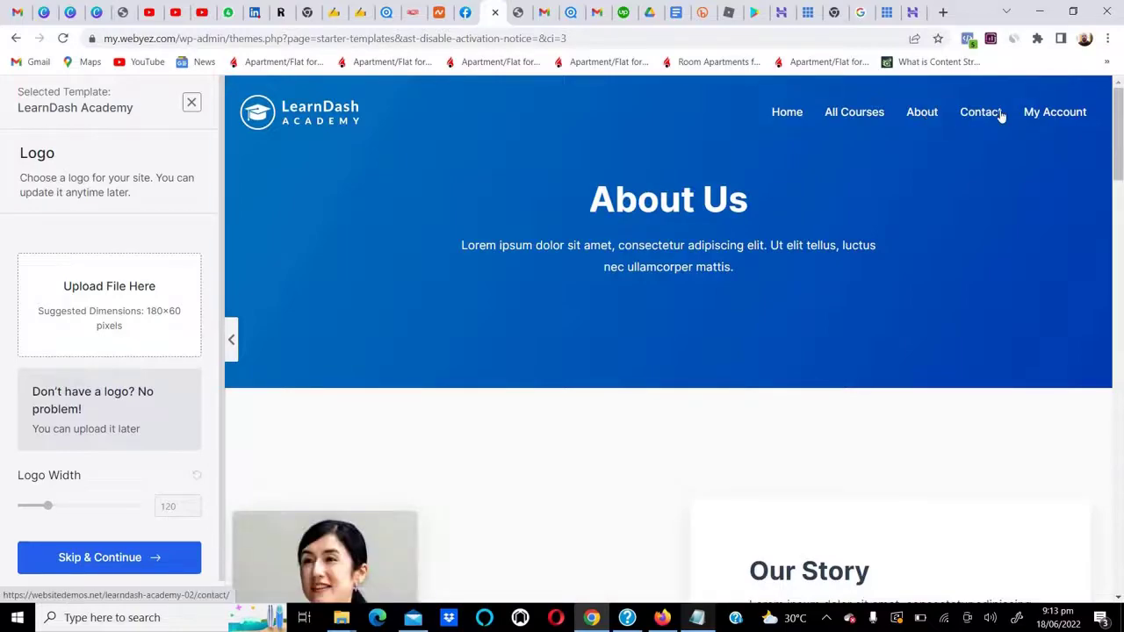
scroll(734, 225, down, 1)
scroll(736, 228, down, 5)
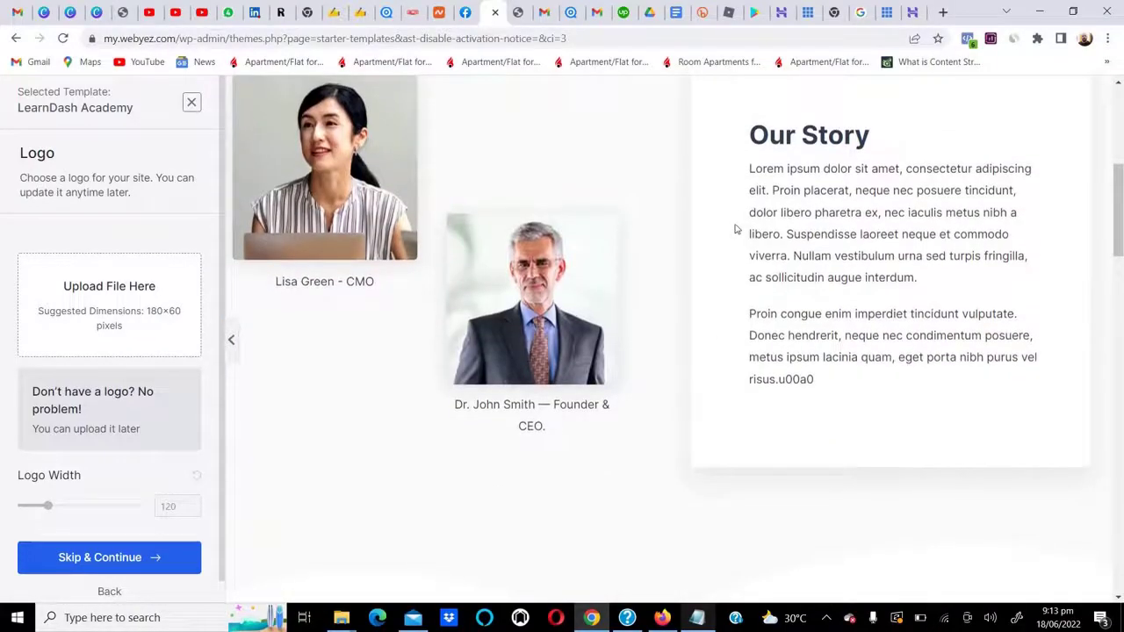
scroll(736, 228, up, 5)
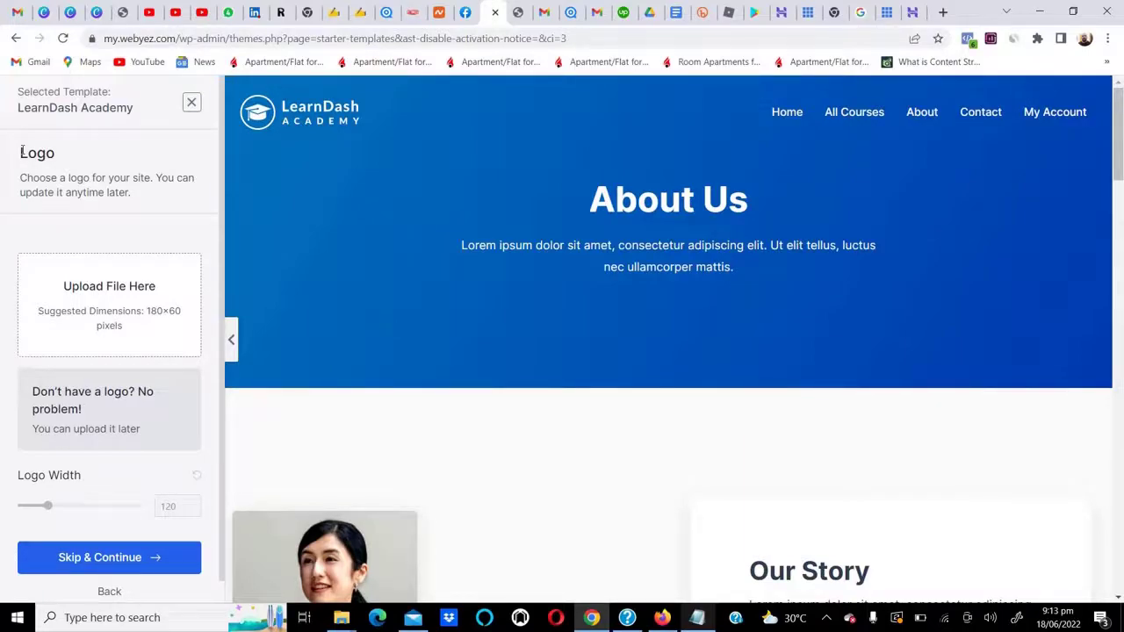
Step: Highlight the logo instructions and skip the logo upload to continue to the Colors & Fonts settings
drag(21, 152, 131, 193)
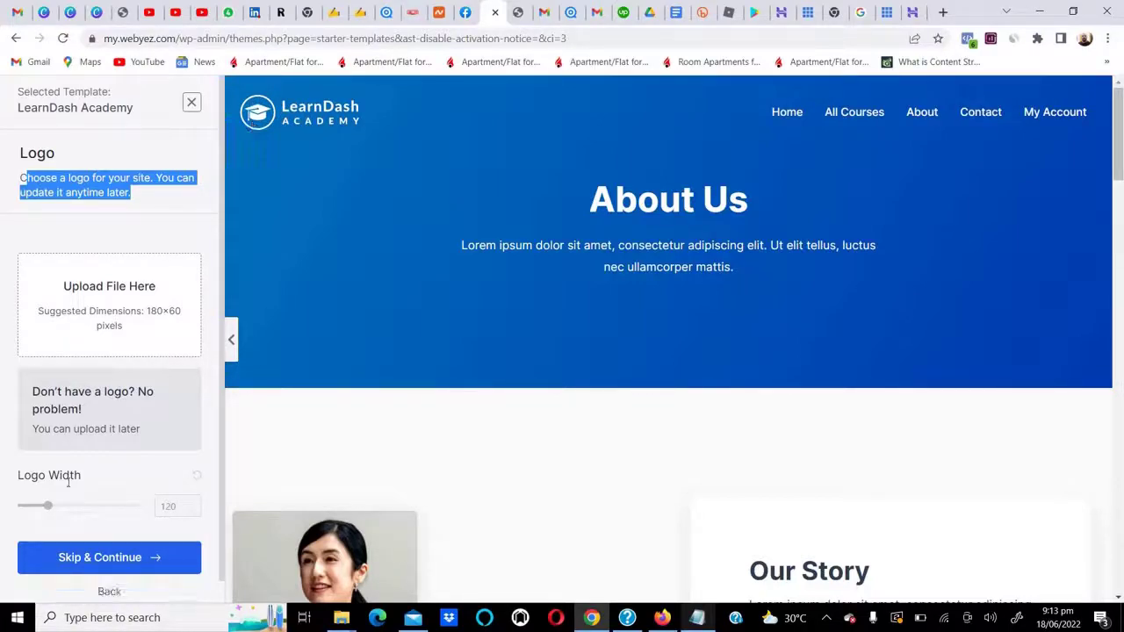
scroll(136, 476, down, 1)
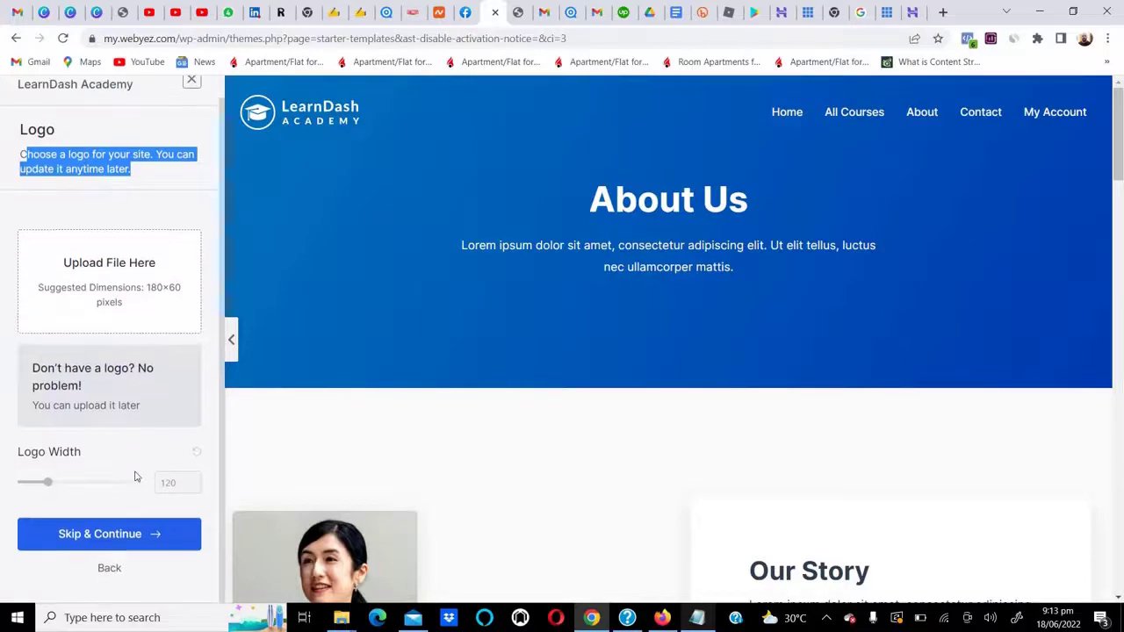
click(105, 534)
click(91, 541)
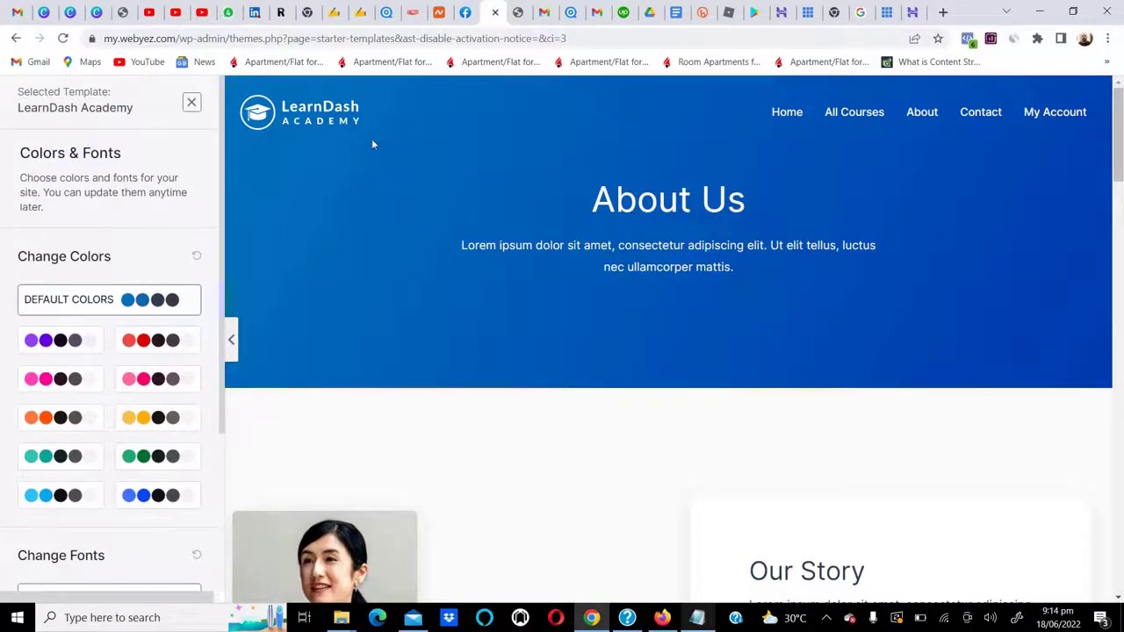
Step: Try the purple color palette on the template and look over the About page preview
click(79, 338)
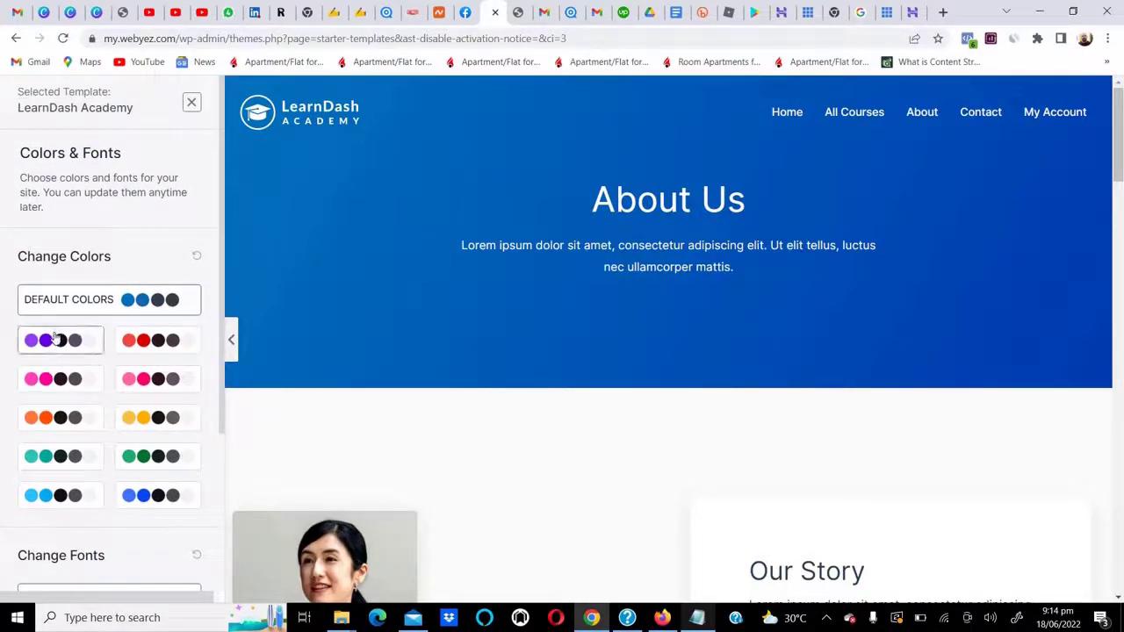
scroll(510, 276, down, 10)
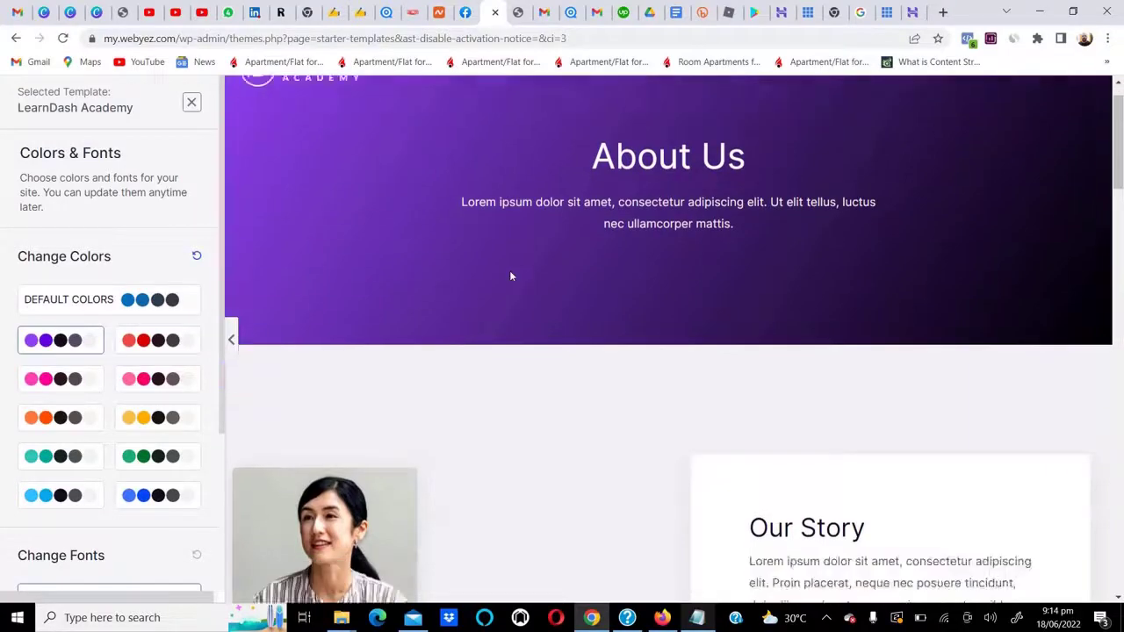
scroll(509, 276, up, 4)
scroll(509, 275, down, 3)
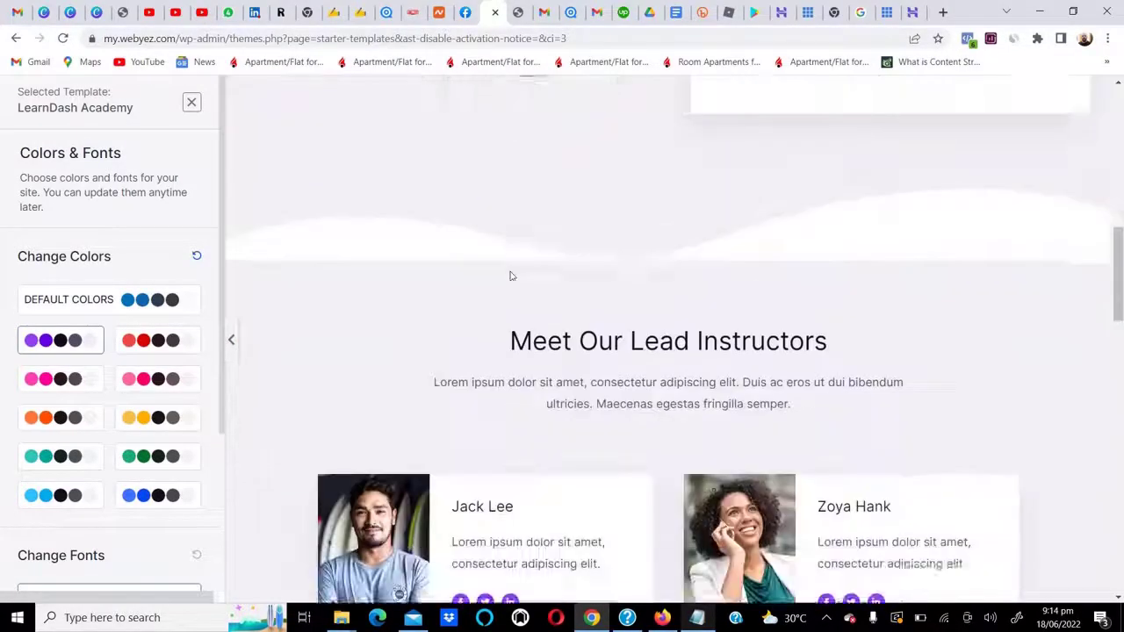
scroll(510, 275, up, 10)
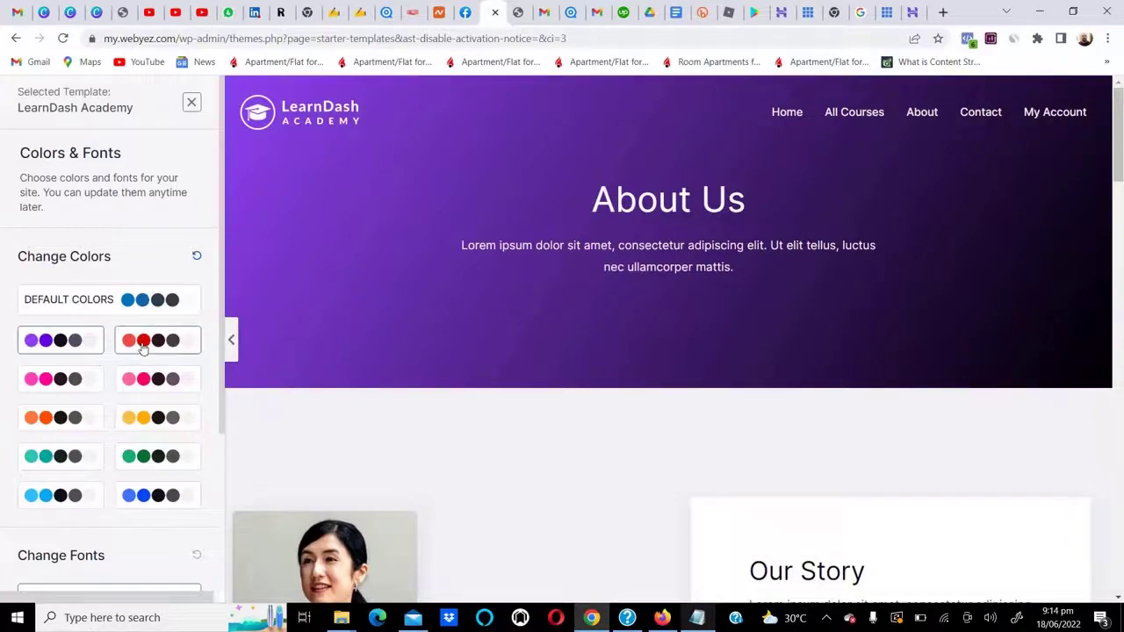
Step: Try the red color palette and check it on the About page down to the lead instructors
click(144, 347)
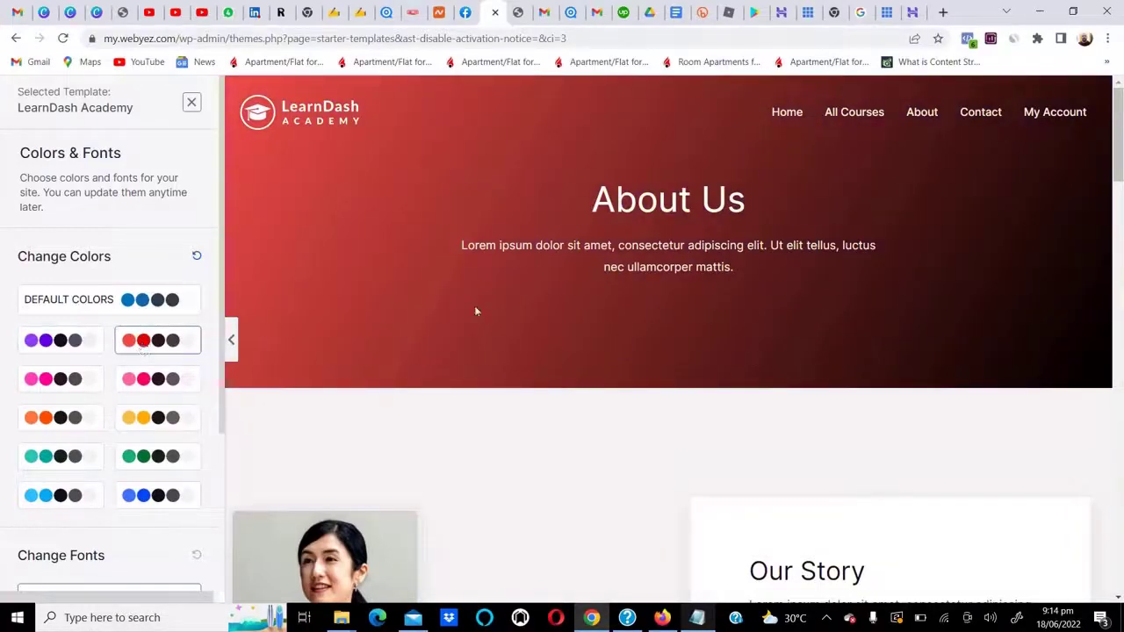
scroll(585, 290, down, 15)
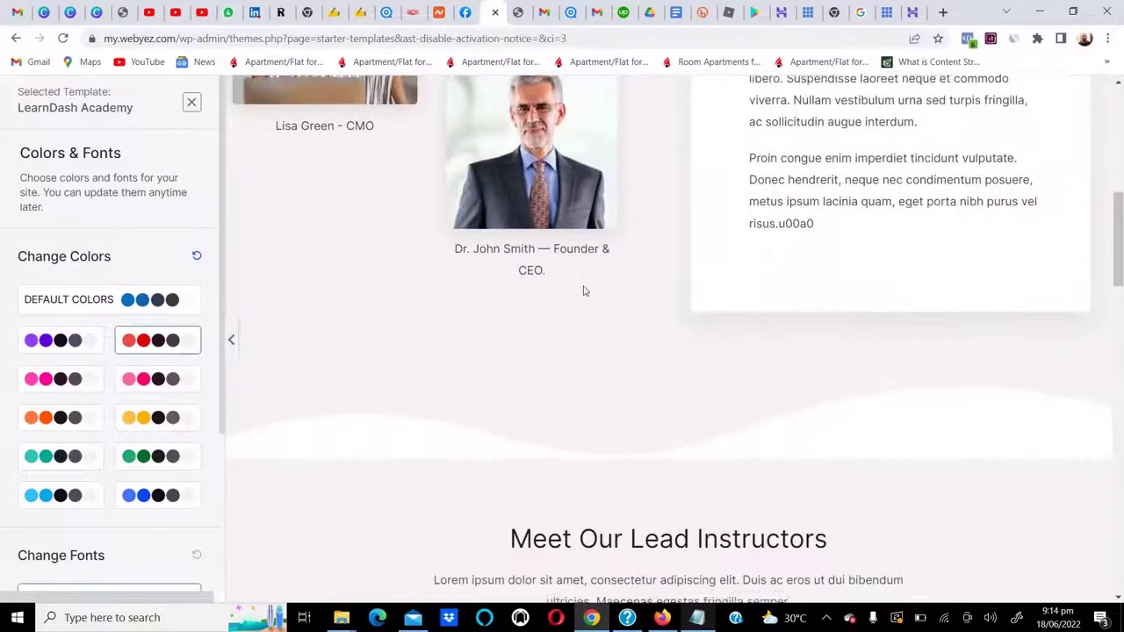
scroll(584, 291, up, 5)
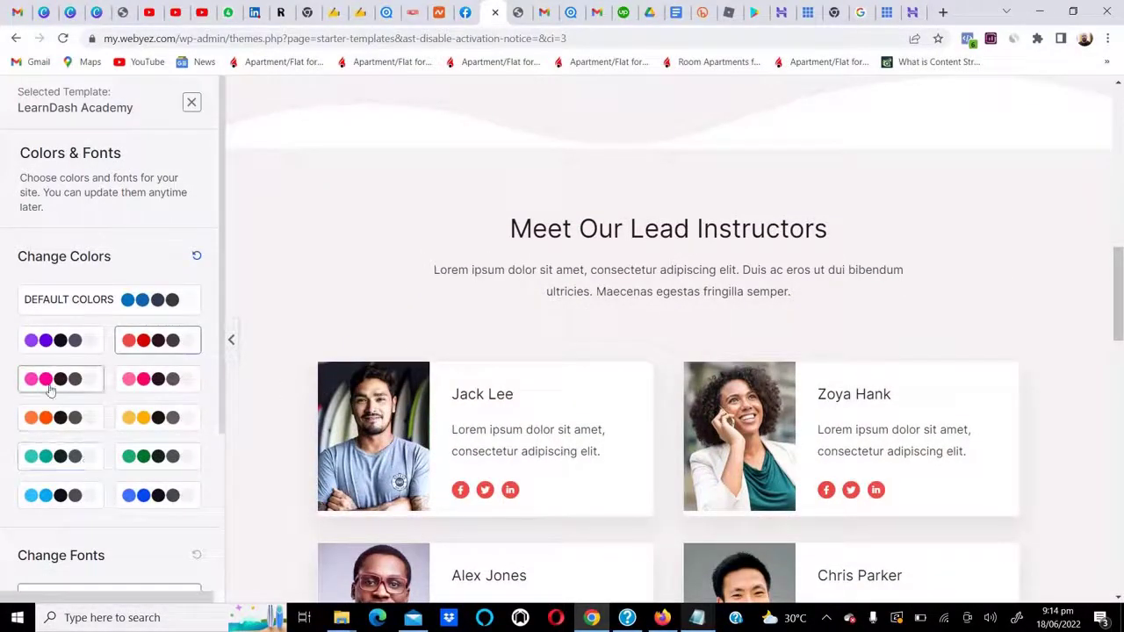
Step: Apply the orange color palette, check it in the About page preview and continue with the Inter / Inter fonts
click(48, 421)
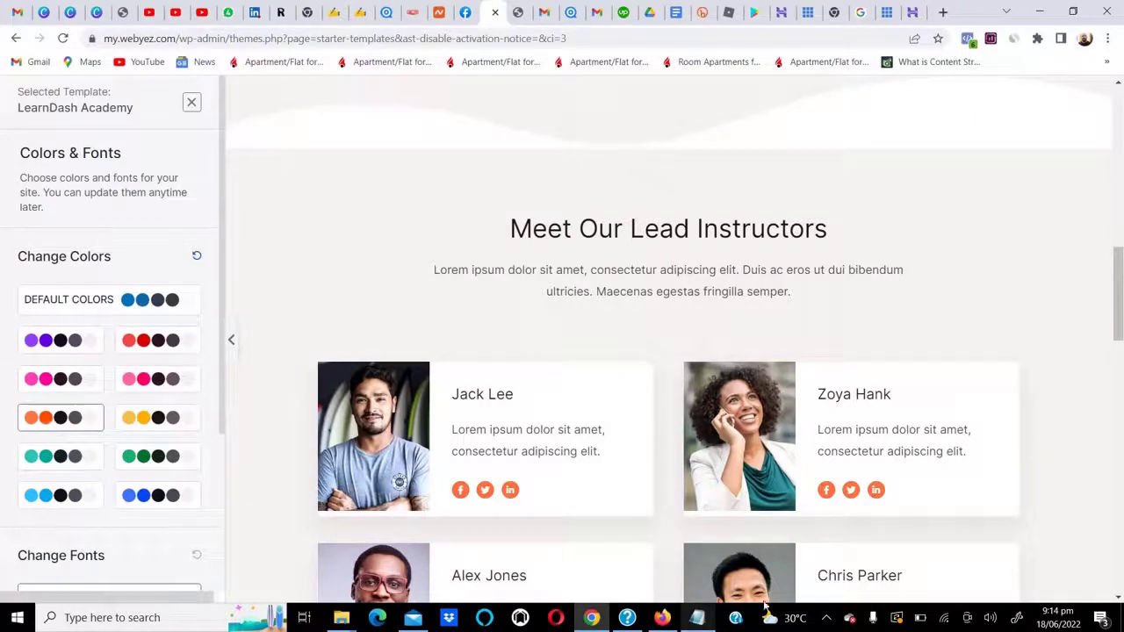
scroll(841, 508, up, 5)
scroll(334, 189, up, 5)
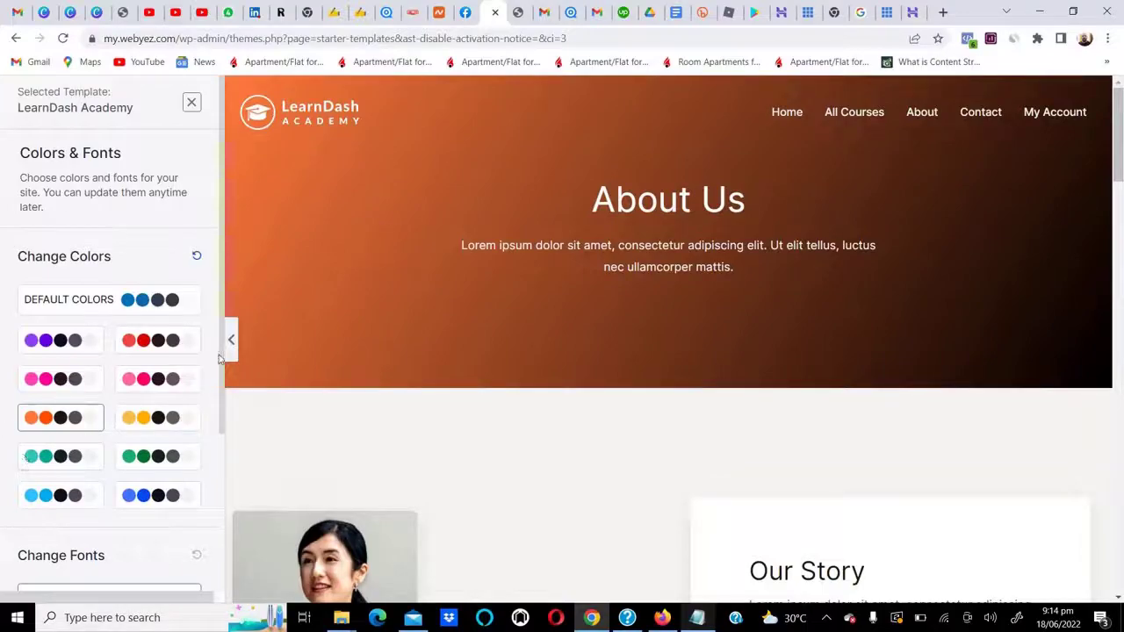
scroll(482, 377, down, 3)
scroll(482, 380, up, 3)
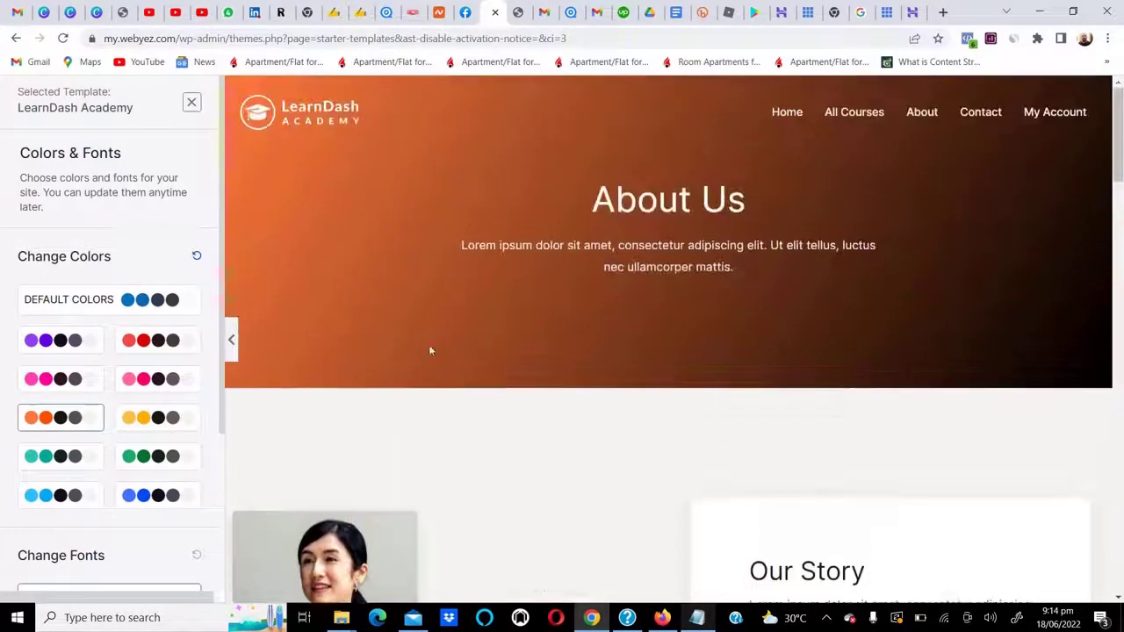
scroll(176, 413, down, 3)
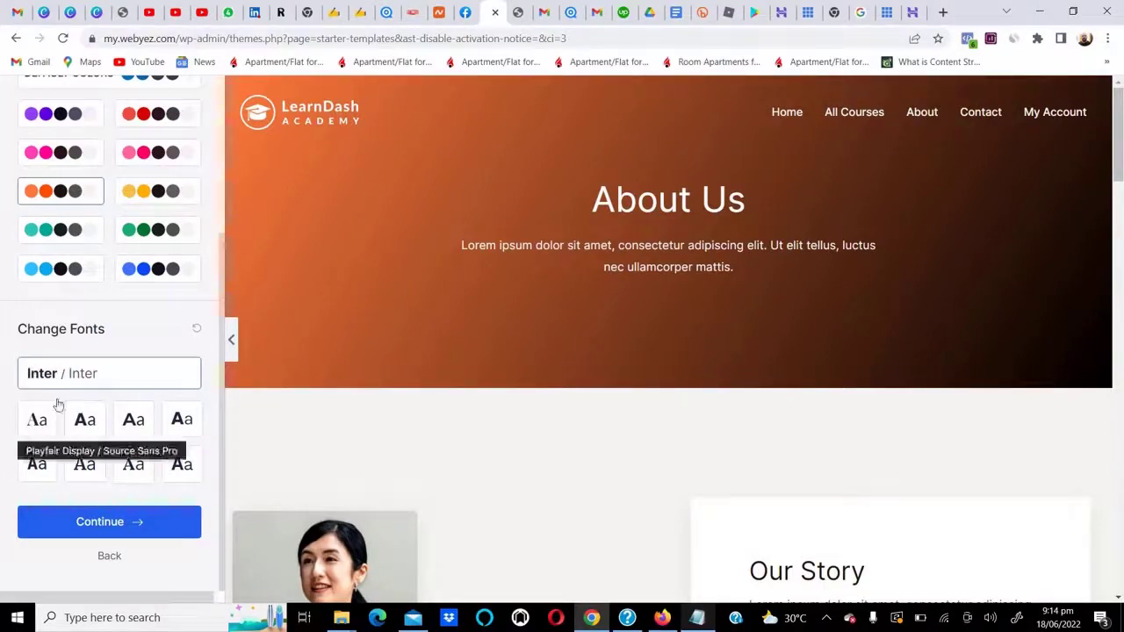
click(95, 522)
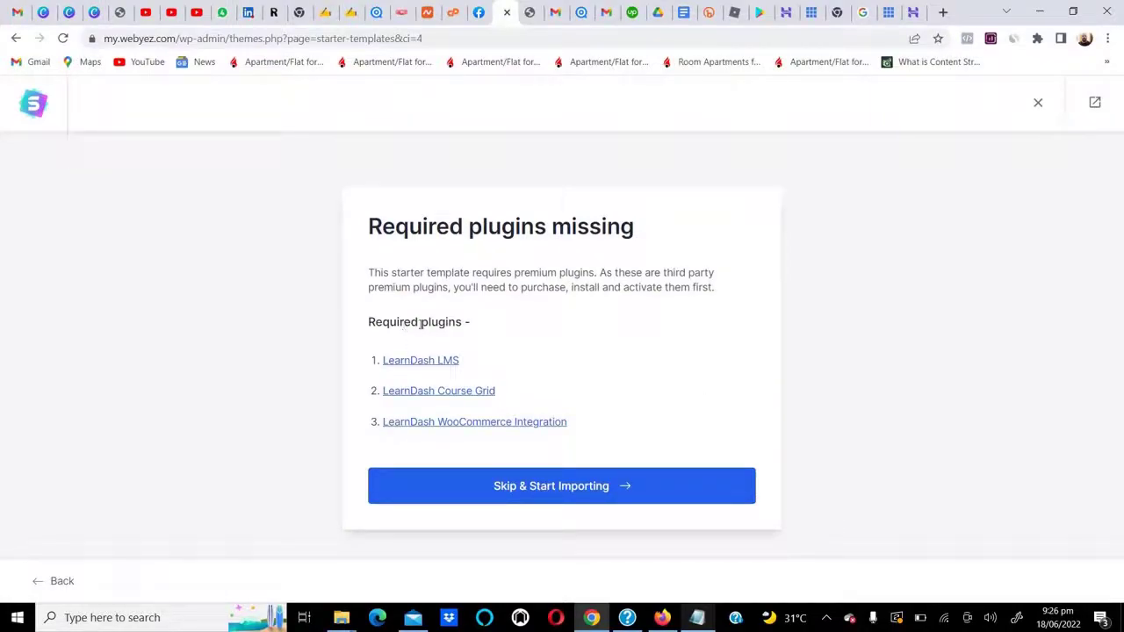
Step: Highlight the missing required plugins notice, then skip the premium plugins and start importing the template
drag(421, 323, 451, 323)
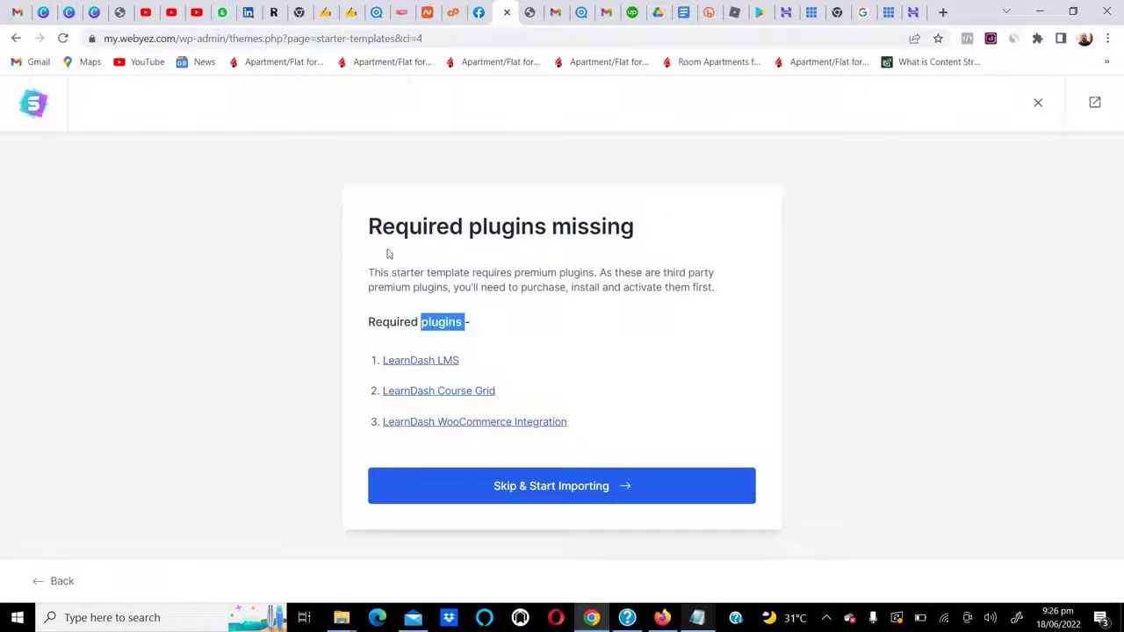
drag(367, 222, 651, 230)
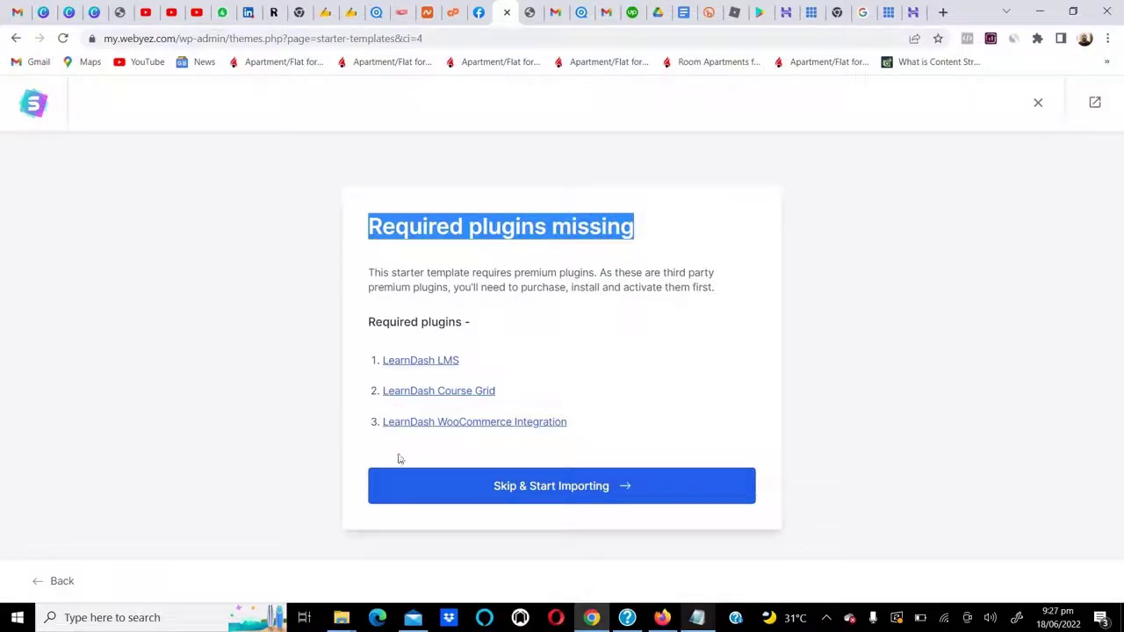
click(554, 493)
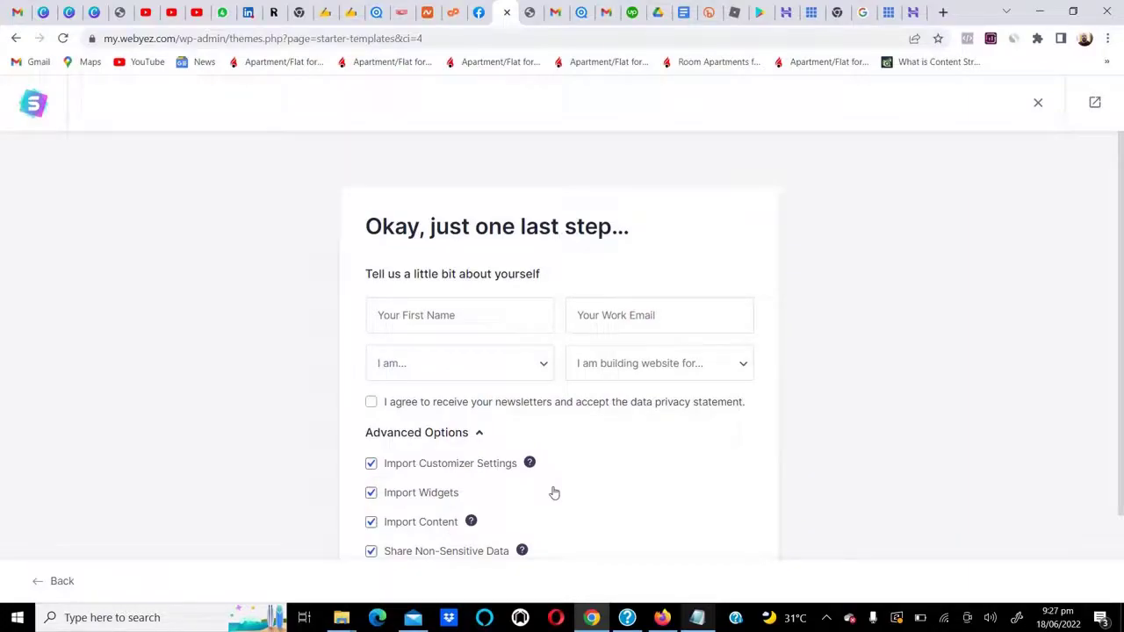
Step: Enter the first name and work e-mail, choose Beginner, accept the newsletter and privacy statement, and submit to build the website
scroll(514, 454, down, 2)
scroll(514, 454, up, 1)
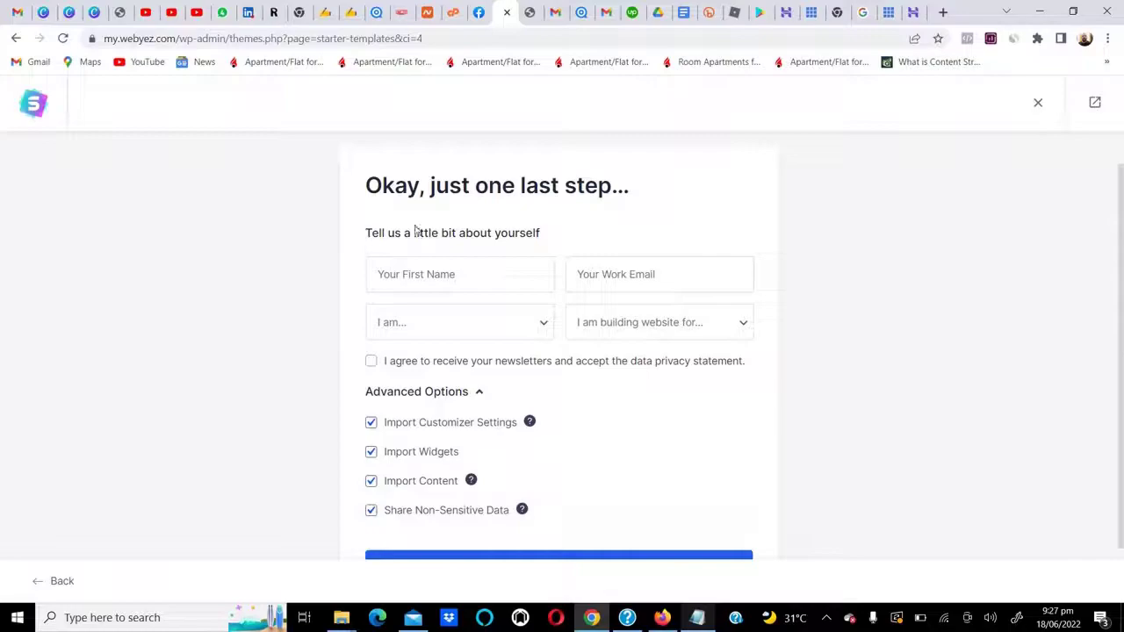
click(402, 272)
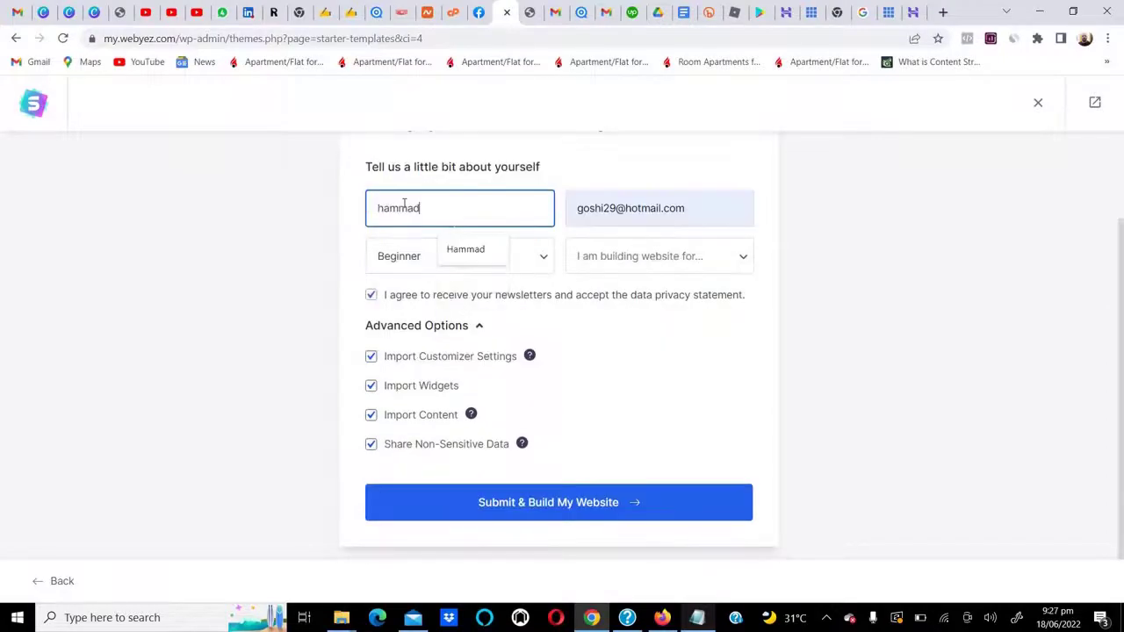
click(341, 239)
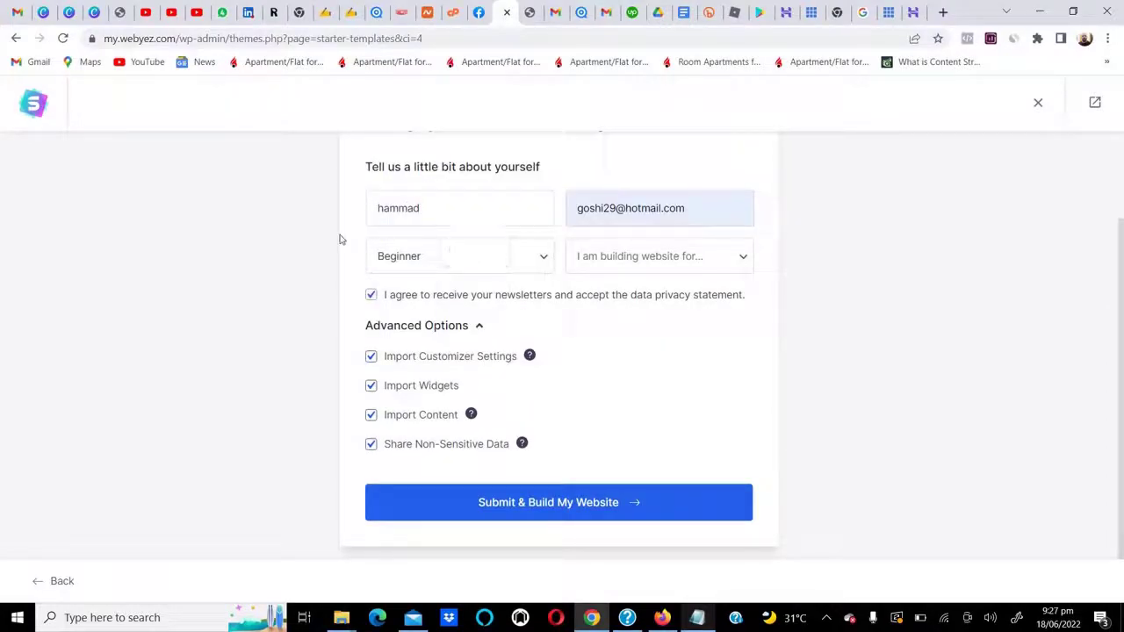
click(544, 506)
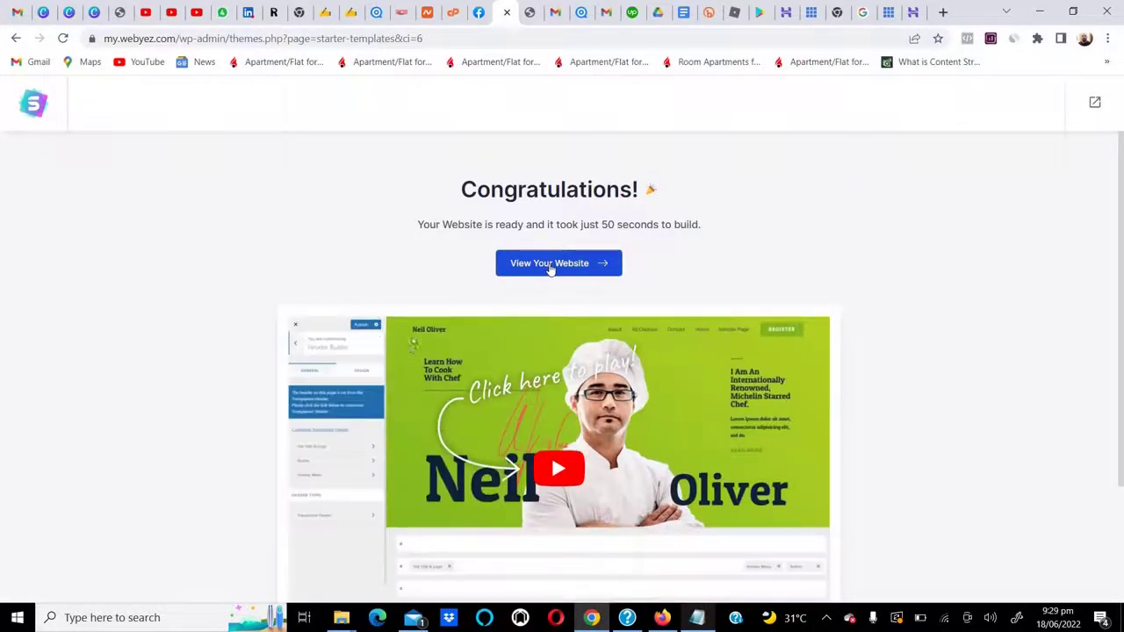
Step: Open the newly built website and examine its home page sections, from the hero banner to the student testimonials
click(551, 267)
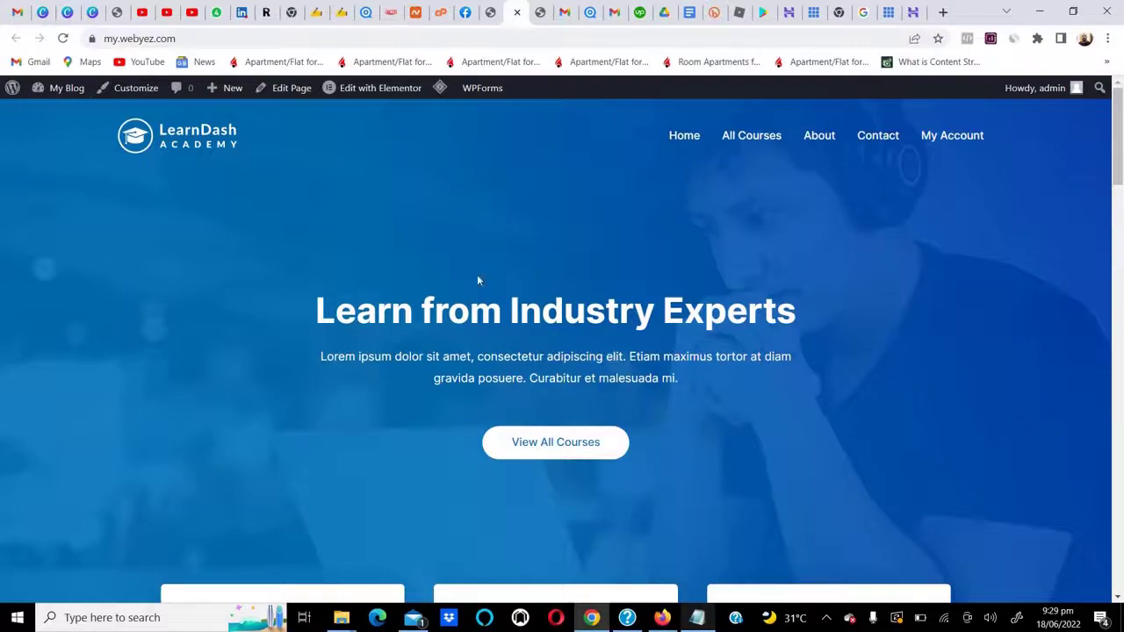
scroll(563, 352, down, 3)
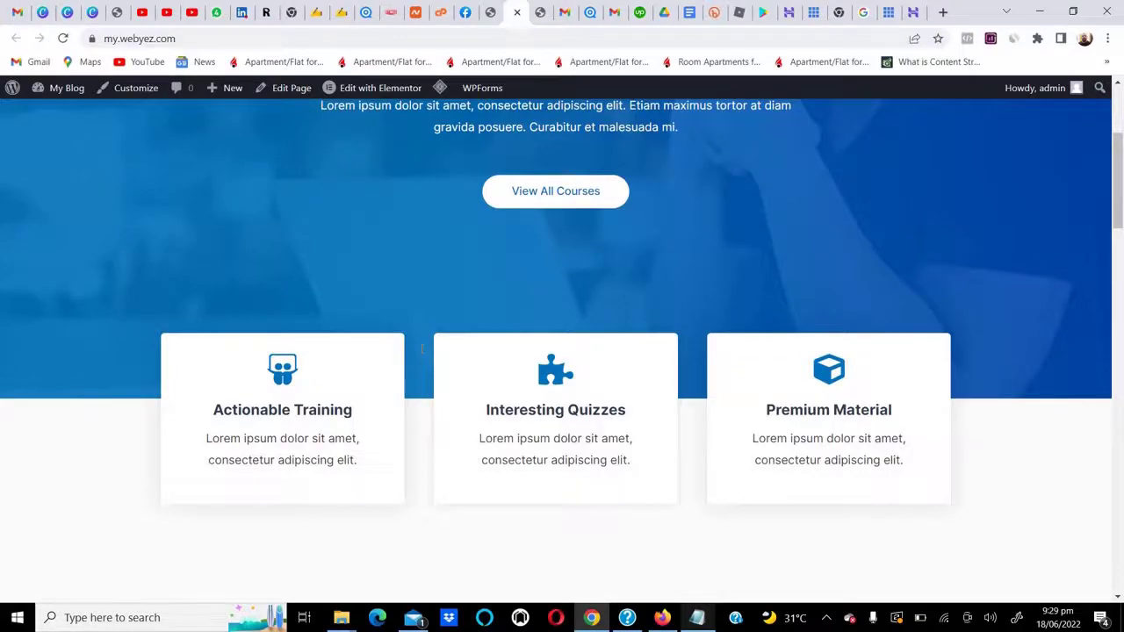
scroll(421, 349, down, 12)
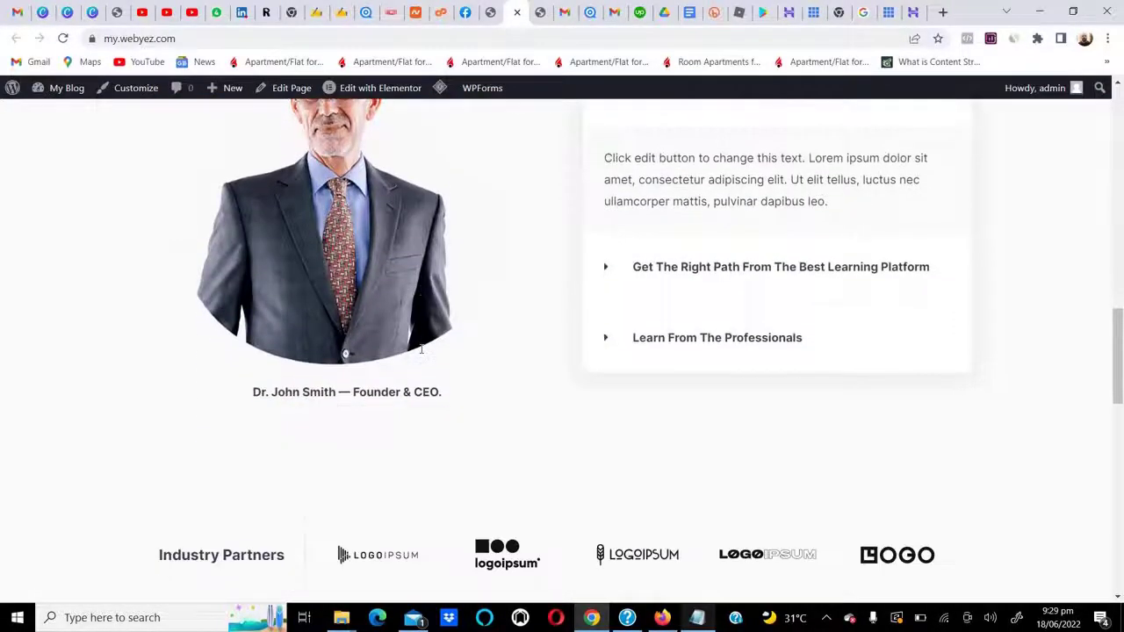
scroll(422, 349, down, 5)
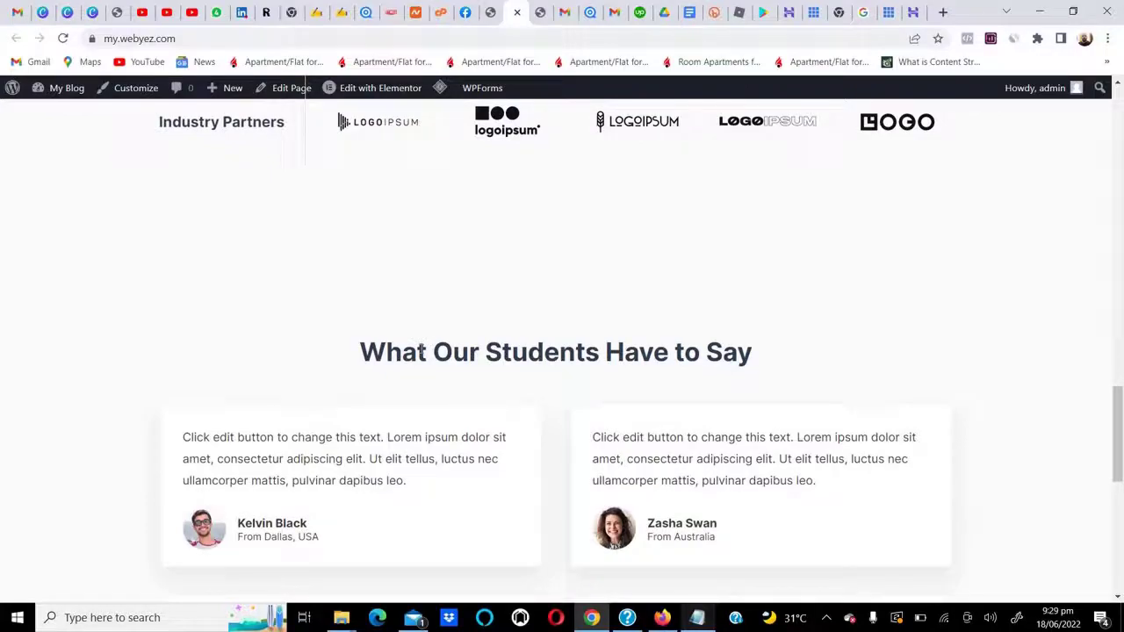
scroll(421, 350, up, 15)
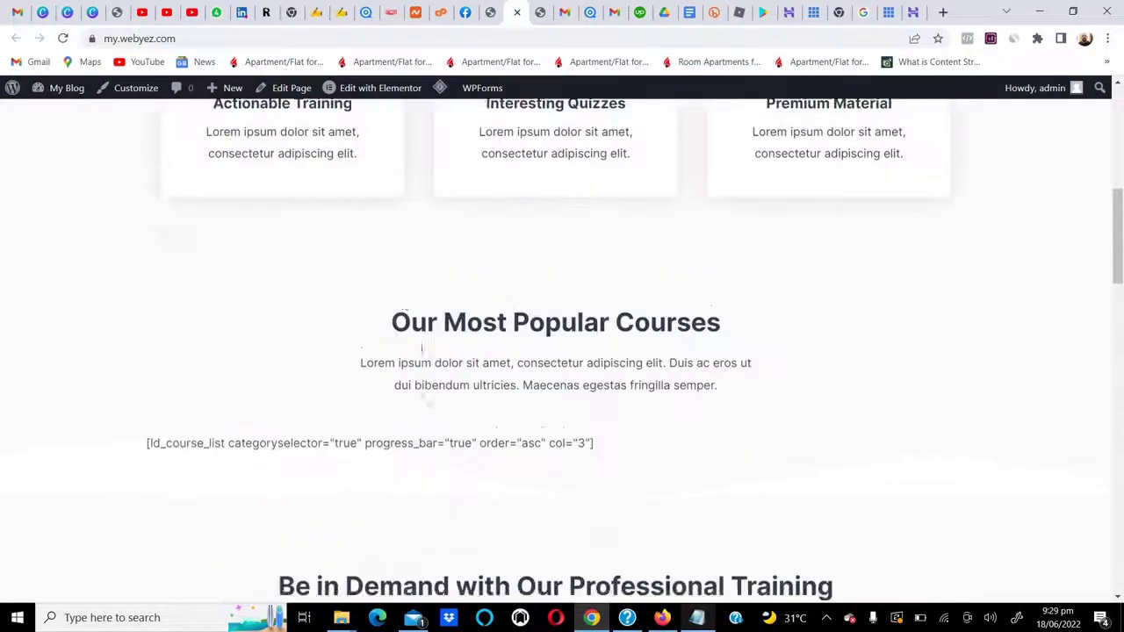
scroll(296, 289, up, 5)
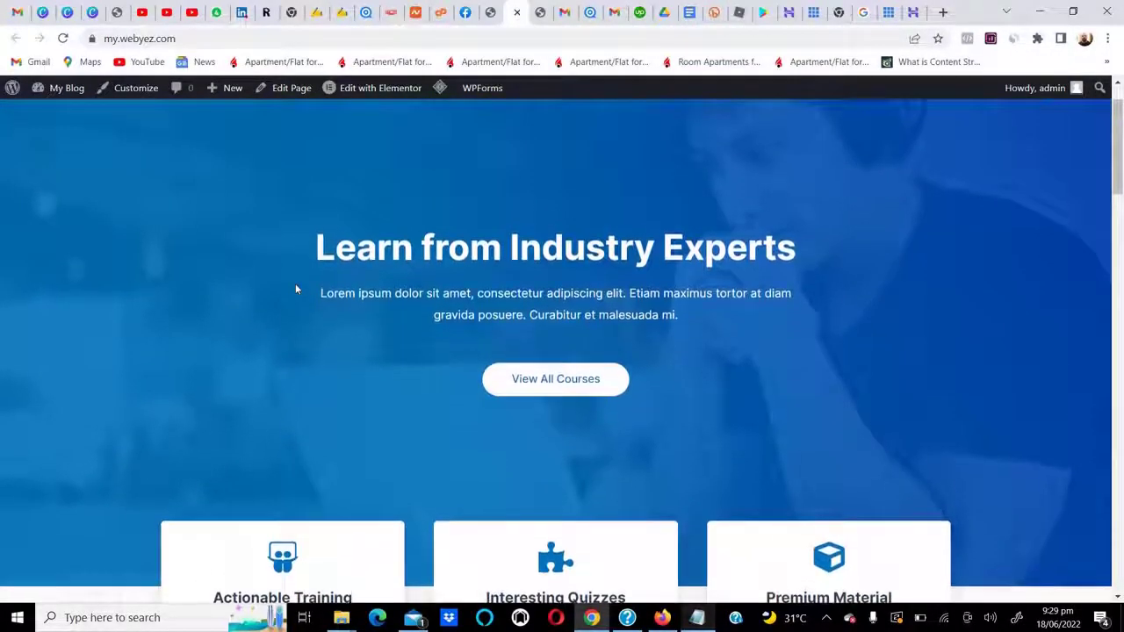
scroll(296, 289, up, 1)
scroll(295, 289, down, 15)
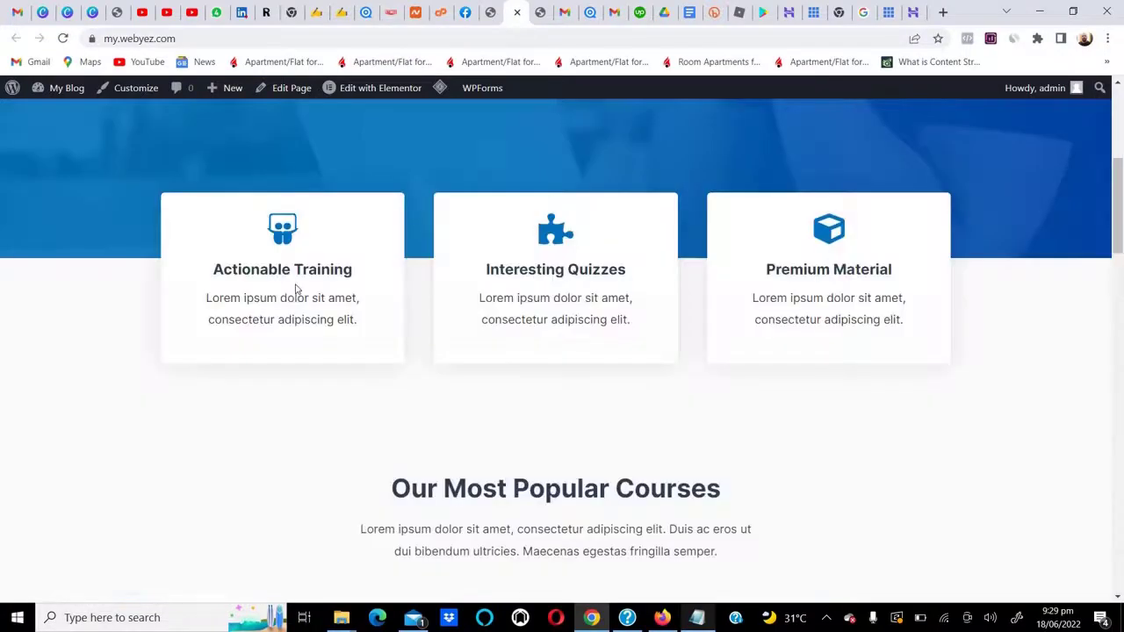
scroll(296, 289, down, 5)
scroll(296, 289, up, 20)
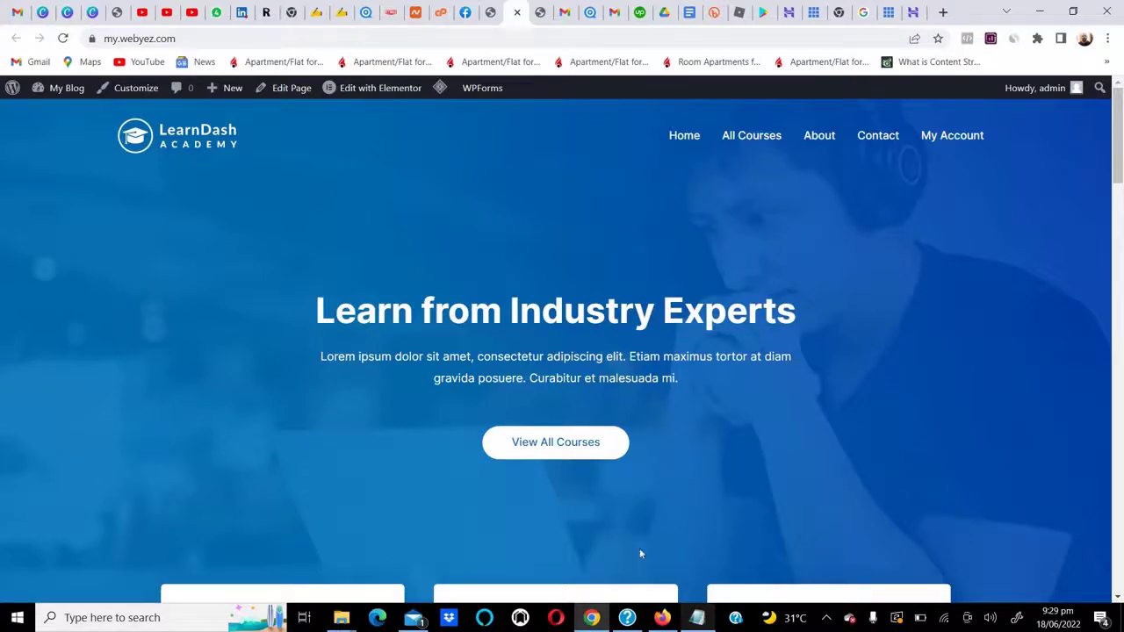
Step: Switch to Notepad, highlight the Get Readymade Templates and Customize Your Website steps, and return to the website
click(697, 617)
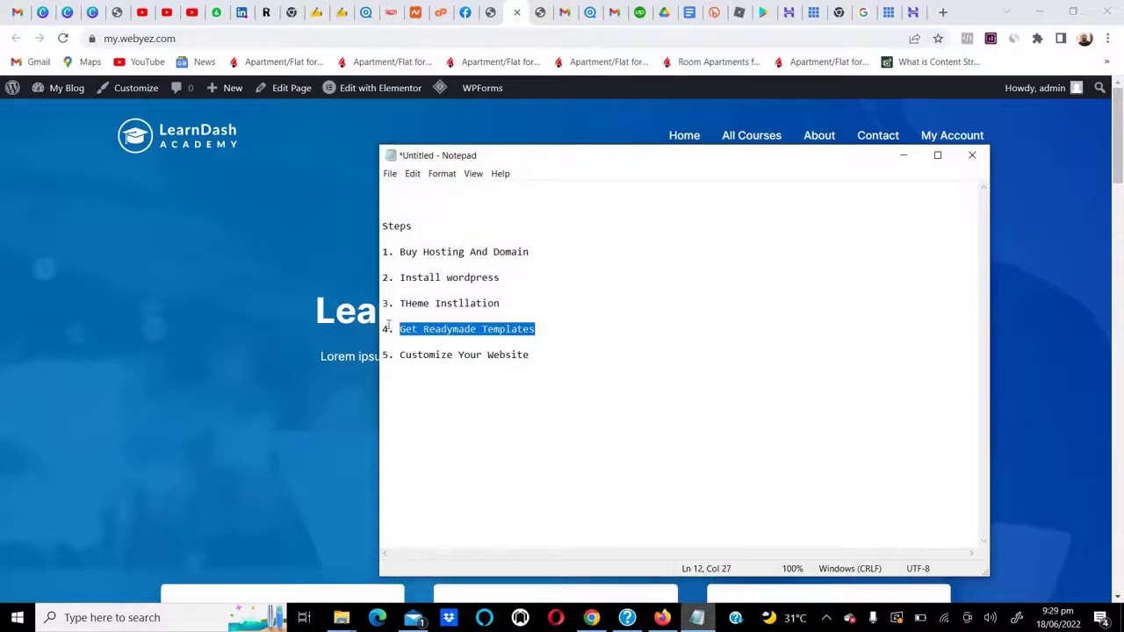
drag(399, 329, 527, 331)
drag(401, 355, 531, 355)
key(alt+Tab)
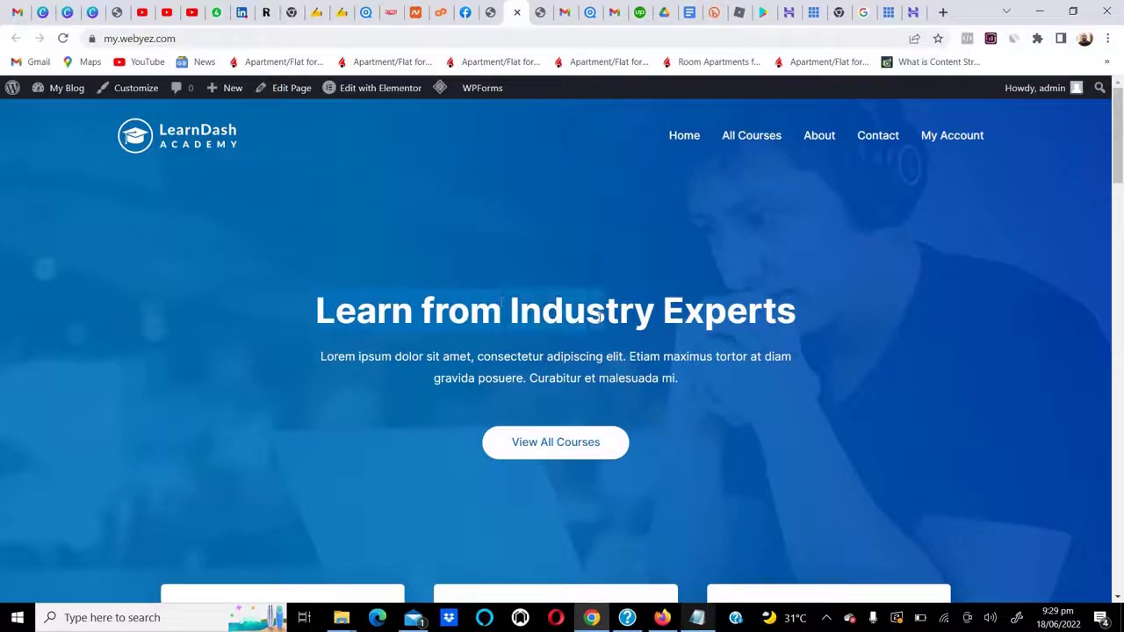
Step: Open the website's home page for editing with Elementor
scroll(599, 318, down, 5)
scroll(600, 316, up, 5)
mouse_move(363, 93)
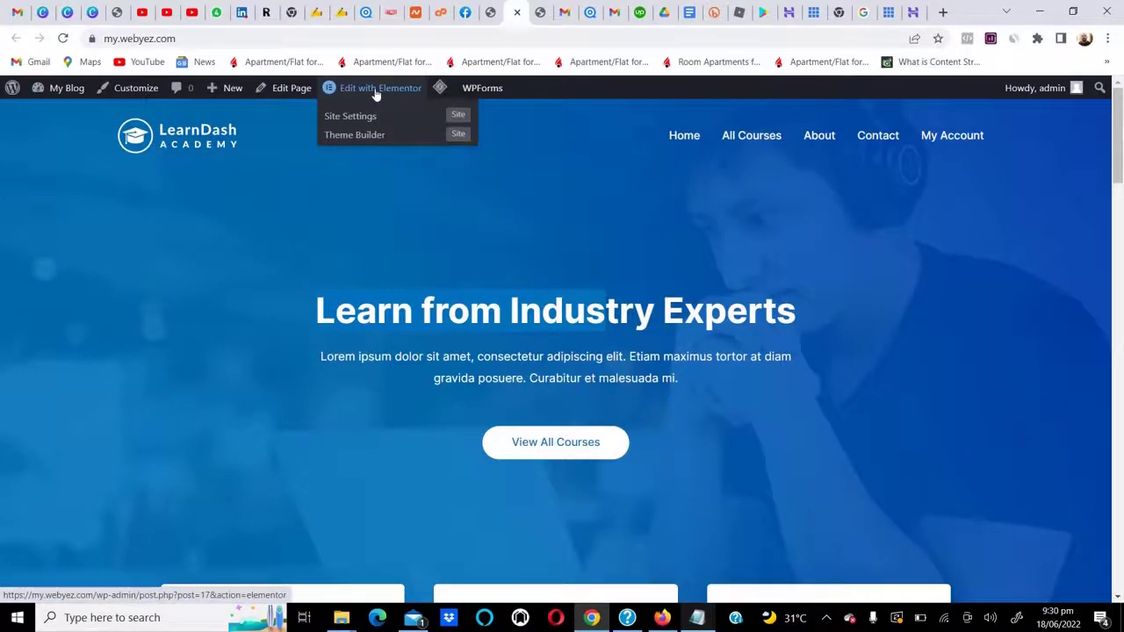
click(376, 94)
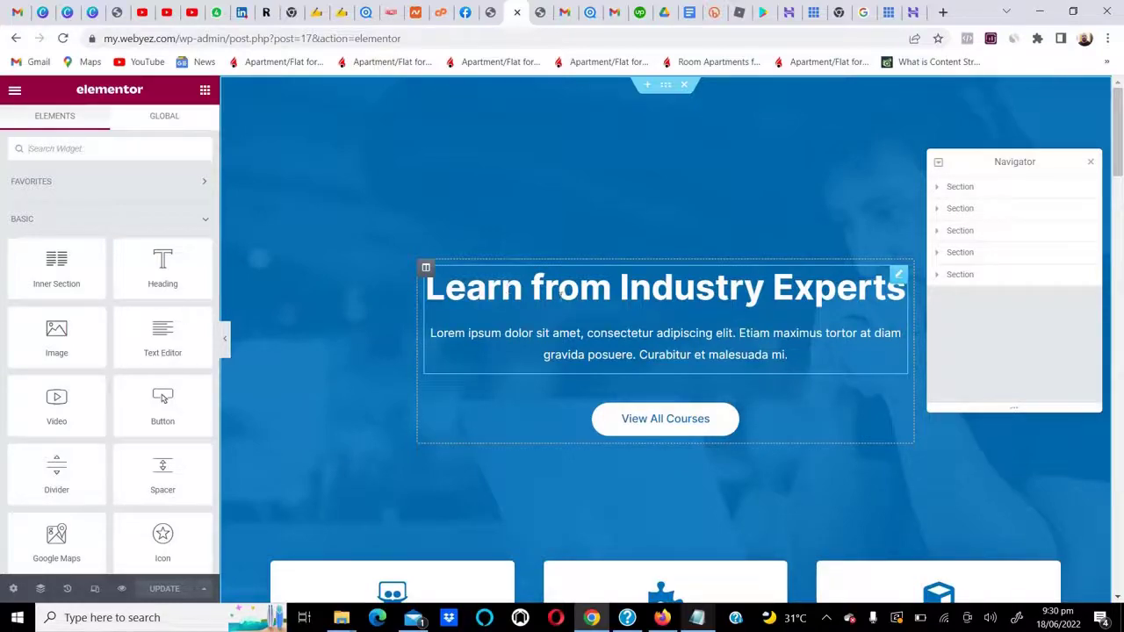
Step: Replace the word "Industry" with "Some" in the hero heading so it reads "Learn from Some Experts"
click(678, 290)
double_click(678, 290)
text(Some)
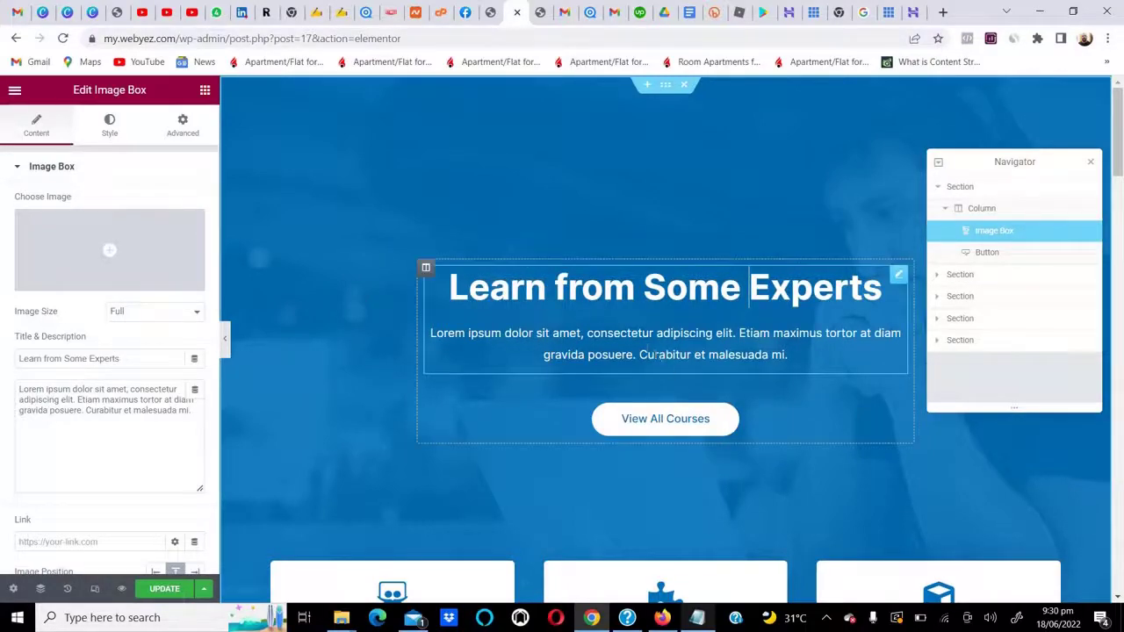
Step: Make the whole hero description paragraph bold and open the View All Courses button's settings
click(632, 335)
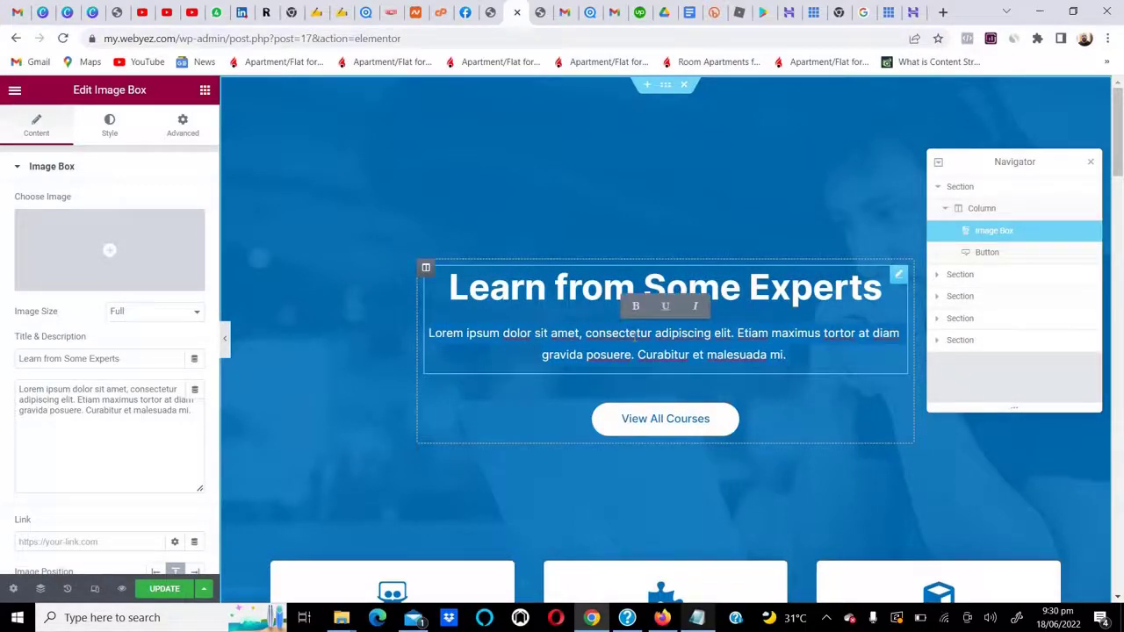
key(ctrl+a)
click(636, 306)
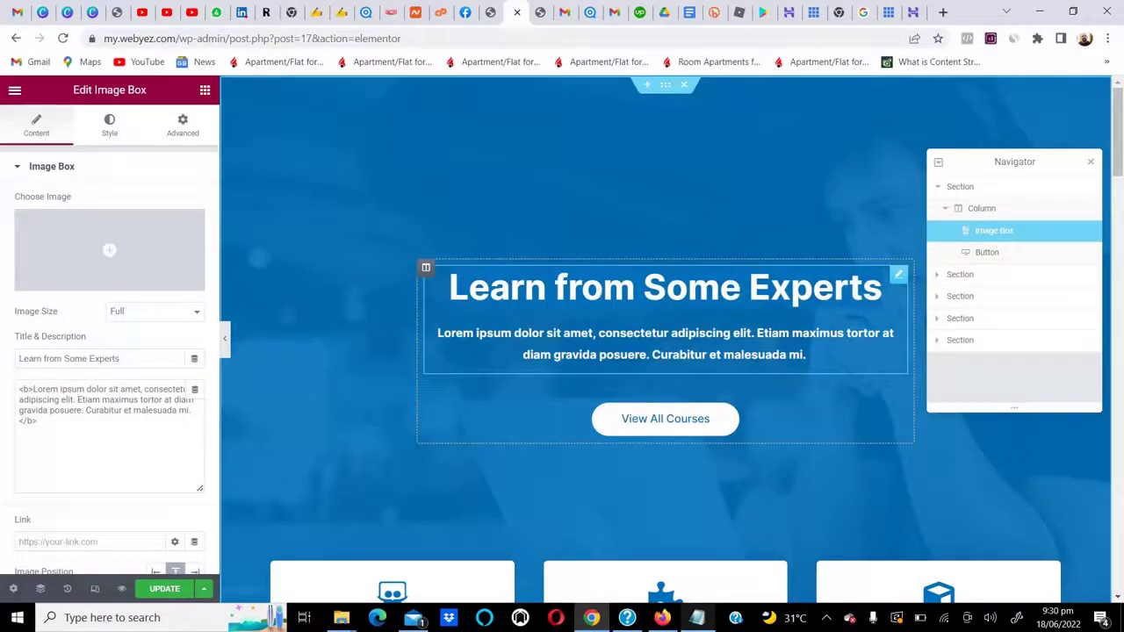
click(661, 425)
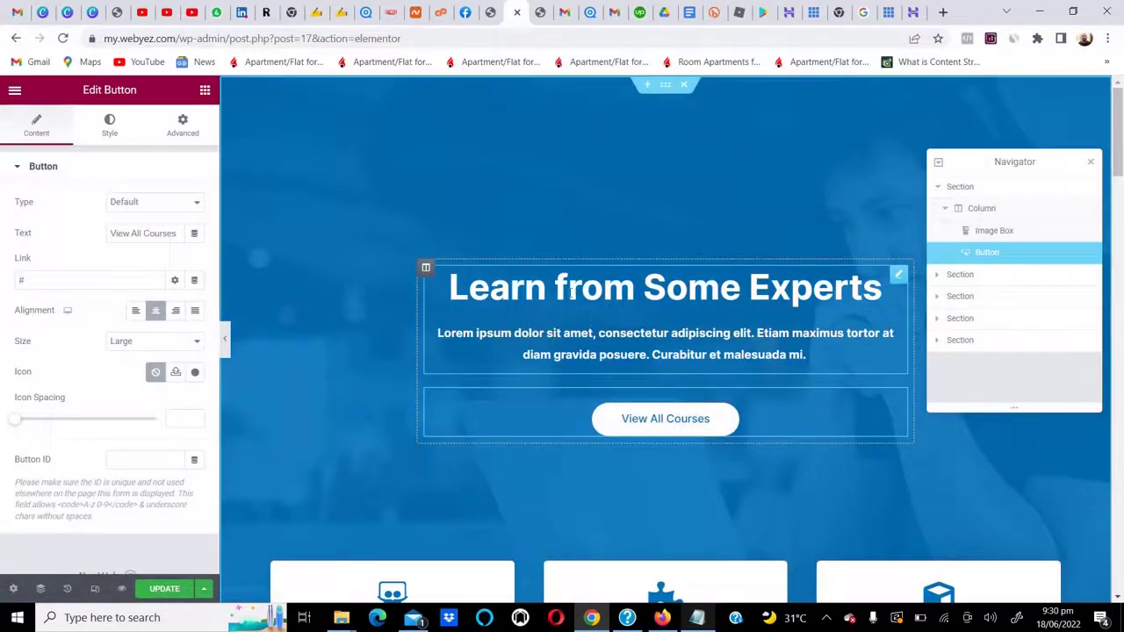
Step: Select the hero section's image box and examine its title and description text in the widget settings
click(572, 302)
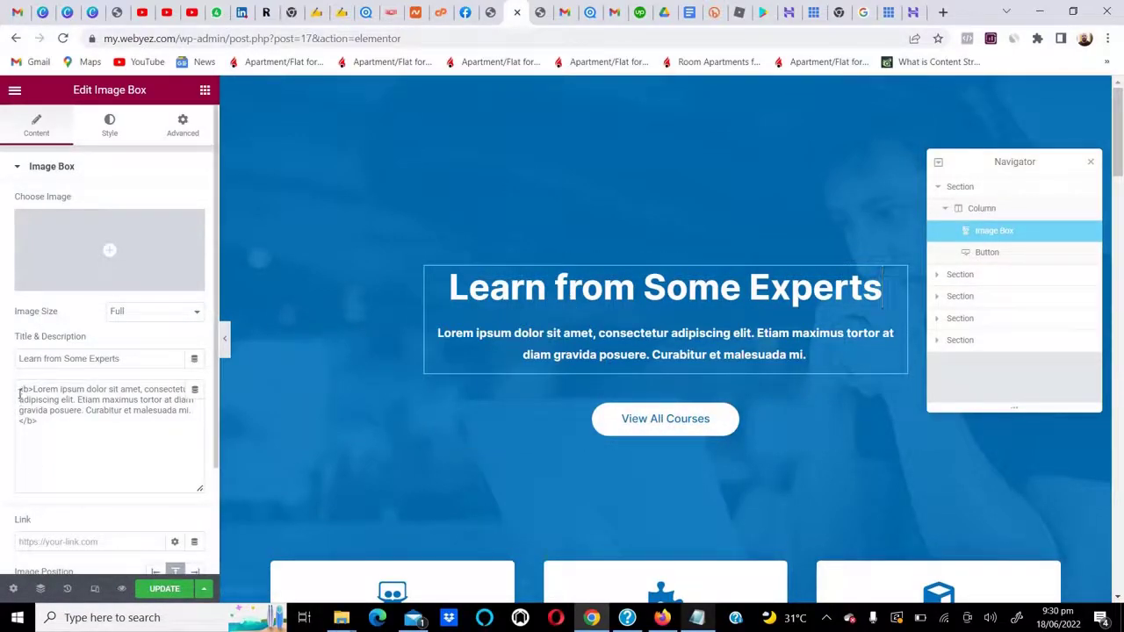
drag(20, 389, 101, 456)
triple_click(95, 389)
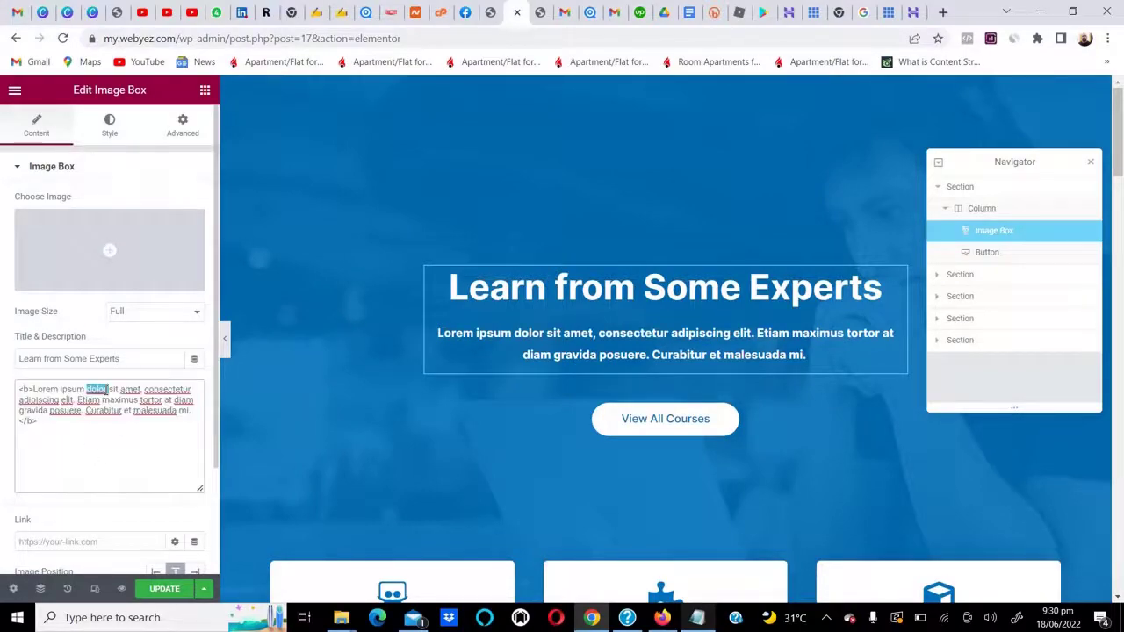
click(527, 290)
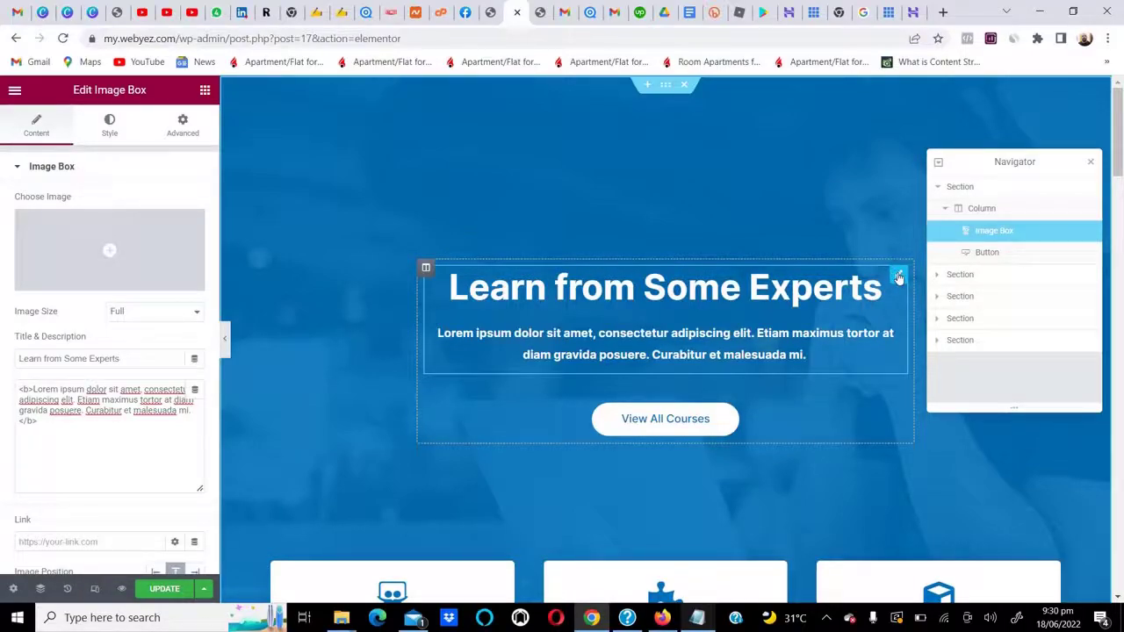
triple_click(26, 359)
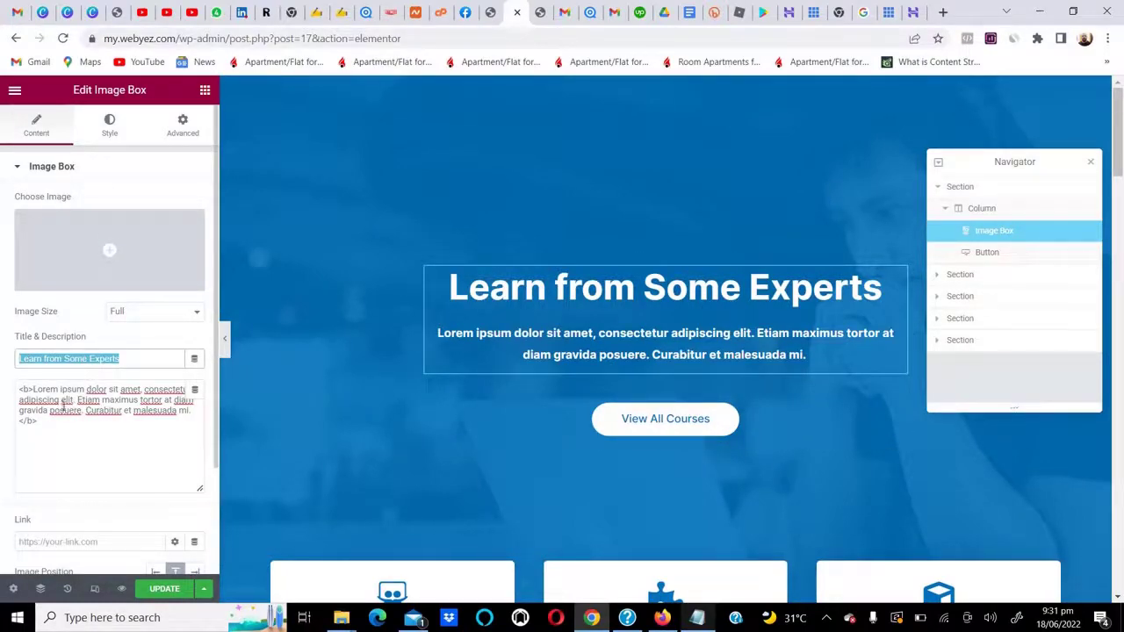
Step: Change the hero button's text to "View All Subjects"
click(659, 419)
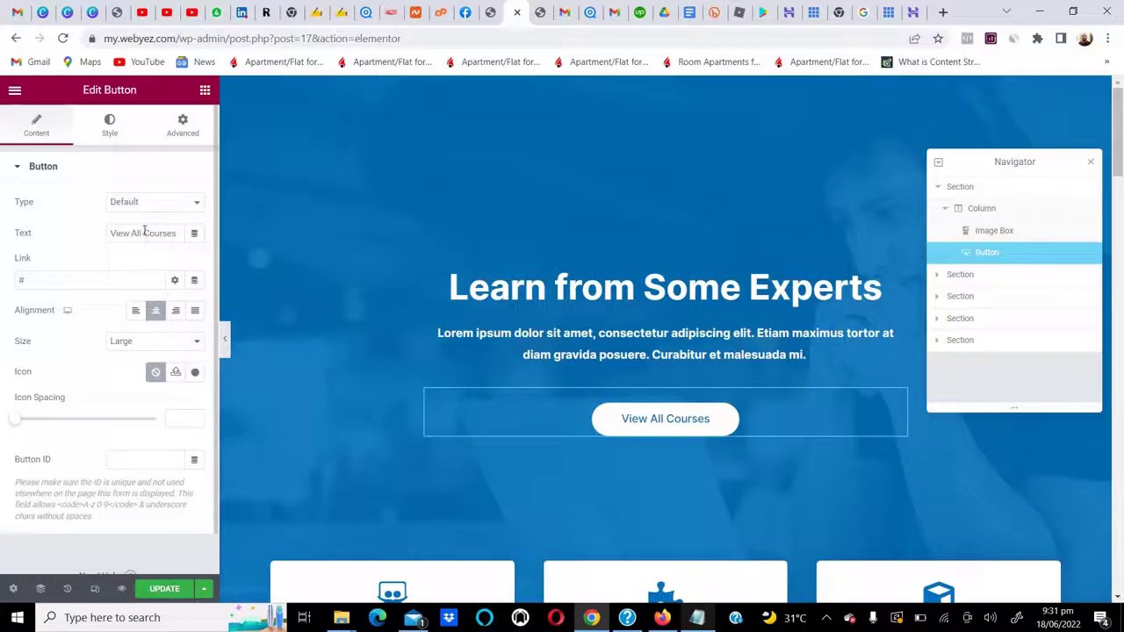
drag(144, 232, 178, 234)
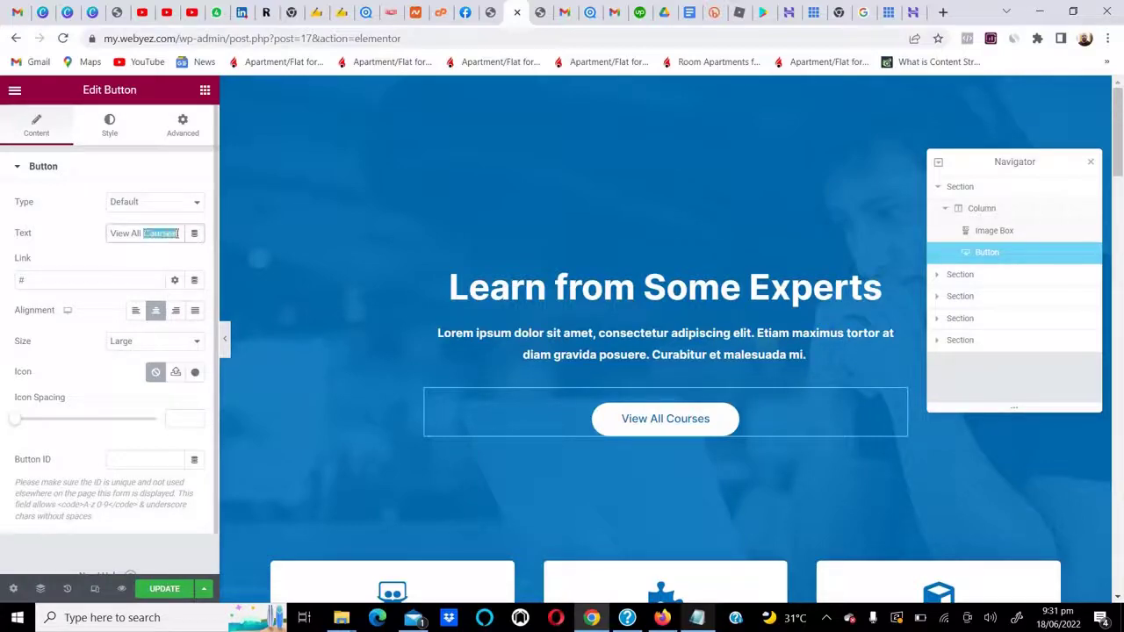
text(Subjects)
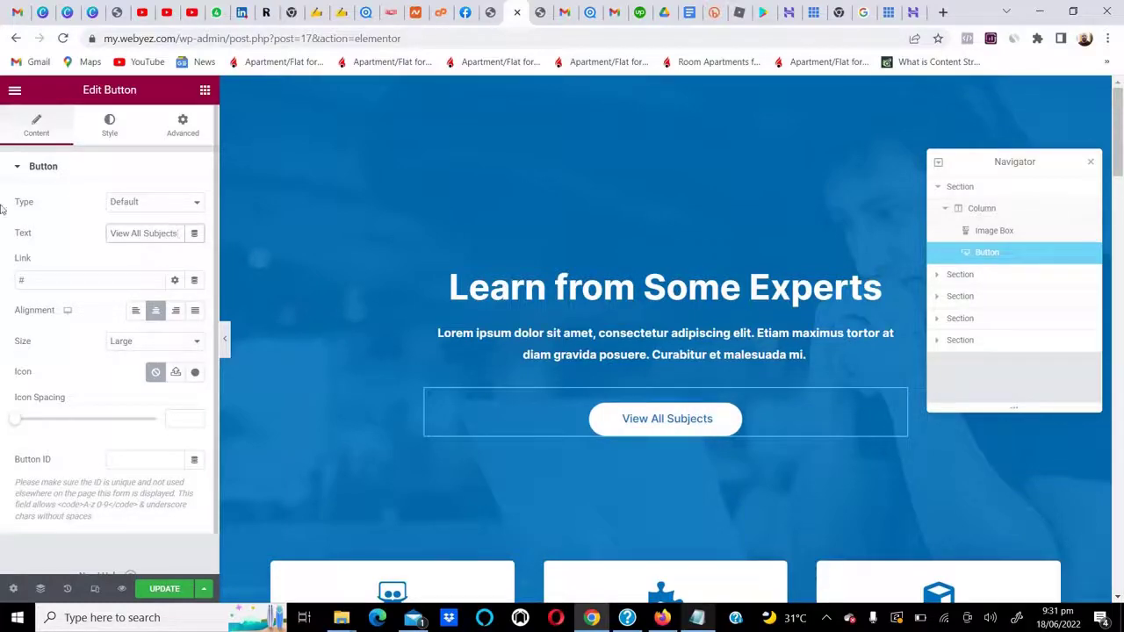
double_click(32, 282)
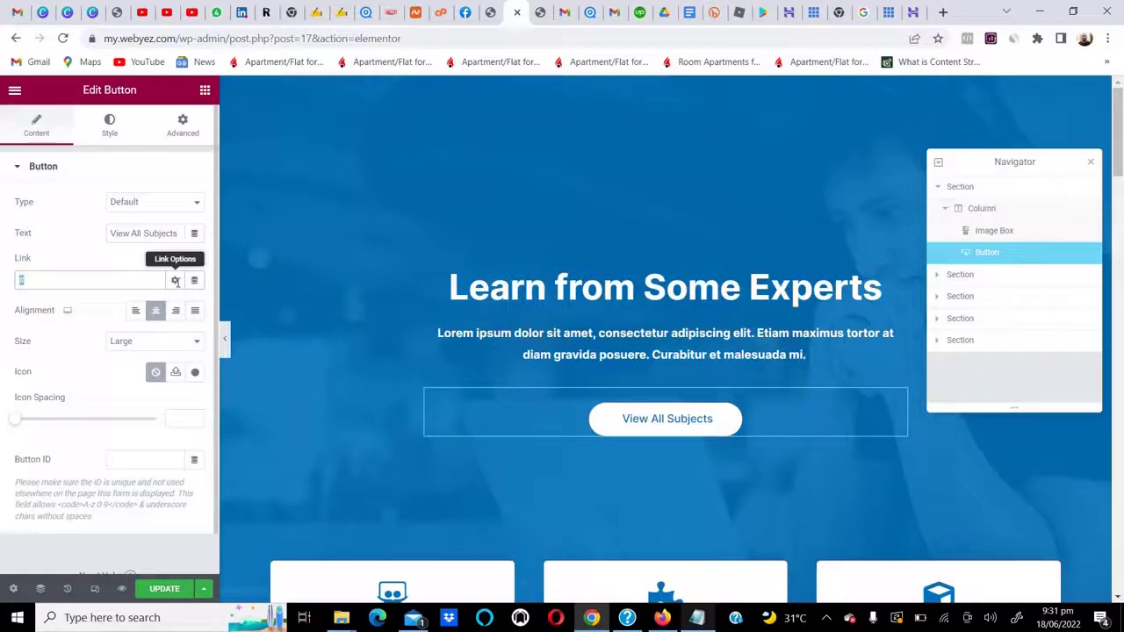
text(https://google)
key(BackSpace)
key(BackSpace)
key(BackSpace)
key(BackSpace)
key(BackSpace)
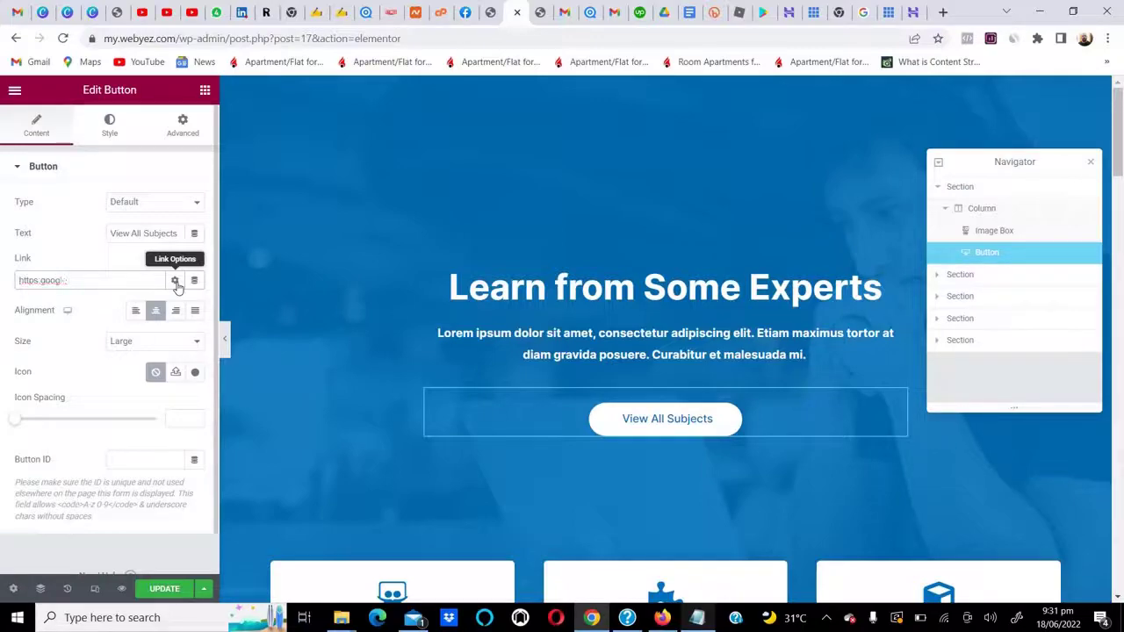
text(://)
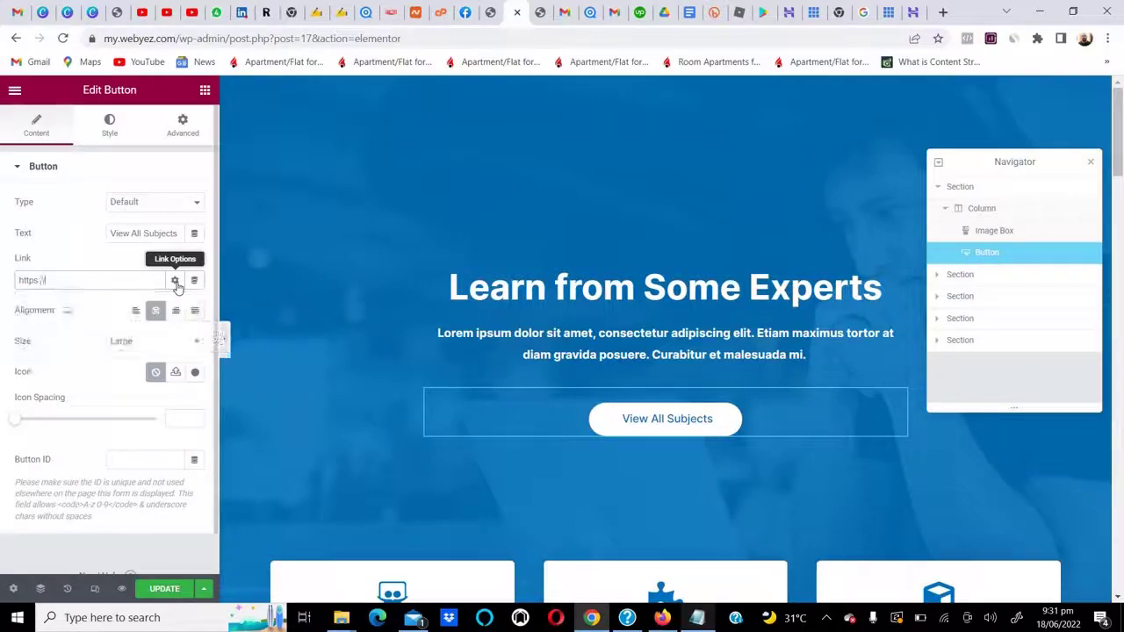
text(google.com)
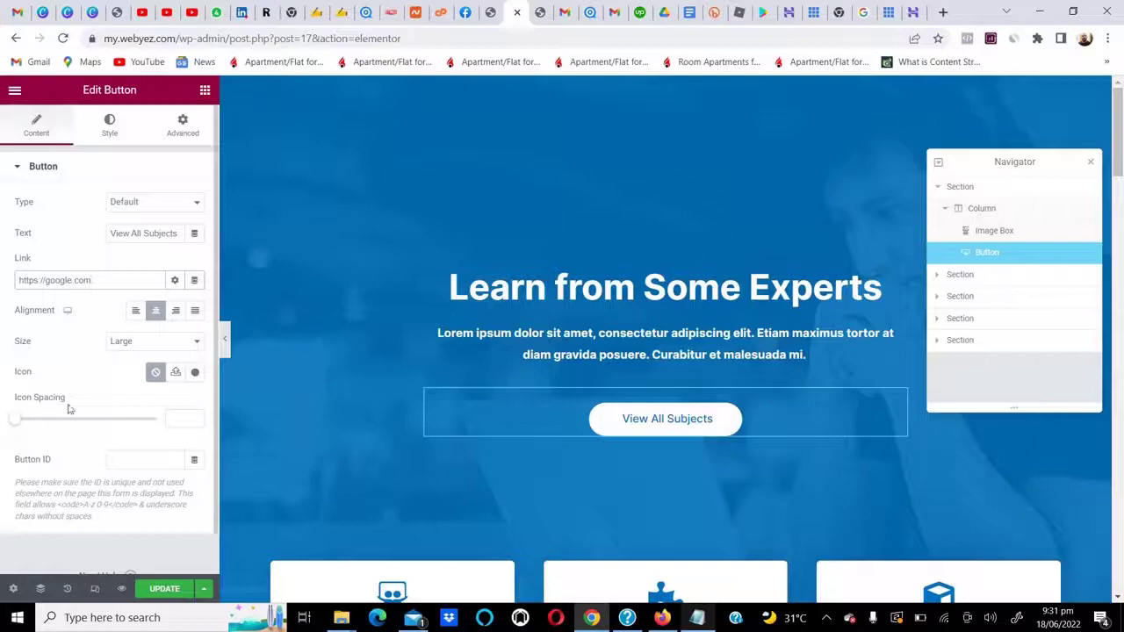
Step: Change the hero button's normal background colour to a strong red
click(109, 127)
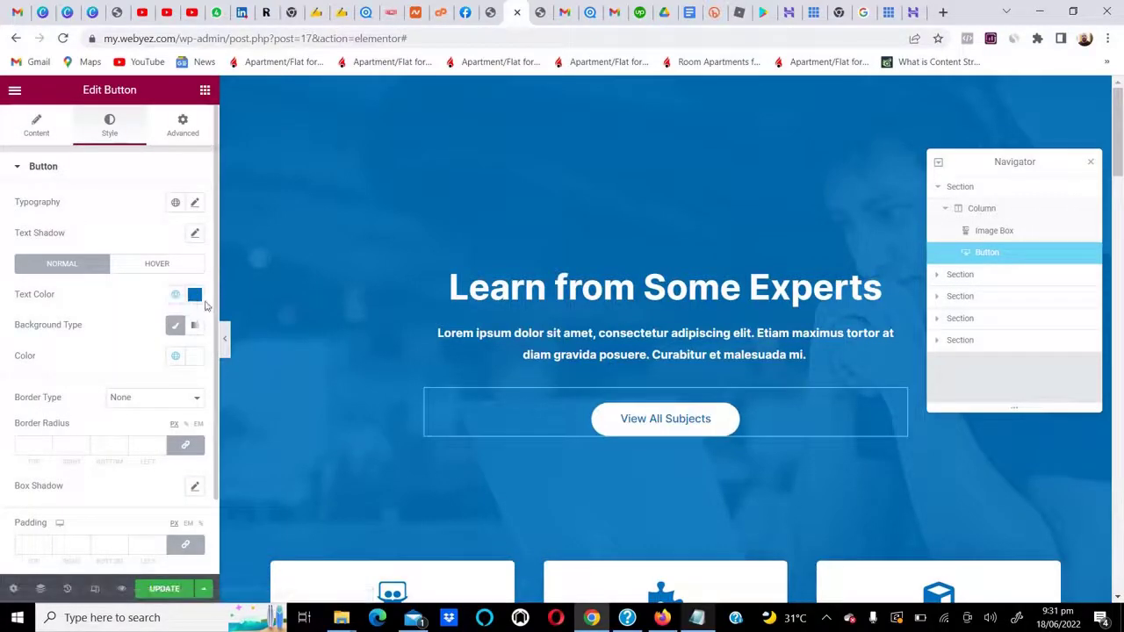
click(168, 333)
click(194, 356)
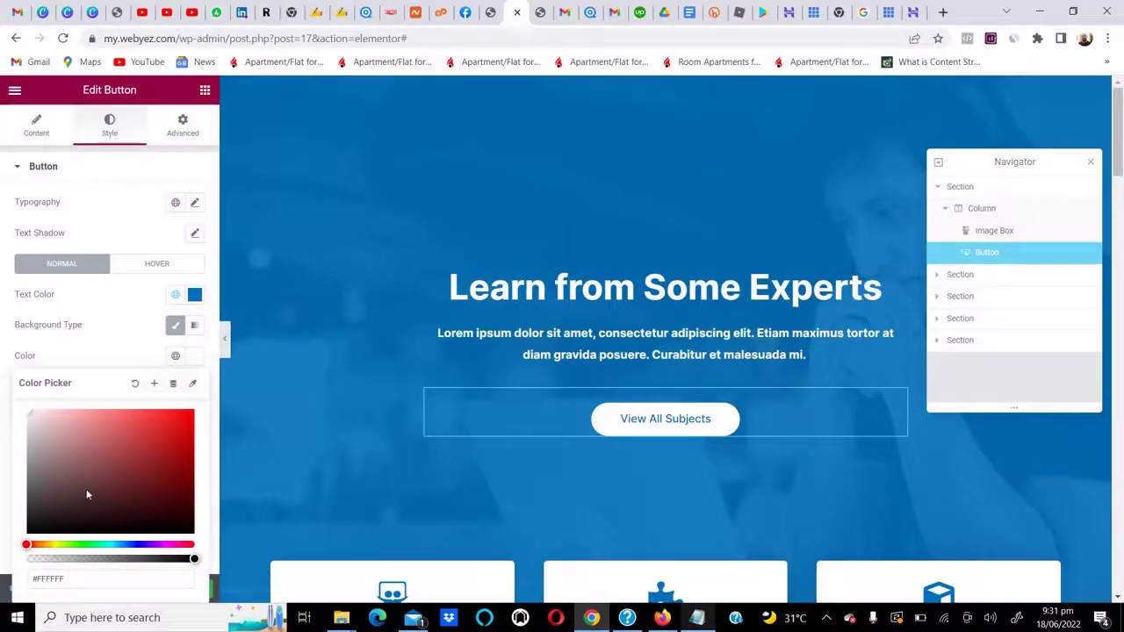
click(189, 546)
click(172, 423)
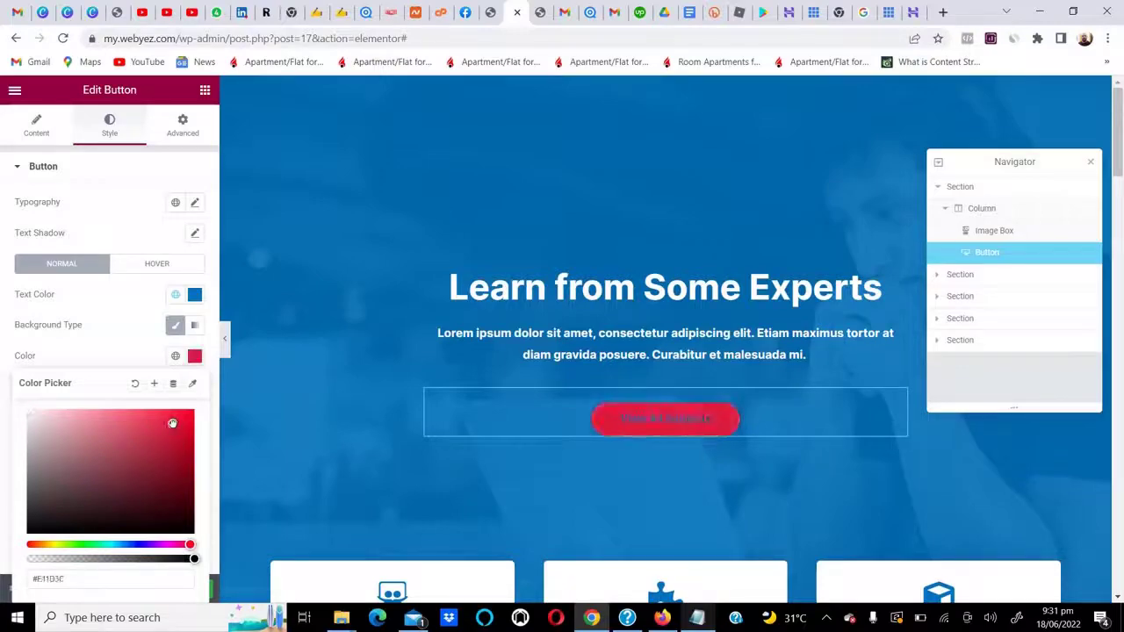
Step: Set the hero button's normal text colour to white, #ffffff
click(195, 296)
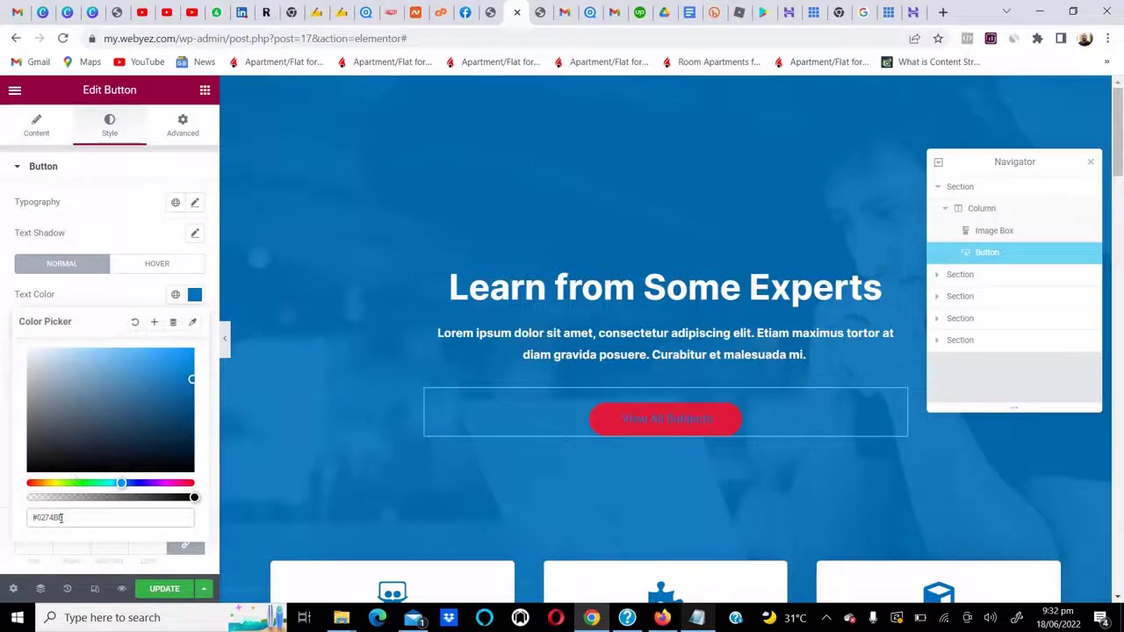
click(61, 518)
text(#ffffff)
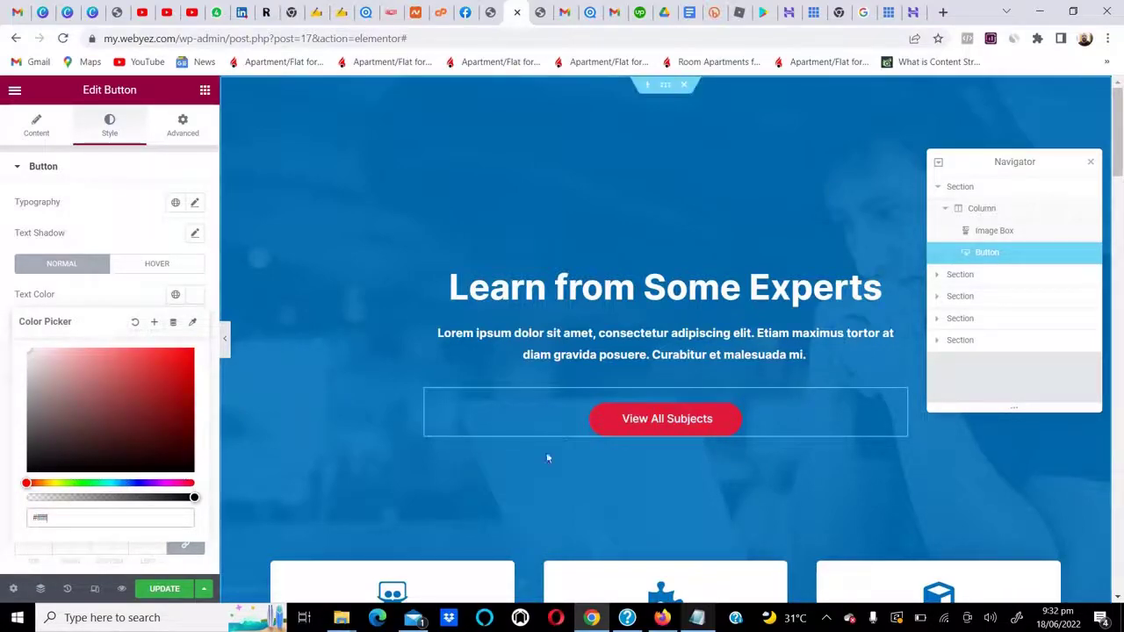
Step: Replace the icon of the Actionable Training box with the ring-shaped Superpowers icon from the icon library
scroll(560, 422, down, 3)
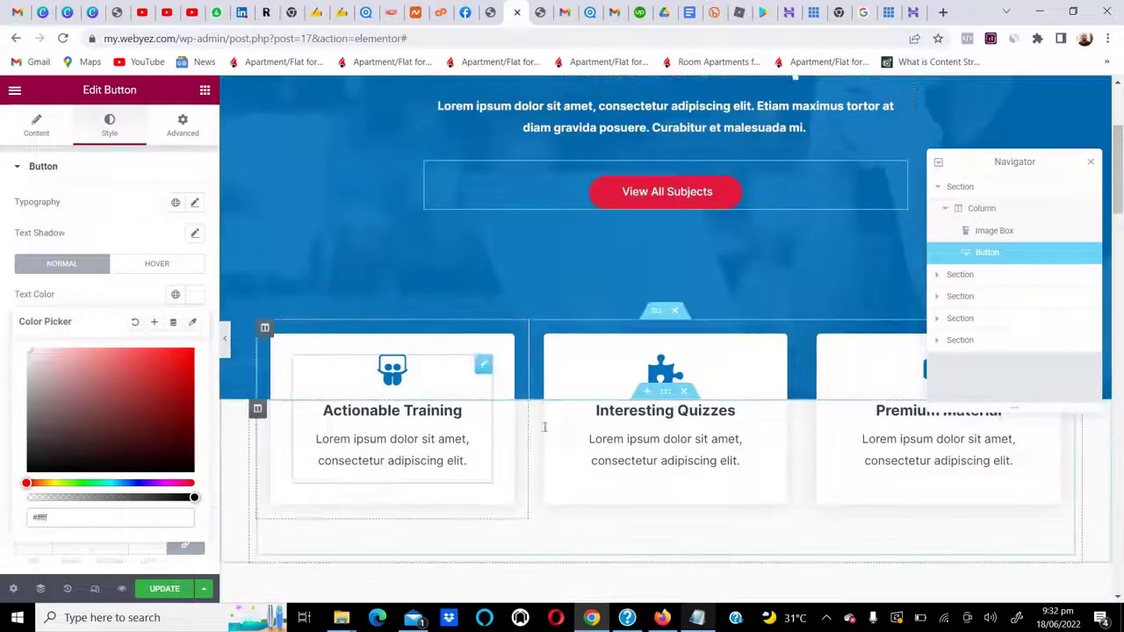
click(482, 365)
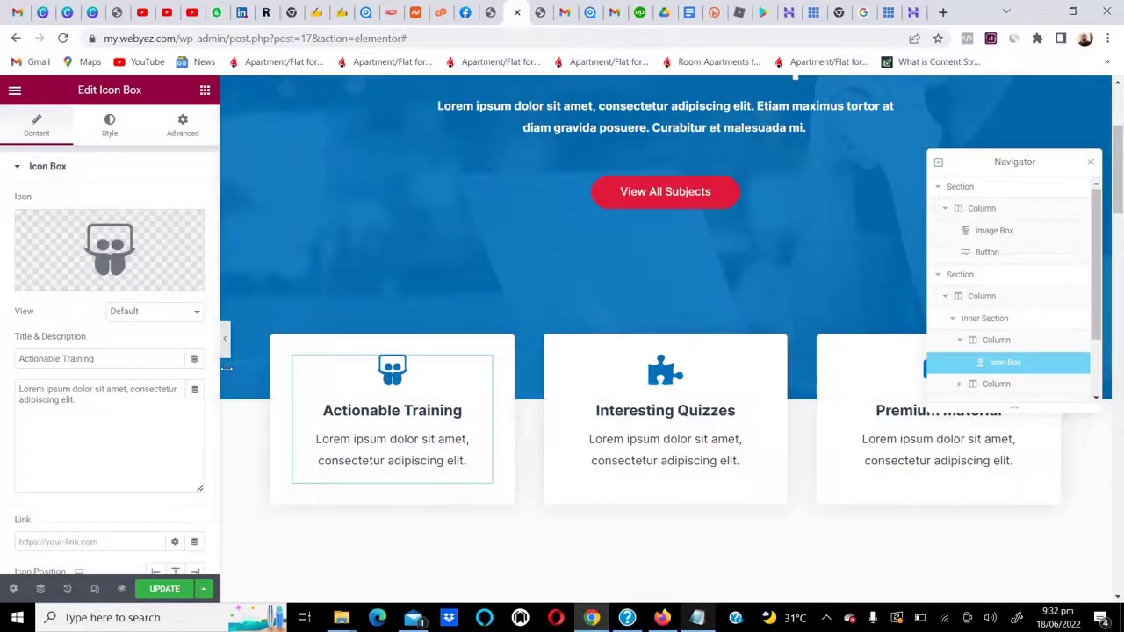
click(66, 281)
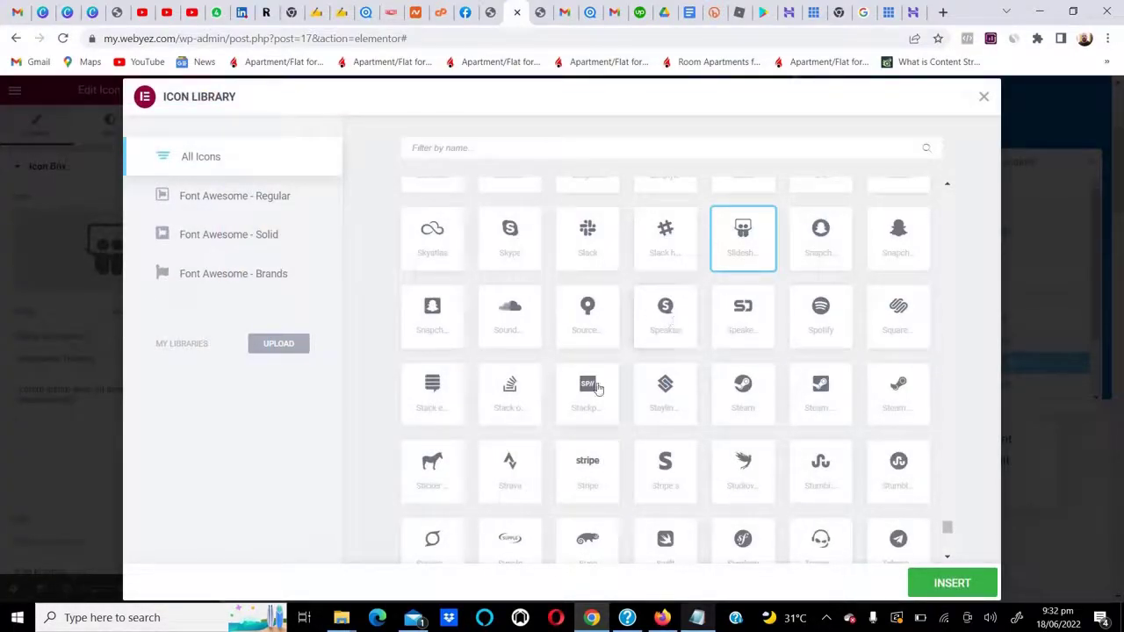
scroll(597, 389, down, 2)
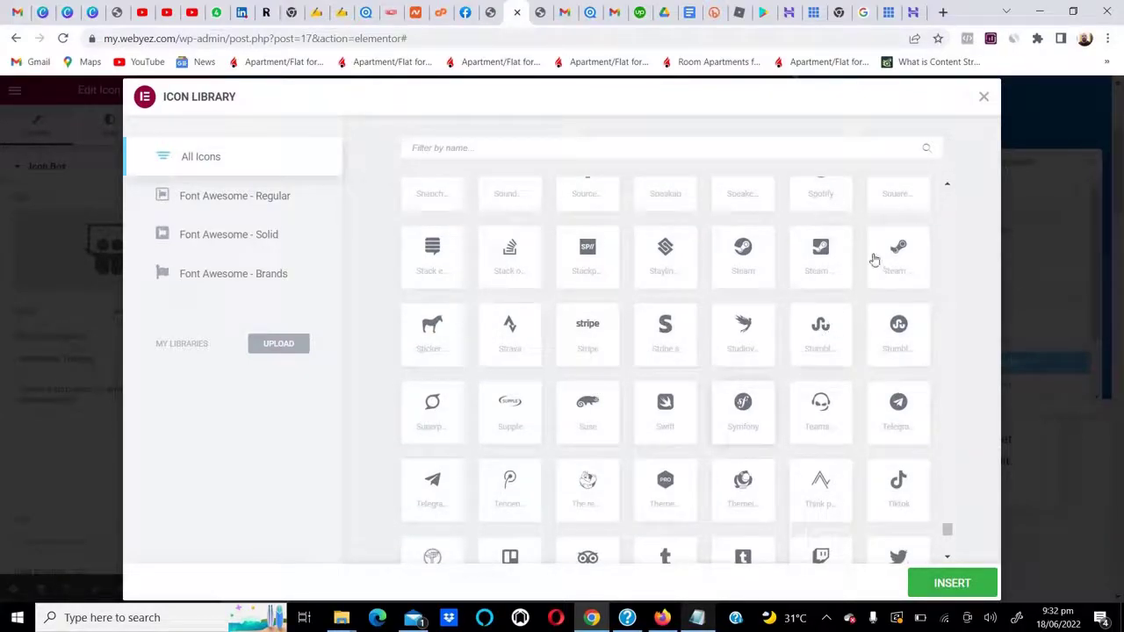
click(952, 583)
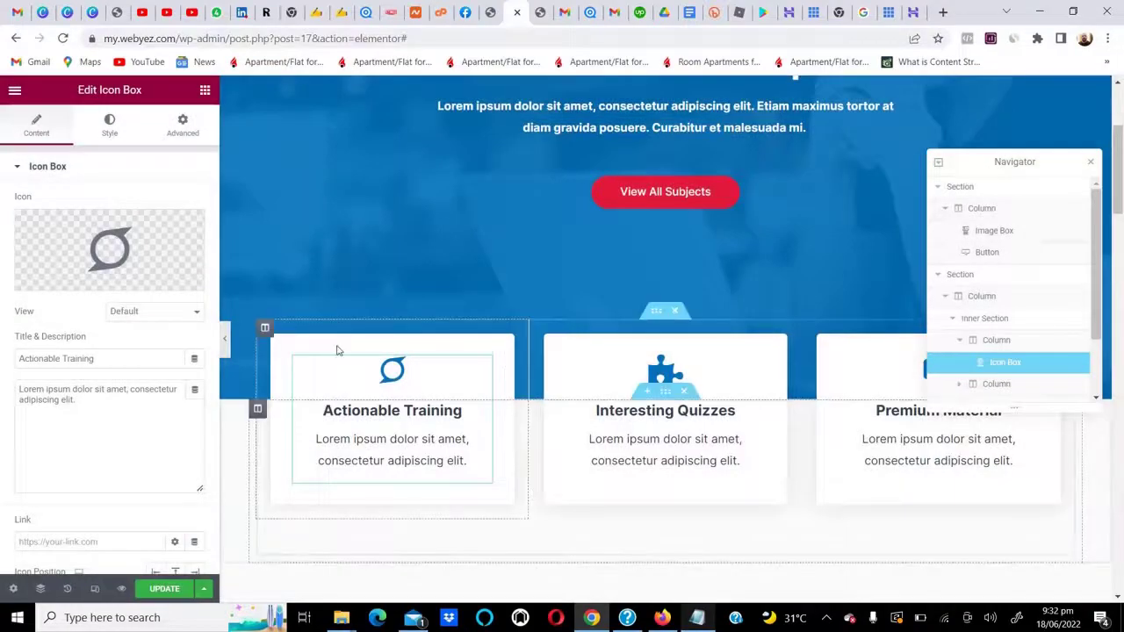
Step: Replace the word "Training" in the first icon box's title so it reads "Actionable Work"
triple_click(348, 410)
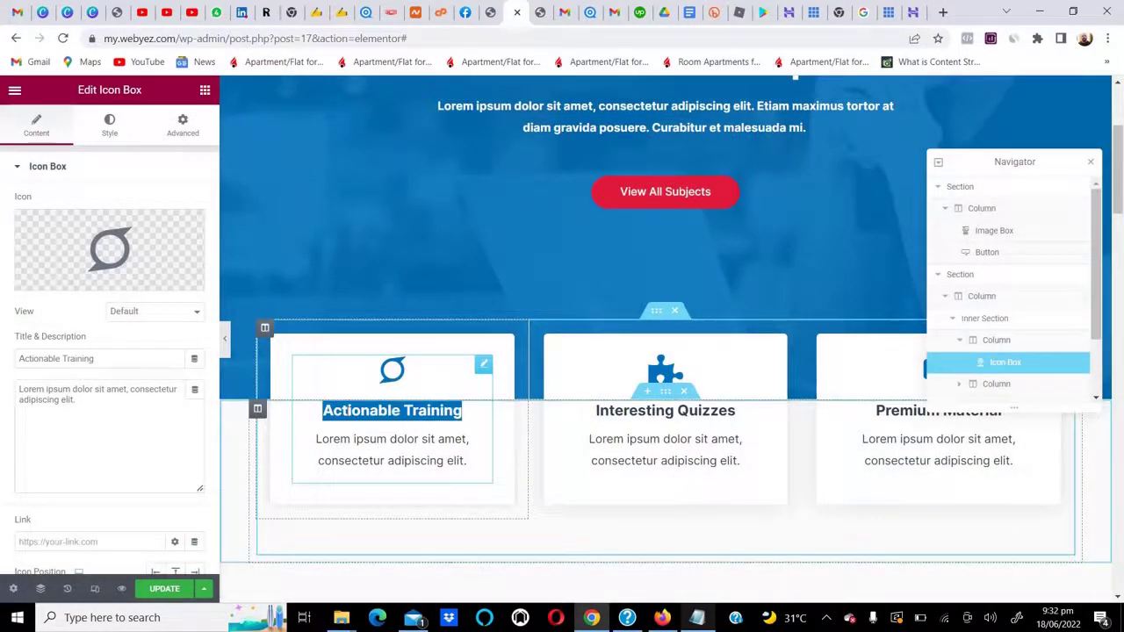
double_click(446, 411)
text(Work)
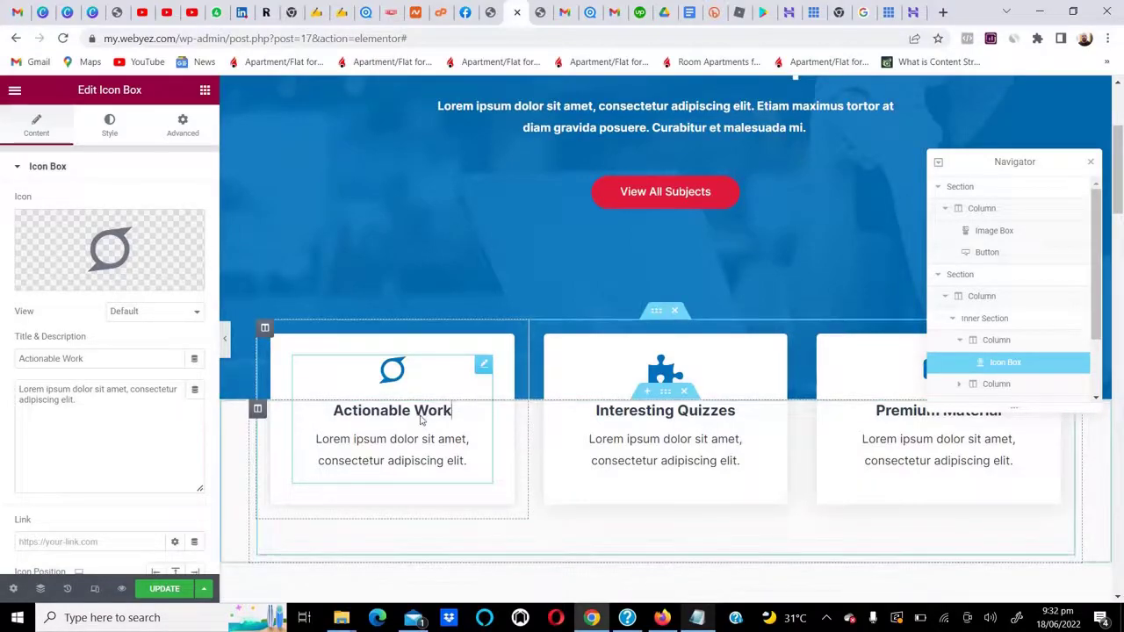
Step: Replace the founder portrait in the Professional Training section with the media library photo of the smiling man in sunglasses
scroll(428, 411, down, 2)
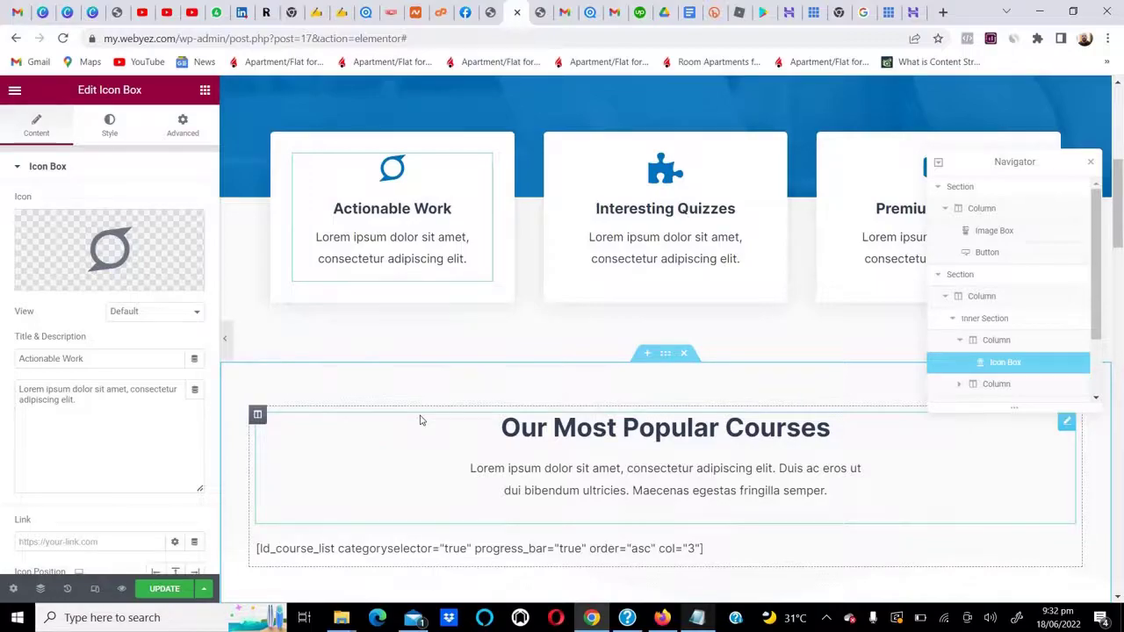
scroll(534, 454, down, 2)
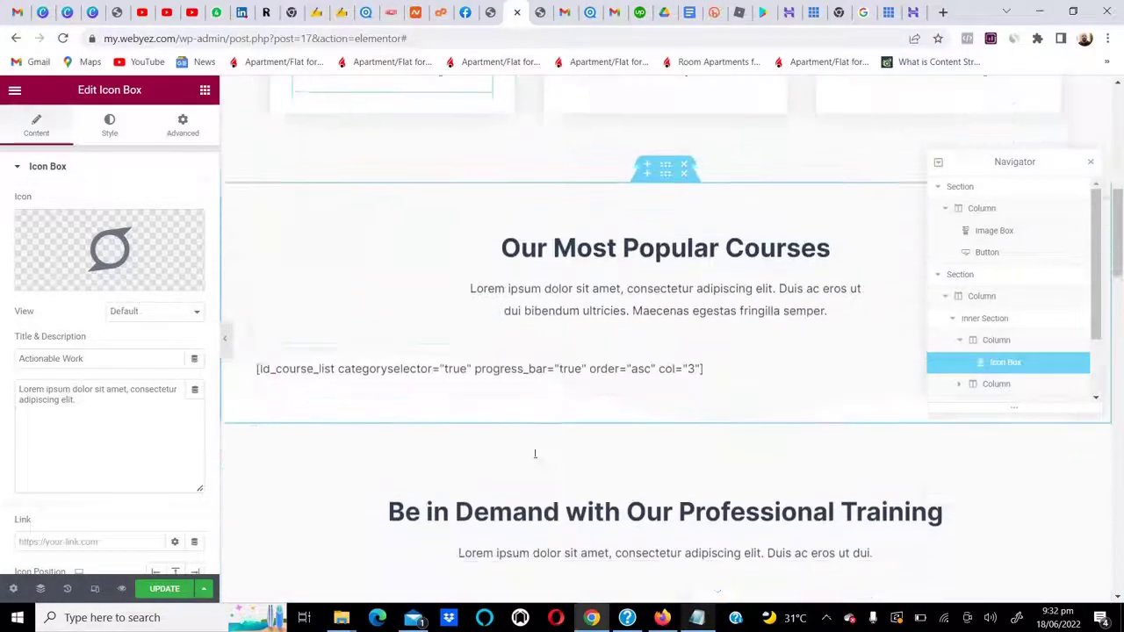
scroll(534, 454, down, 5)
click(632, 149)
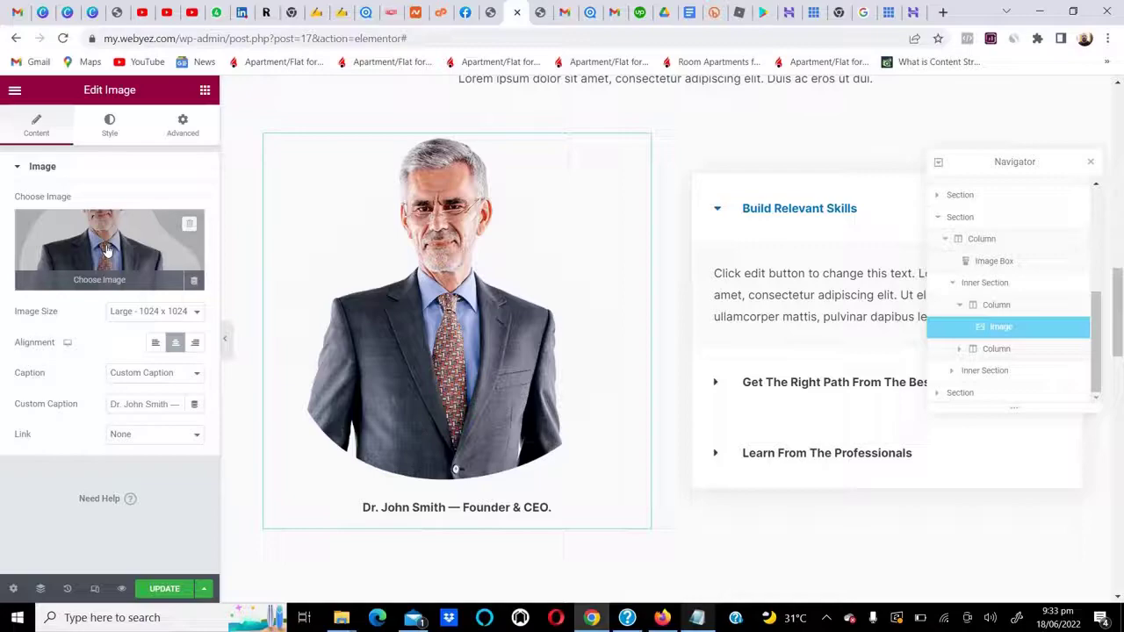
click(169, 314)
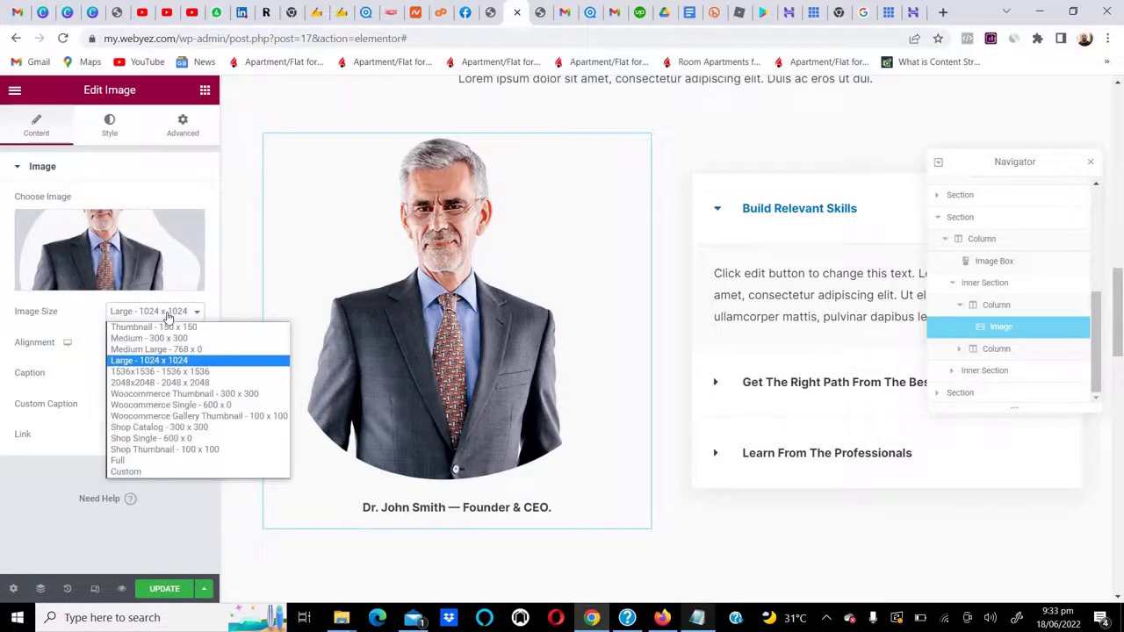
click(168, 315)
click(111, 251)
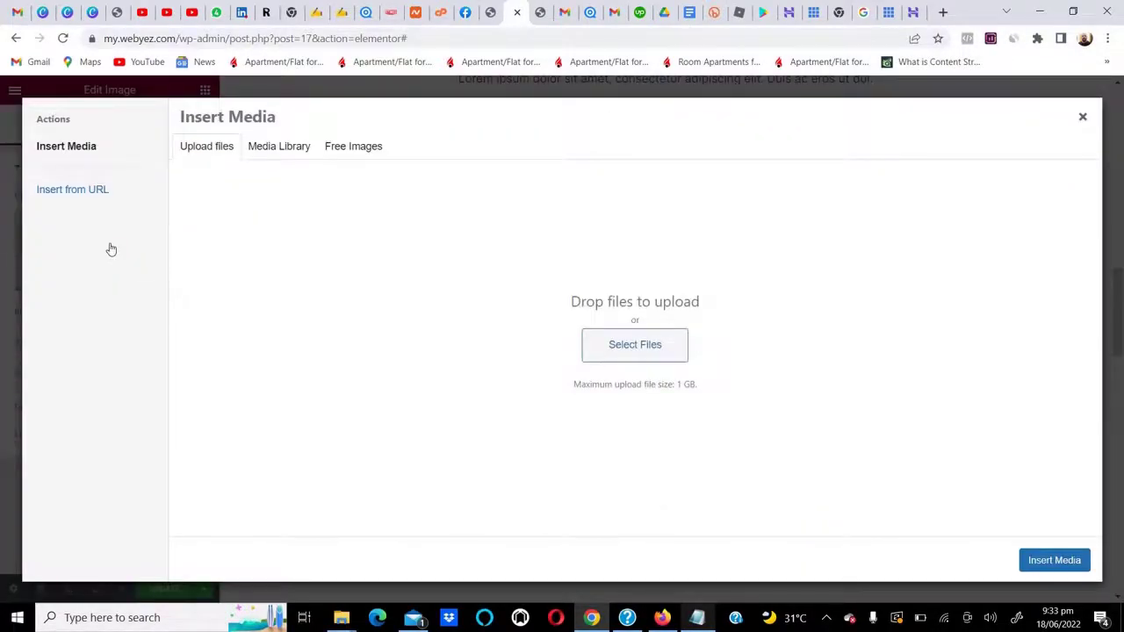
click(268, 146)
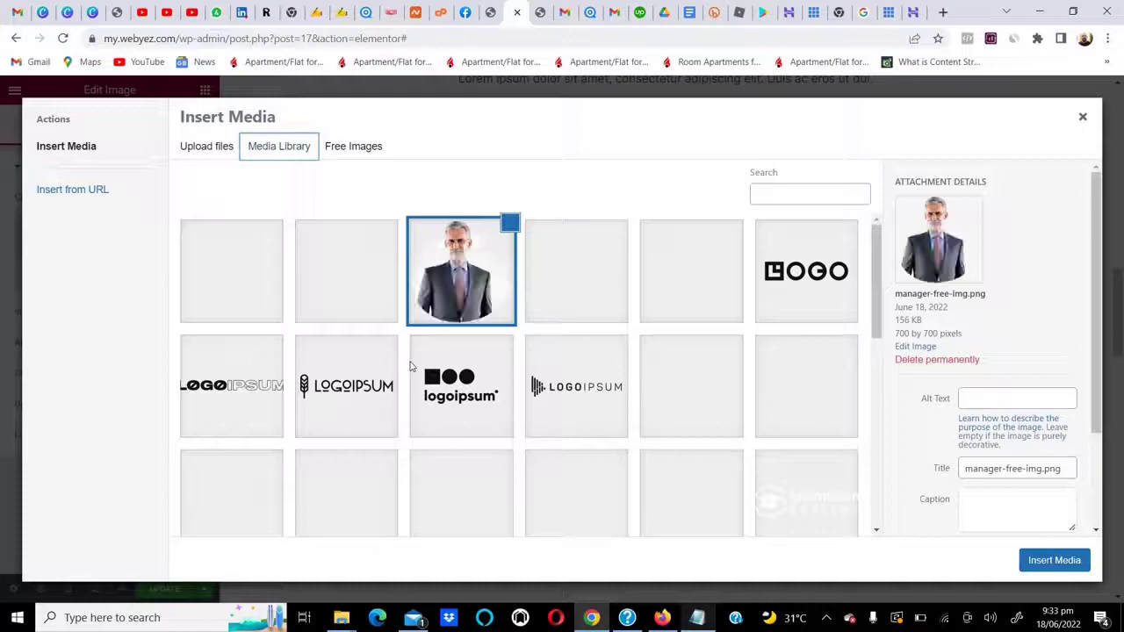
click(576, 273)
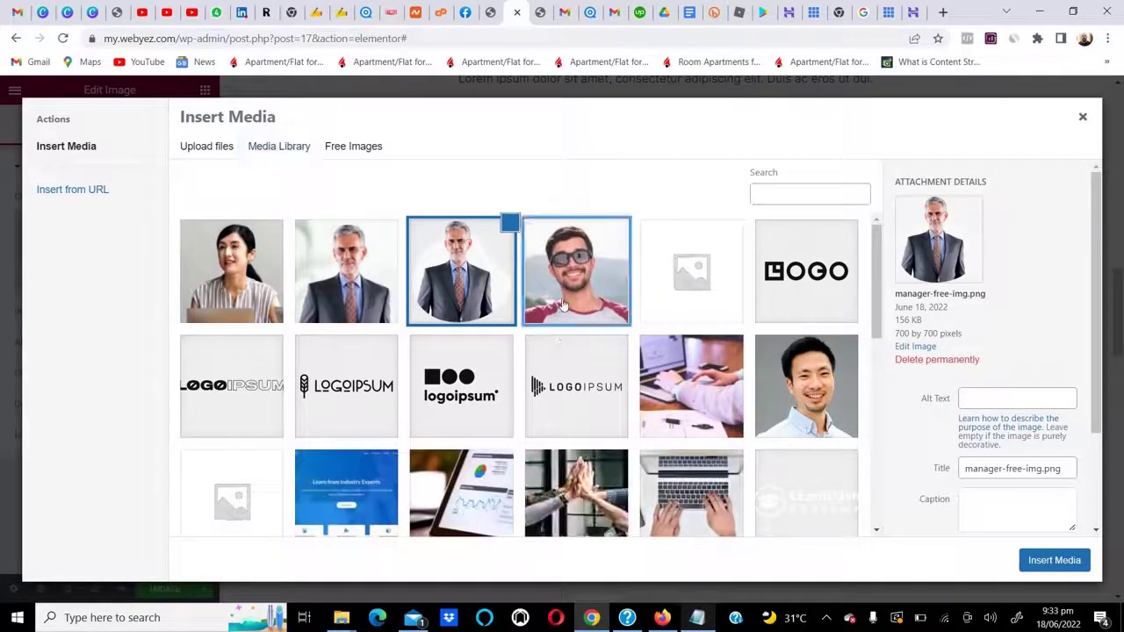
click(1053, 561)
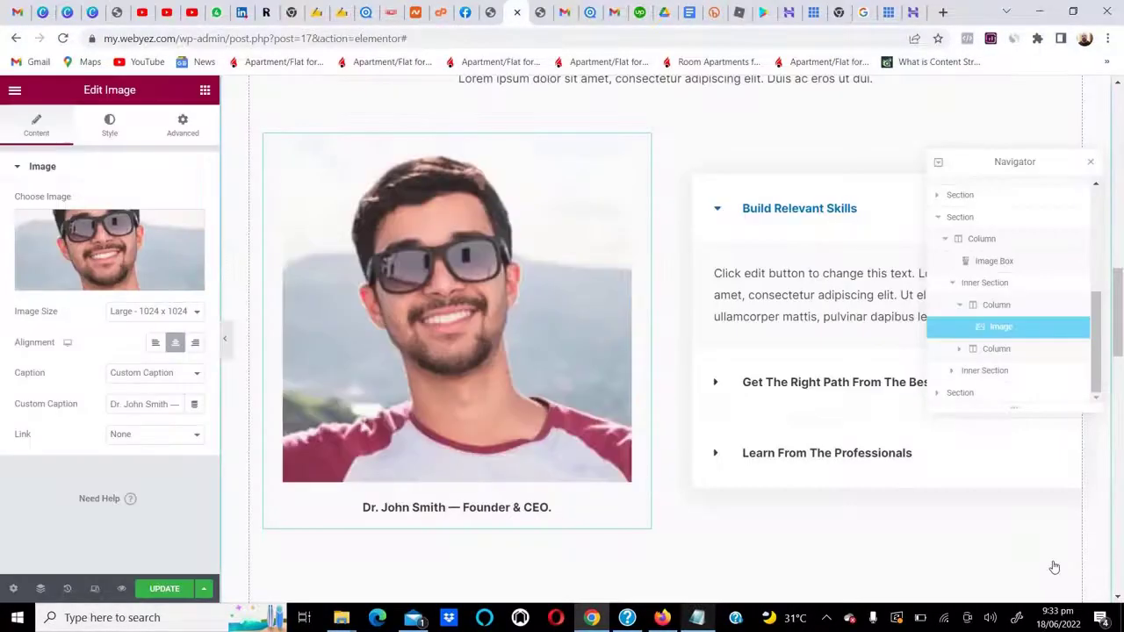
Step: Check the replaced portrait, close the Navigator and bring the testimonials section into view
scroll(615, 350, up, 4)
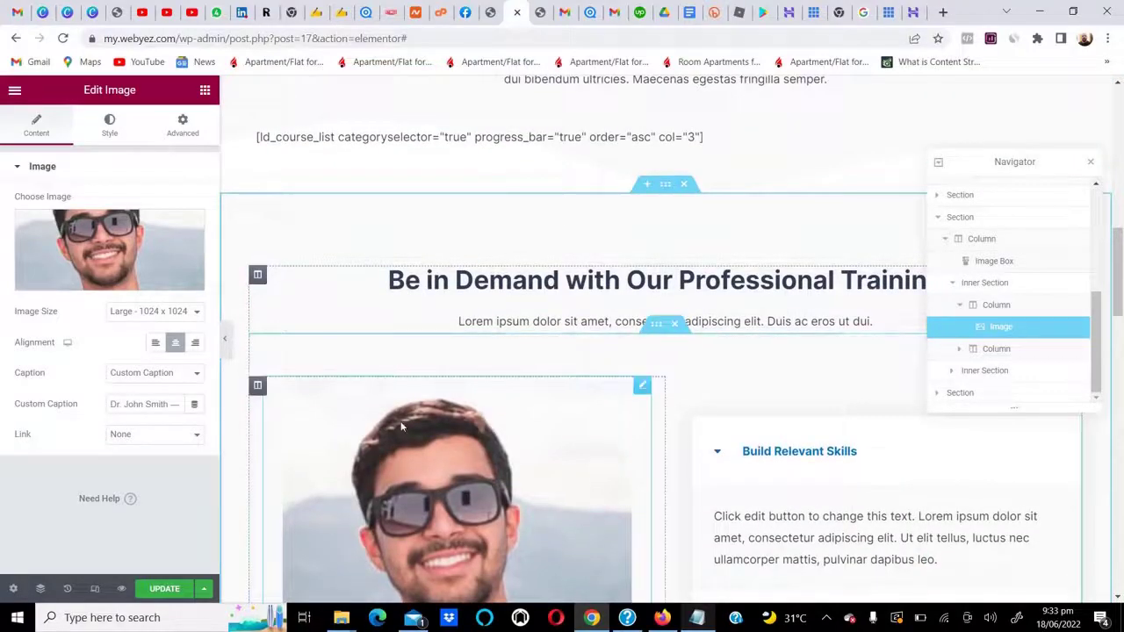
scroll(401, 420, down, 2)
scroll(400, 424, down, 2)
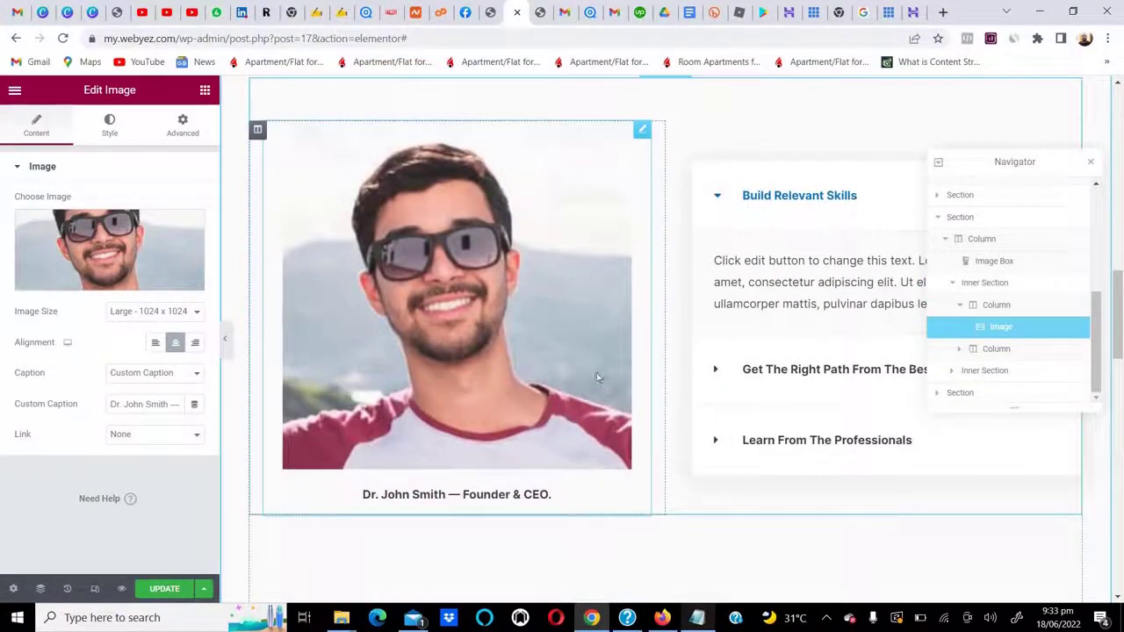
click(1092, 167)
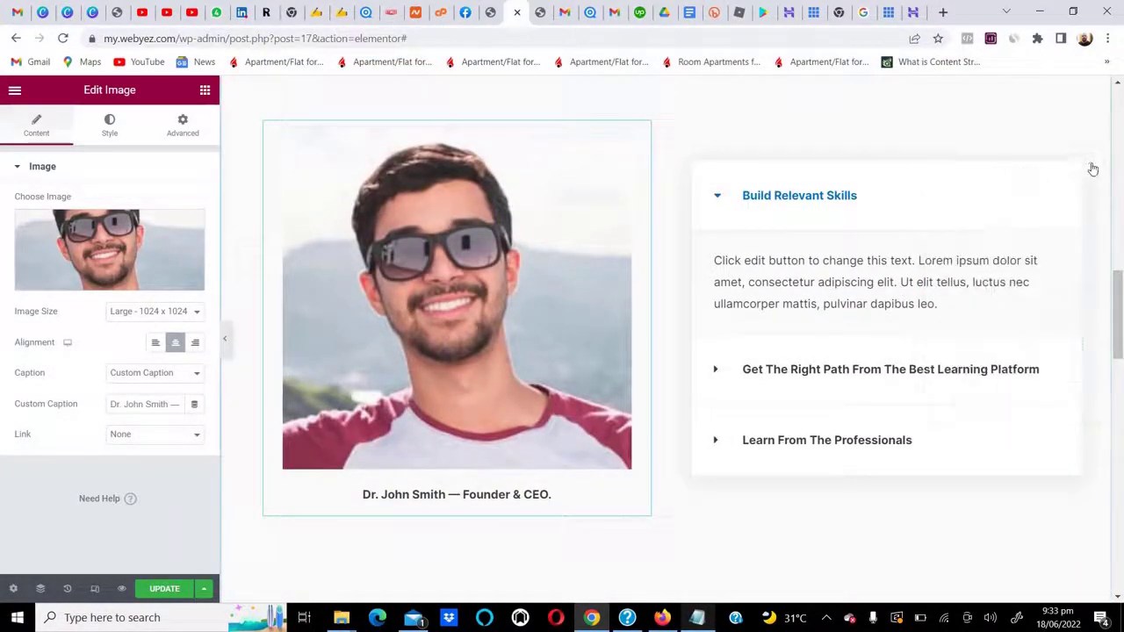
scroll(703, 455, down, 8)
scroll(705, 453, down, 1)
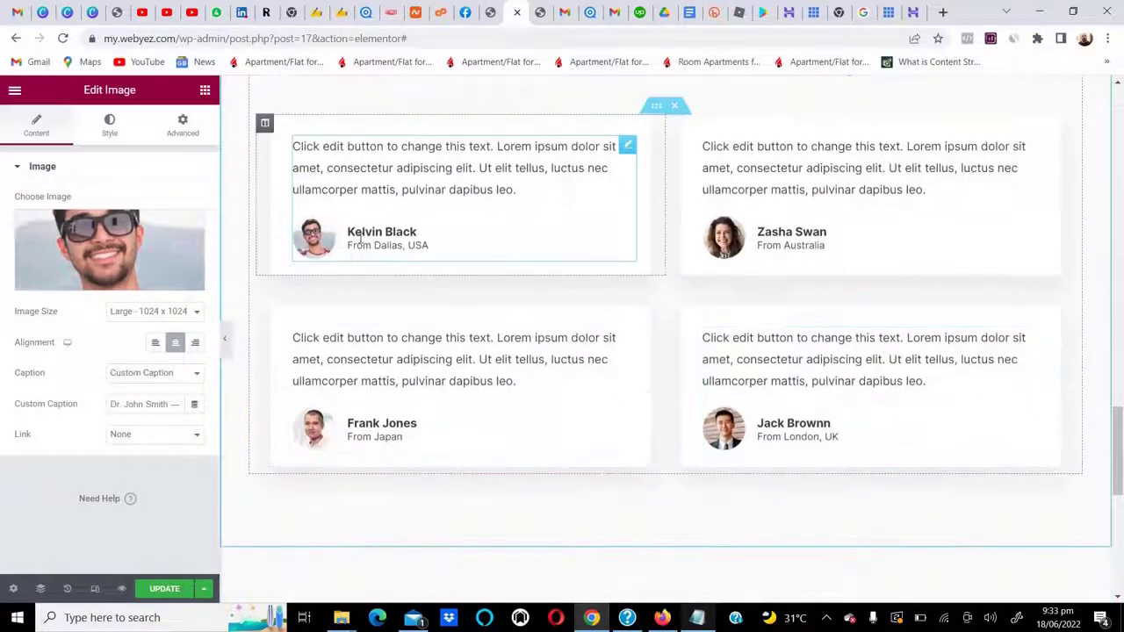
Step: Add a single-column section below the testimonials and place a Video widget in it
click(378, 192)
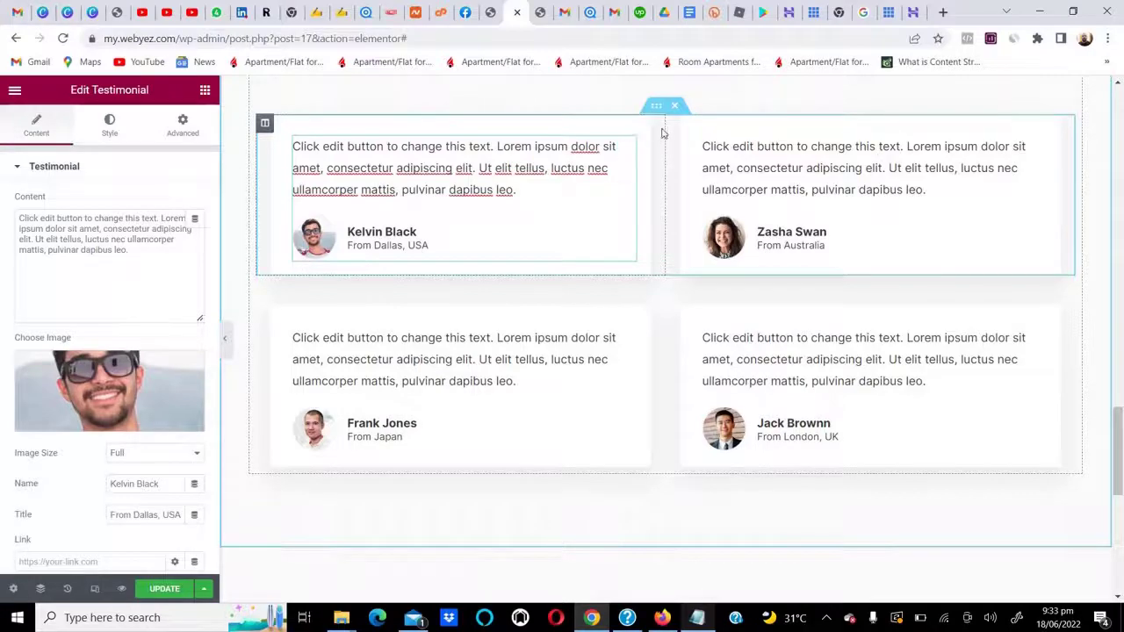
scroll(589, 192, down, 5)
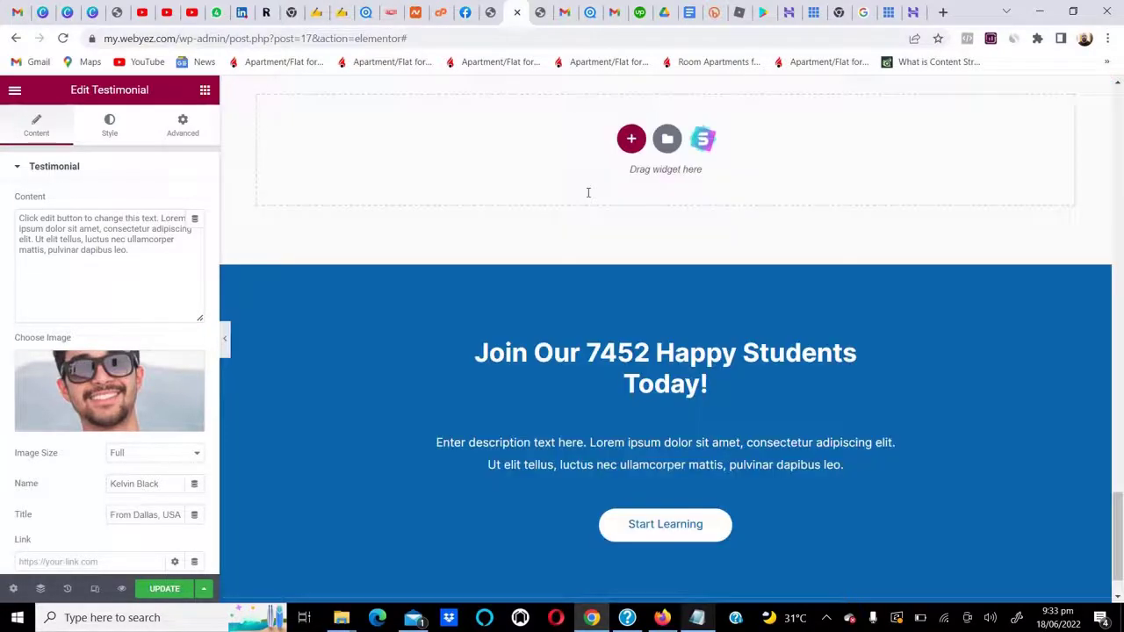
click(631, 139)
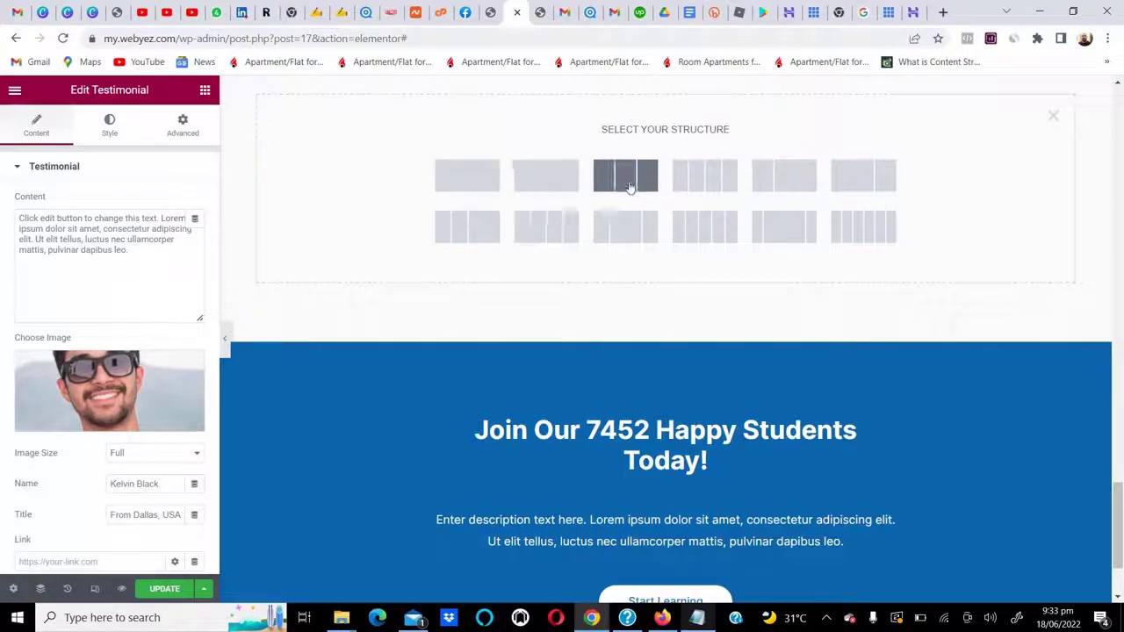
click(467, 183)
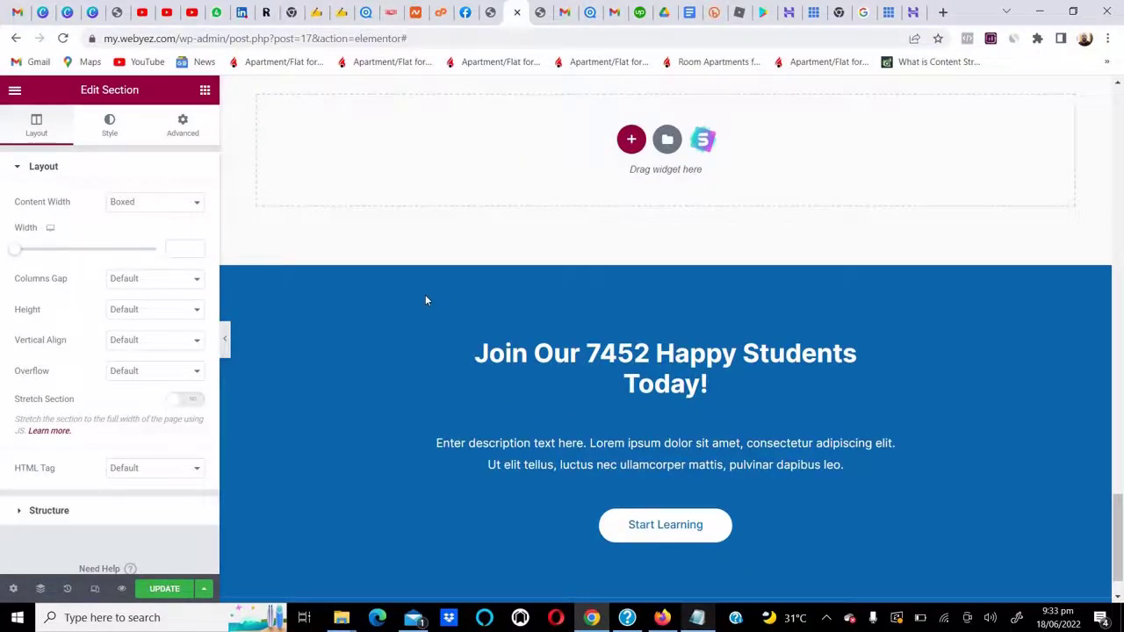
scroll(425, 297, up, 2)
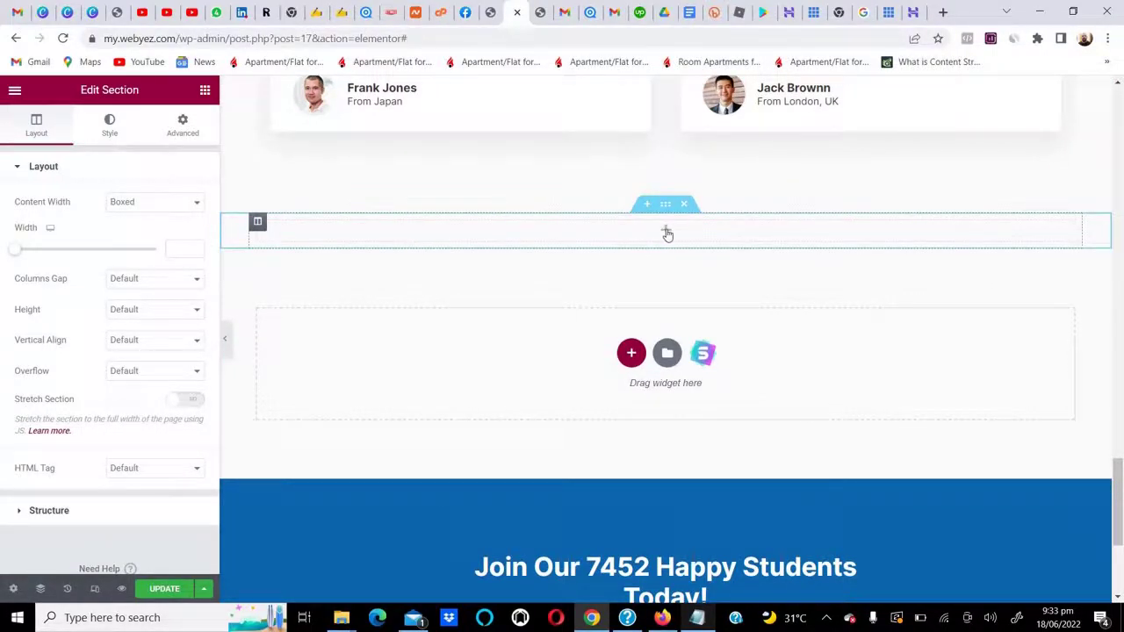
click(667, 233)
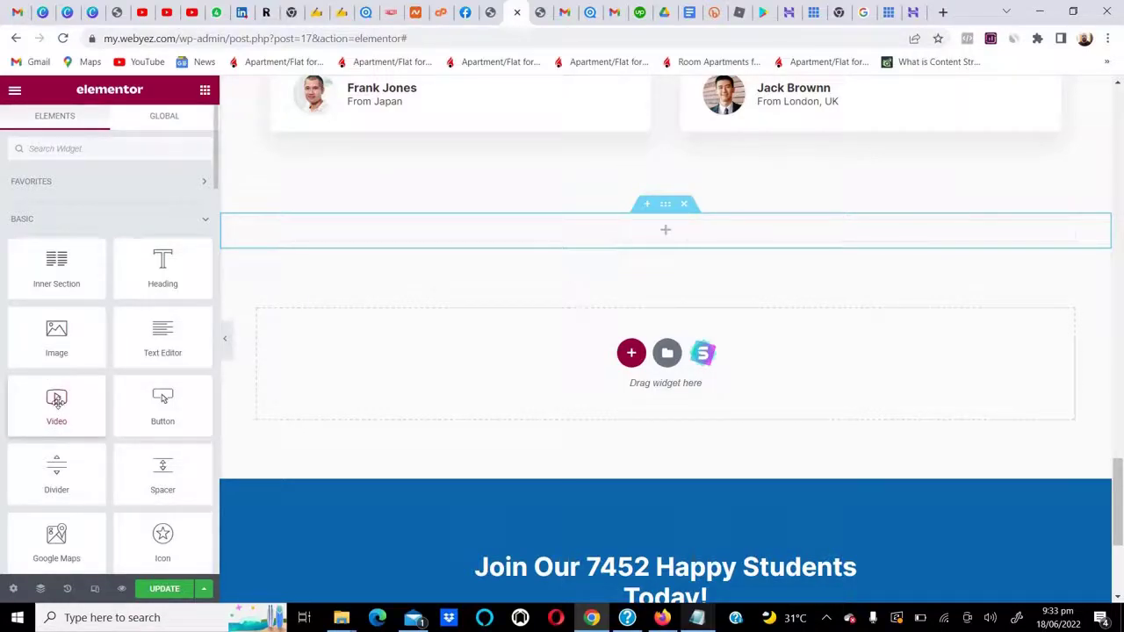
drag(56, 400, 651, 234)
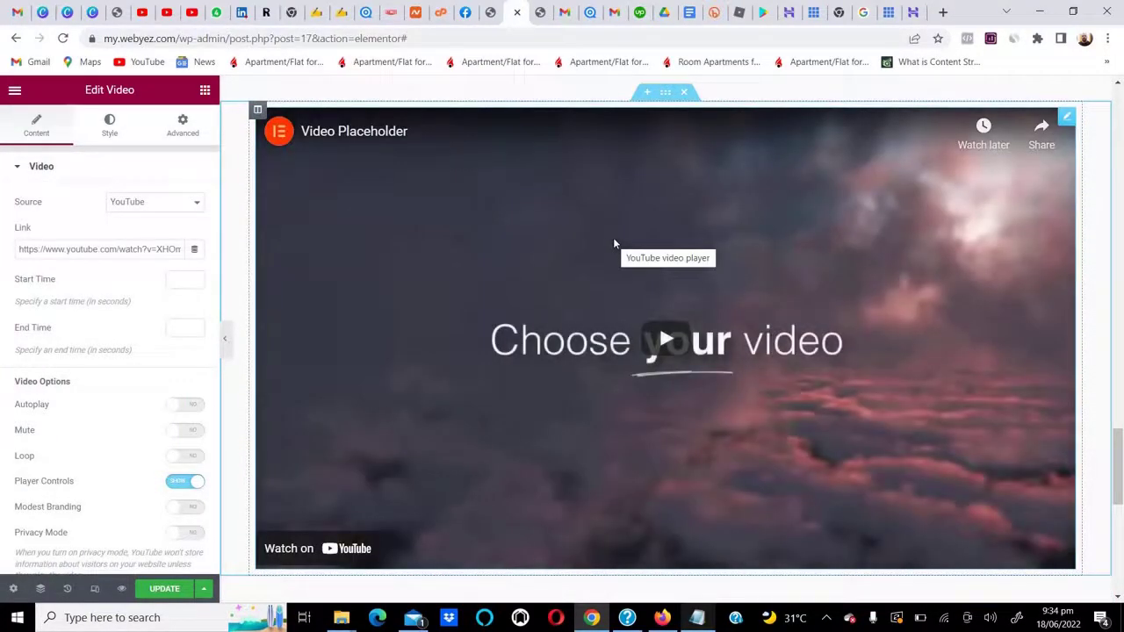
Step: Review the Video widget's YouTube link and playback options, and check its placement beneath the testimonials
scroll(613, 243, down, 1)
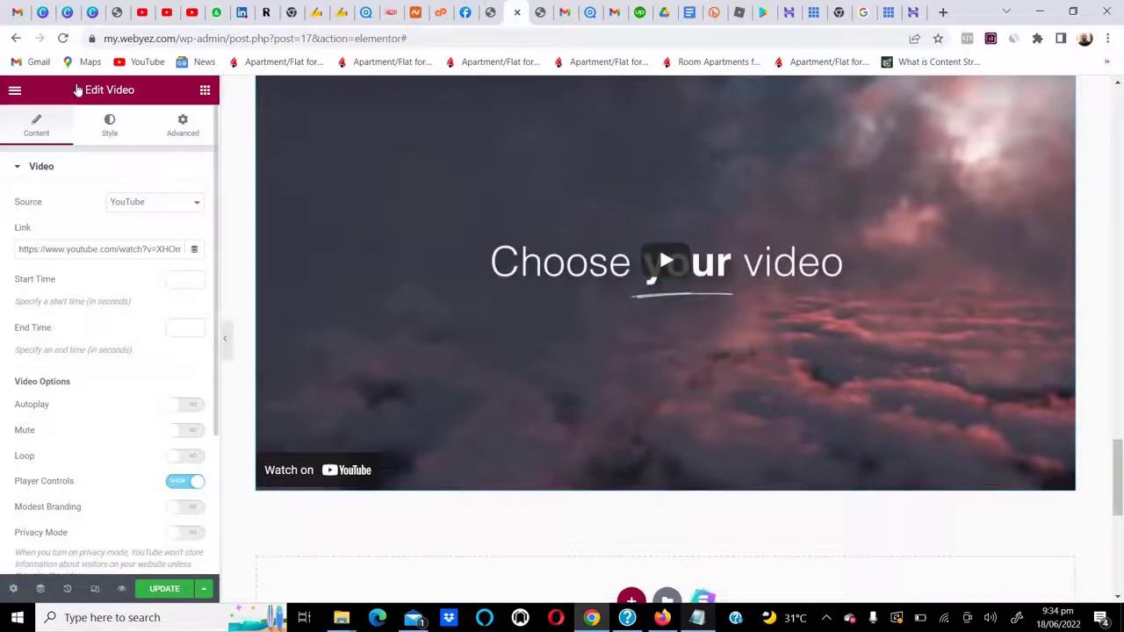
scroll(813, 201, up, 1)
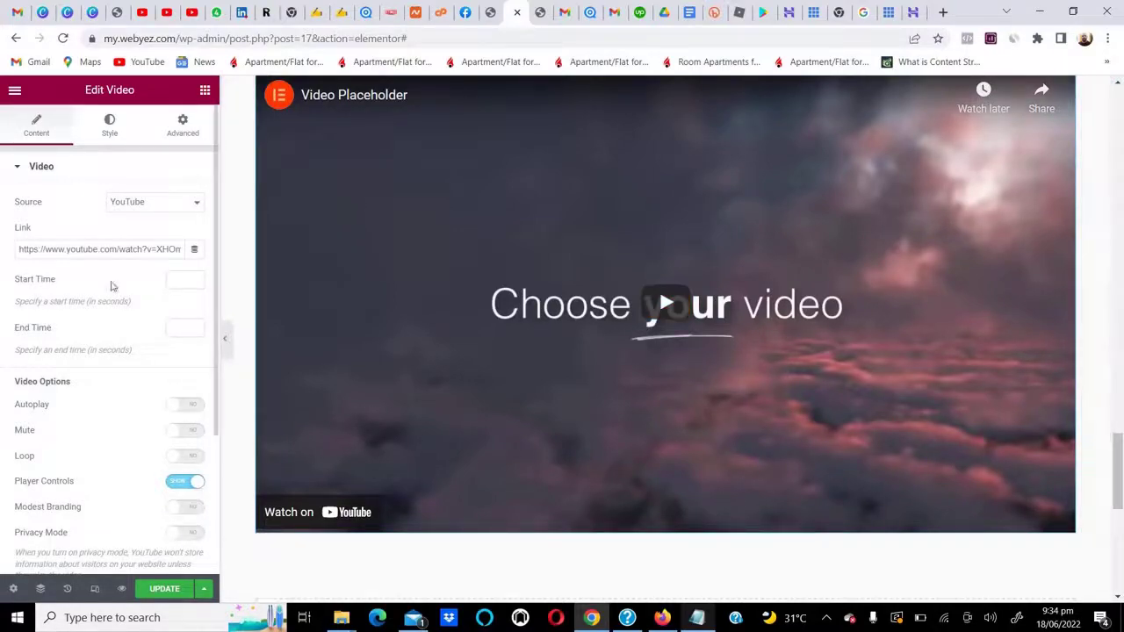
drag(42, 254, 177, 244)
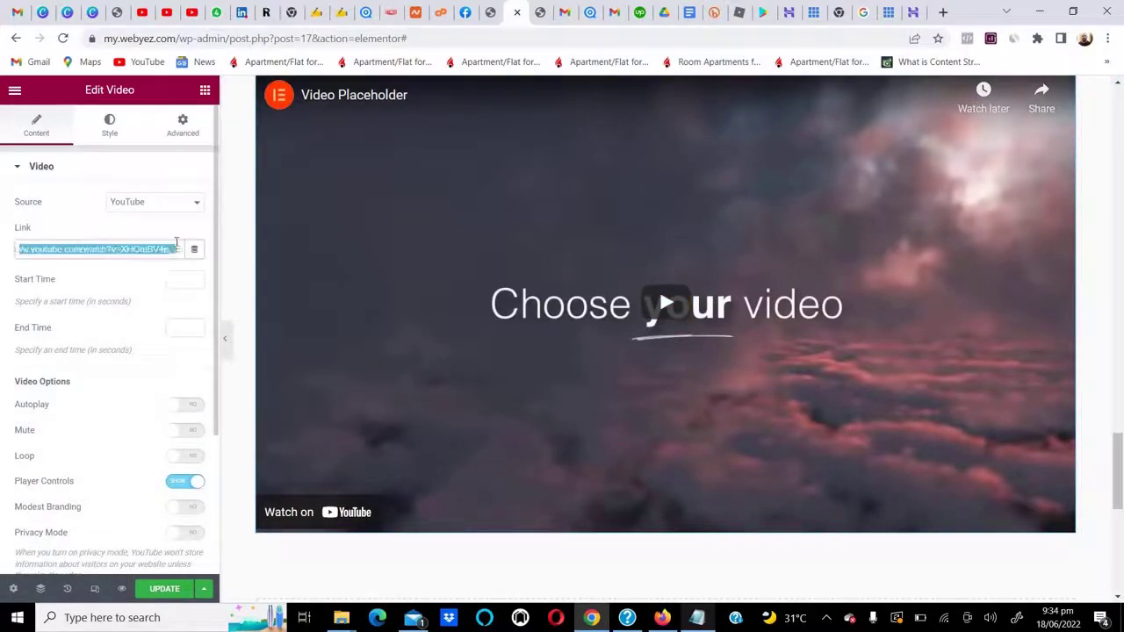
scroll(137, 414, down, 3)
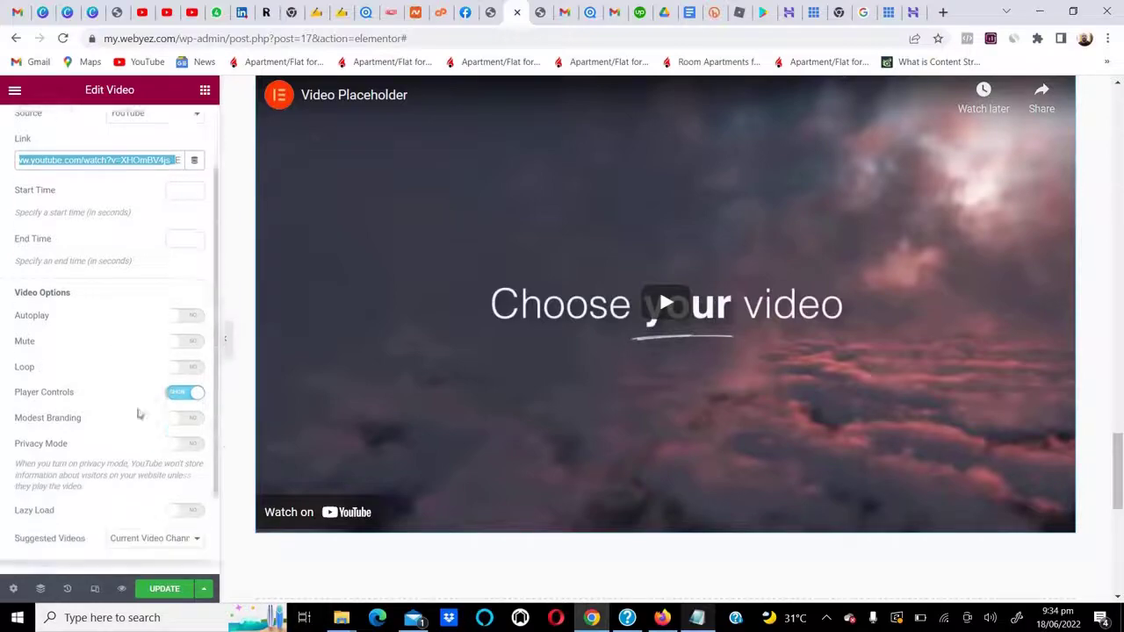
scroll(137, 414, up, 3)
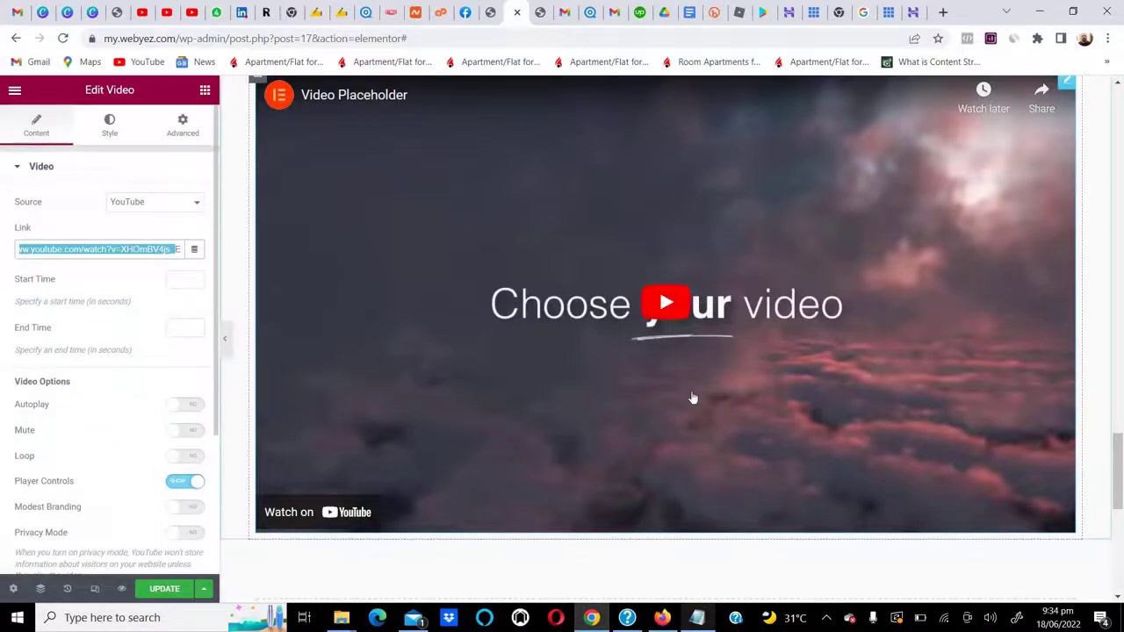
scroll(440, 273, up, 4)
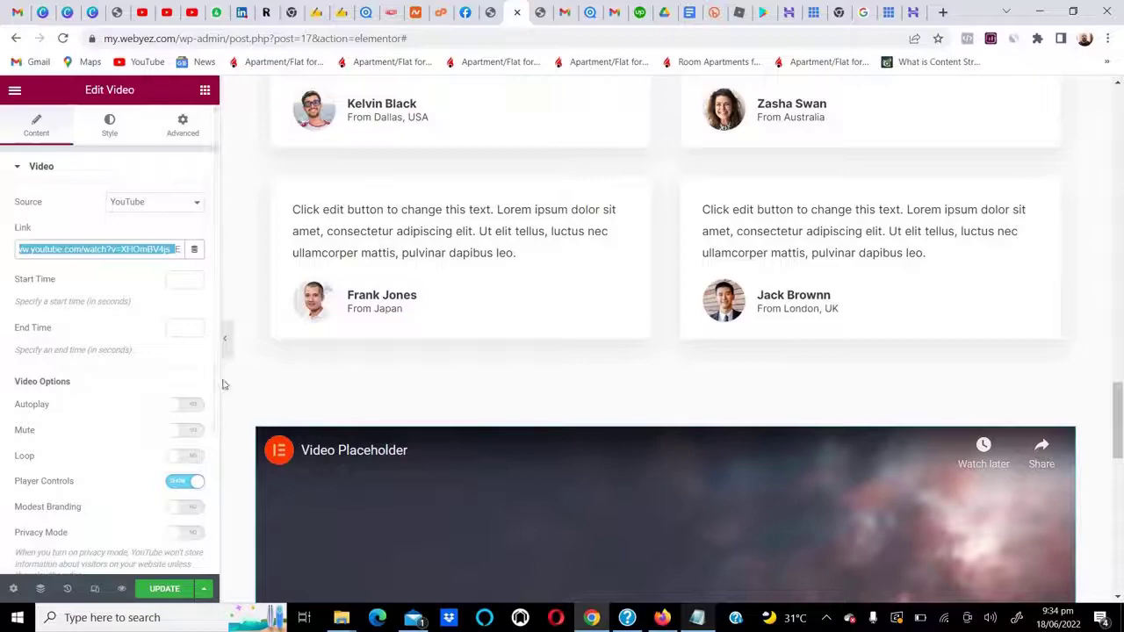
scroll(359, 359, down, 6)
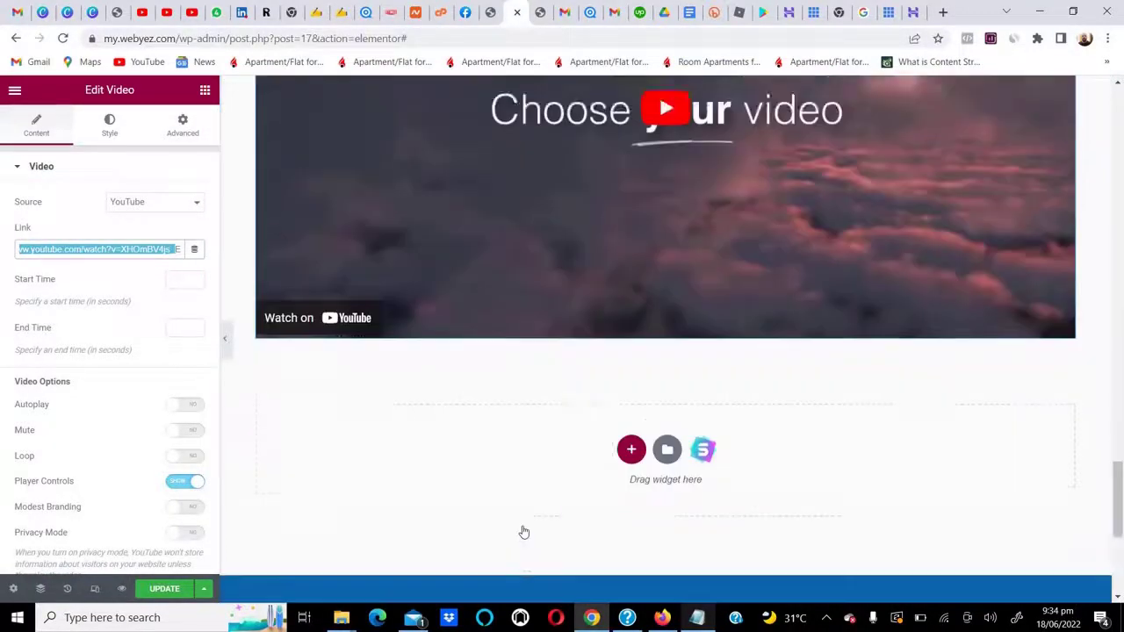
Step: Add another single-column section below the video
scroll(524, 532, down, 1)
click(630, 345)
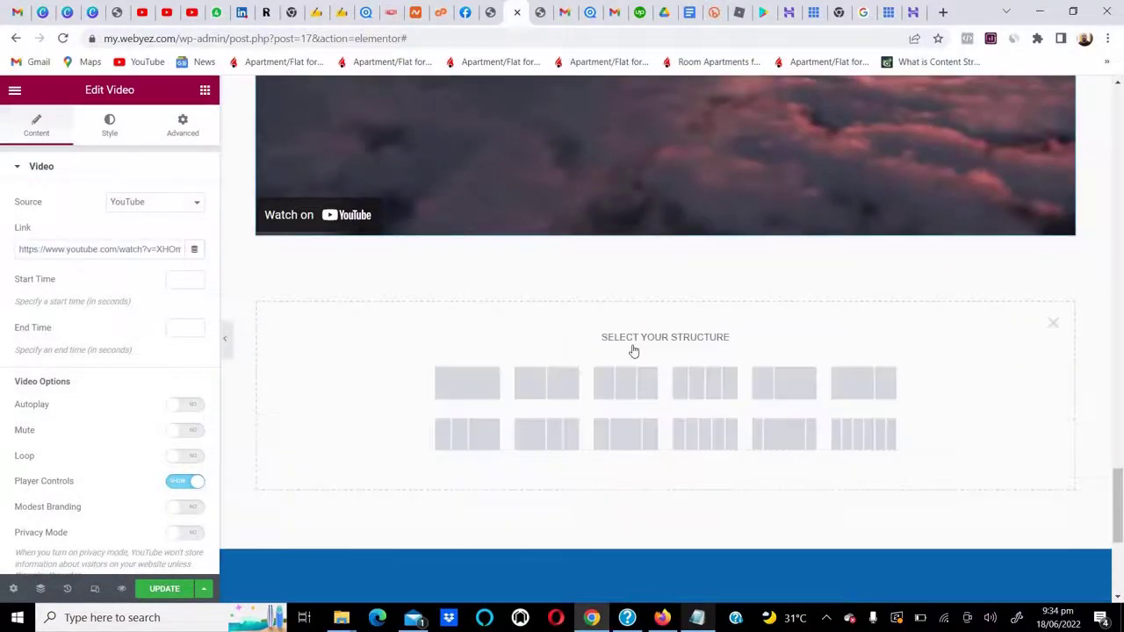
click(457, 395)
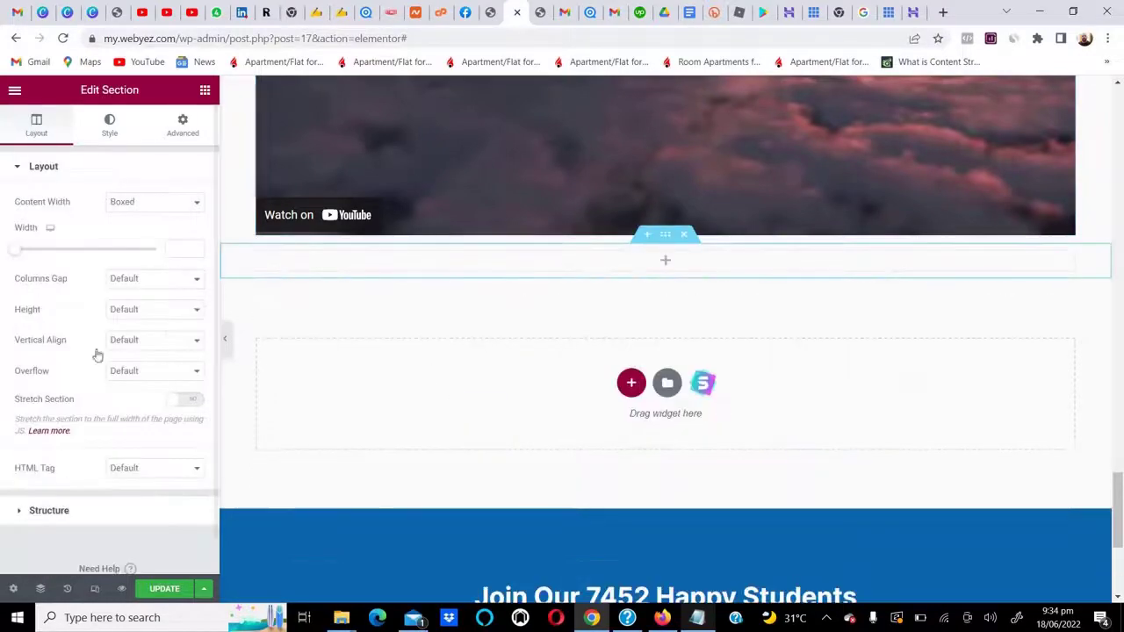
Step: Browse the available widgets from the Basic, Pro and General groups through to the WooCommerce category
click(15, 90)
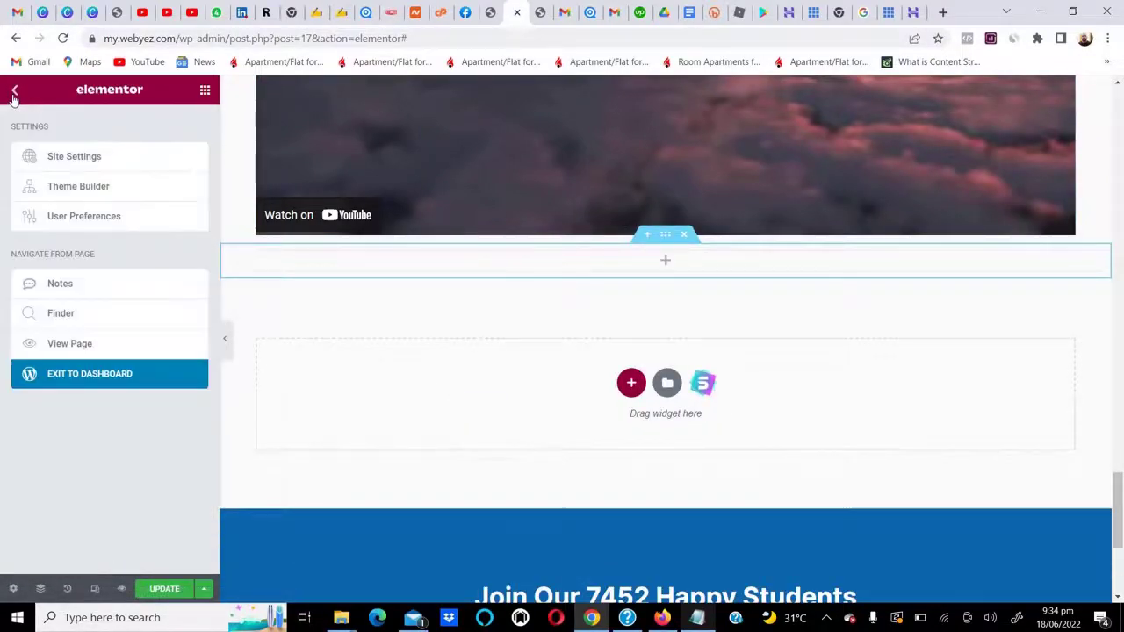
click(204, 89)
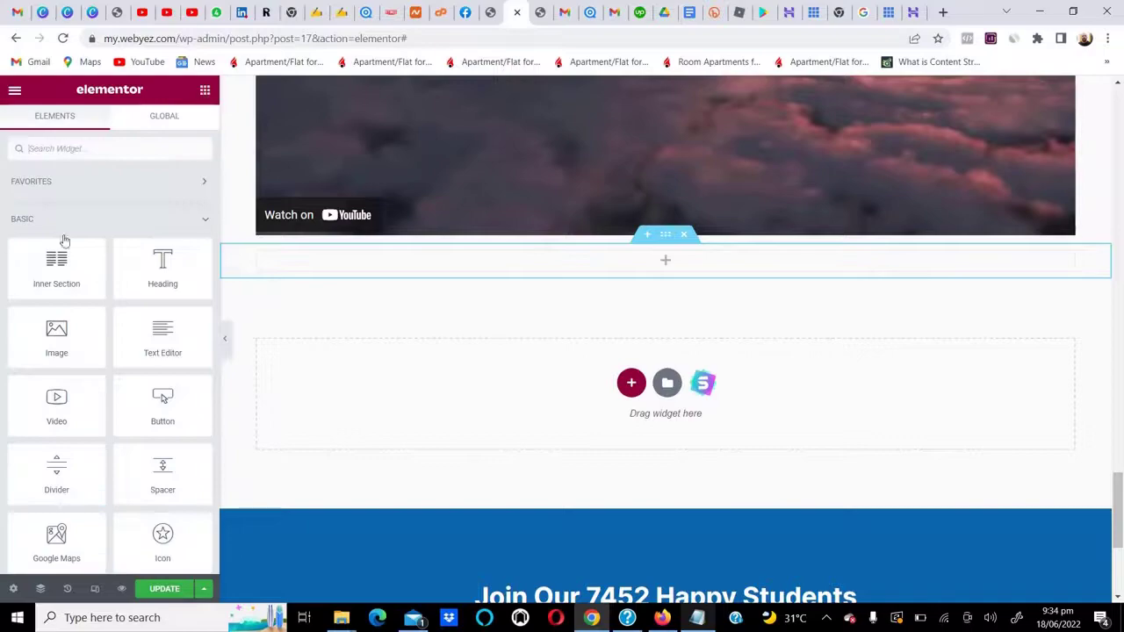
scroll(90, 324, down, 1)
scroll(95, 323, down, 1)
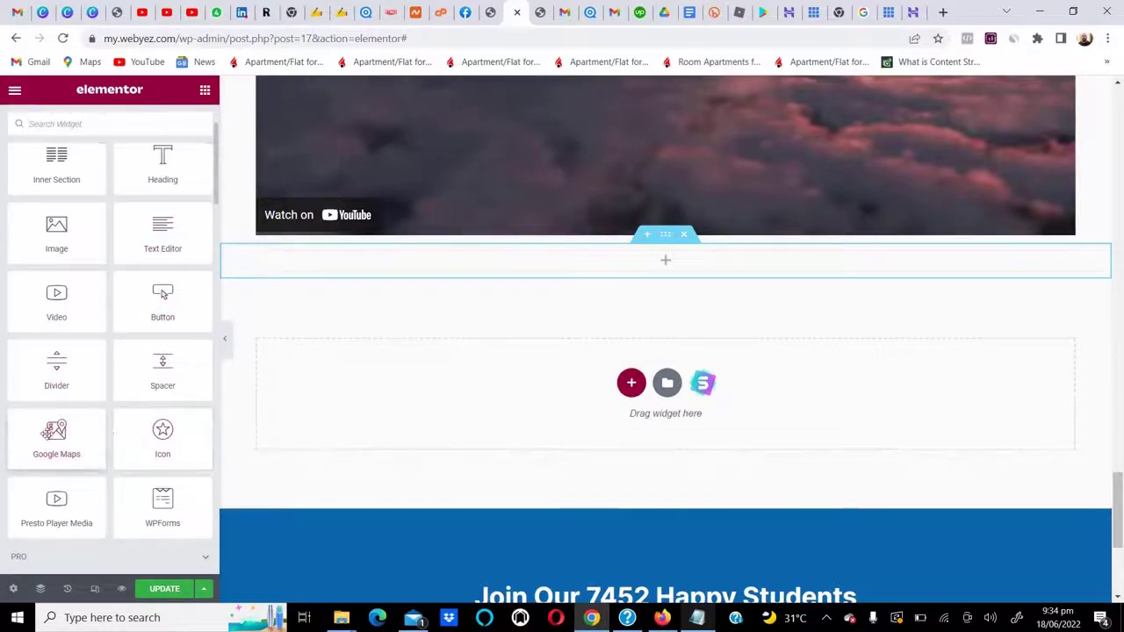
scroll(46, 433, down, 4)
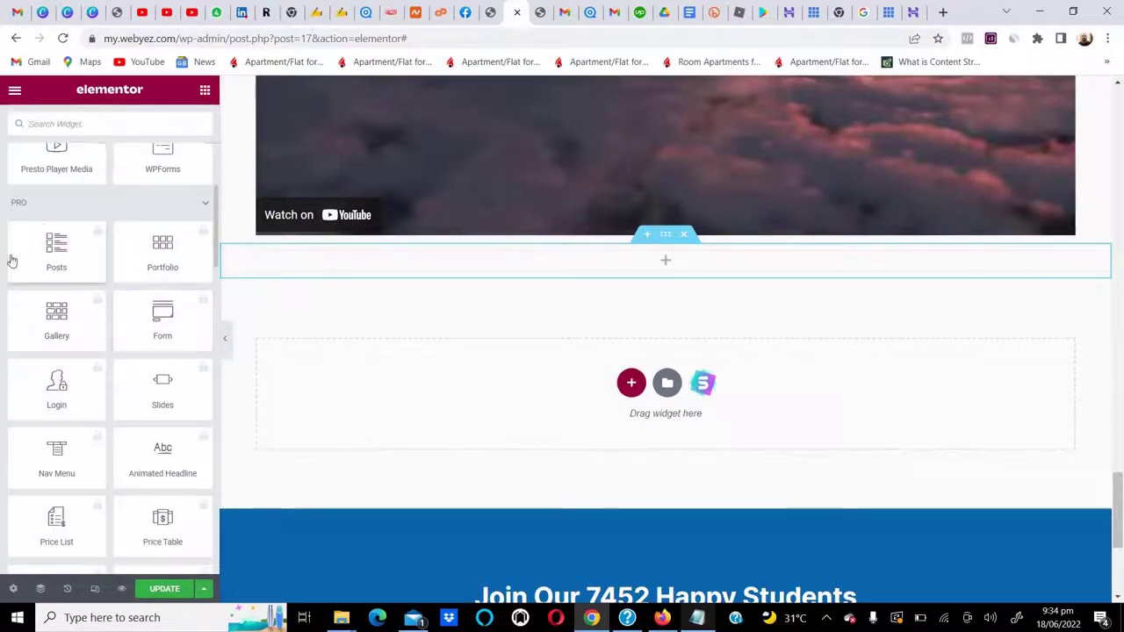
scroll(106, 369, down, 15)
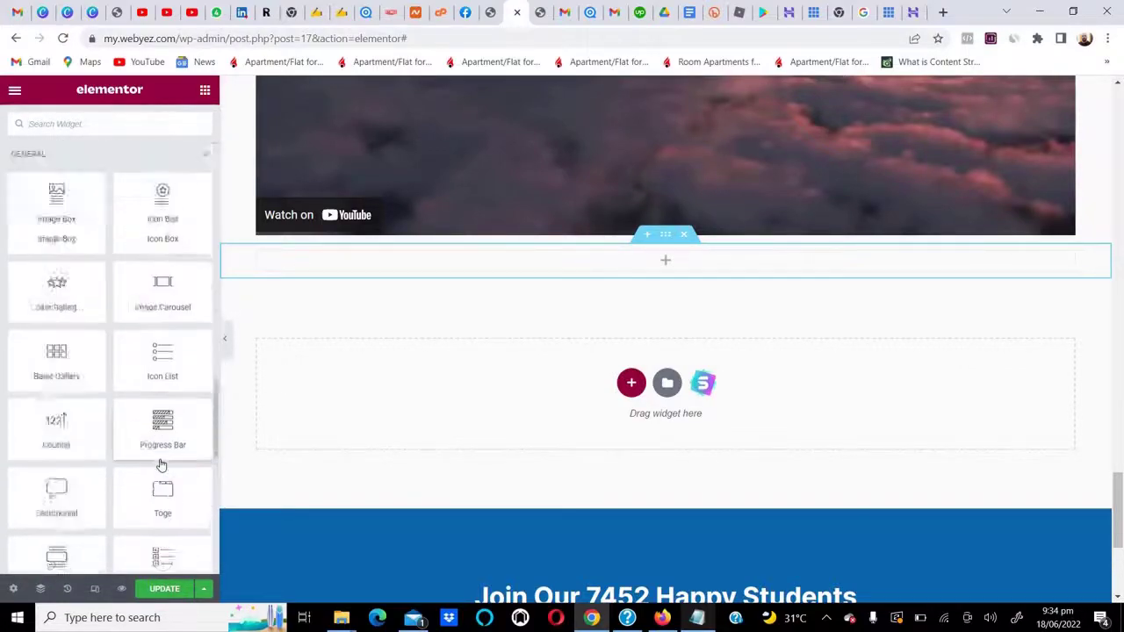
scroll(162, 466, down, 8)
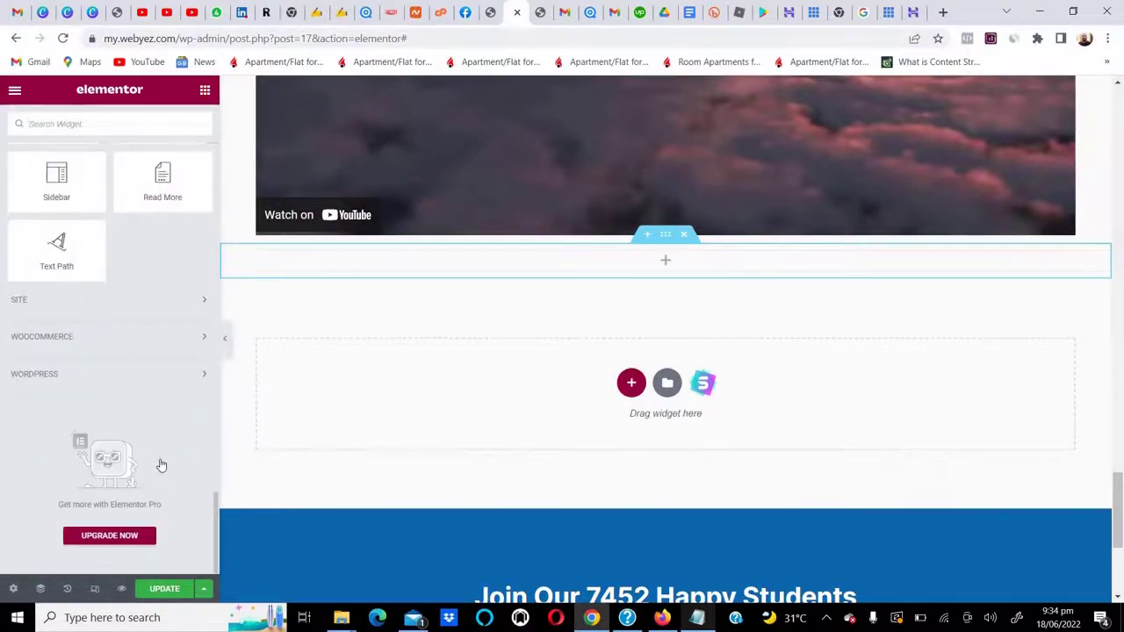
click(119, 337)
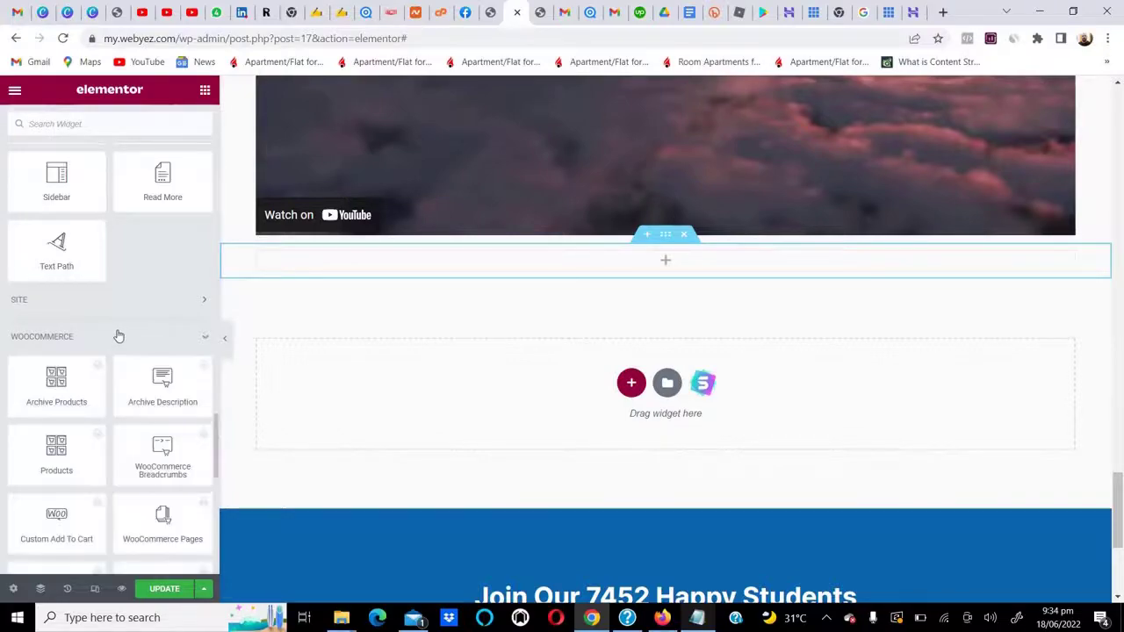
scroll(96, 420, down, 3)
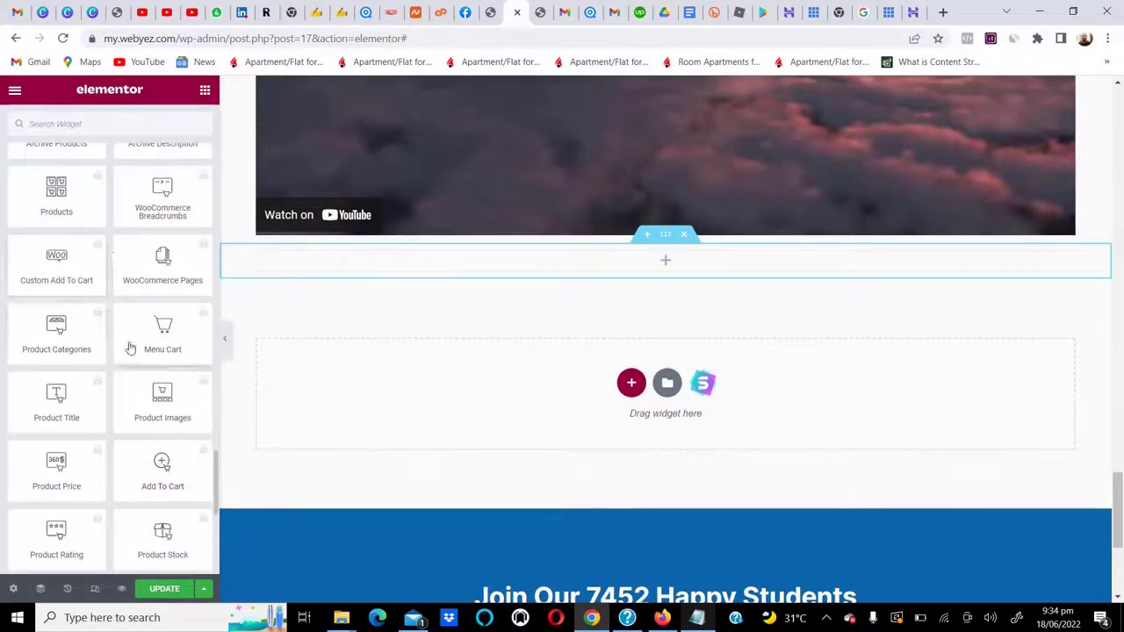
scroll(130, 349, up, 3)
Step: Delete the Industry Partners logo row below the founder portrait and update the page
scroll(659, 304, up, 8)
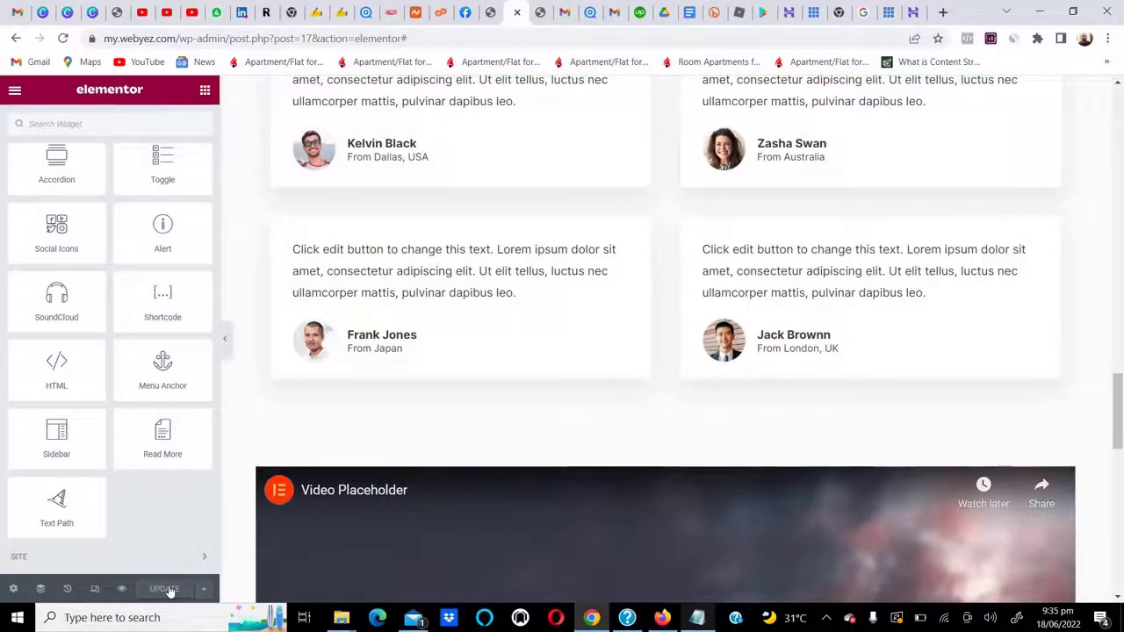
scroll(341, 333, up, 9)
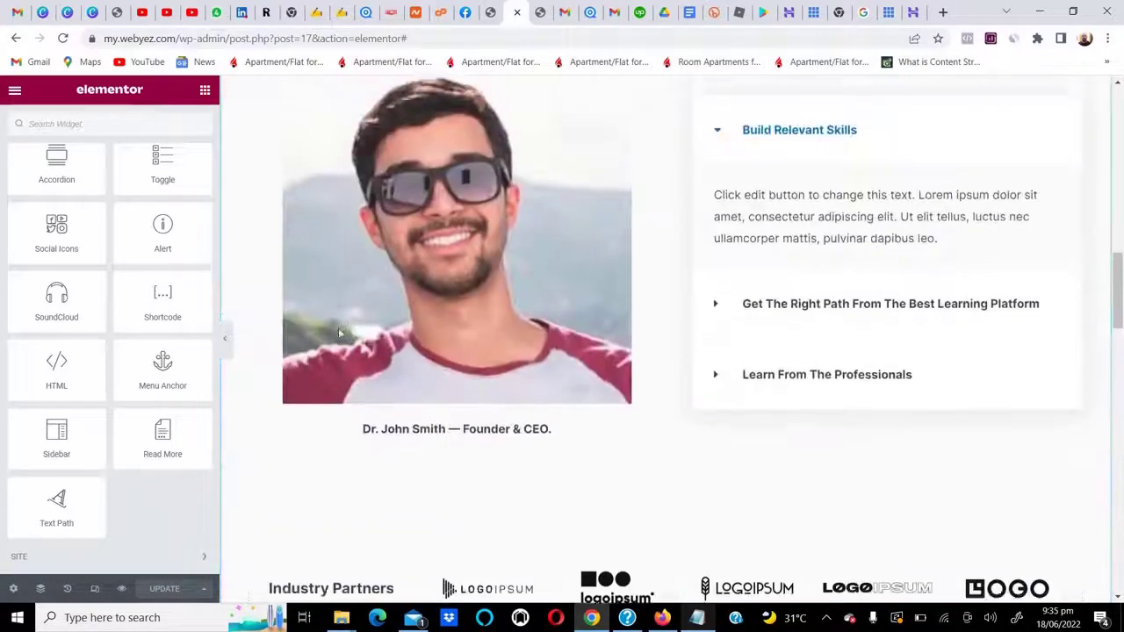
scroll(338, 328, down, 3)
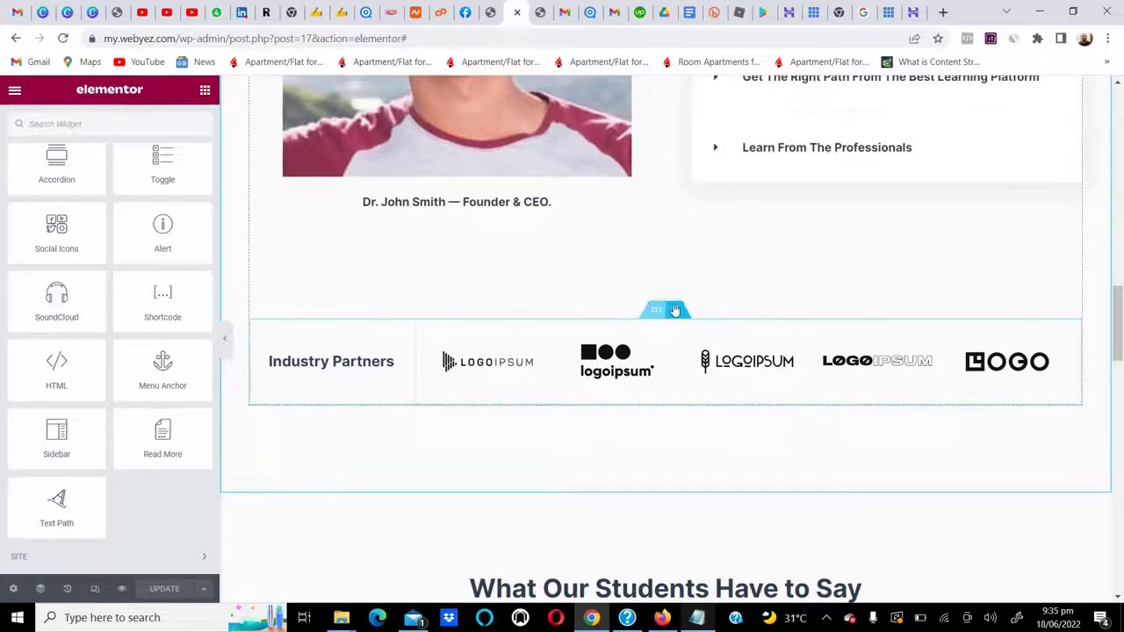
click(676, 313)
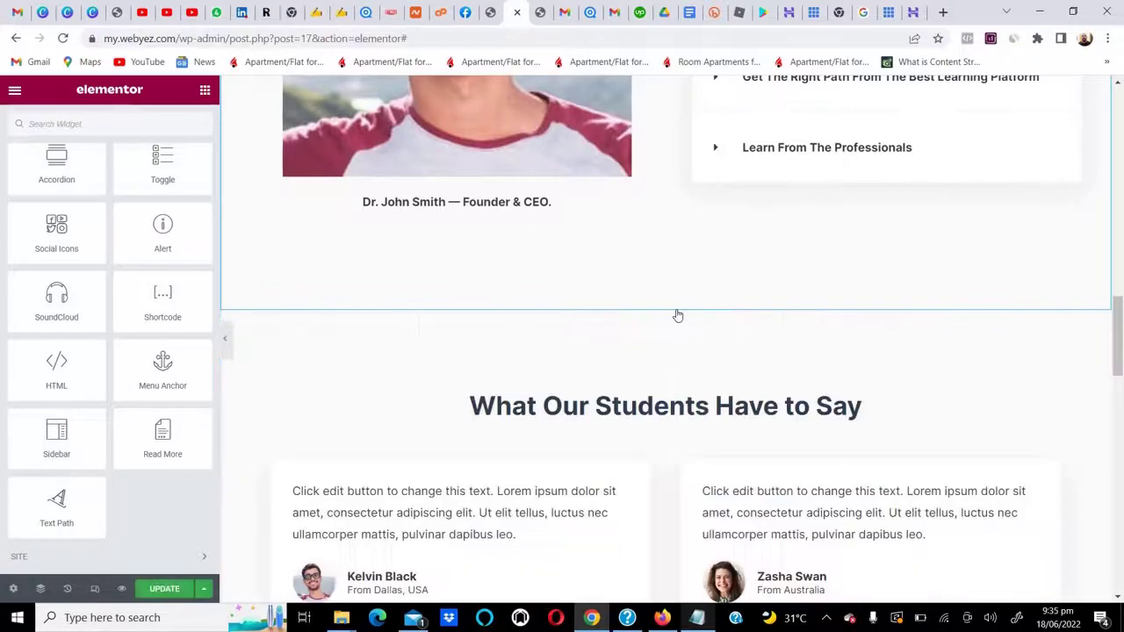
click(165, 588)
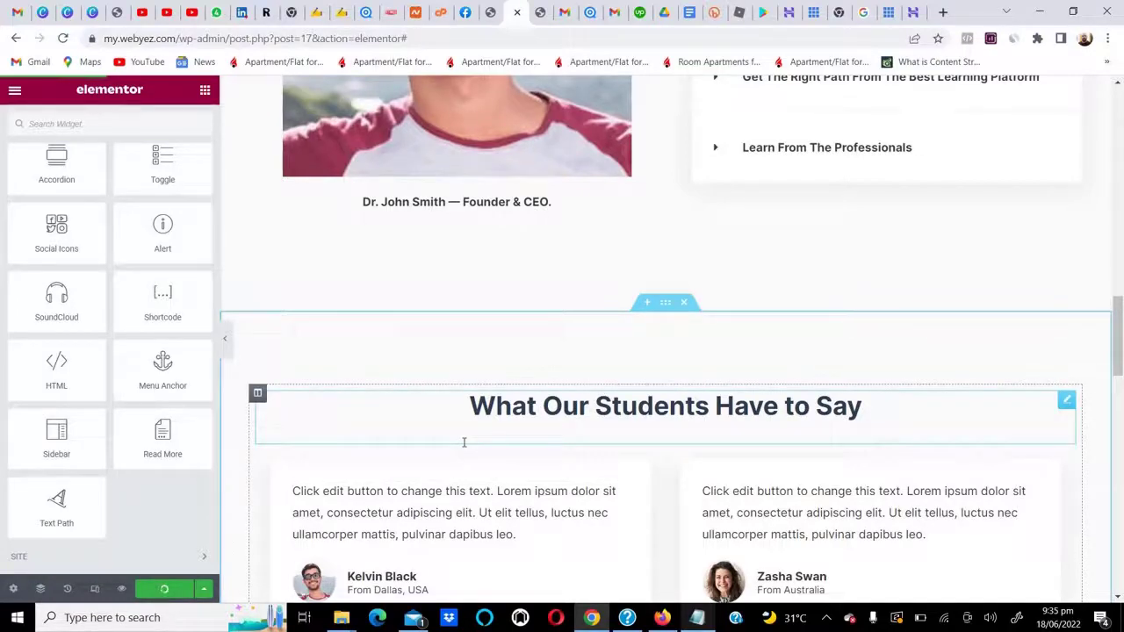
Step: Open the live page and check the edited hero, founder portrait and video section
scroll(600, 294, up, 6)
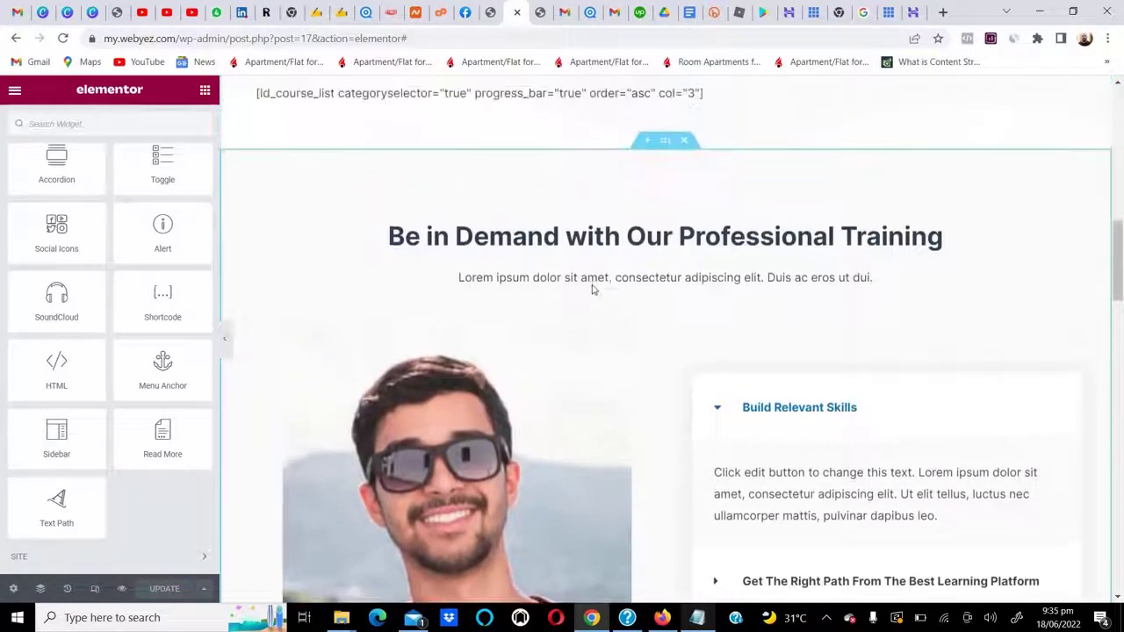
click(14, 90)
click(69, 345)
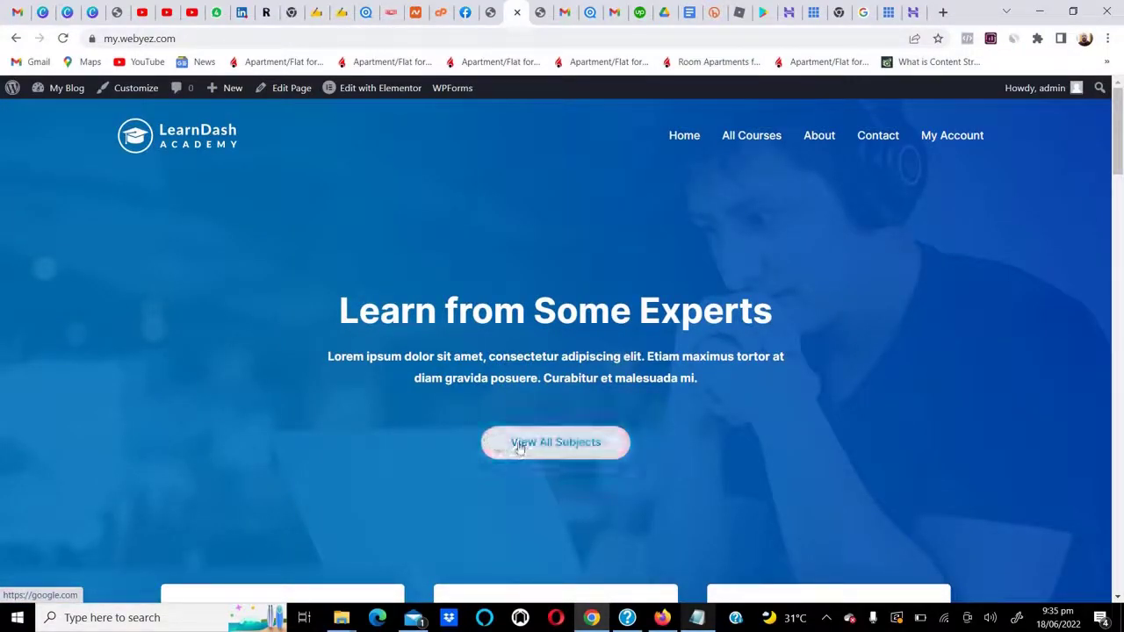
scroll(276, 401, down, 5)
scroll(308, 361, down, 4)
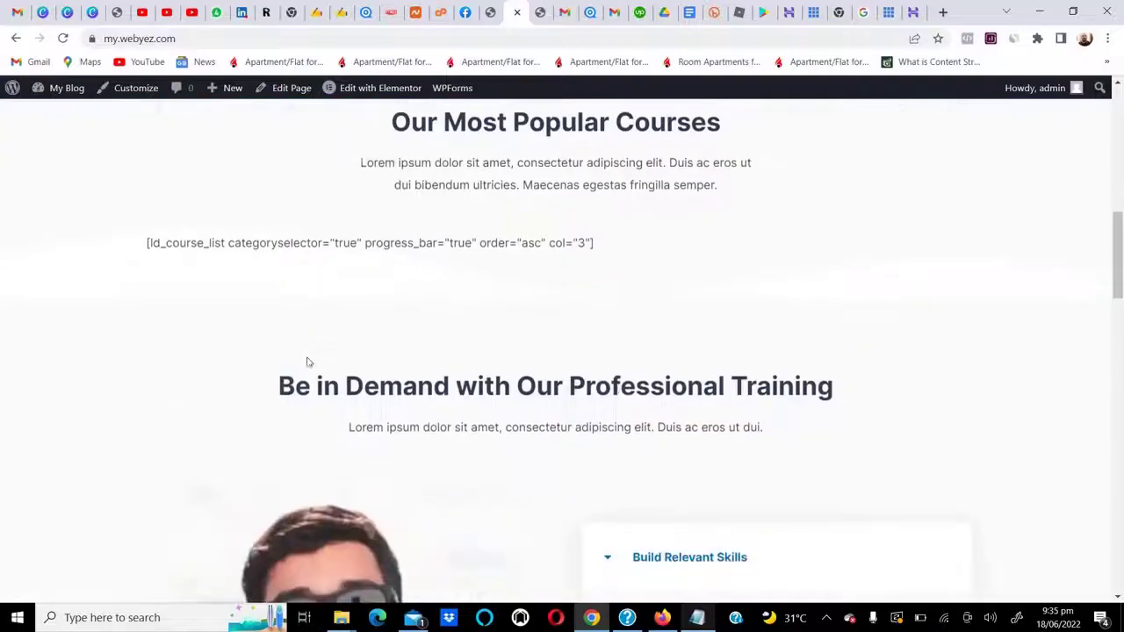
scroll(307, 361, down, 3)
scroll(345, 325, down, 6)
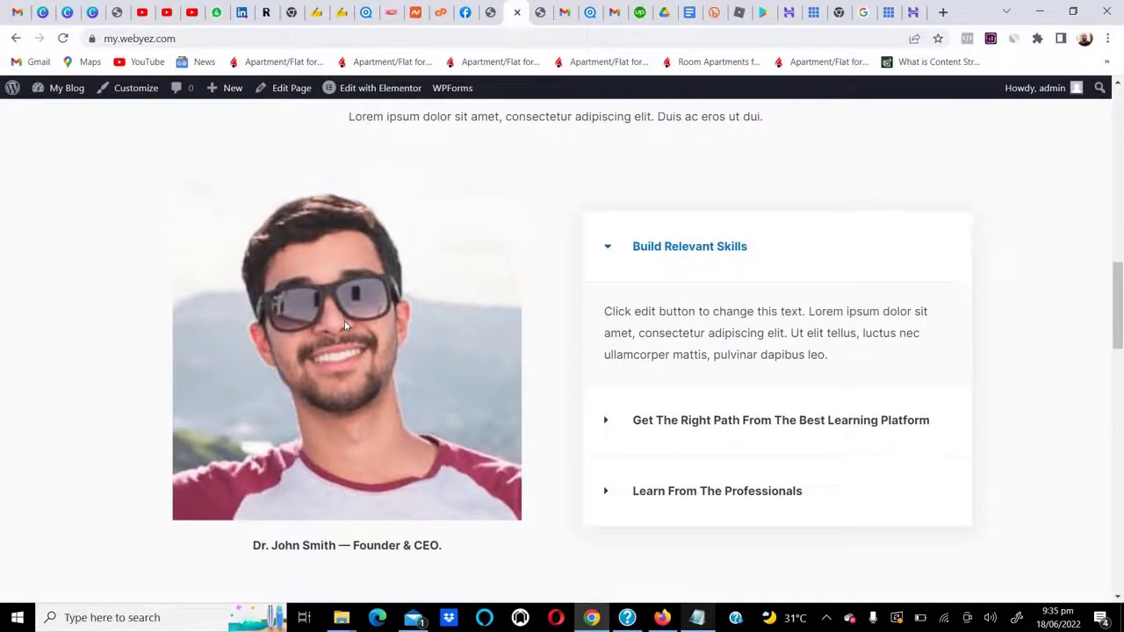
scroll(472, 347, down, 8)
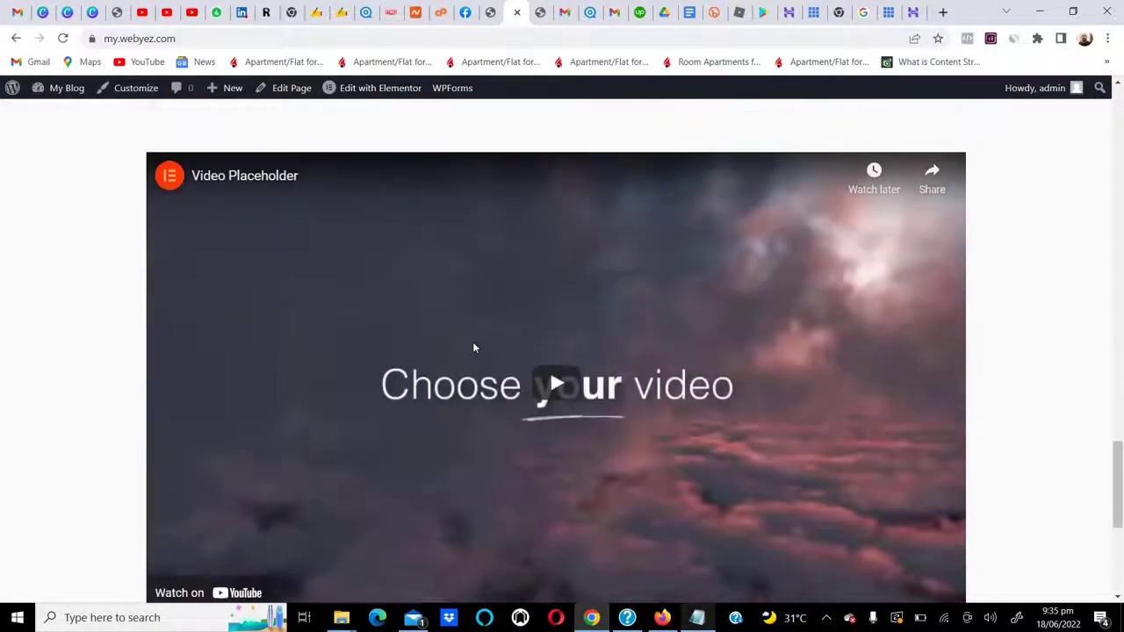
scroll(443, 344, up, 3)
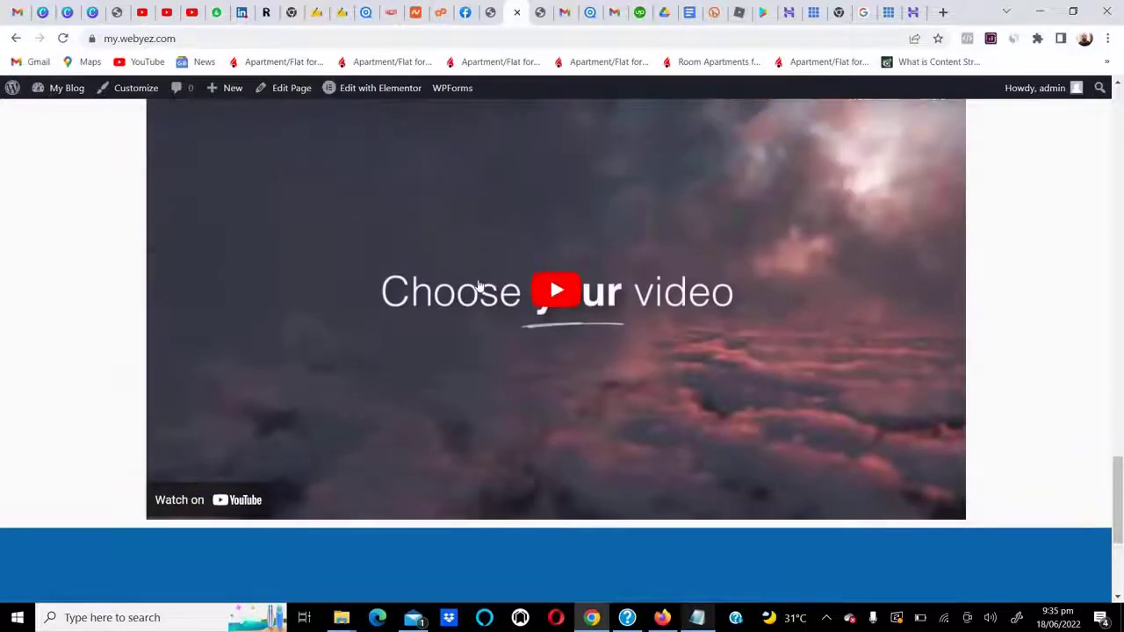
Step: Play the embedded video on the live home page briefly, pause it and return to the hero
click(551, 292)
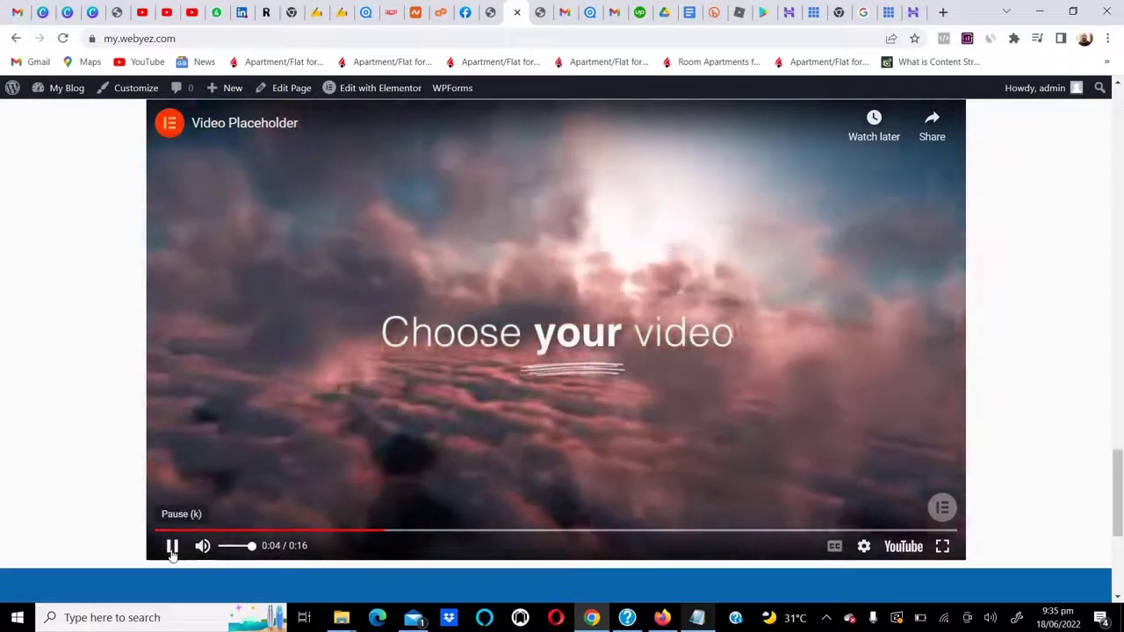
click(172, 545)
scroll(272, 165, up, 10)
scroll(387, 119, up, 10)
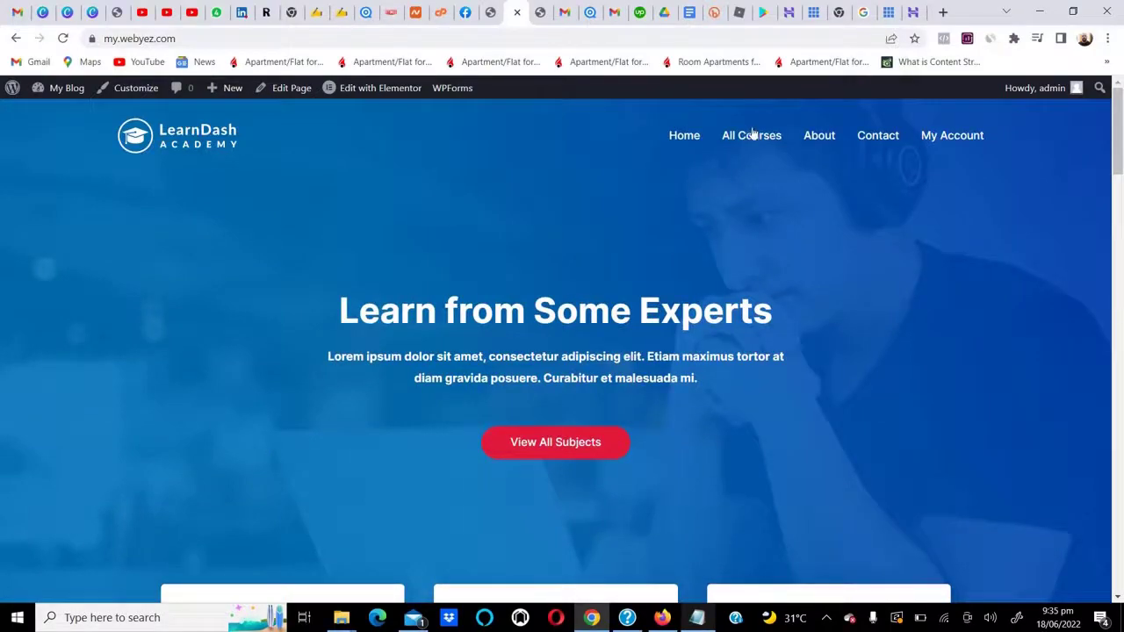
Step: Open the All Courses page from the site navigation and look through its content
click(753, 134)
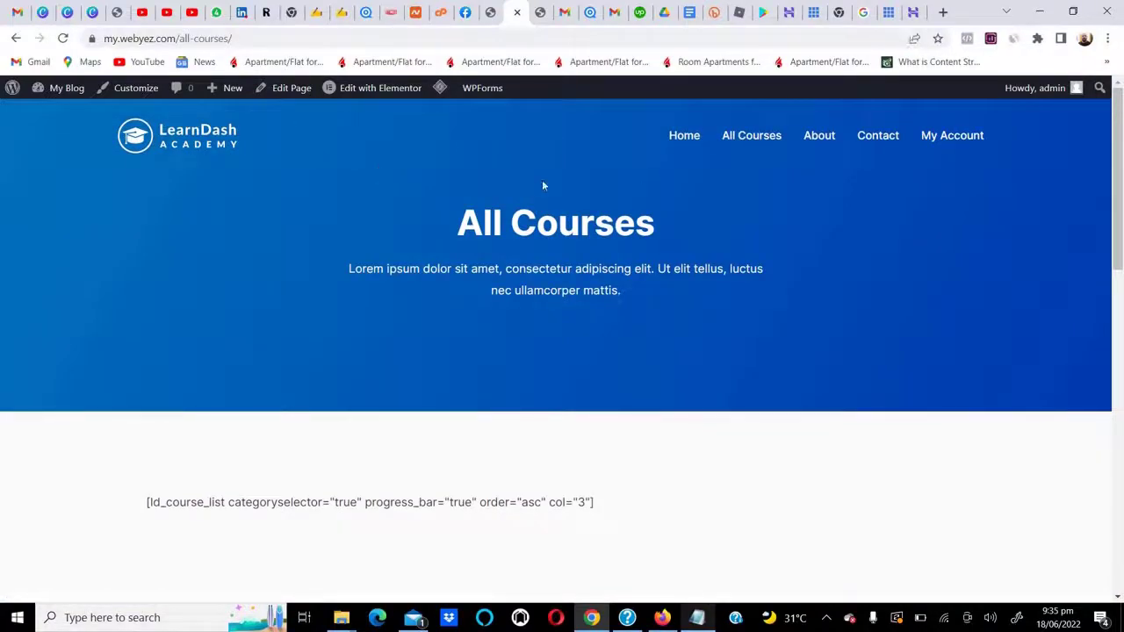
scroll(436, 316, down, 1)
scroll(439, 342, up, 1)
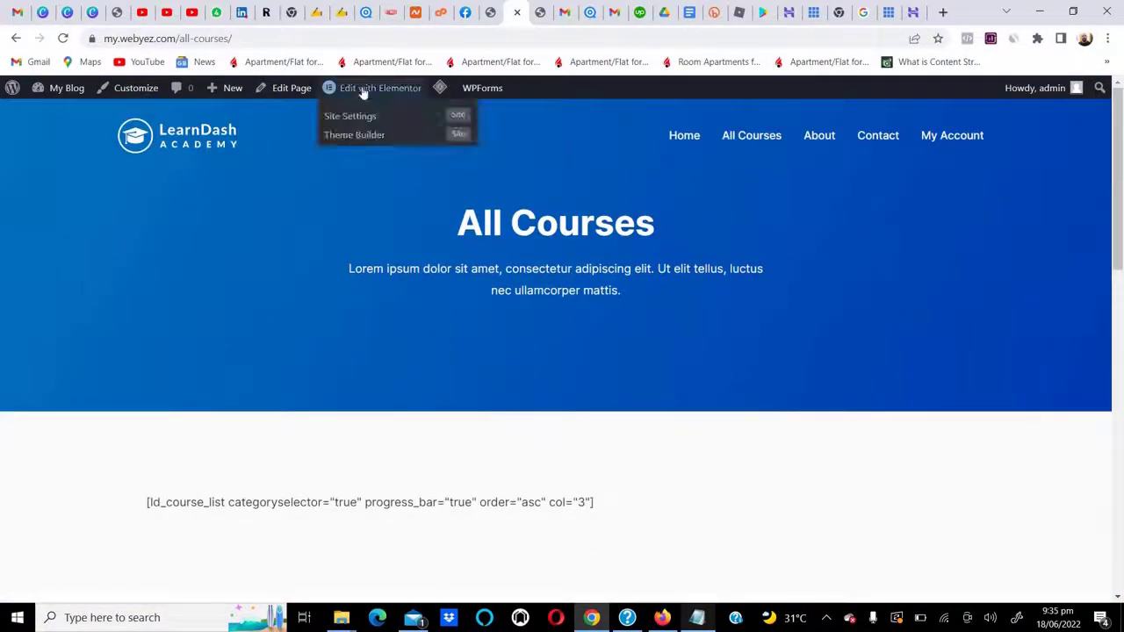
scroll(419, 402, down, 5)
scroll(345, 452, up, 5)
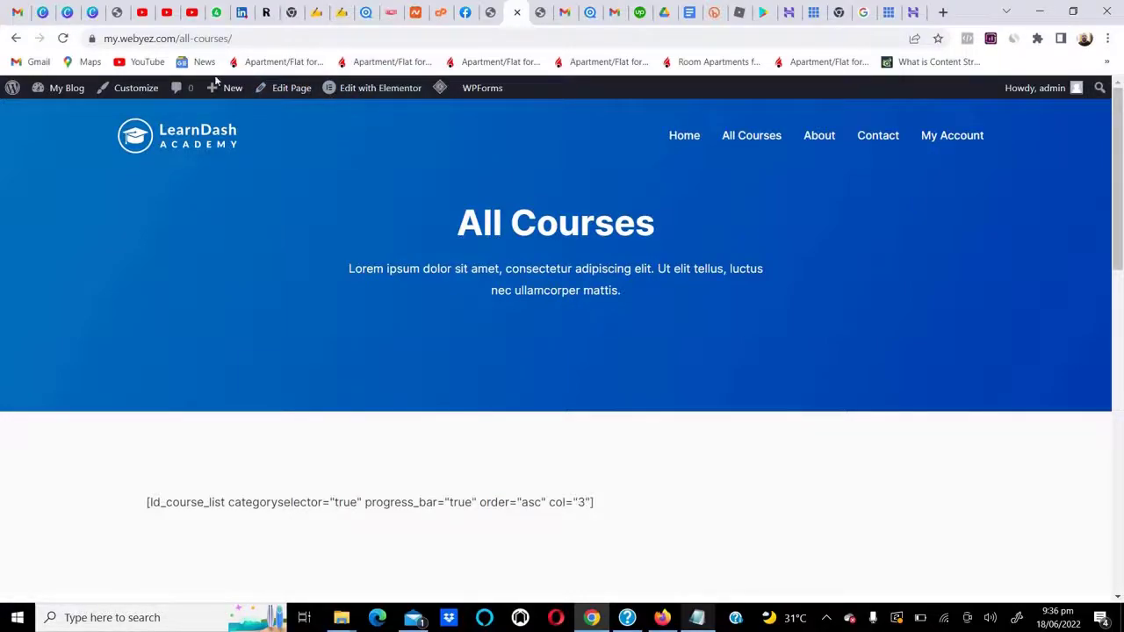
Step: Create a new page titled "Portfolio" with the text "This is test" and open it for editing in Elementor
mouse_move(224, 96)
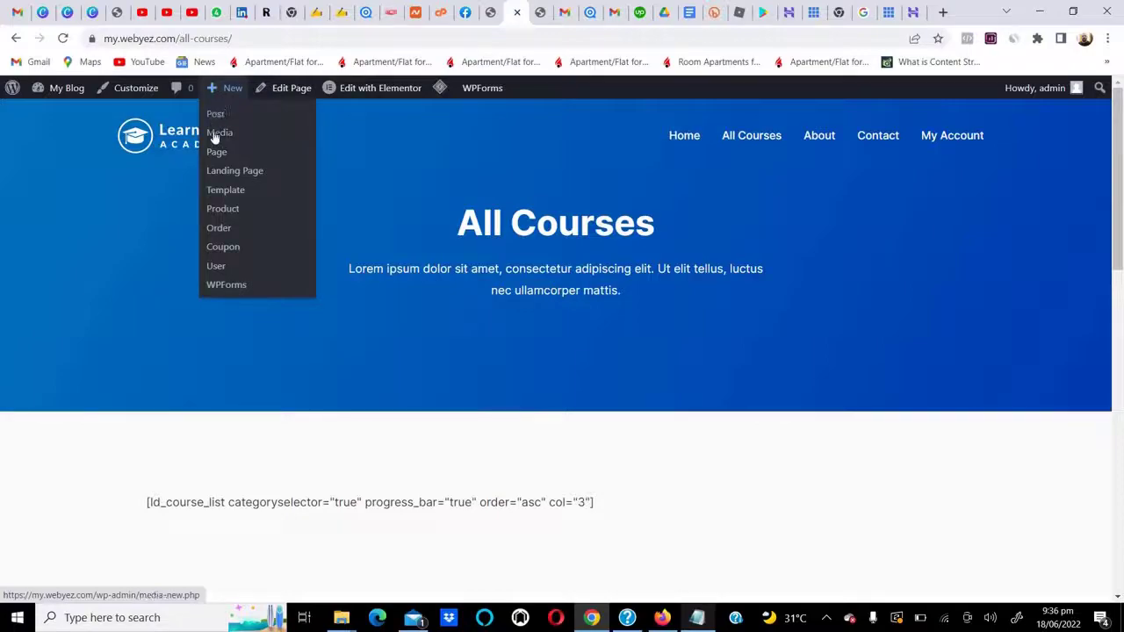
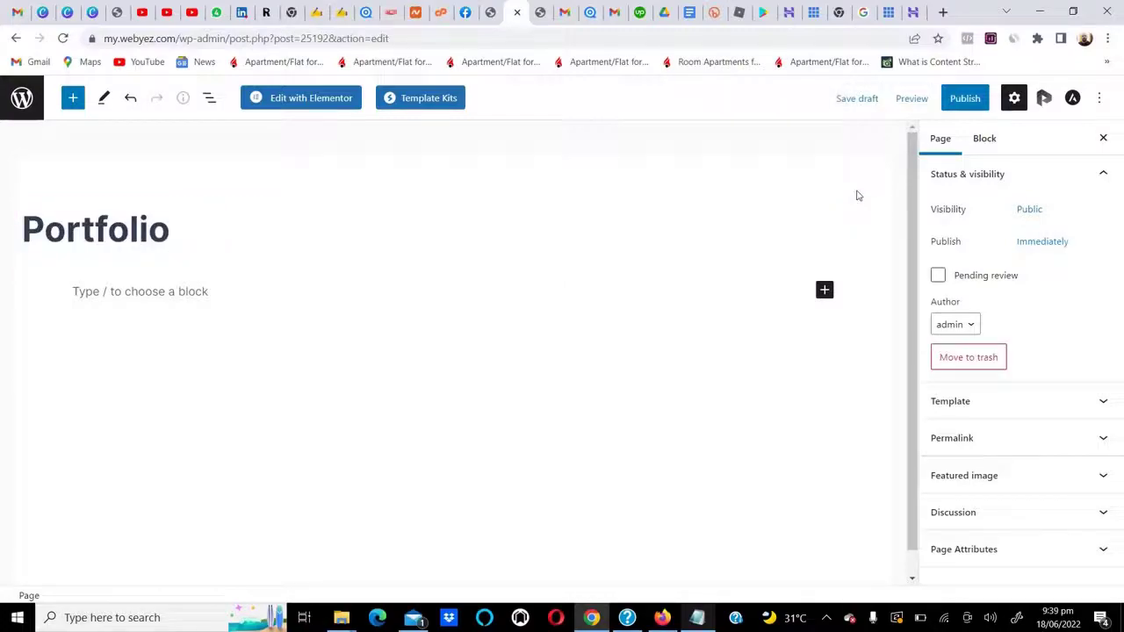
click(112, 291)
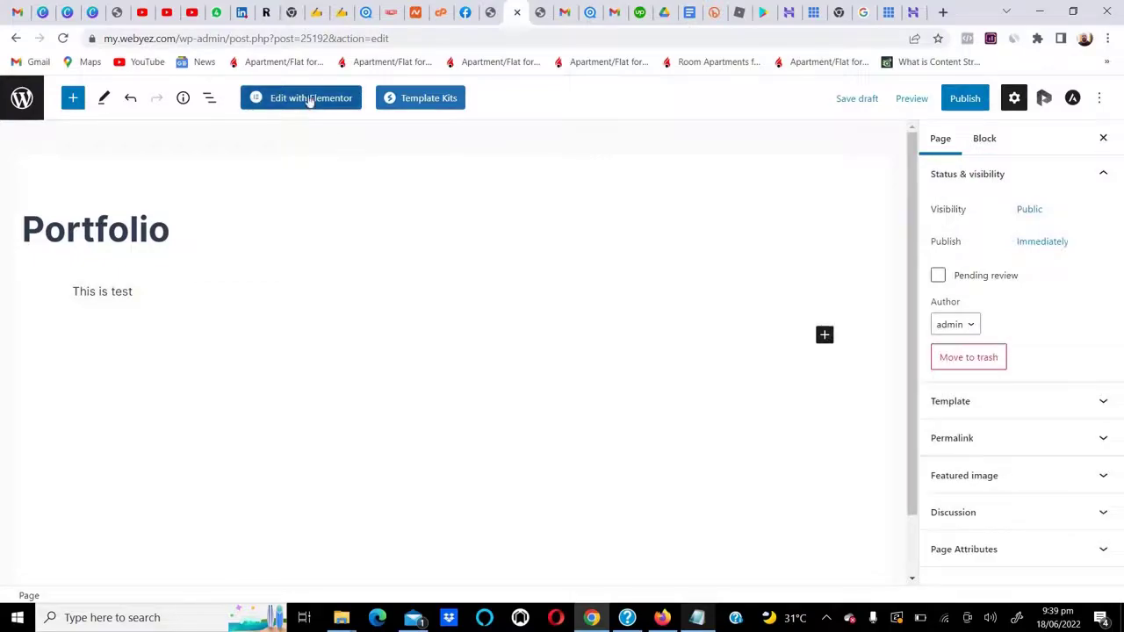
click(308, 98)
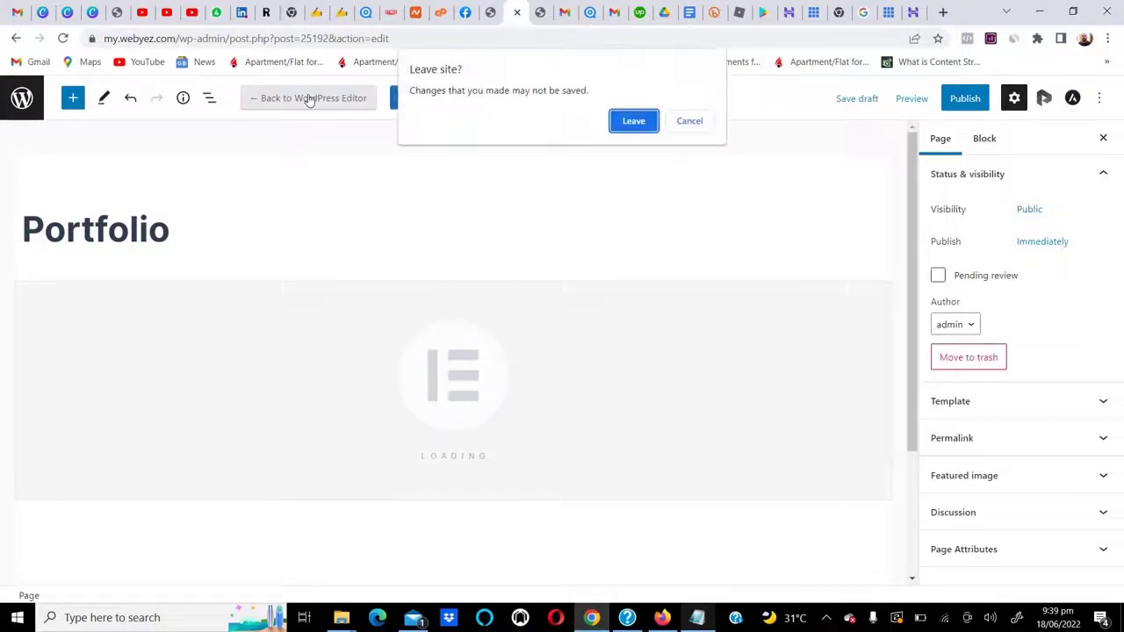
click(637, 125)
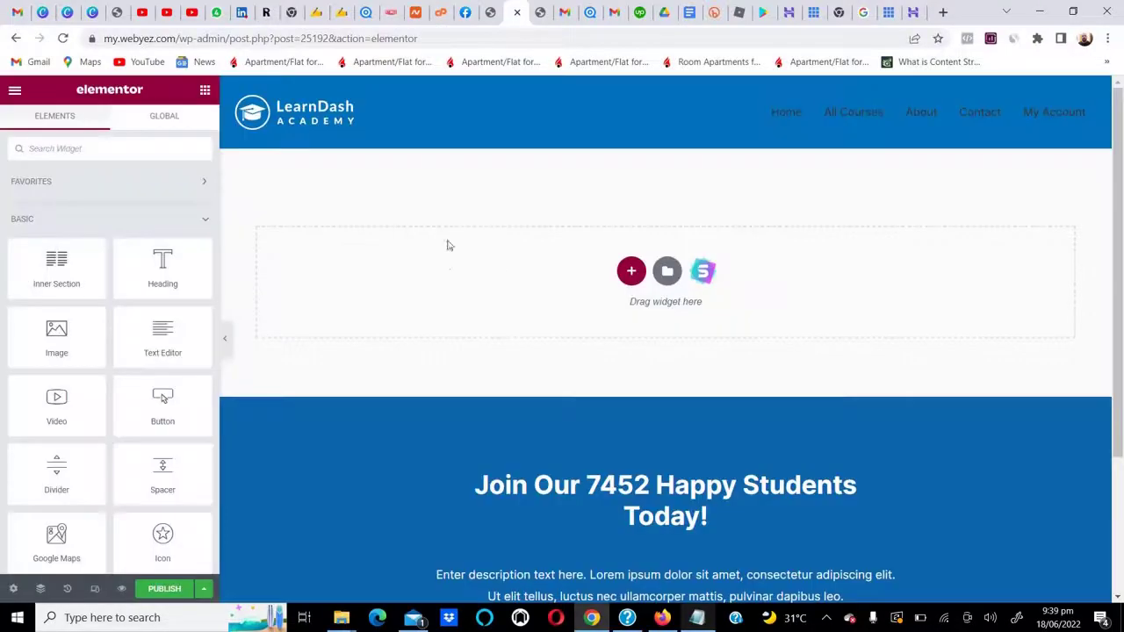
Step: Add two single-column sections, one below the other, to the empty Portfolio page
click(631, 270)
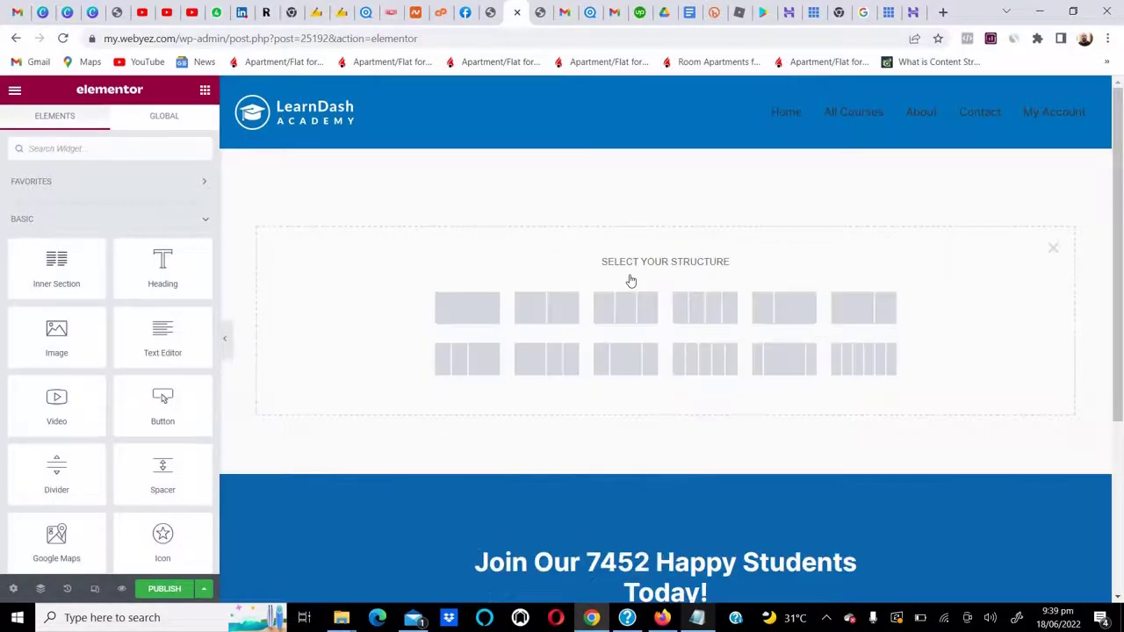
click(497, 310)
click(630, 289)
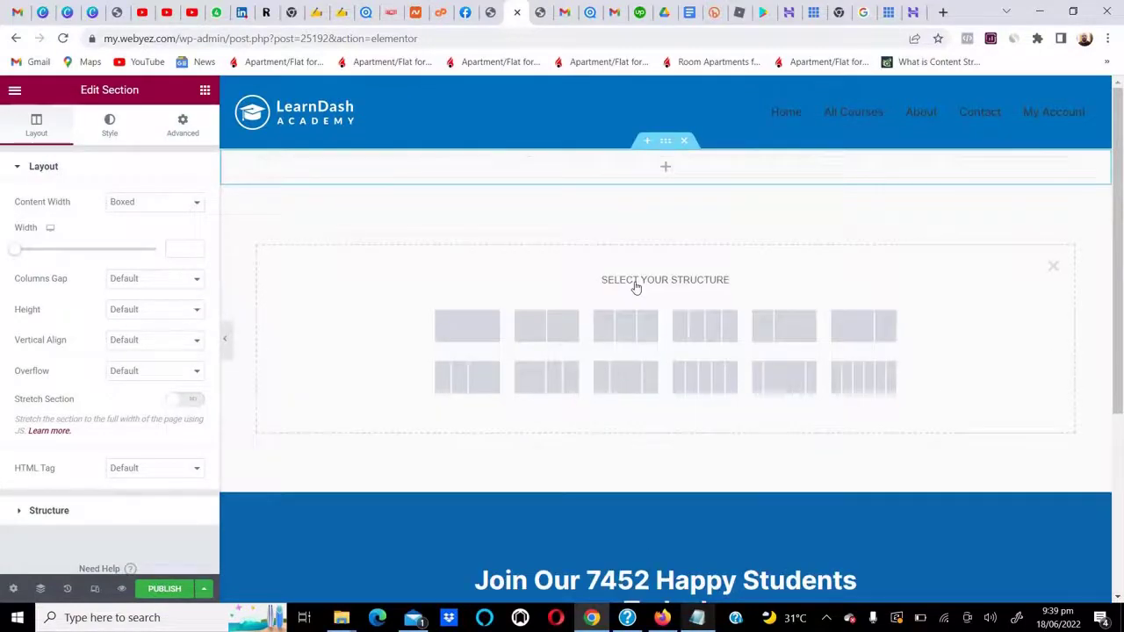
click(460, 339)
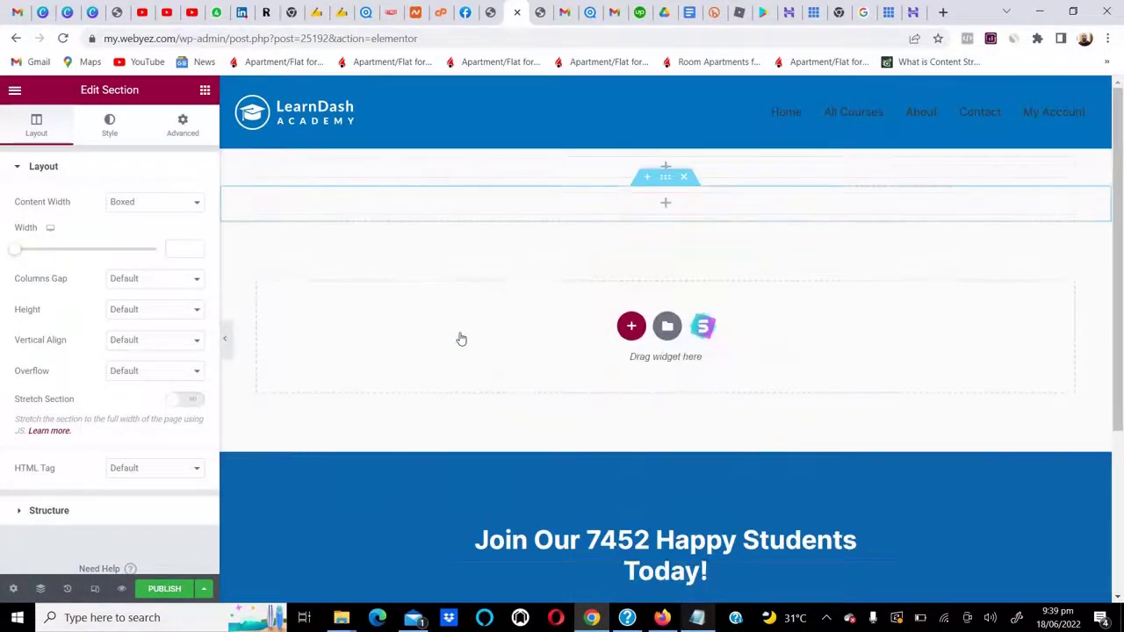
Step: Place an Image widget in the first section and choose the photo of the coffee cup and tablet
click(670, 200)
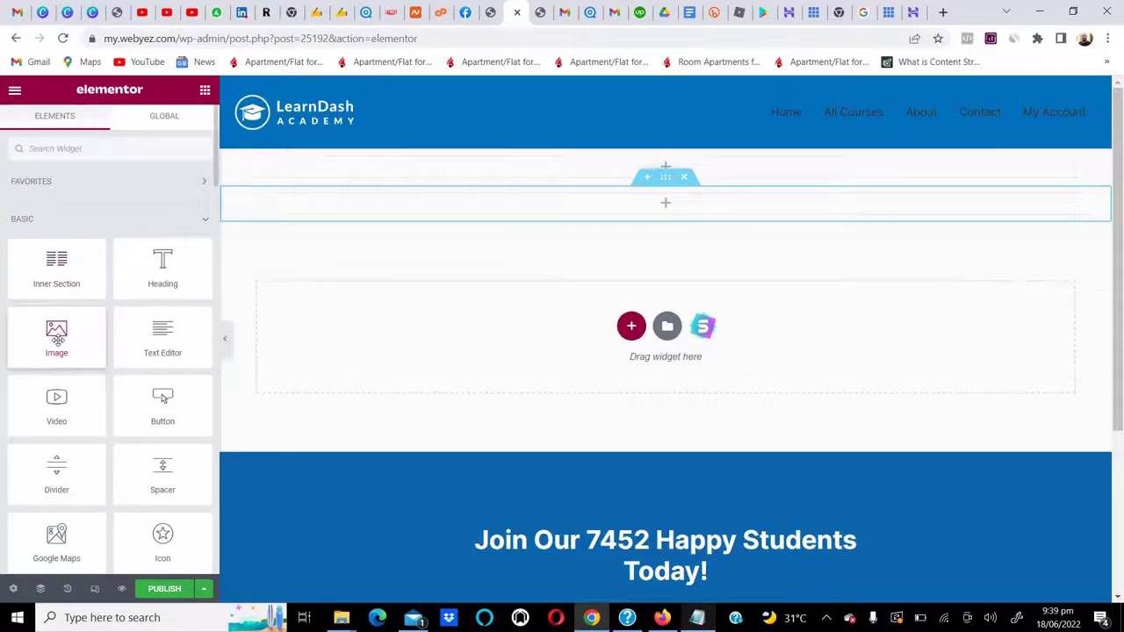
drag(56, 338, 475, 178)
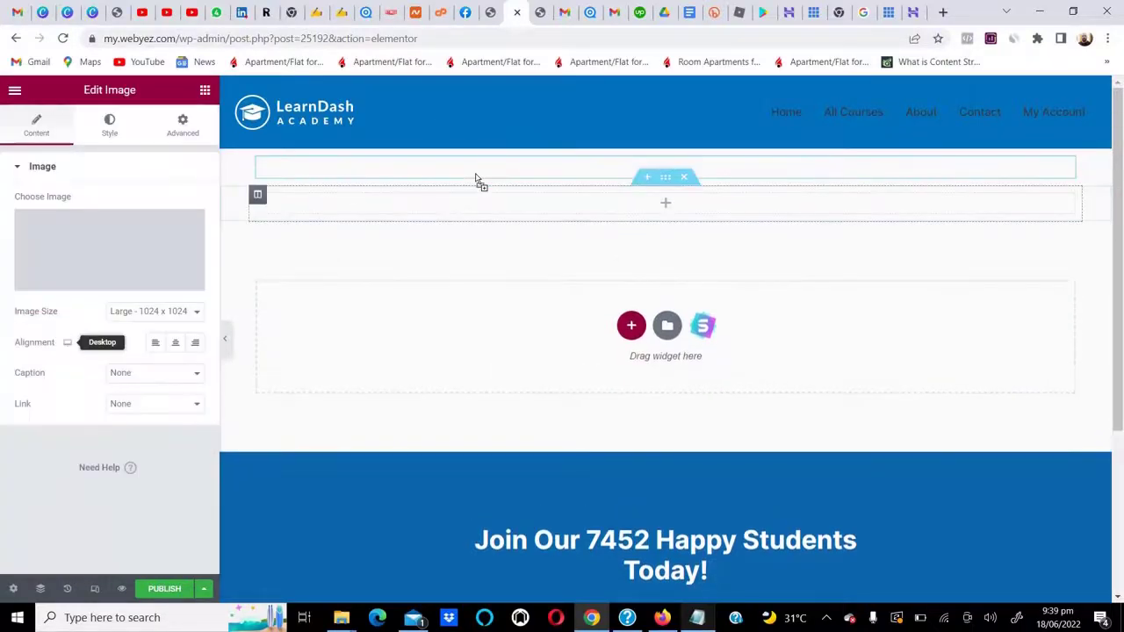
click(55, 231)
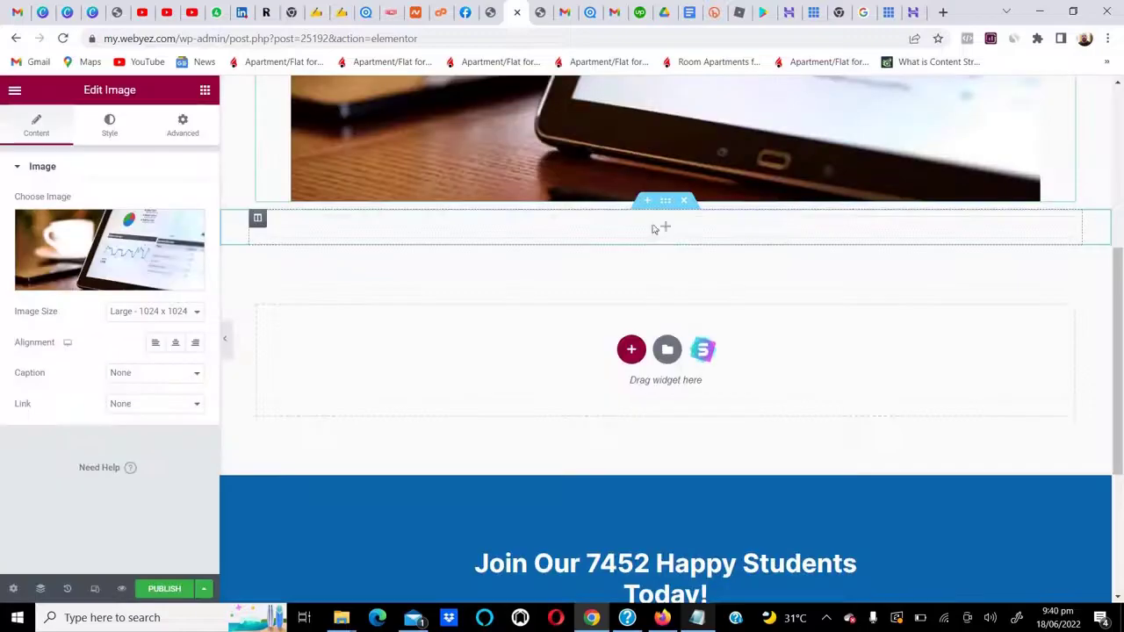
Step: Place a Heading widget in the second section below the photo and set its text to "This is"
click(666, 228)
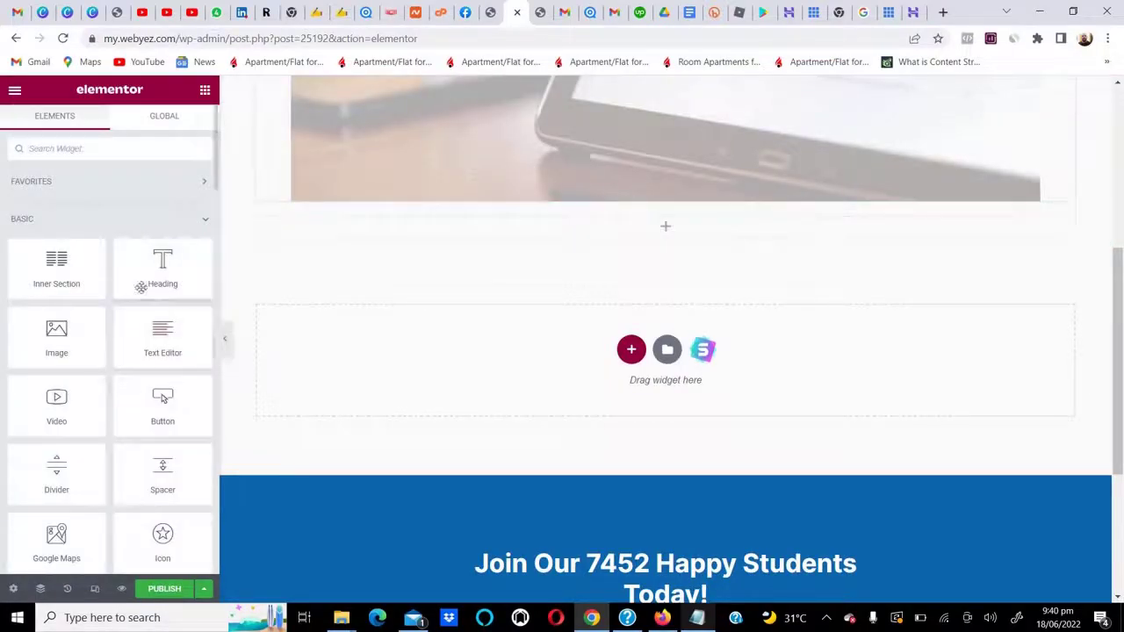
drag(144, 284, 475, 244)
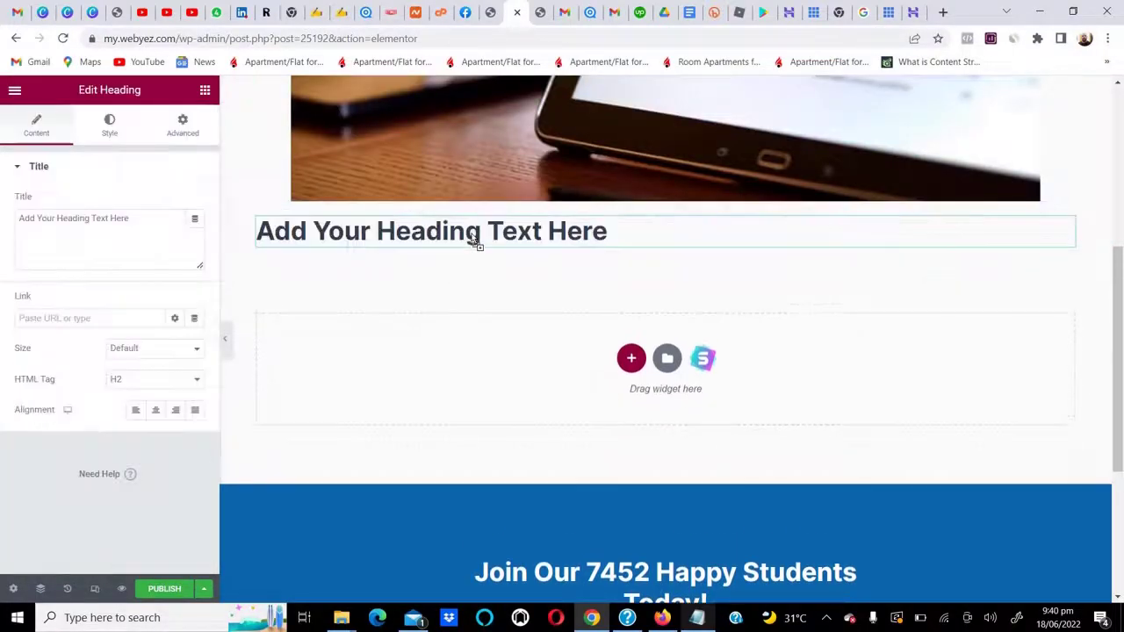
triple_click(475, 244)
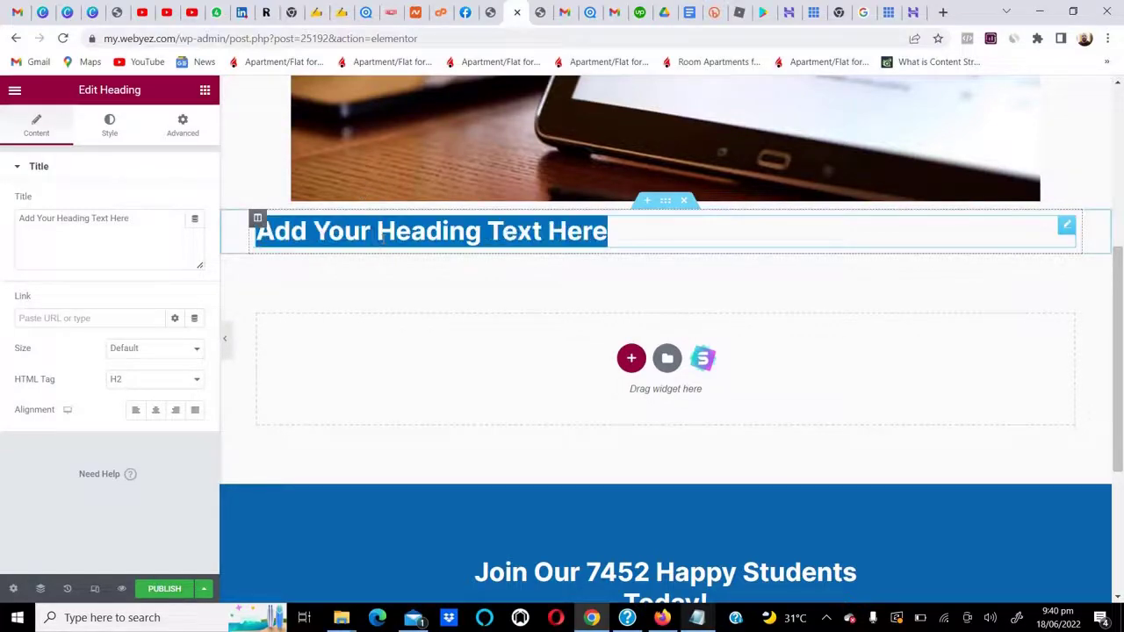
text(This is)
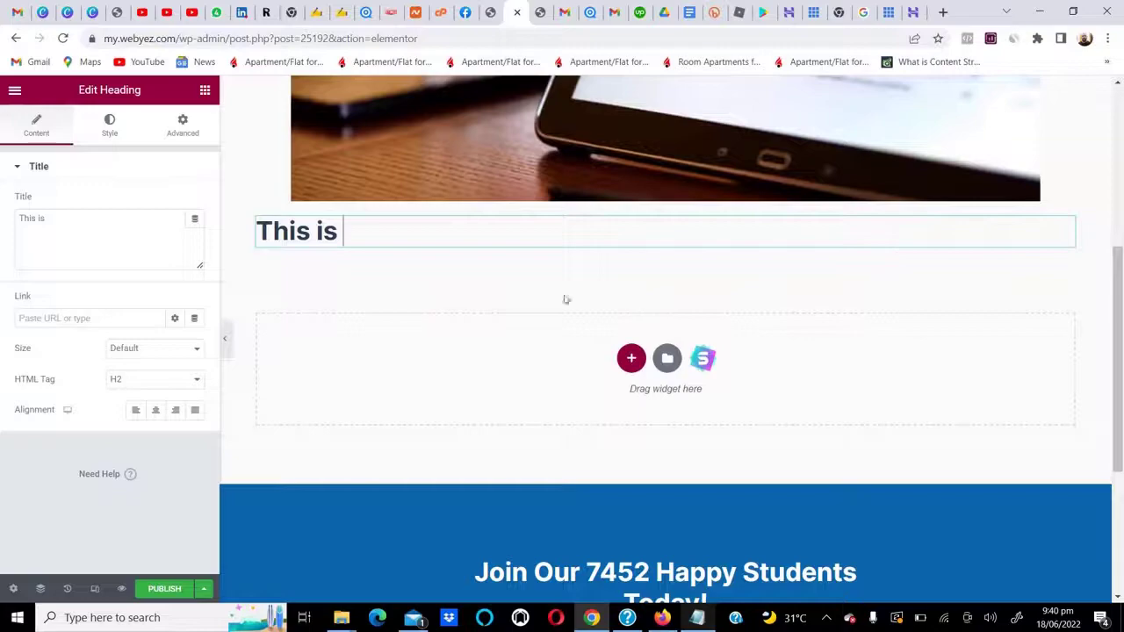
Step: Publish the new page and check its photo and heading on the live site
click(151, 590)
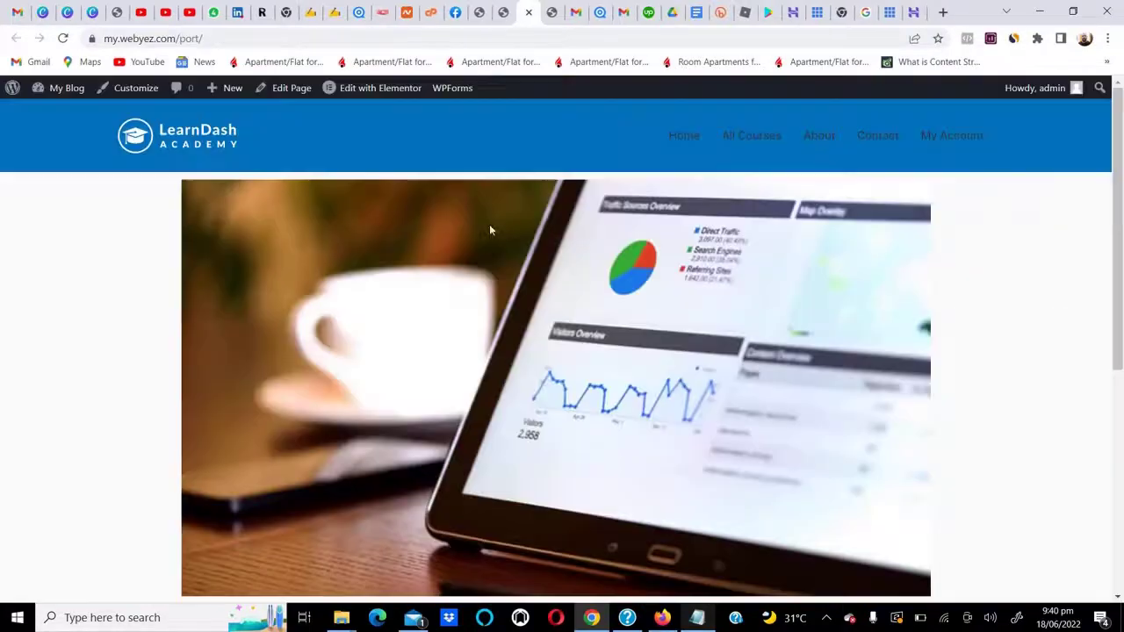
scroll(481, 302, down, 5)
scroll(480, 302, down, 2)
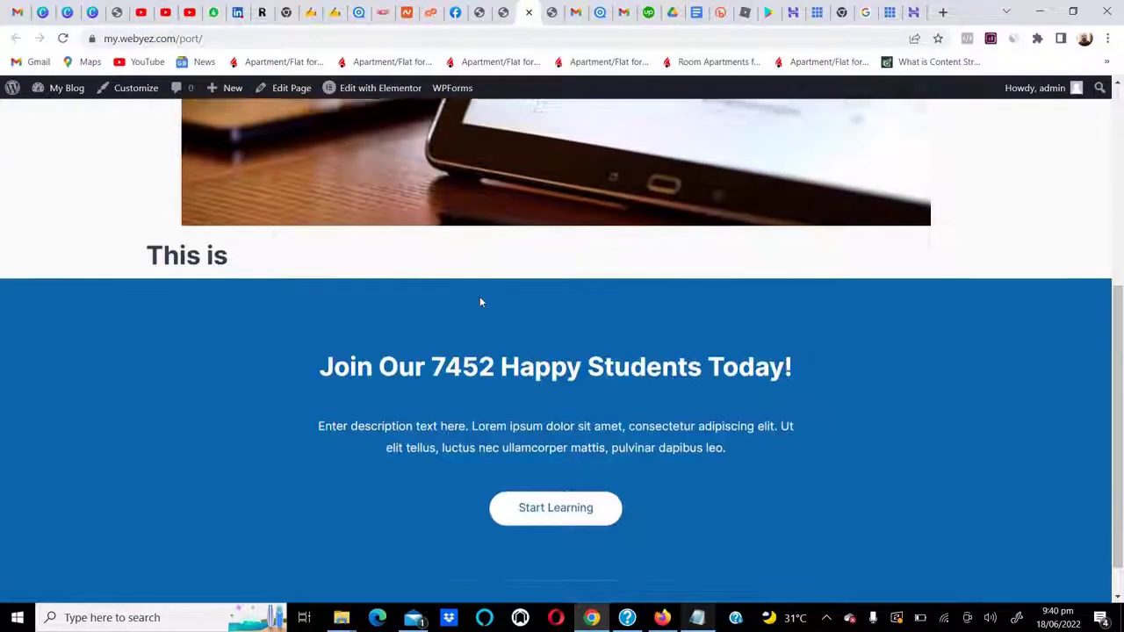
scroll(479, 302, up, 5)
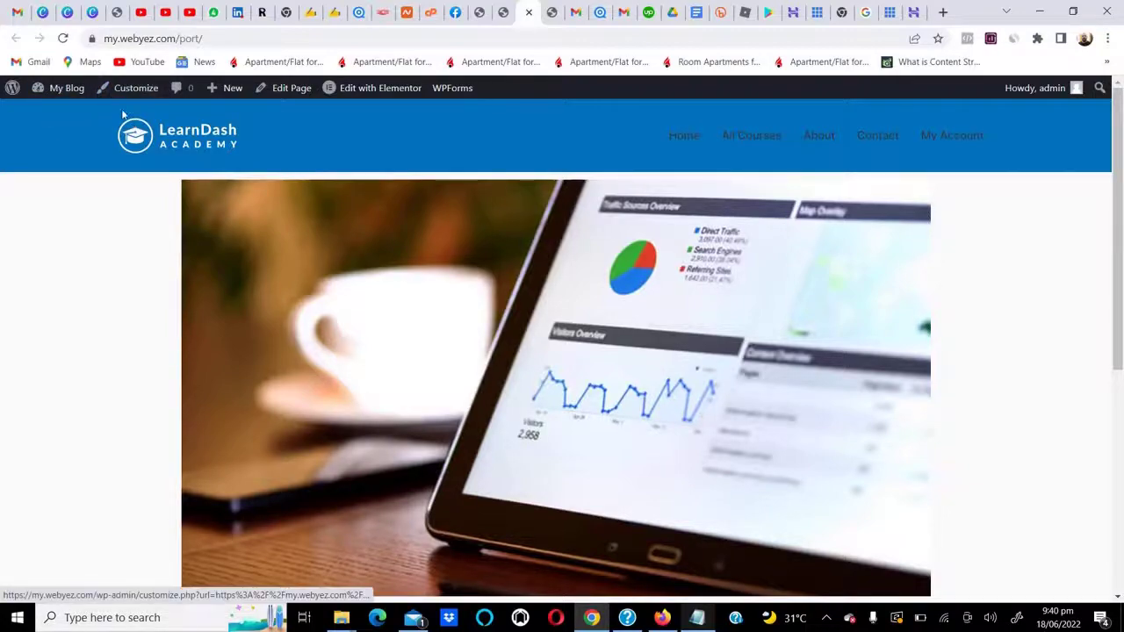
Step: Go to the WordPress admin dashboard and open the navigation menu management page
mouse_move(62, 88)
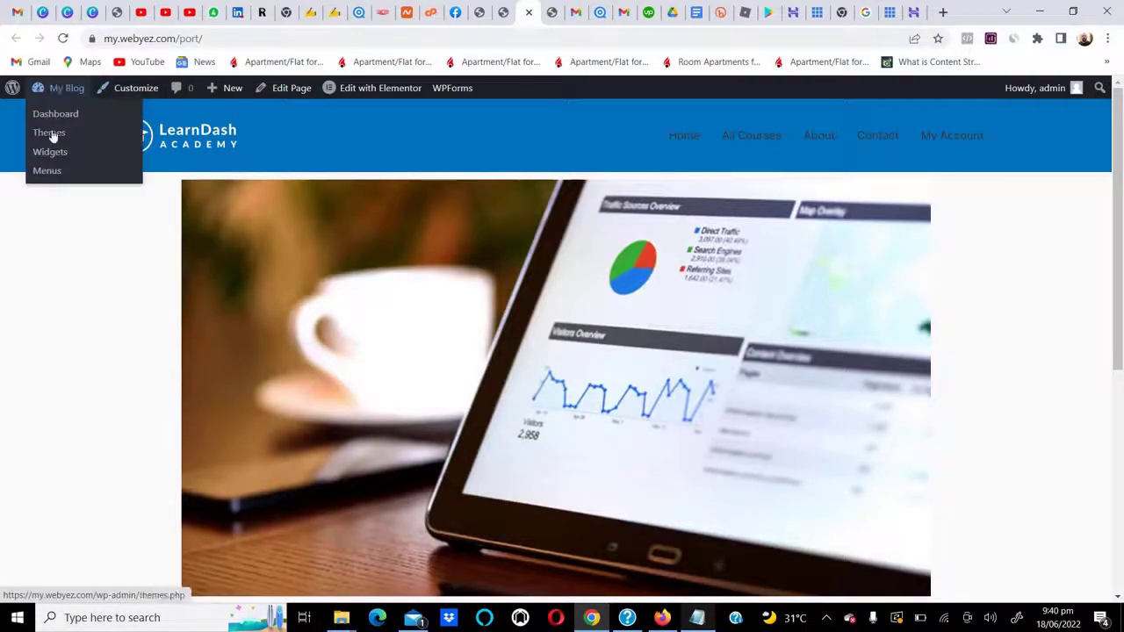
click(56, 114)
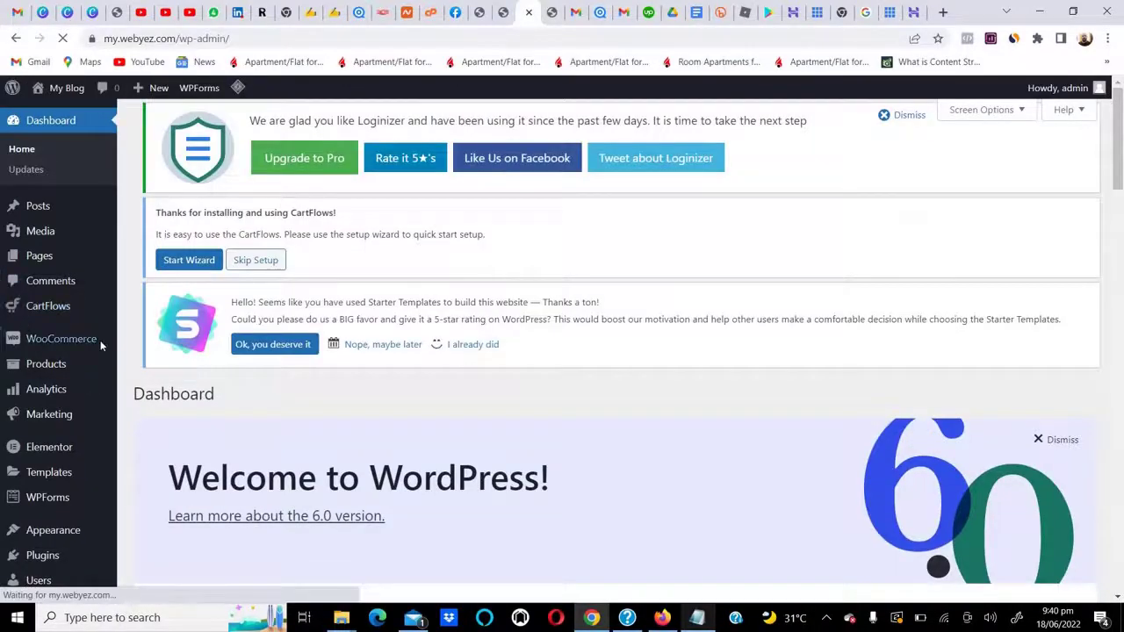
mouse_move(53, 417)
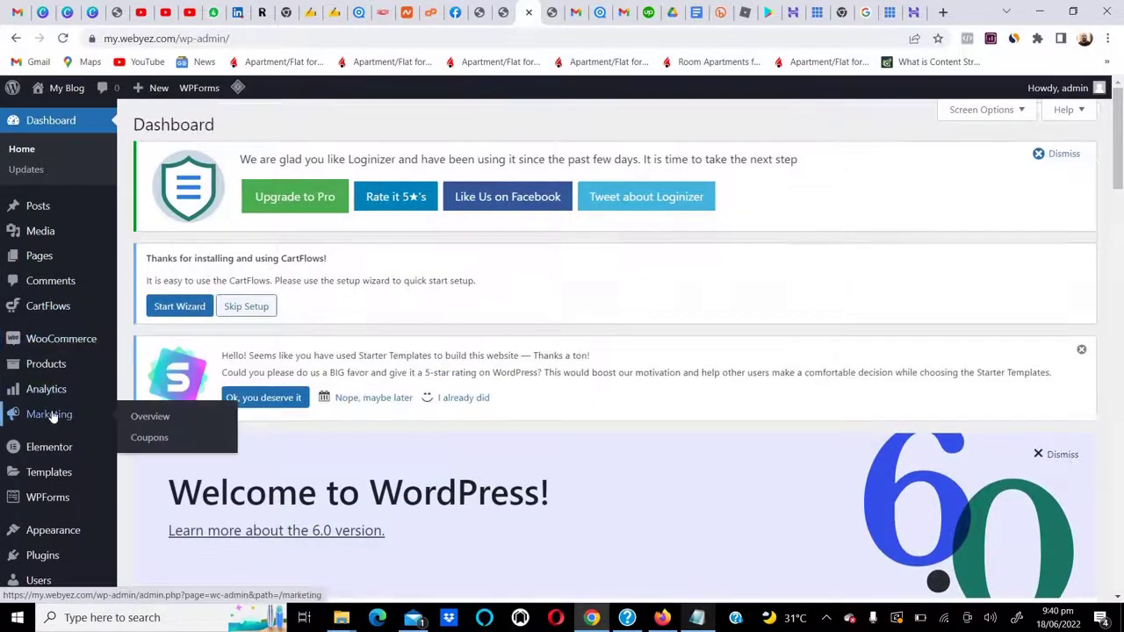
mouse_move(25, 215)
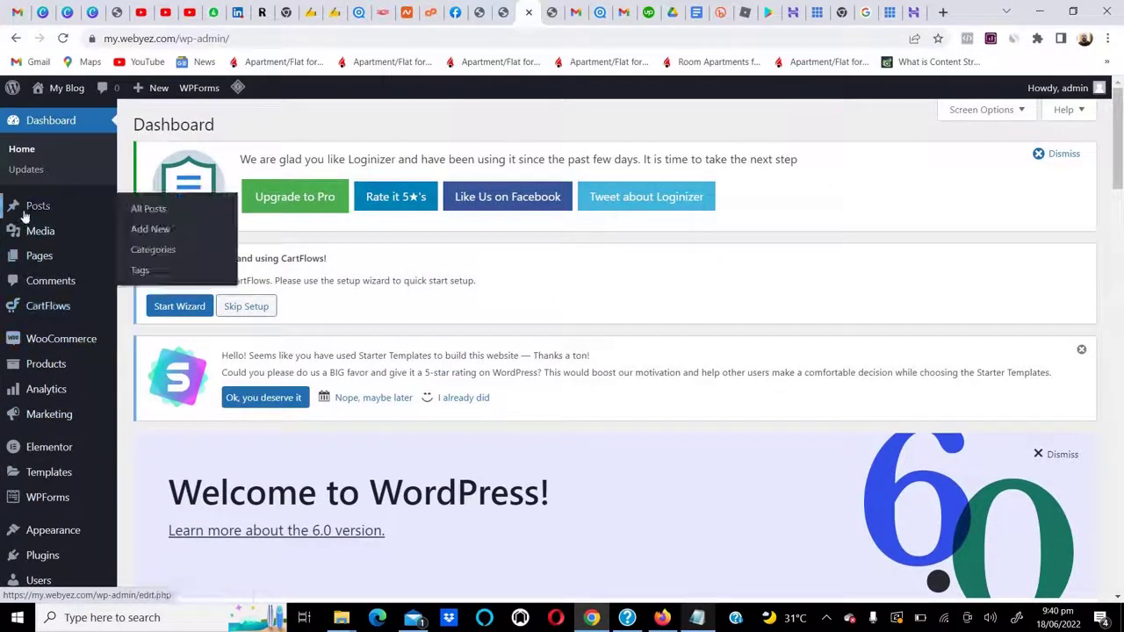
scroll(39, 386, down, 2)
mouse_move(35, 389)
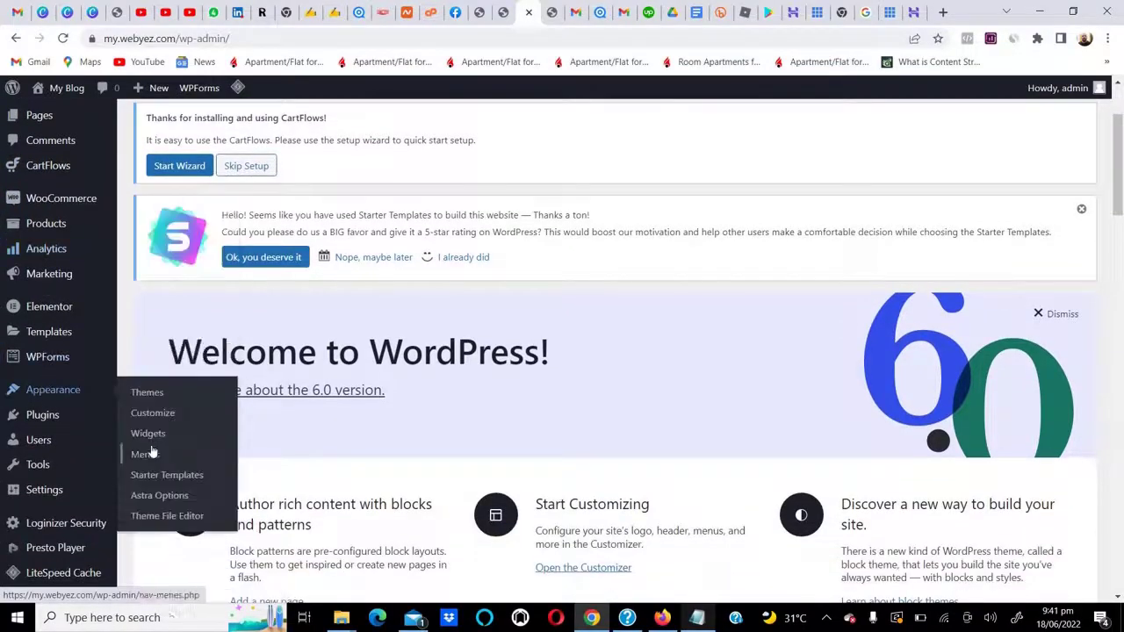
click(144, 454)
Step: Delete the existing Primary Menu permanently
scroll(389, 527, down, 3)
click(388, 583)
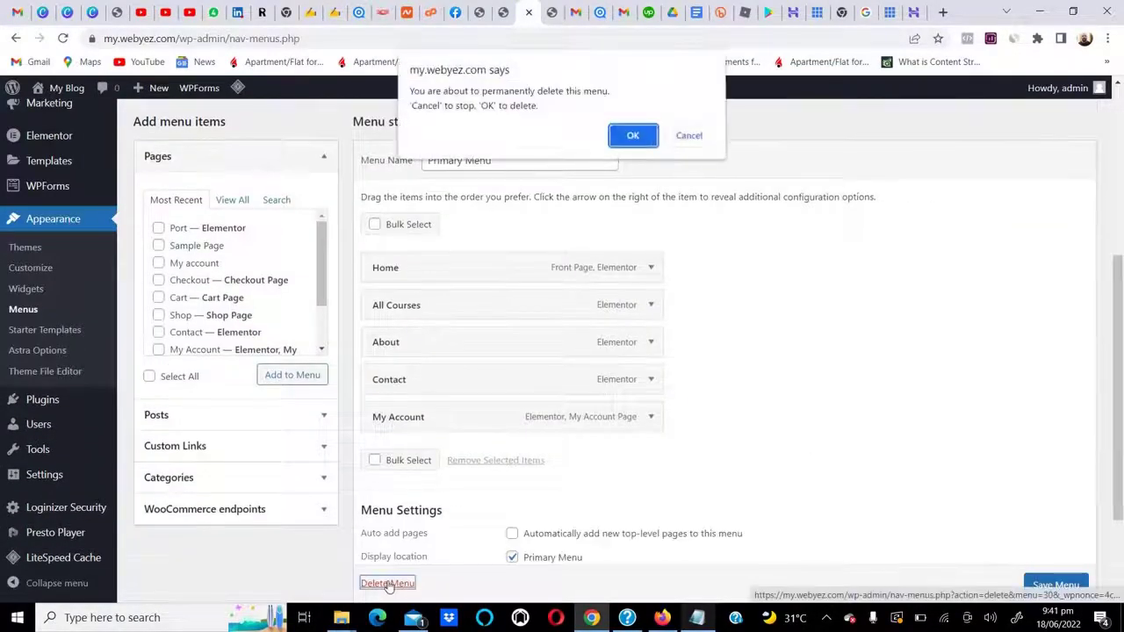
click(632, 135)
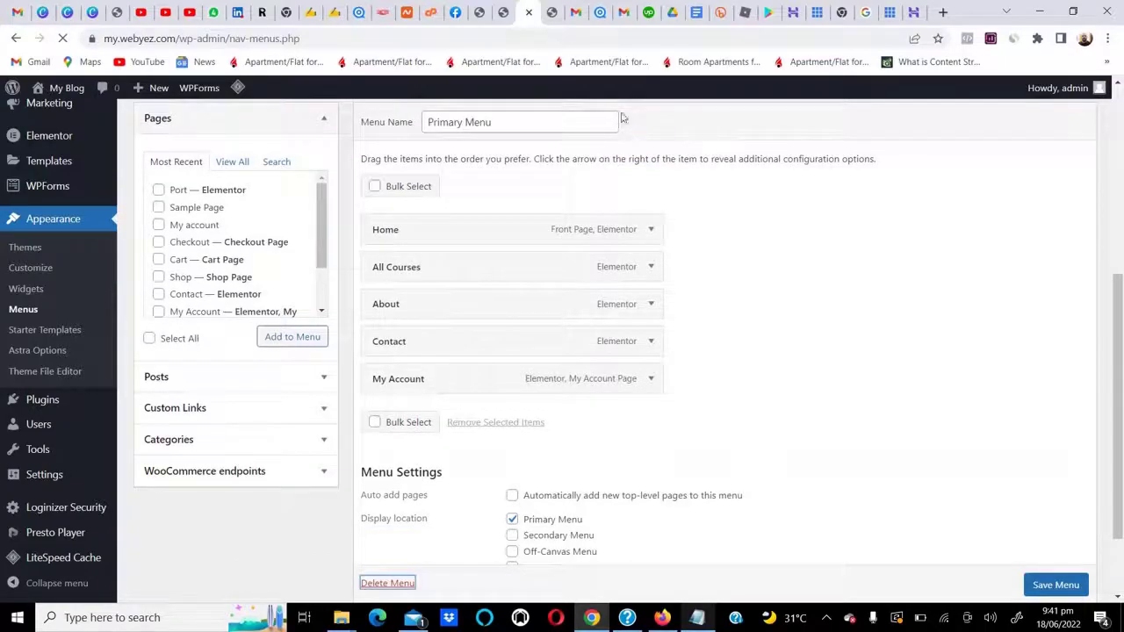
Step: Create a menu named "top", assign it to the Primary Menu location and enable automatic adding of new top-level pages
click(438, 492)
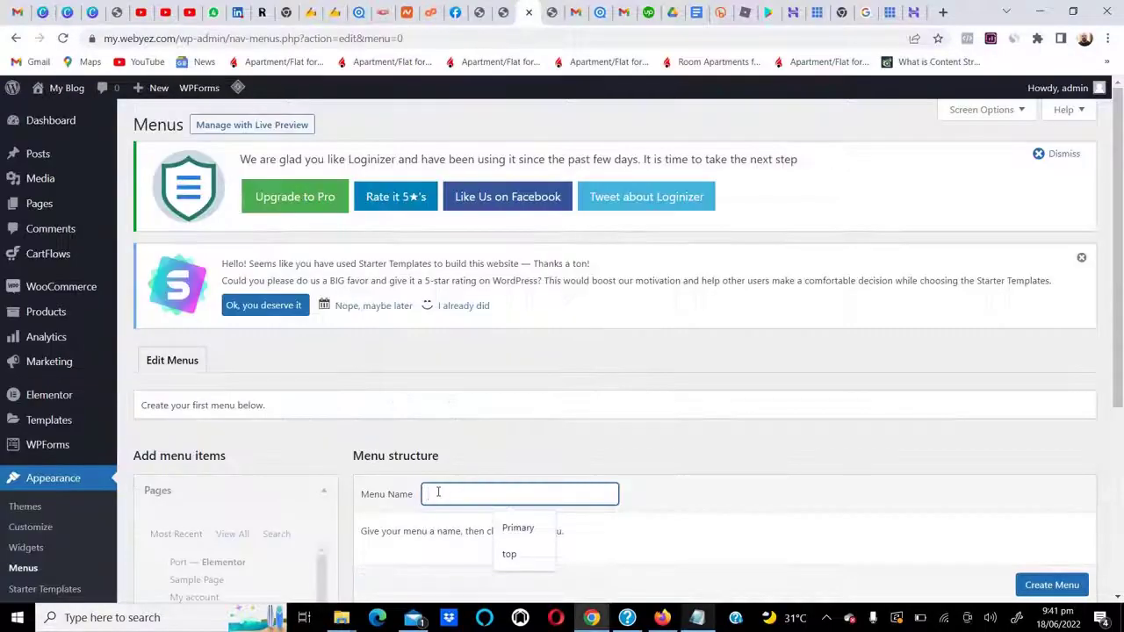
click(536, 558)
scroll(679, 501, down, 3)
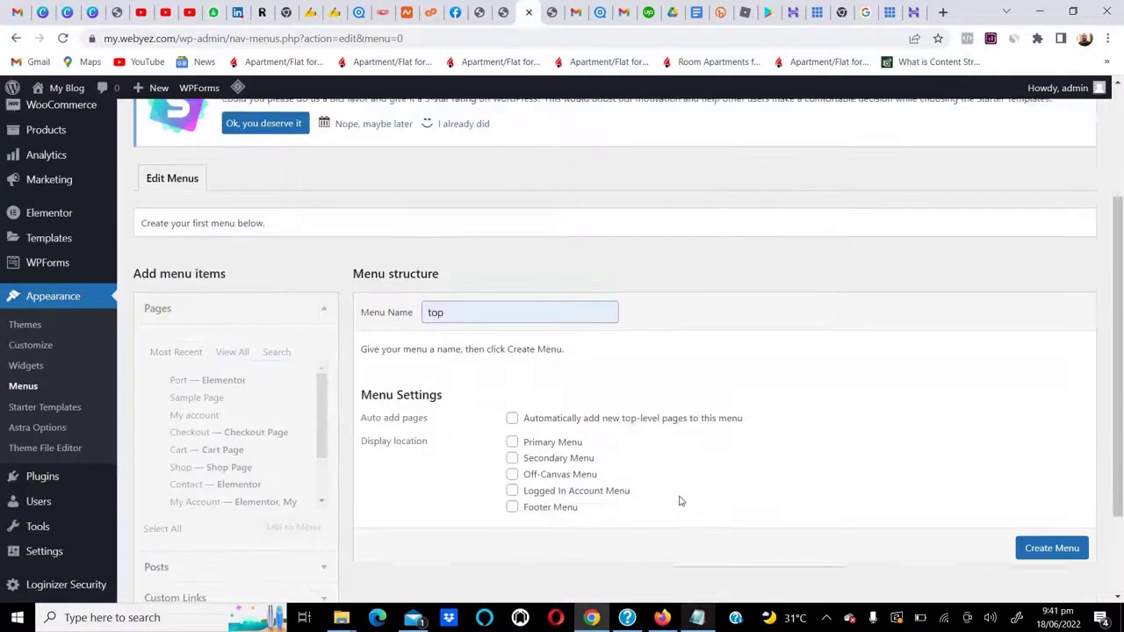
key(Return)
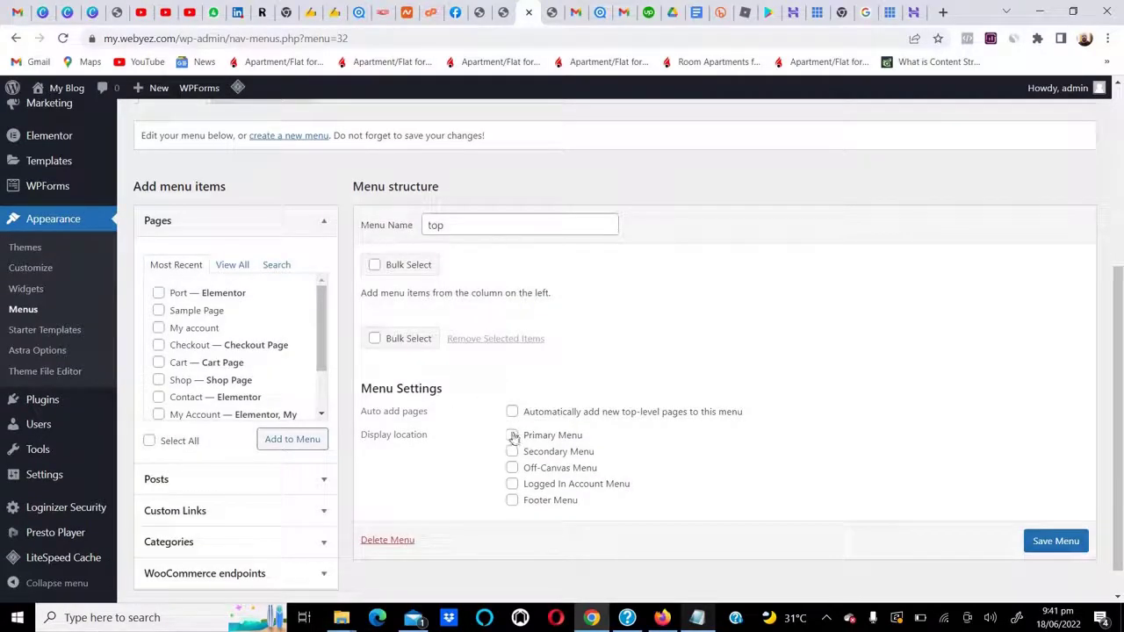
click(513, 436)
click(513, 414)
Step: Add the Home, About, All Courses and Contact pages to the "top" menu and save the menu
scroll(159, 397, down, 2)
scroll(159, 397, up, 3)
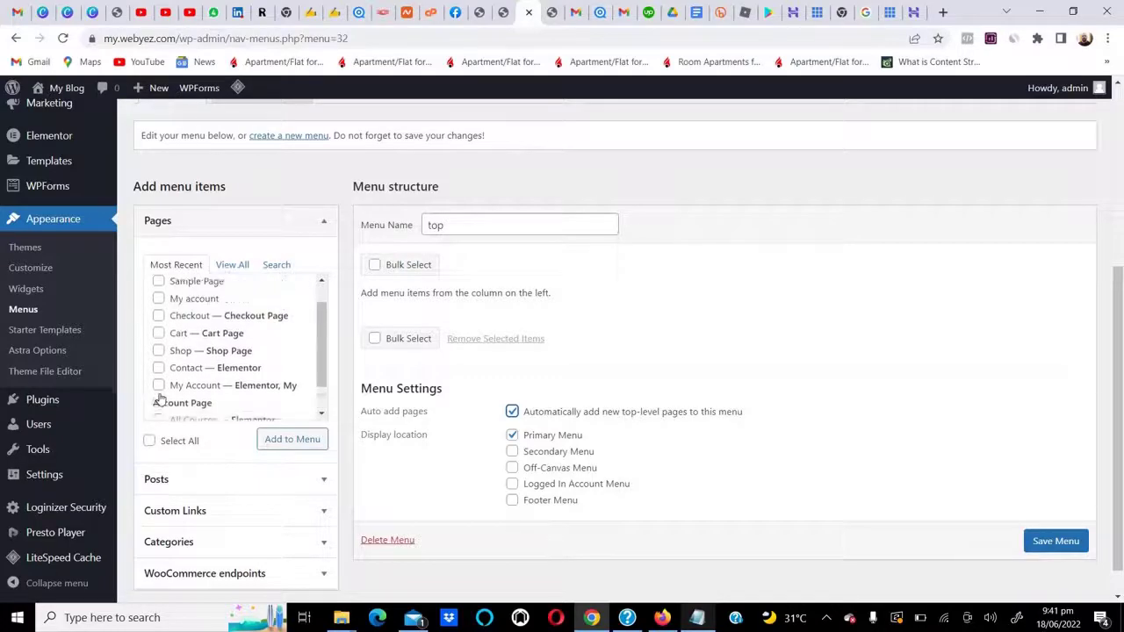
click(232, 265)
click(159, 292)
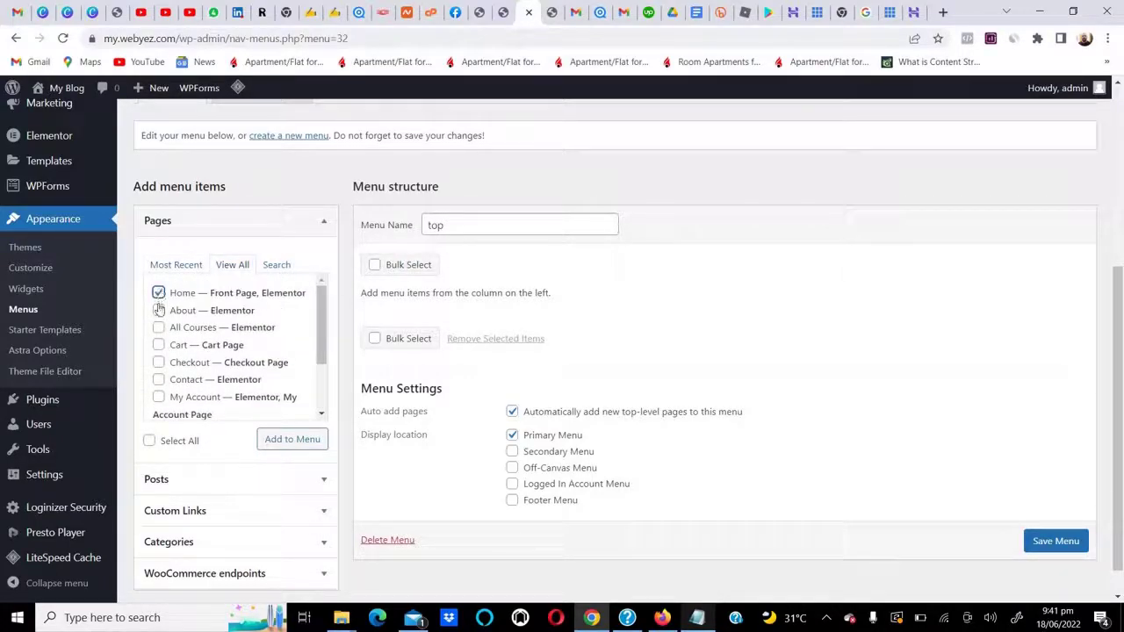
click(159, 310)
click(158, 327)
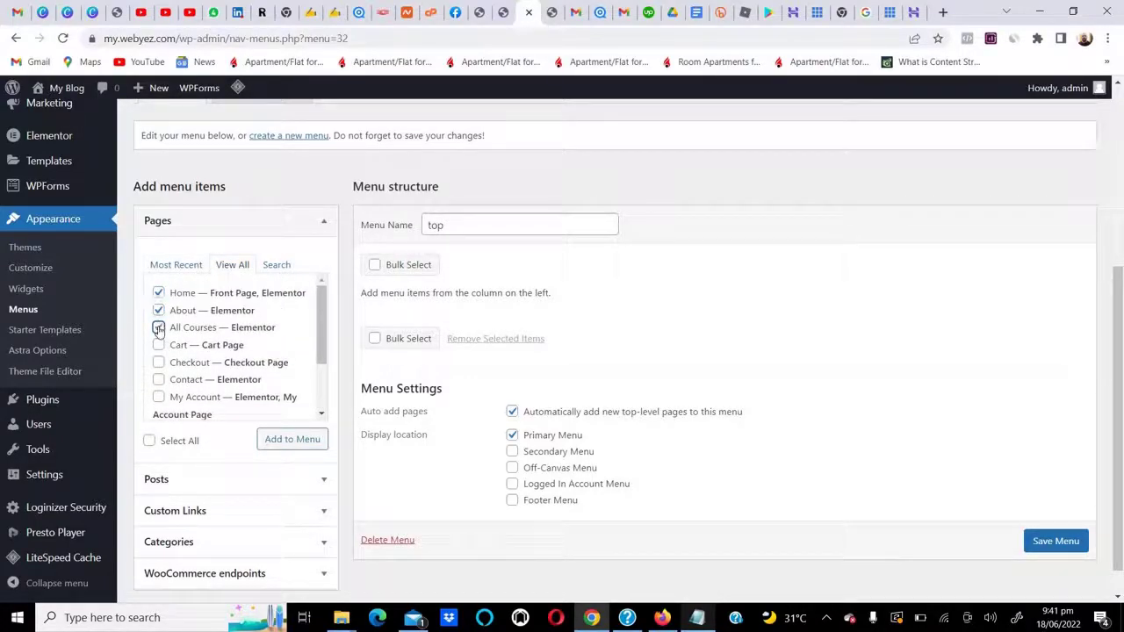
click(158, 381)
scroll(156, 383, down, 1)
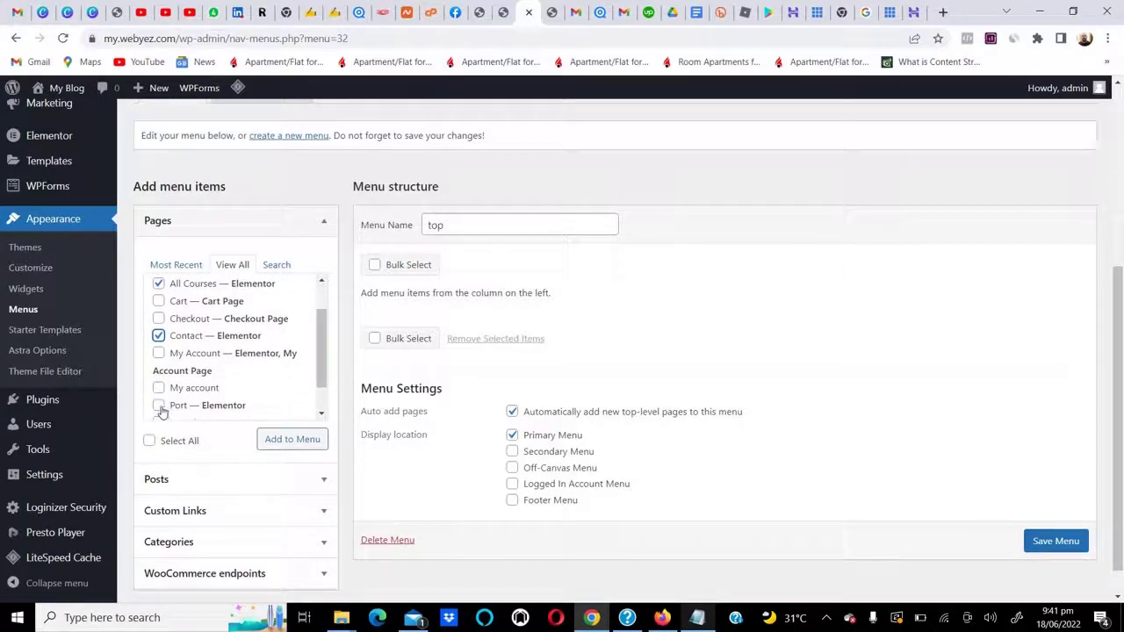
scroll(162, 413, down, 1)
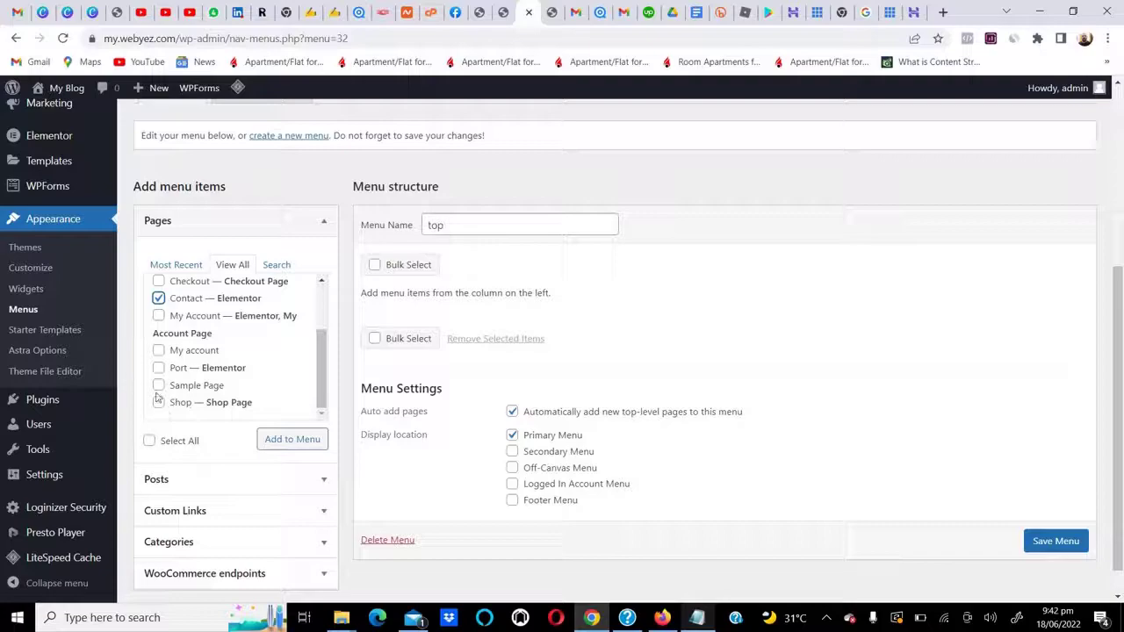
click(296, 441)
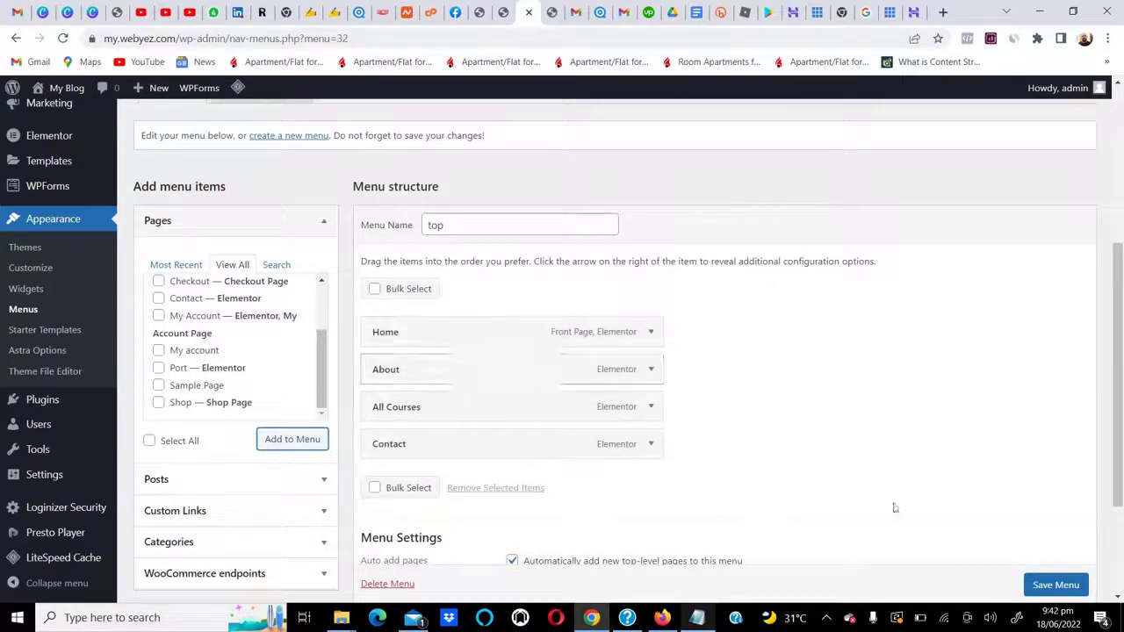
click(1053, 589)
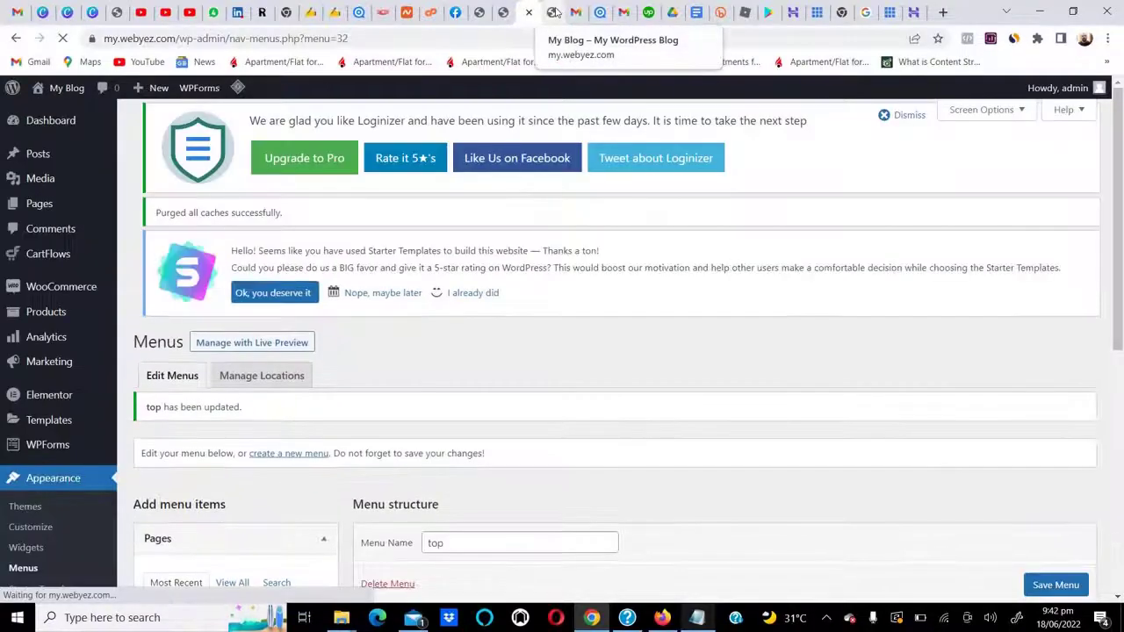
Step: Reload the live site's home page in its browser tab and test the new menu by viewing the About page
click(67, 88)
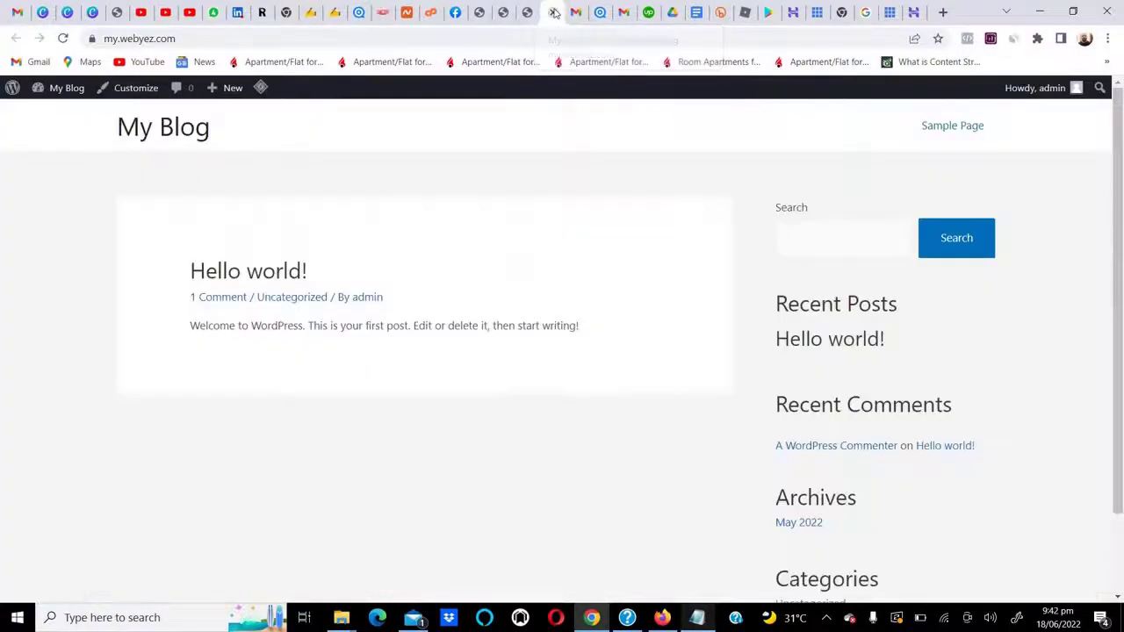
click(62, 38)
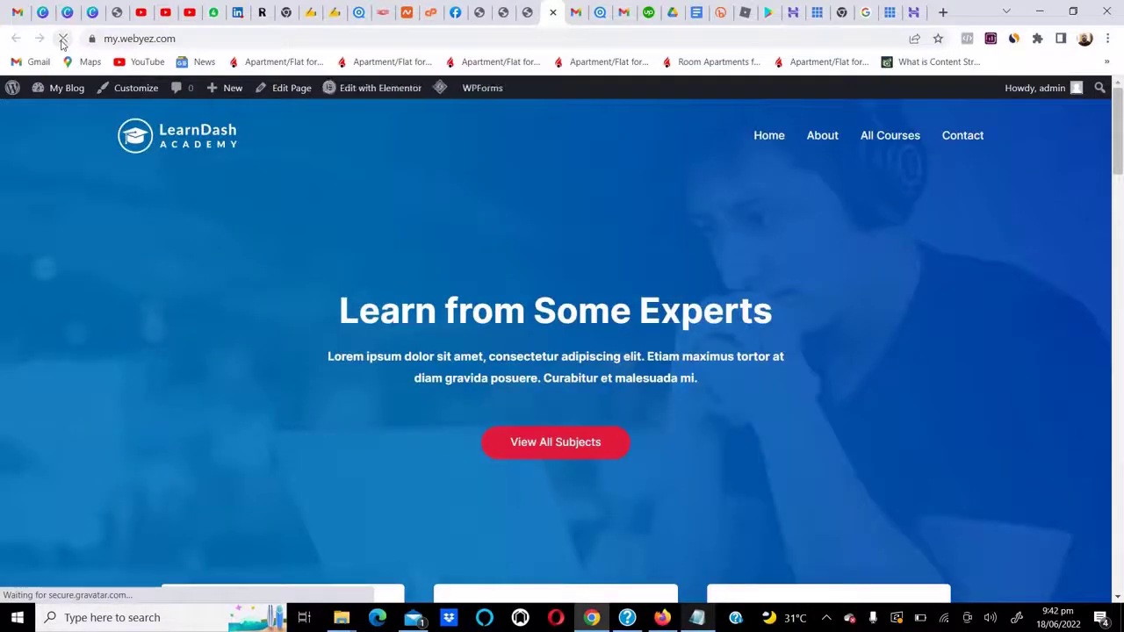
click(821, 139)
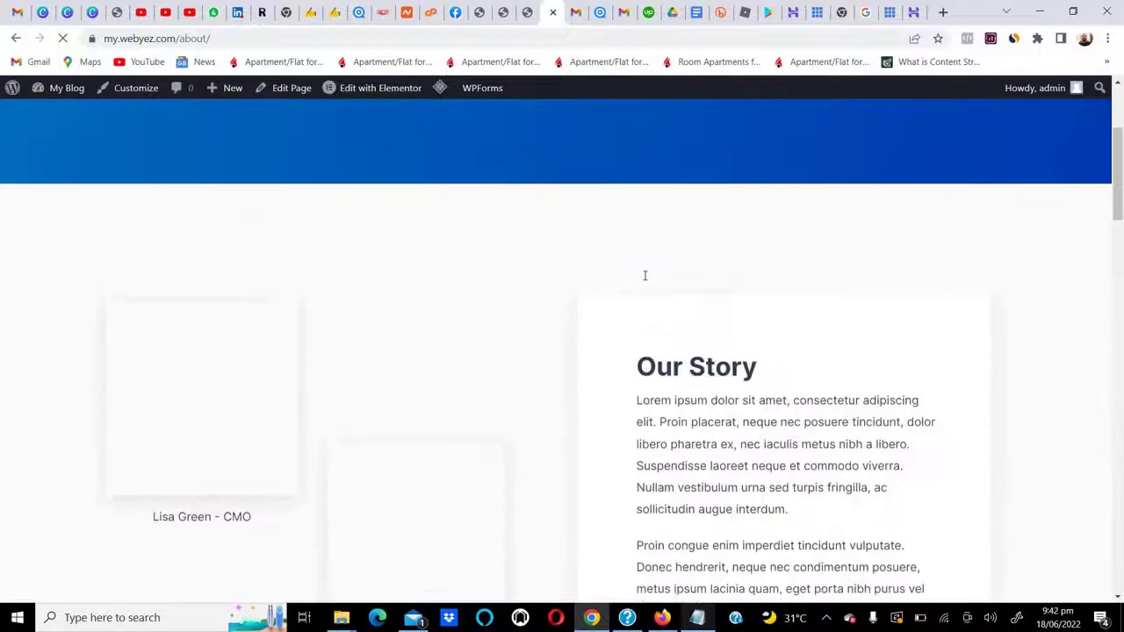
scroll(645, 276, down, 3)
scroll(645, 275, up, 5)
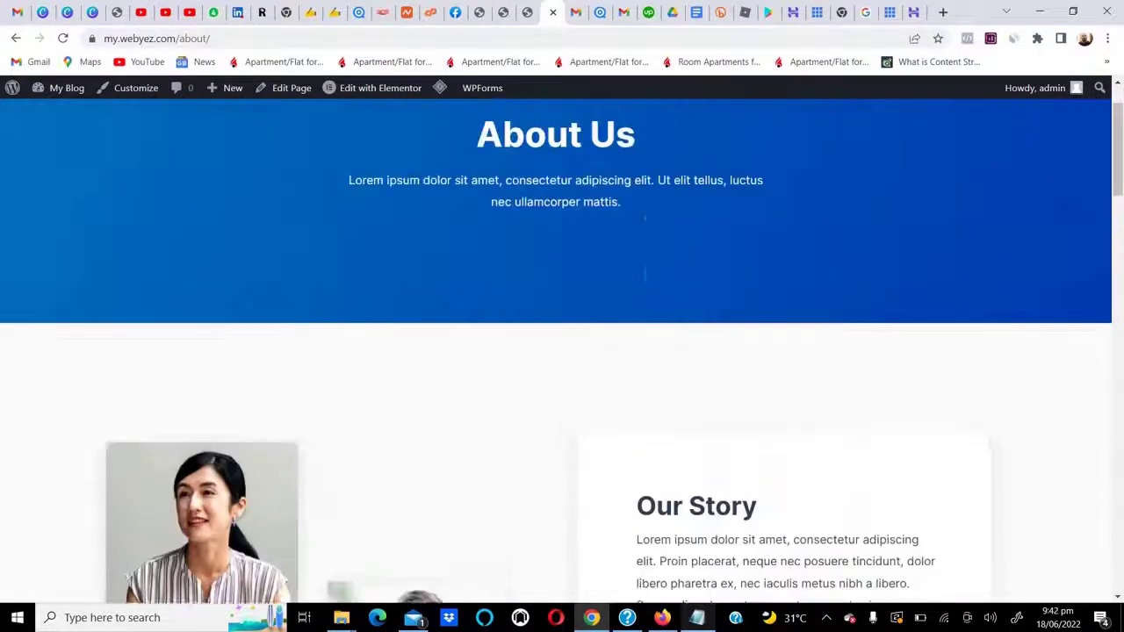
scroll(644, 274, up, 1)
Step: Return to the WordPress admin dashboard and open the General settings page
mouse_move(62, 93)
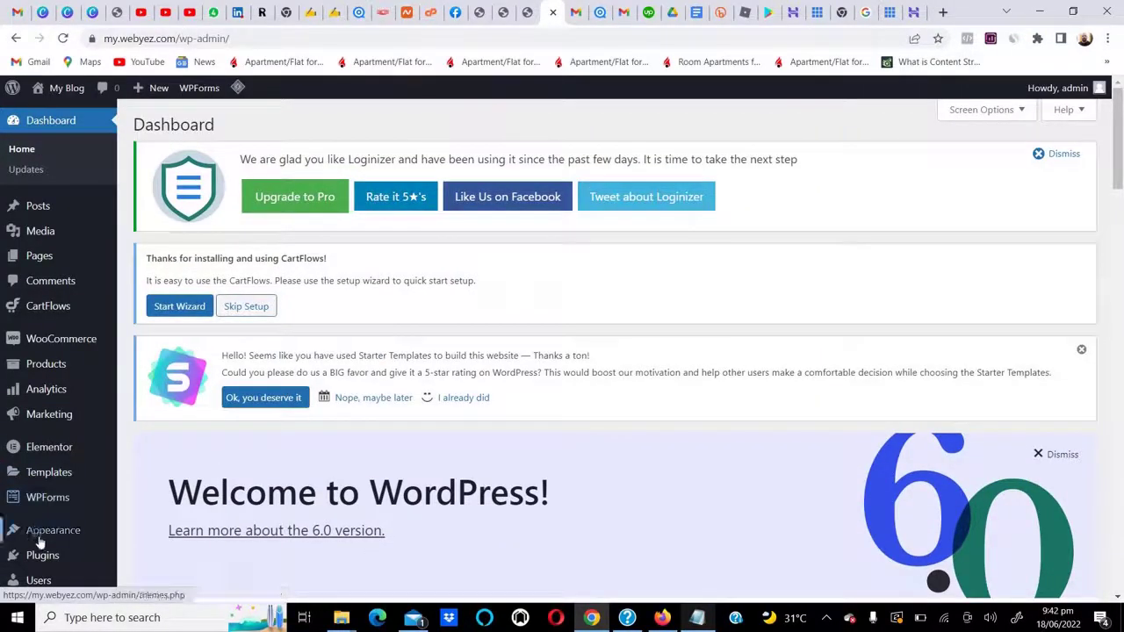
scroll(40, 535, down, 2)
mouse_move(49, 482)
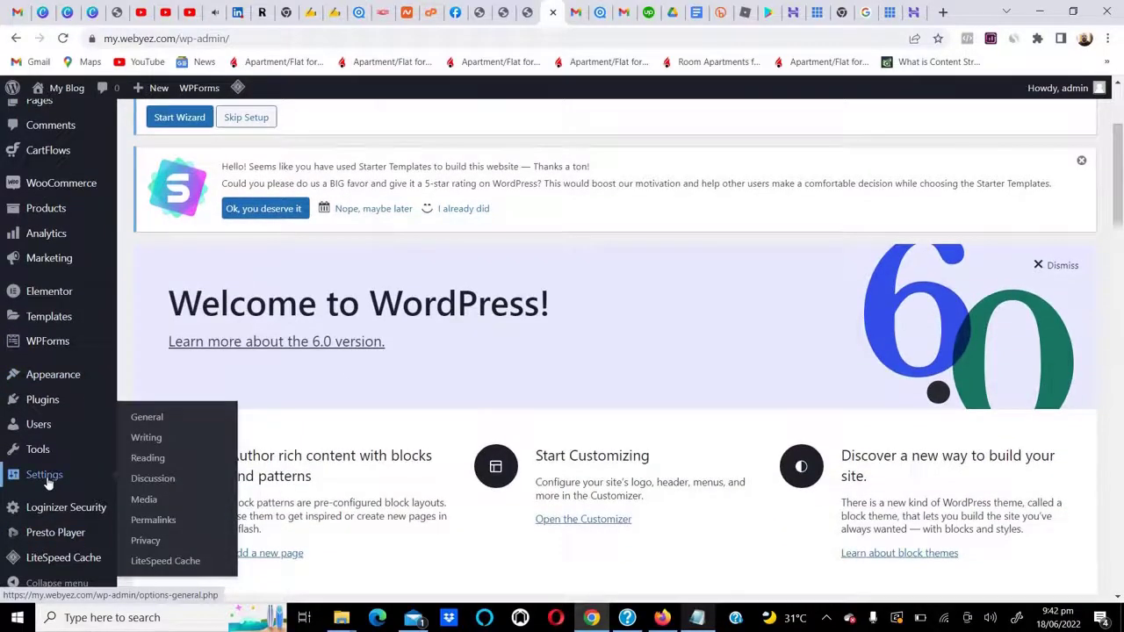
click(138, 426)
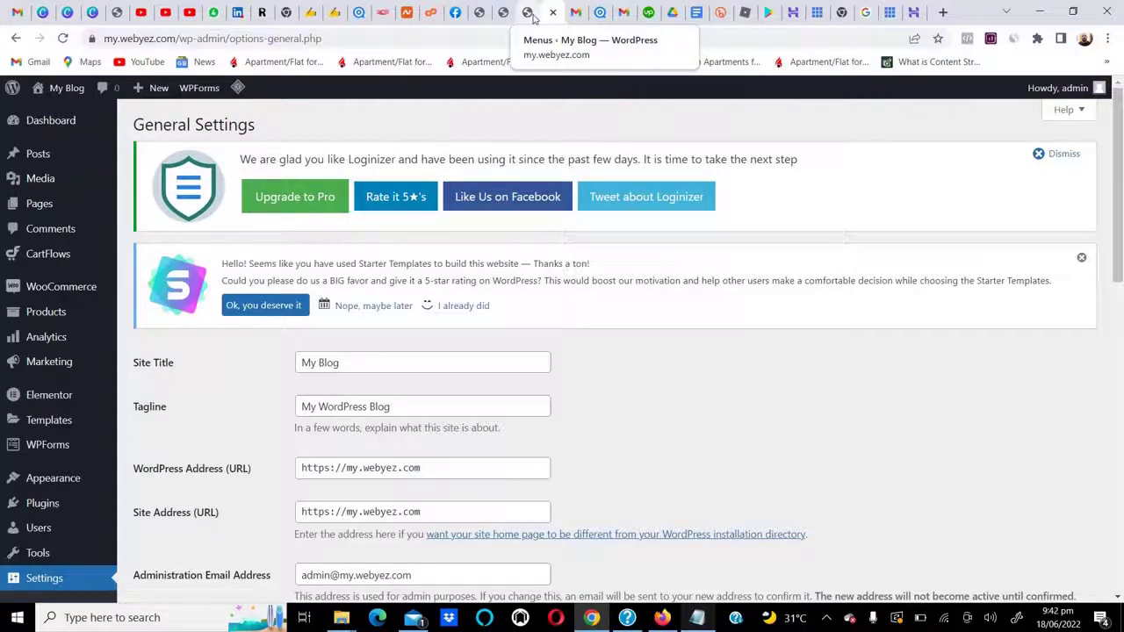
Step: Set the site title to "Fashion" and the tagline to "Smart People", and save the general settings
triple_click(327, 362)
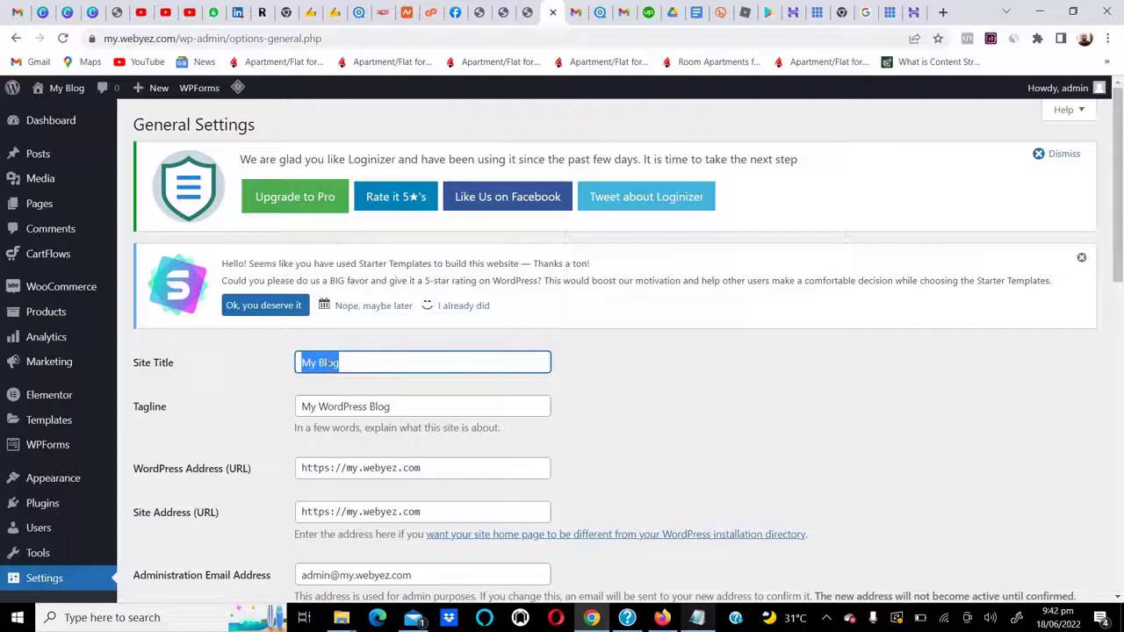
text(Fashion)
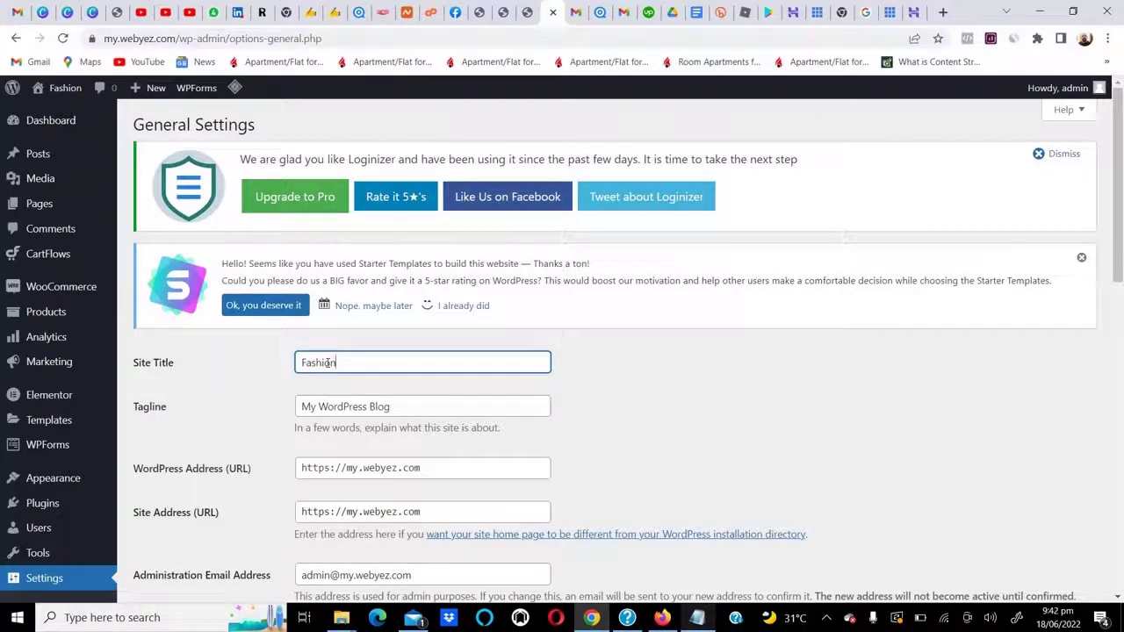
key(Tab)
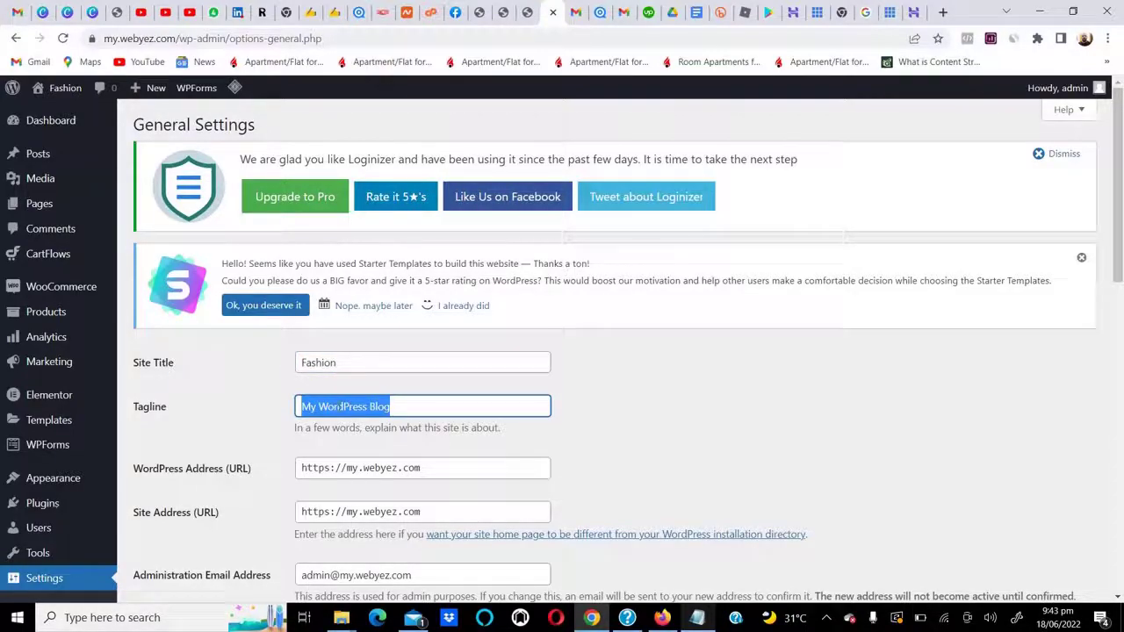
text(SMart People)
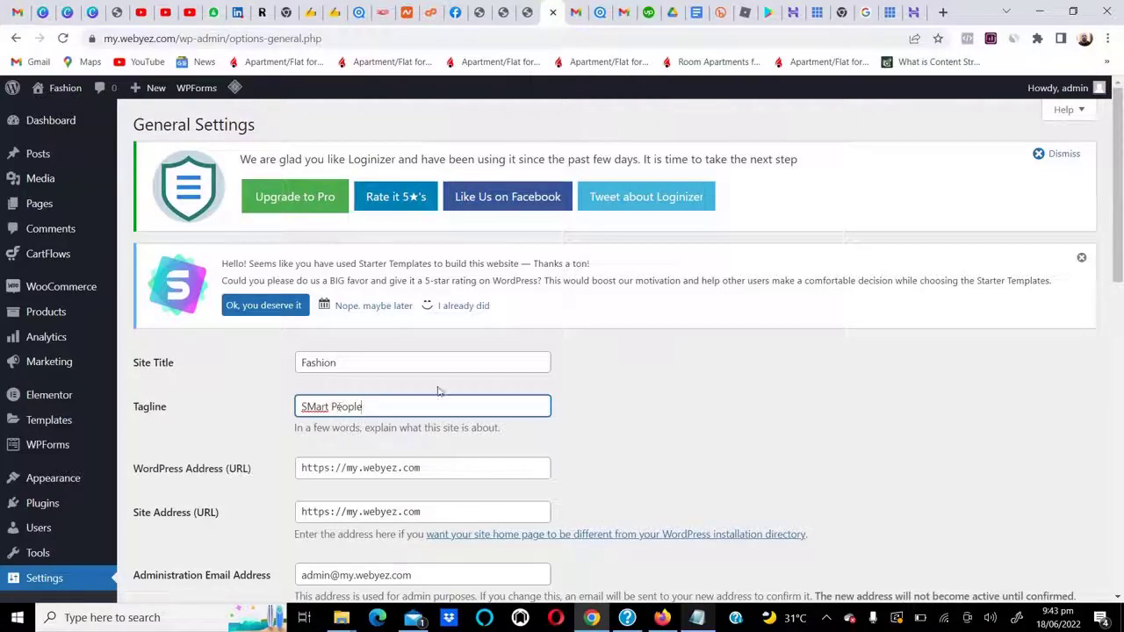
click(315, 406)
key(BackSpace)
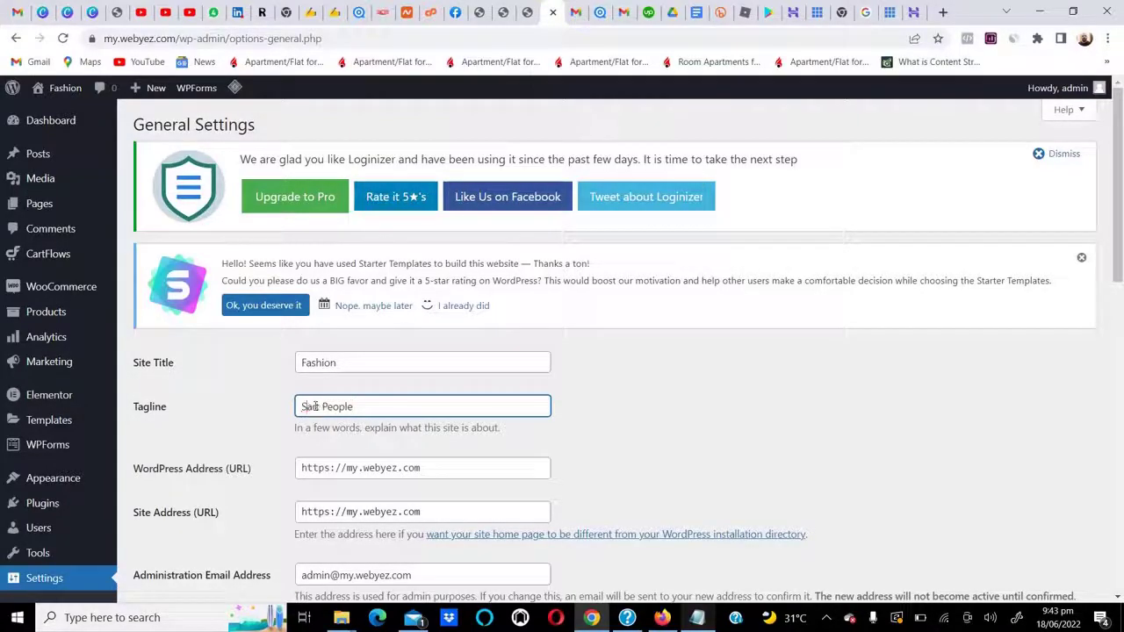
text(m)
scroll(315, 406, down, 2)
scroll(315, 406, down, 6)
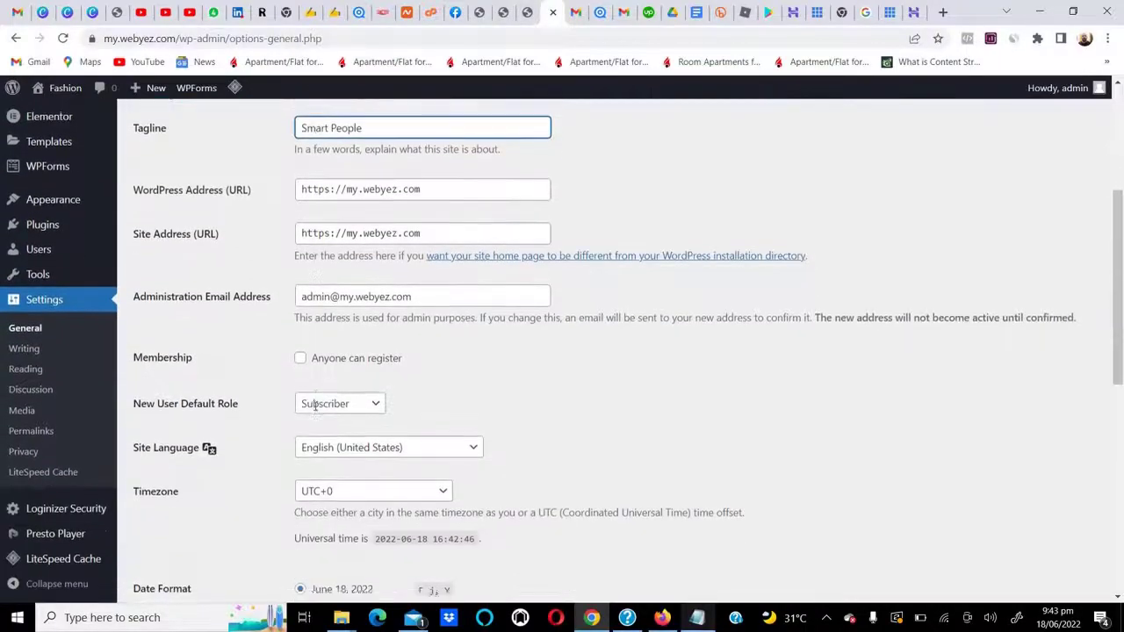
scroll(360, 565, down, 2)
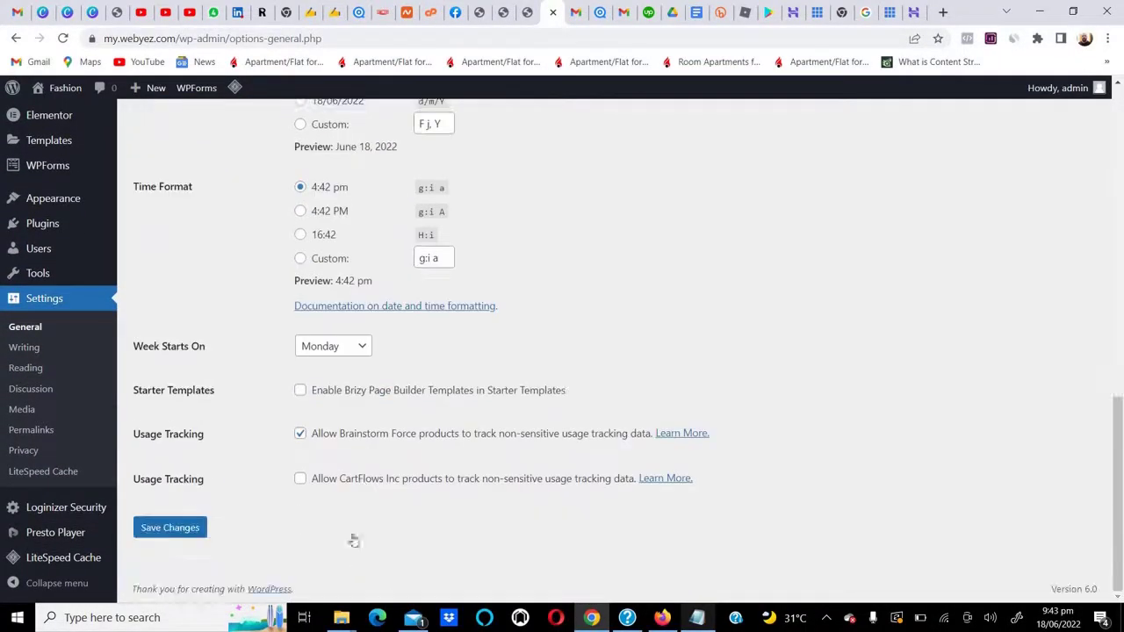
click(198, 538)
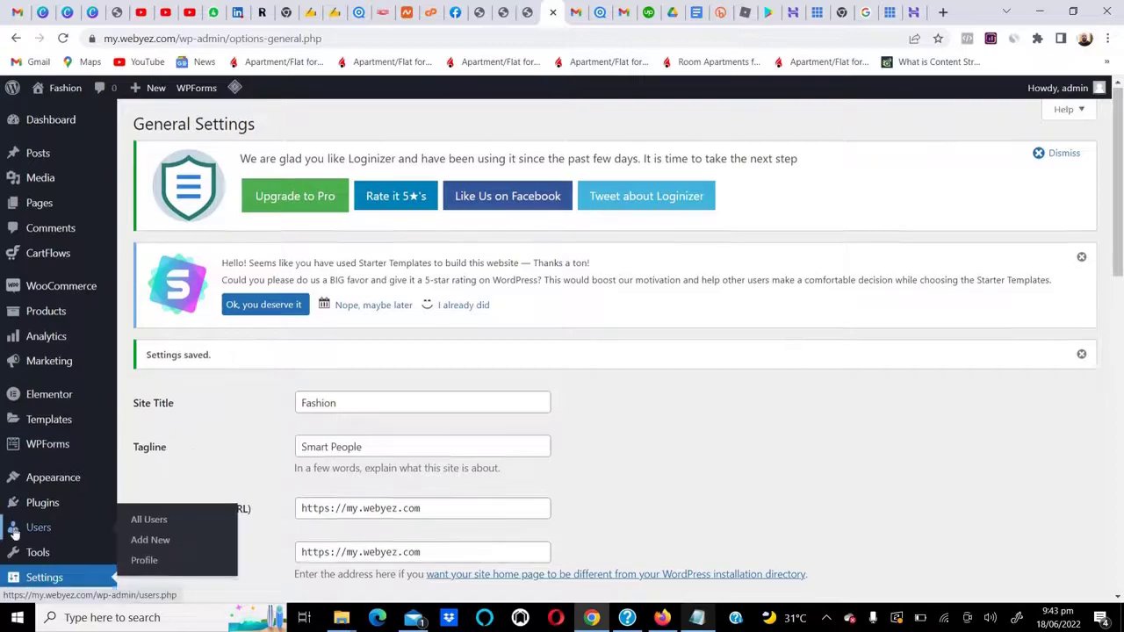
Step: Review the Writing settings and the Reading settings, including the homepage display options
scroll(26, 509, down, 2)
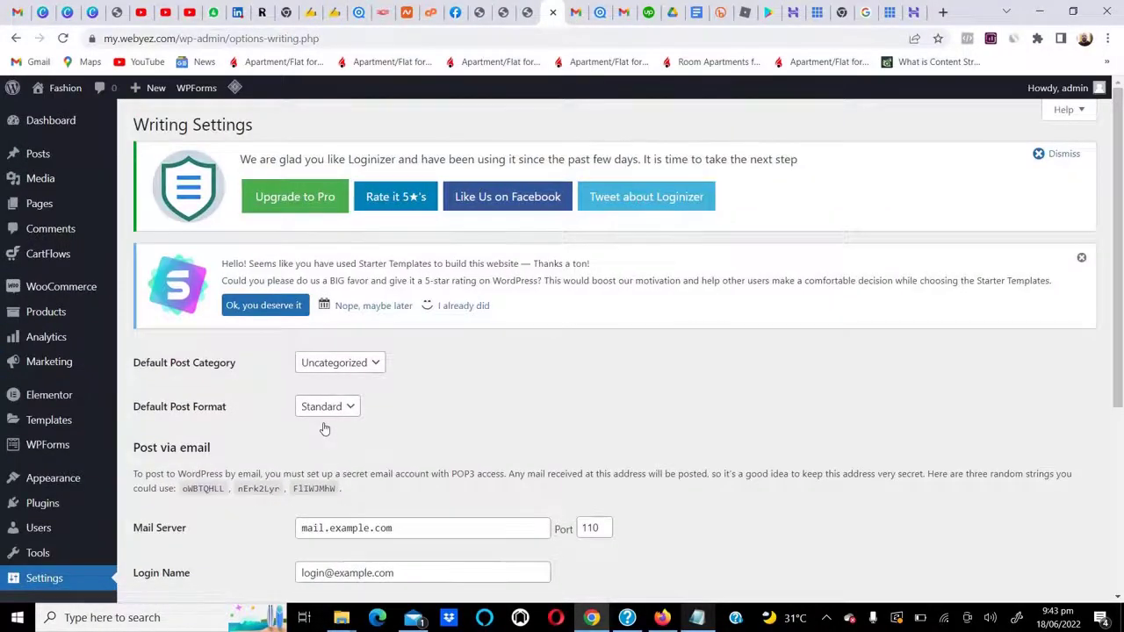
scroll(323, 428, down, 3)
scroll(323, 428, down, 1)
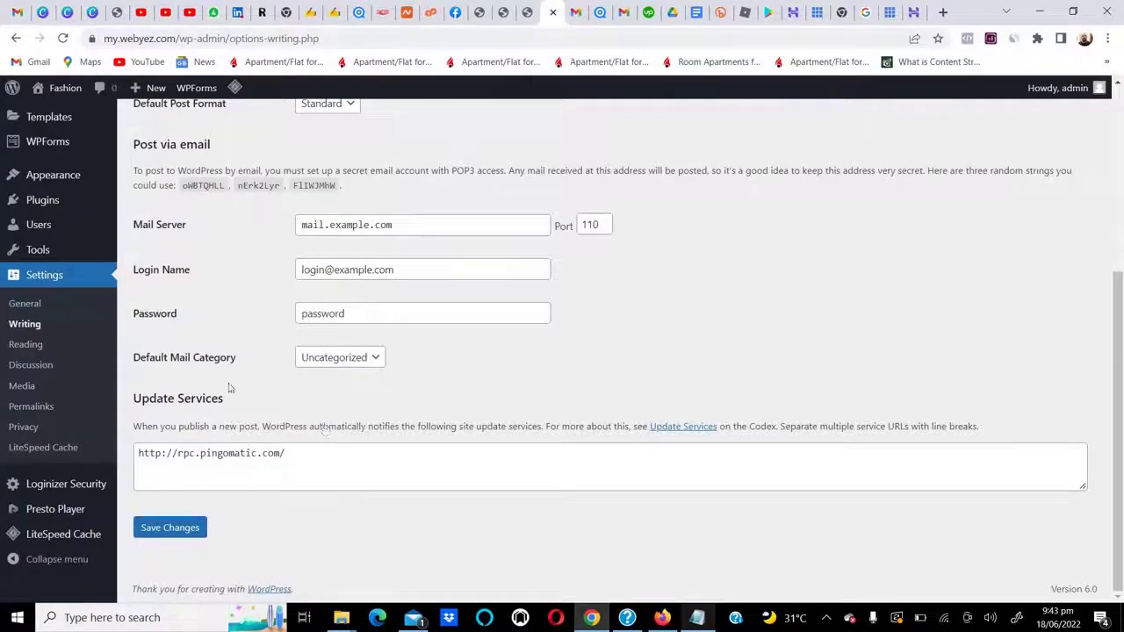
click(26, 349)
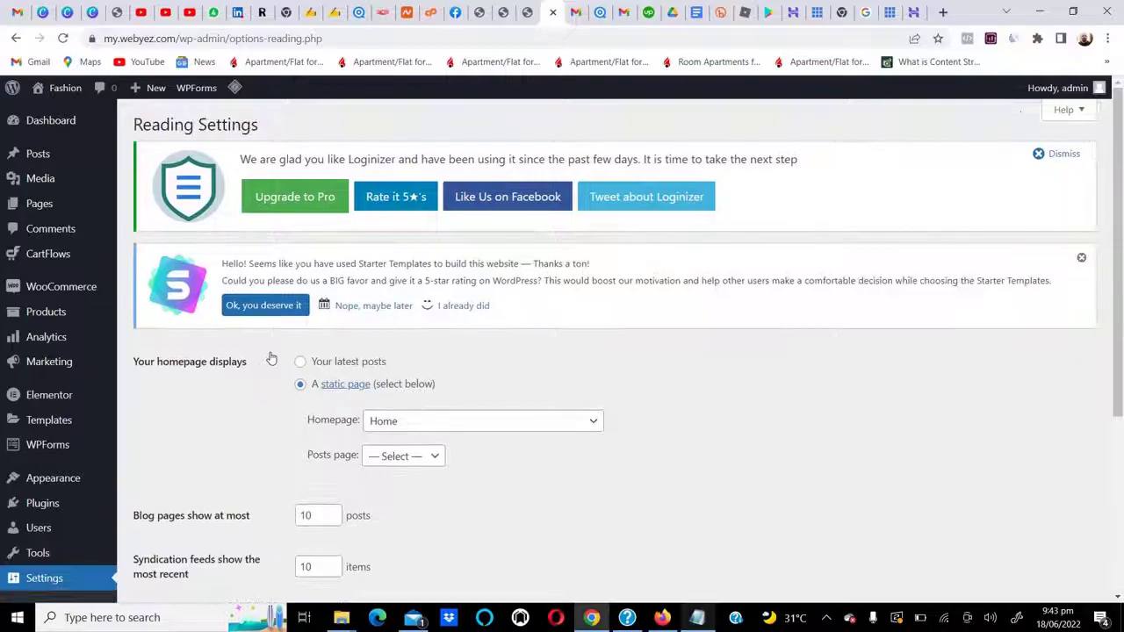
scroll(271, 359, down, 1)
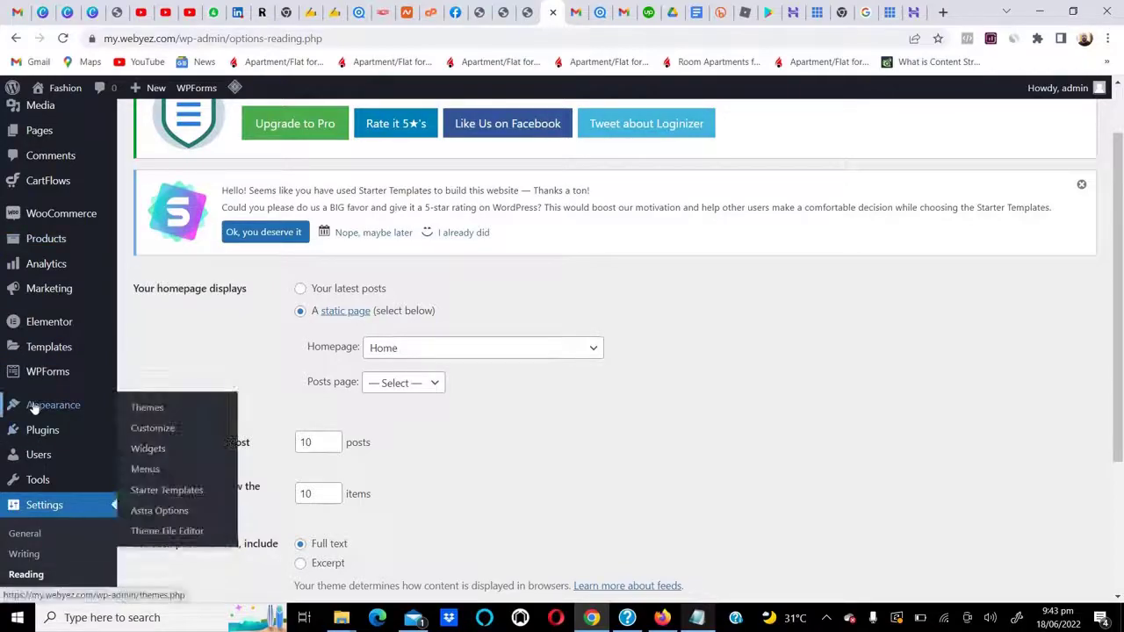
scroll(514, 395, down, 3)
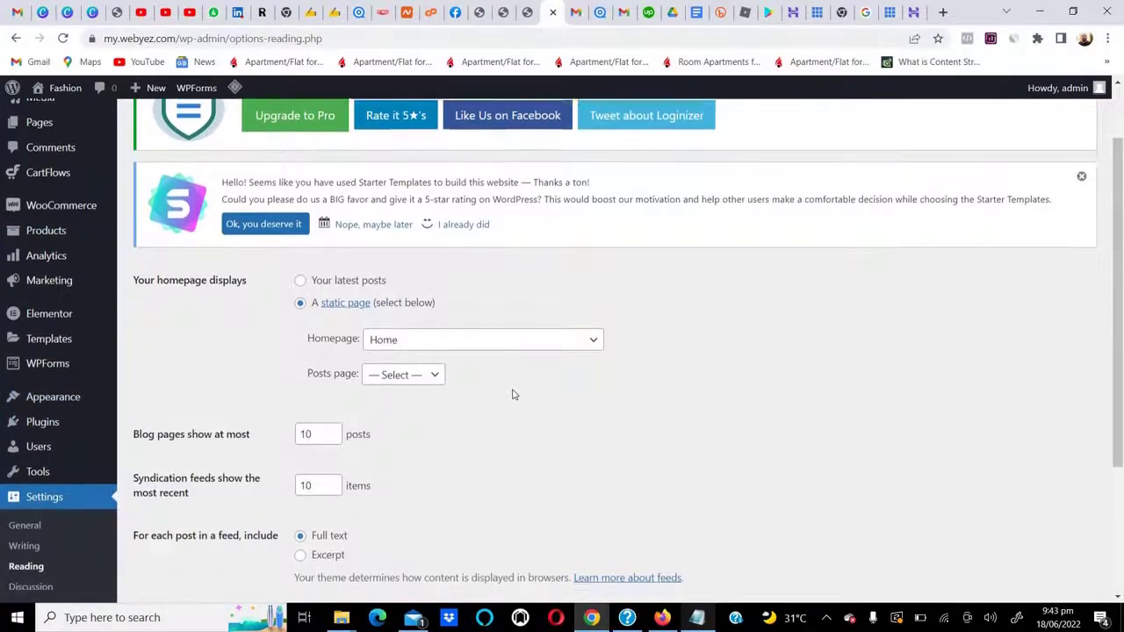
Step: Change the permalink structure to Post name and save the permalink settings
click(40, 502)
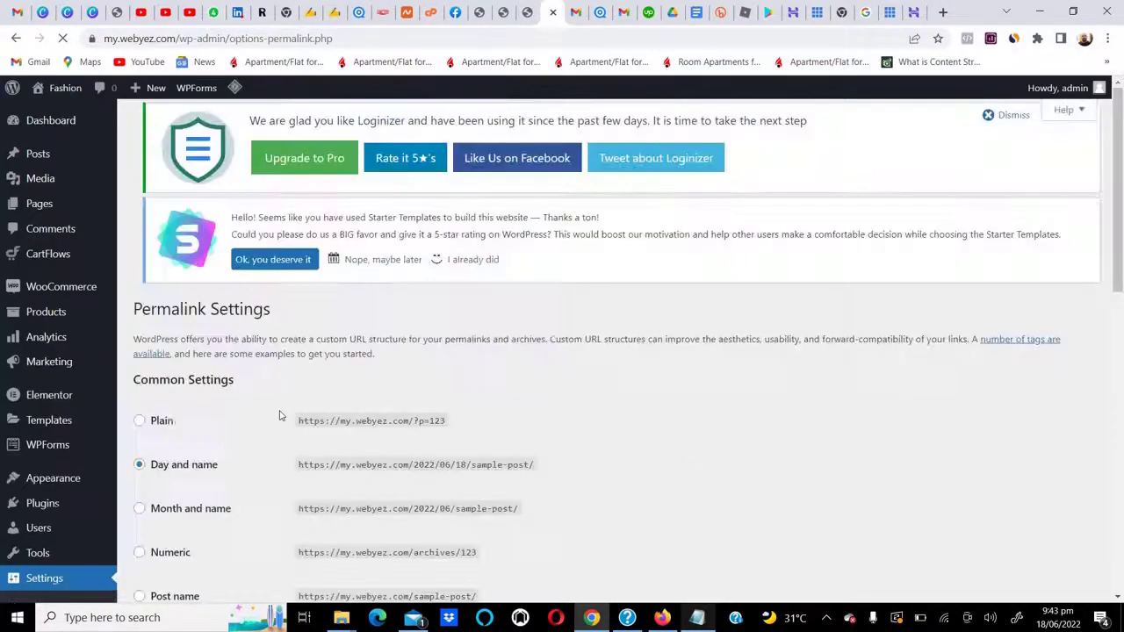
scroll(263, 418, down, 3)
click(141, 451)
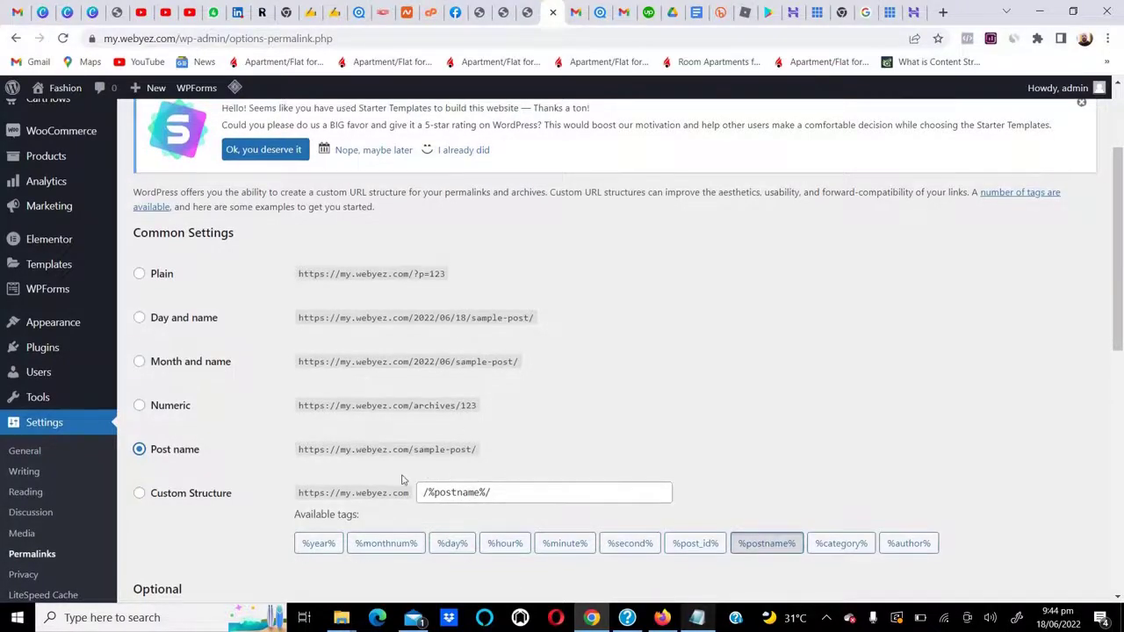
scroll(404, 478, down, 5)
scroll(289, 220, up, 2)
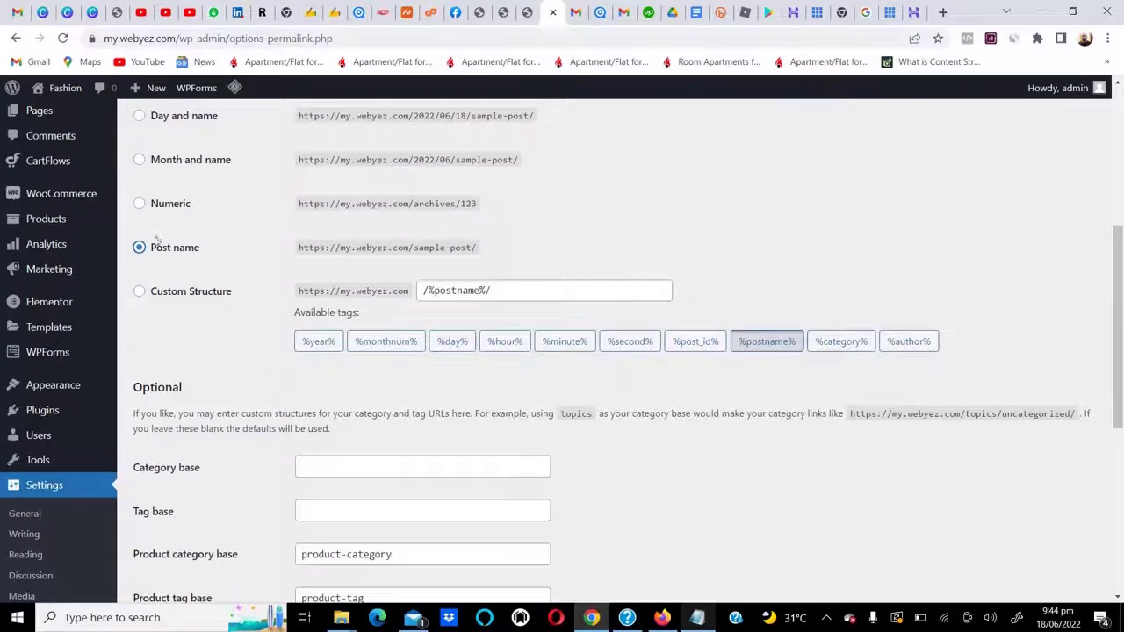
scroll(44, 567, down, 5)
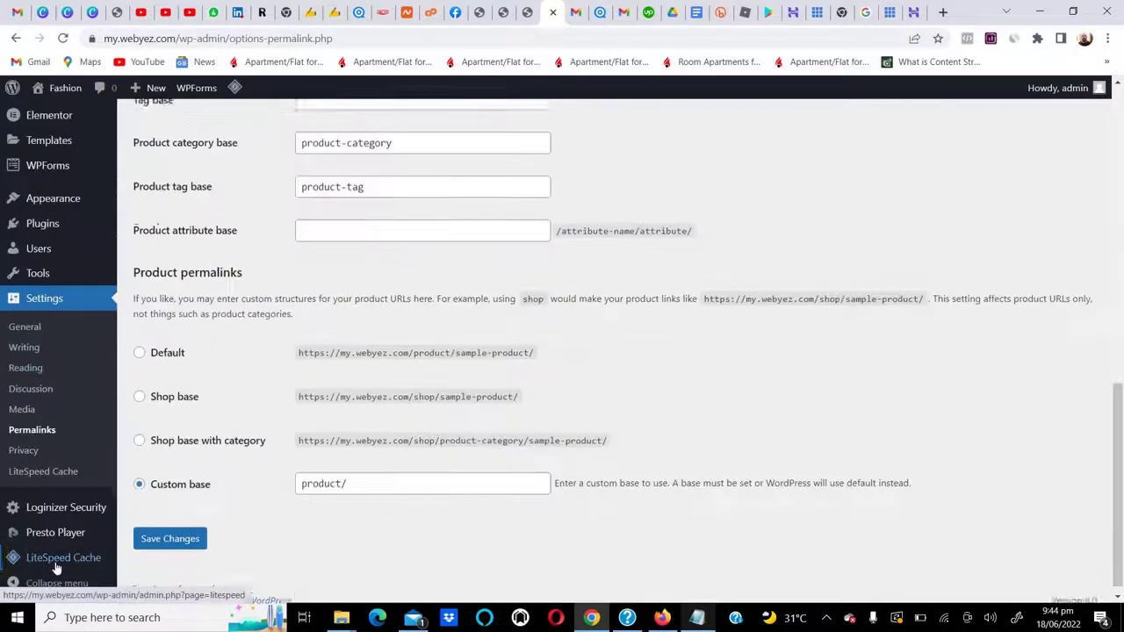
click(175, 534)
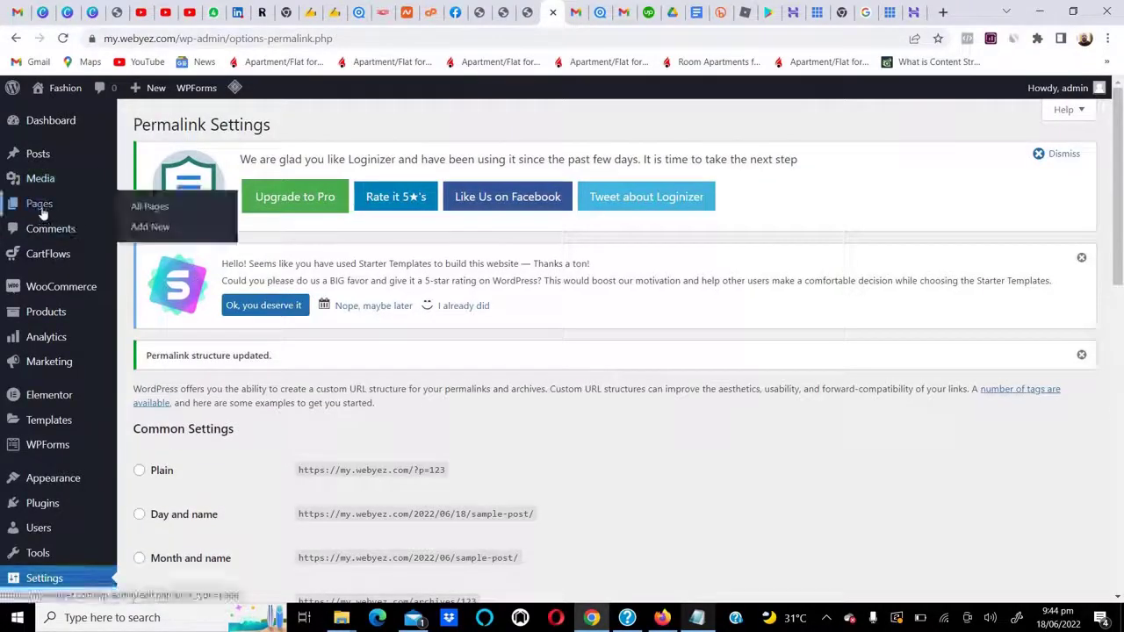
Step: Open the theme customizer for the site and browse its list of sections
mouse_move(40, 486)
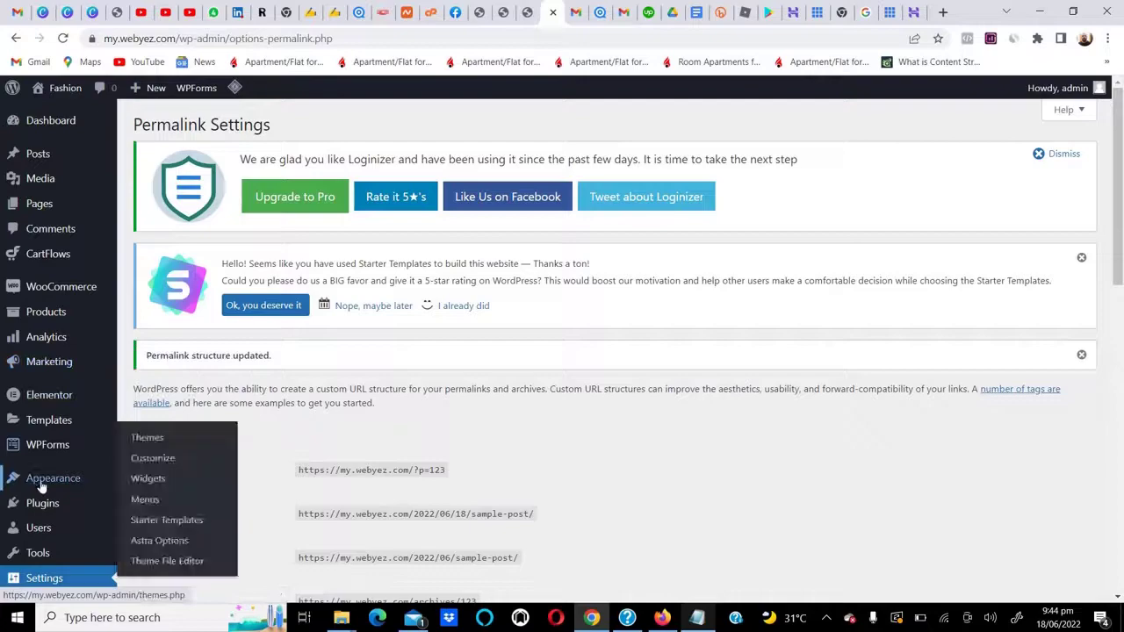
click(151, 467)
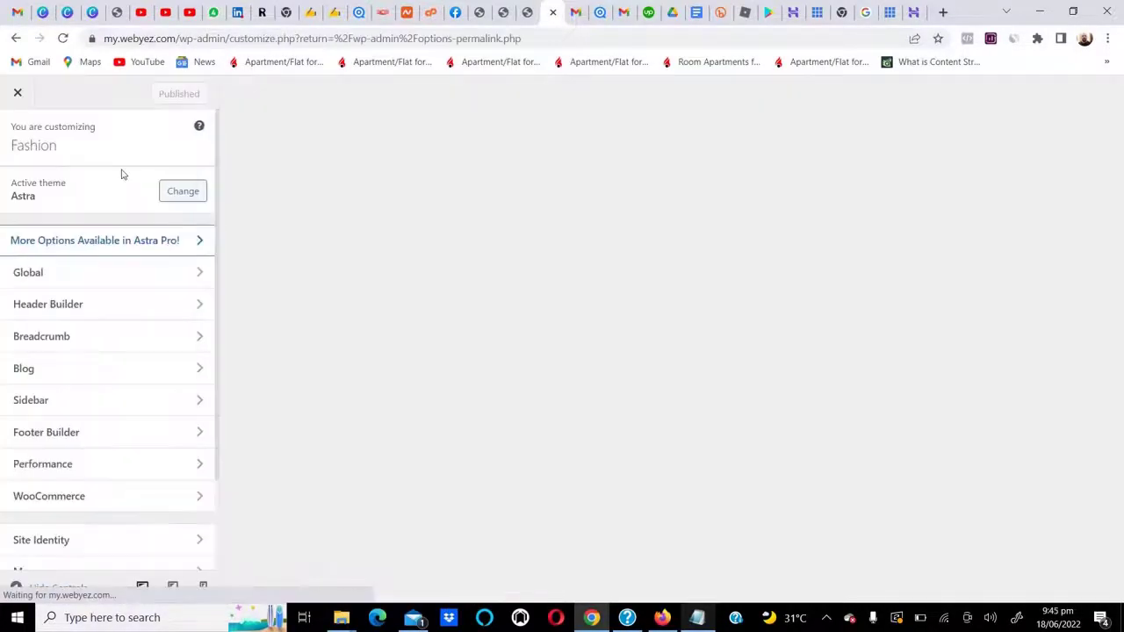
scroll(63, 311, down, 1)
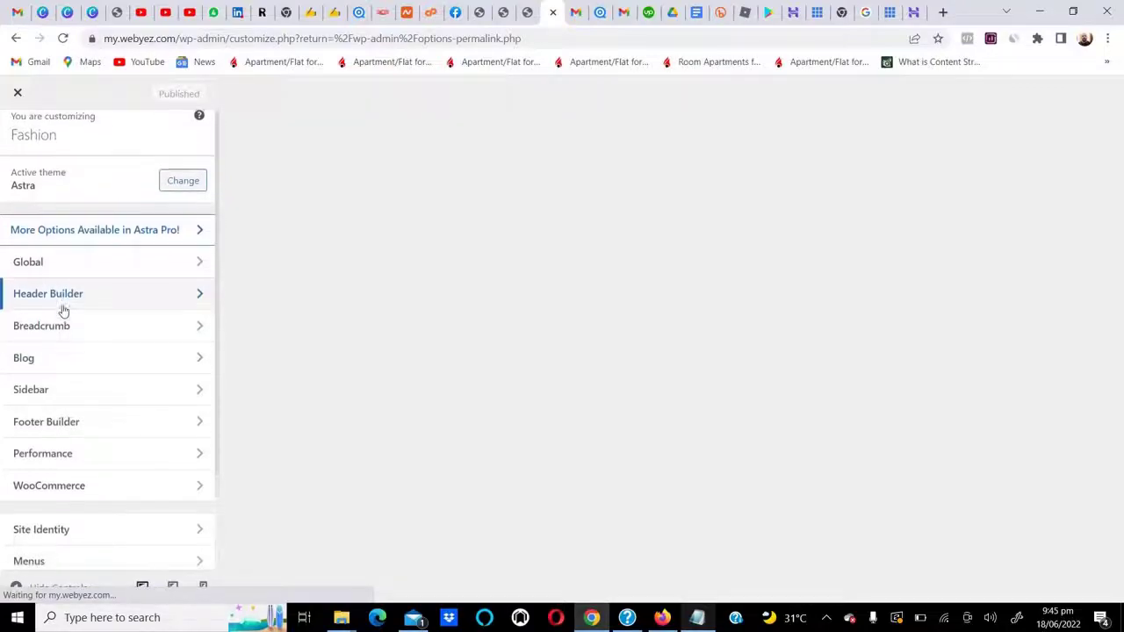
Step: Review the typography presets and the body and heading font options in the Global theme settings
scroll(52, 281, up, 1)
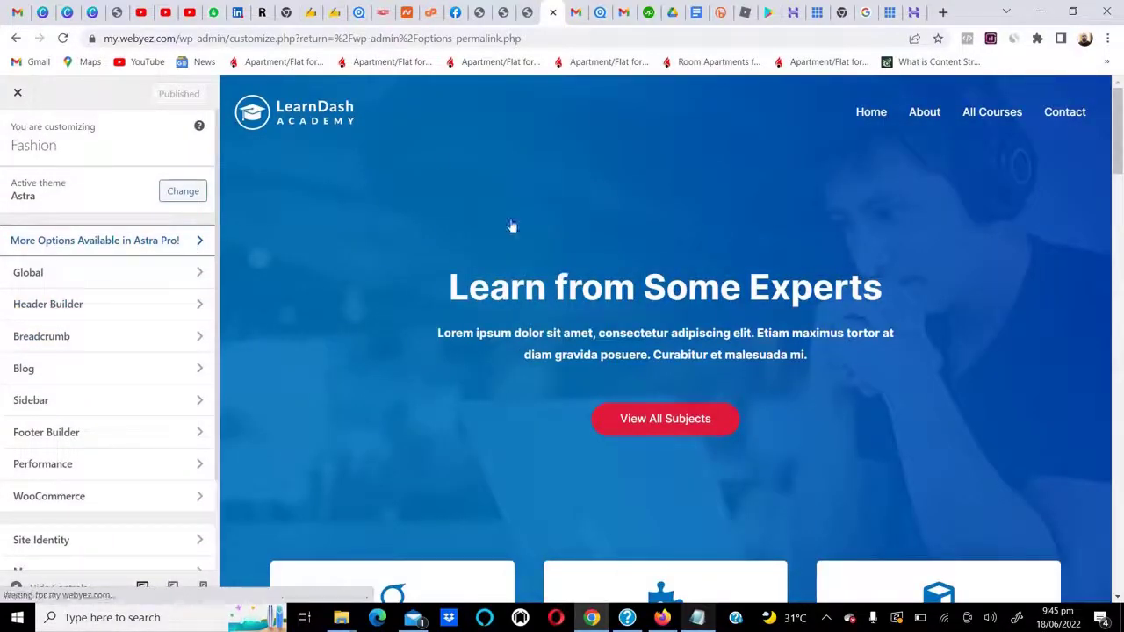
click(35, 278)
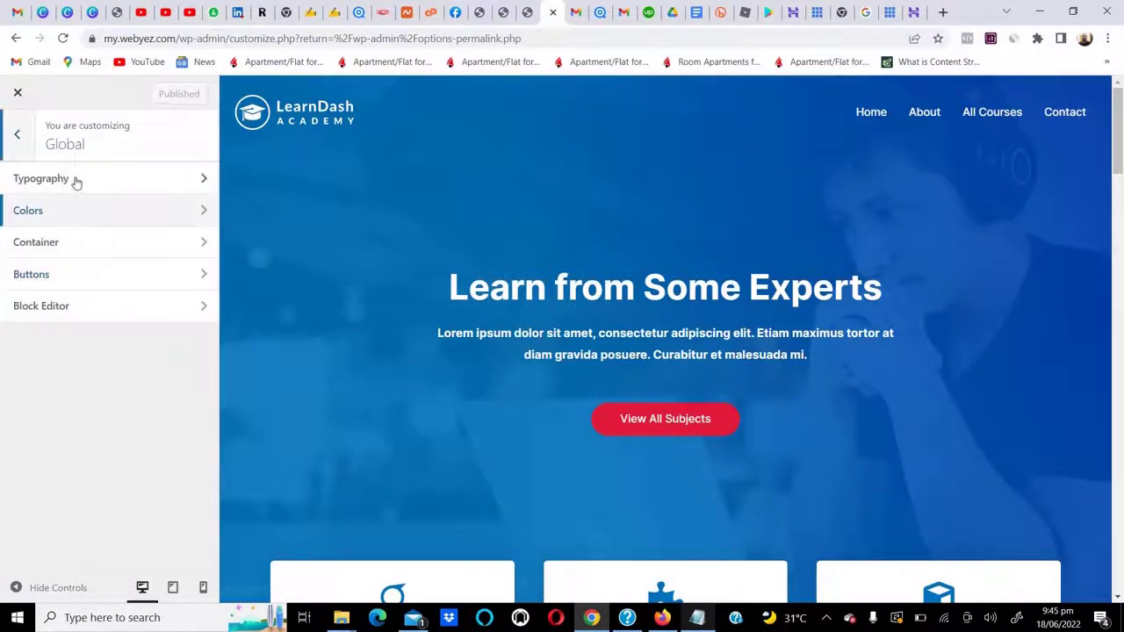
click(71, 182)
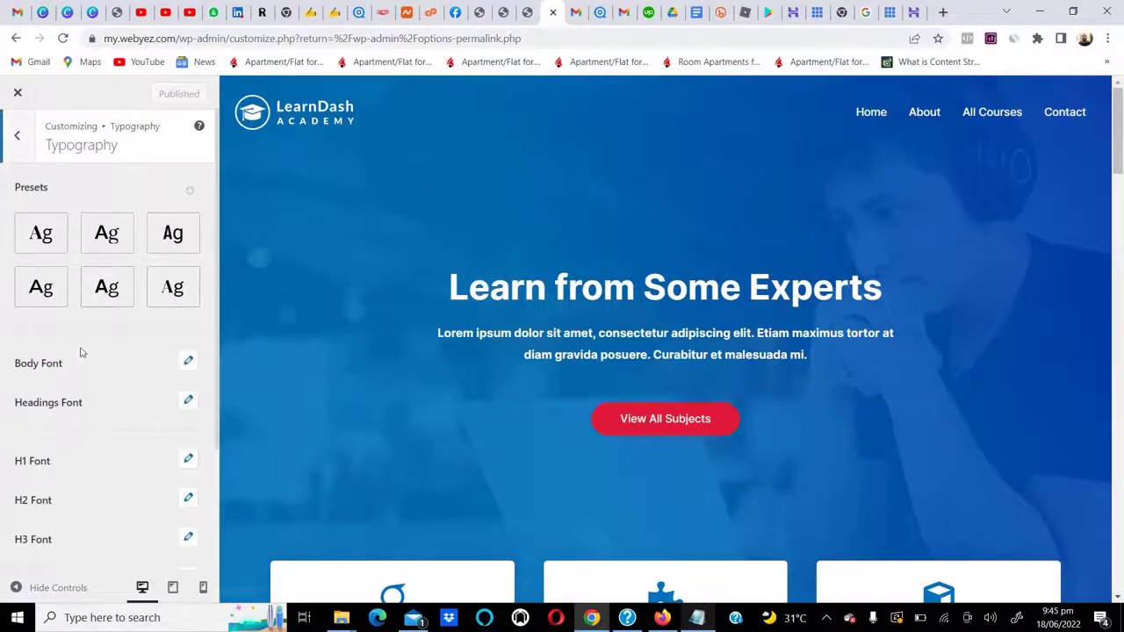
scroll(335, 384, down, 1)
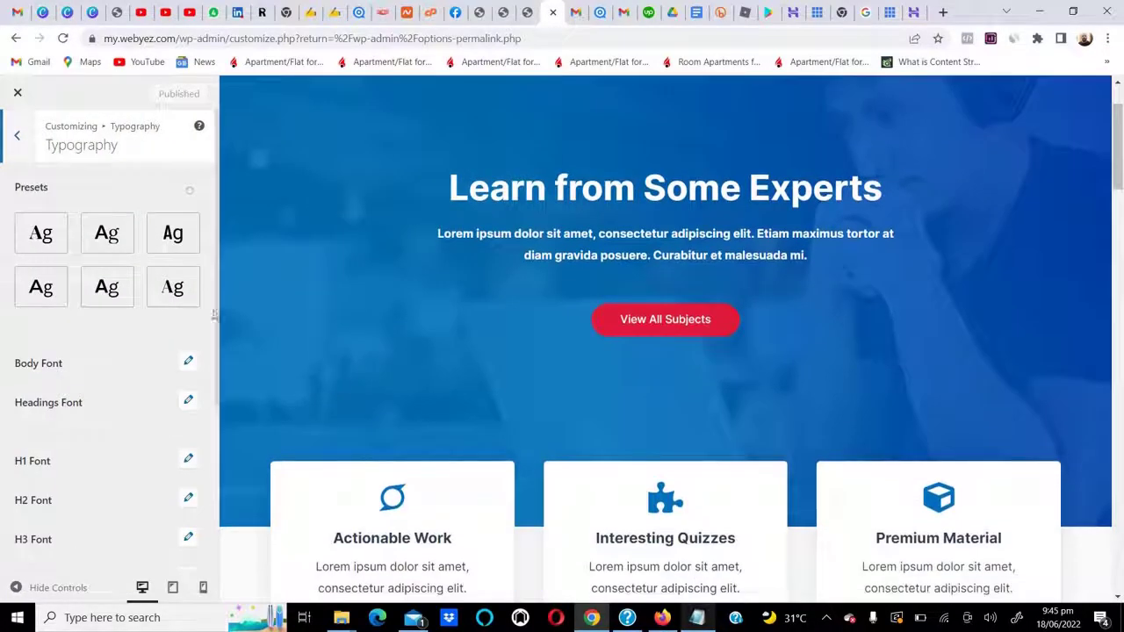
scroll(182, 377, down, 2)
scroll(181, 378, up, 3)
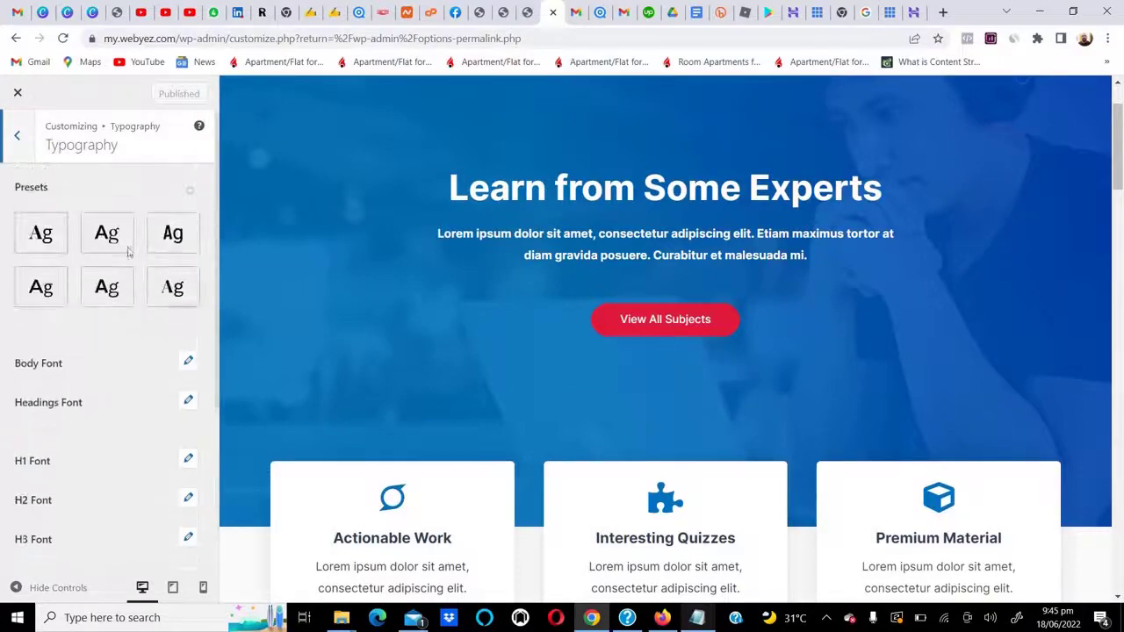
click(25, 145)
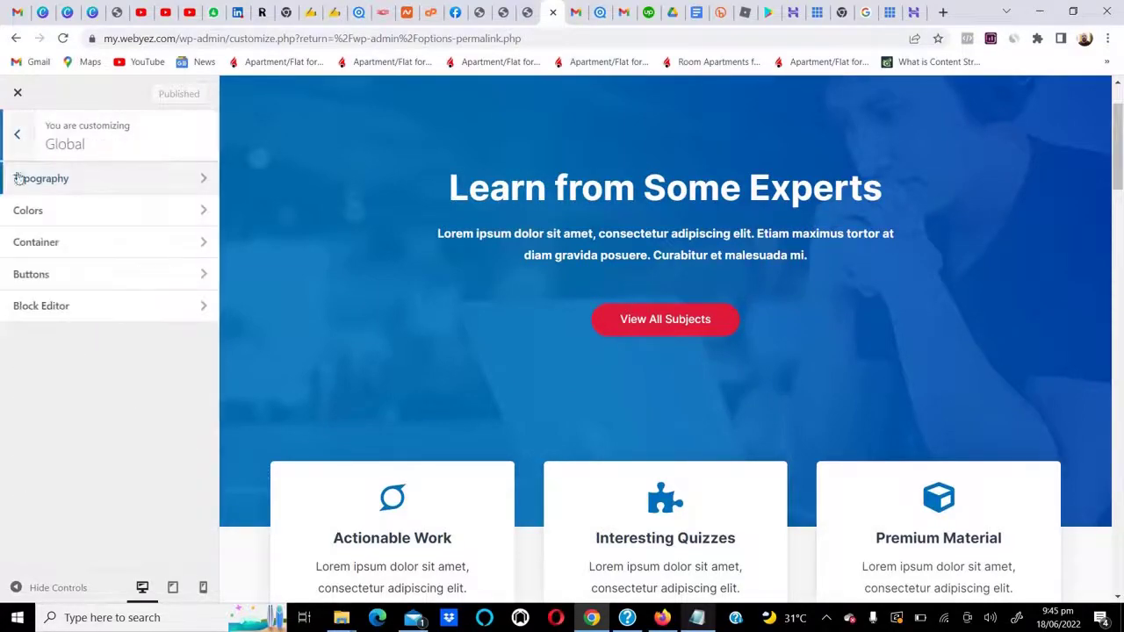
Step: Review the color palette options and the button style options in the Global theme settings
click(60, 211)
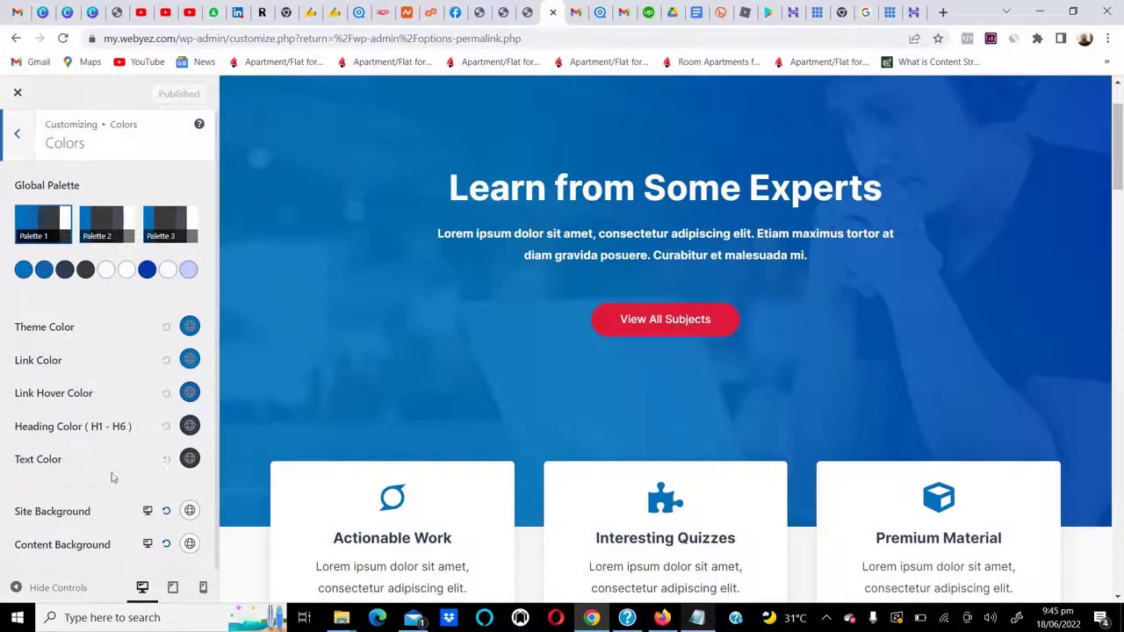
click(23, 154)
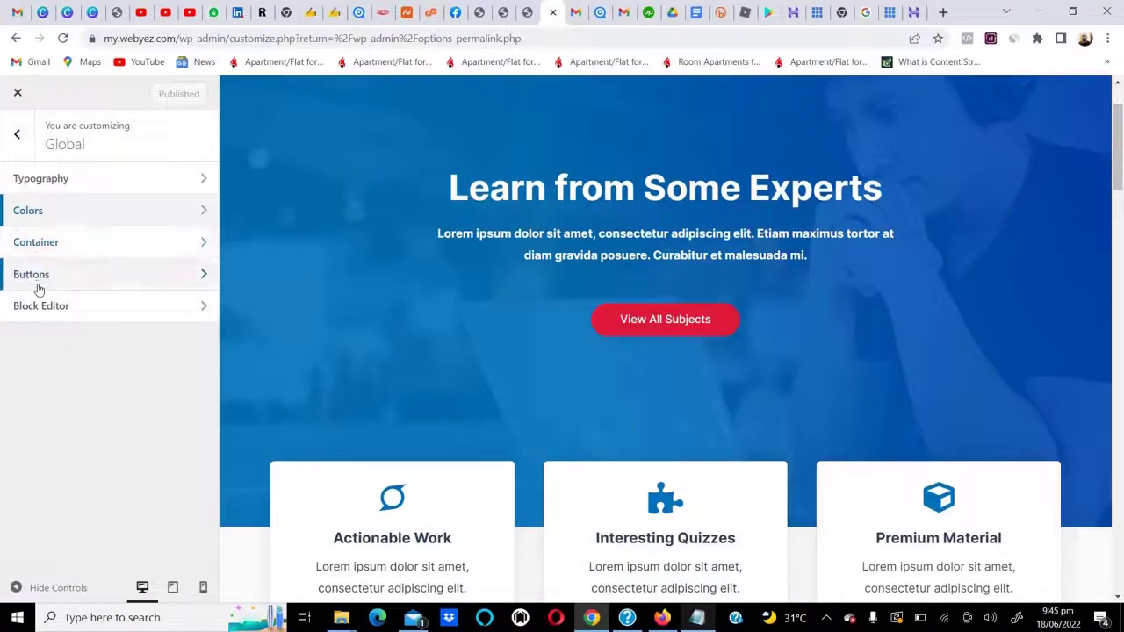
click(38, 285)
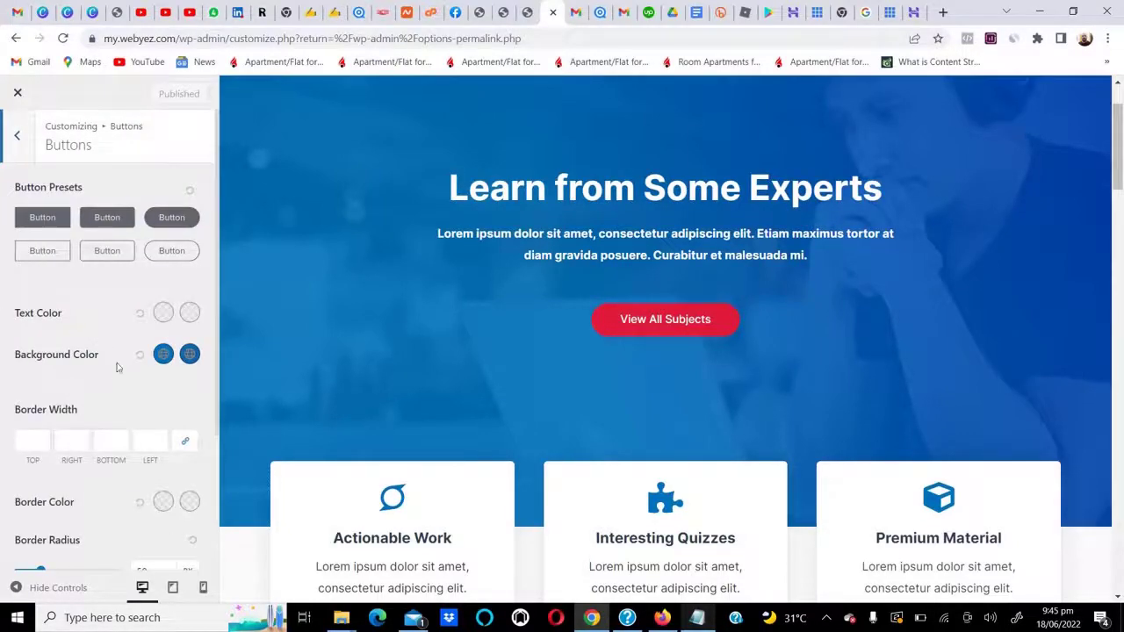
click(17, 134)
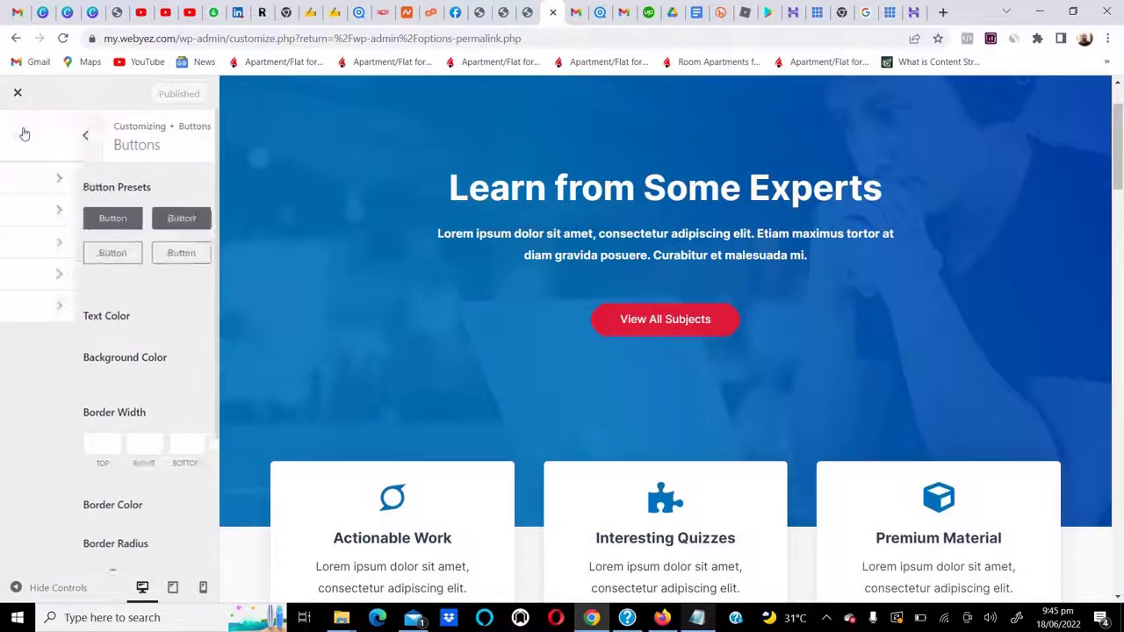
Step: Review the Header Builder options in the theme customizer and return to the section list
click(19, 133)
click(48, 304)
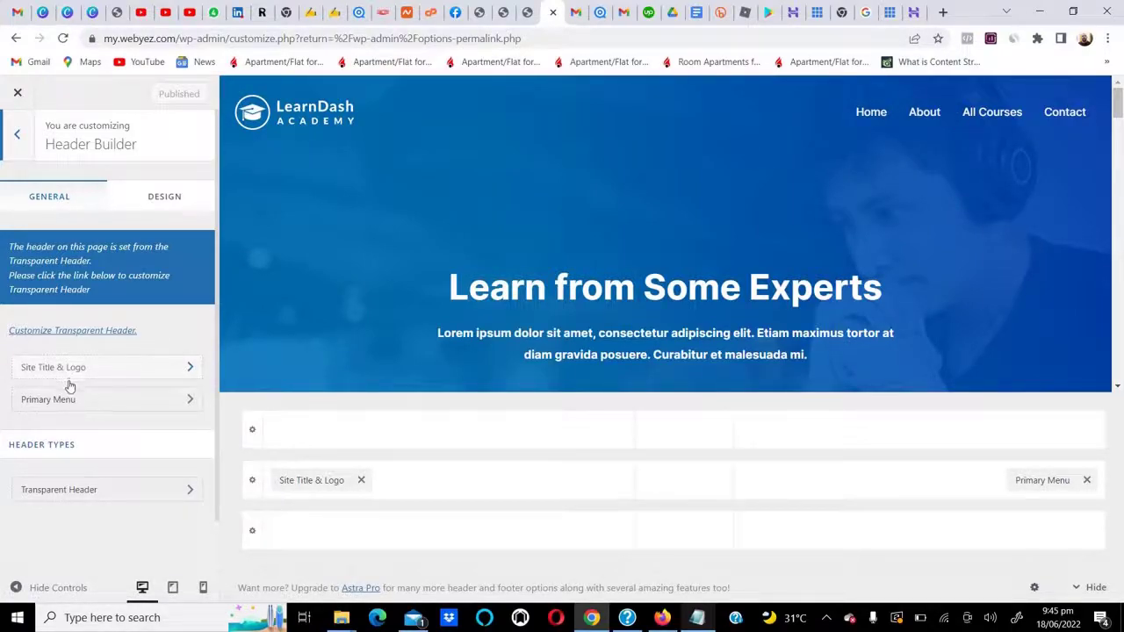
click(18, 139)
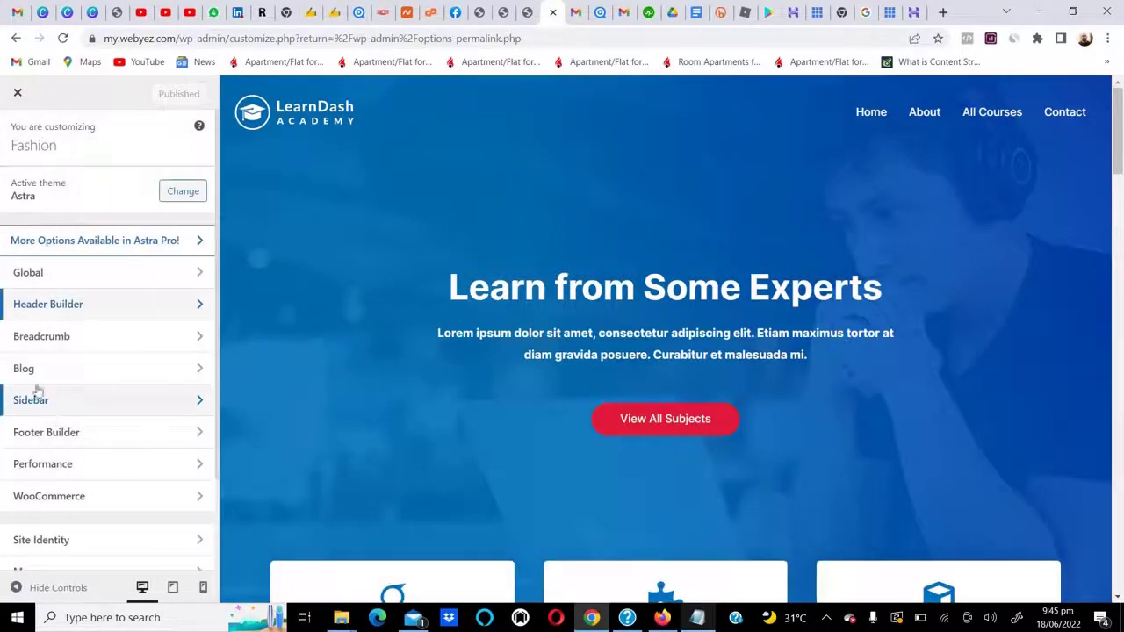
Step: Set the homepage to display a static page with Home as the homepage, and check the site preview
scroll(53, 464, down, 1)
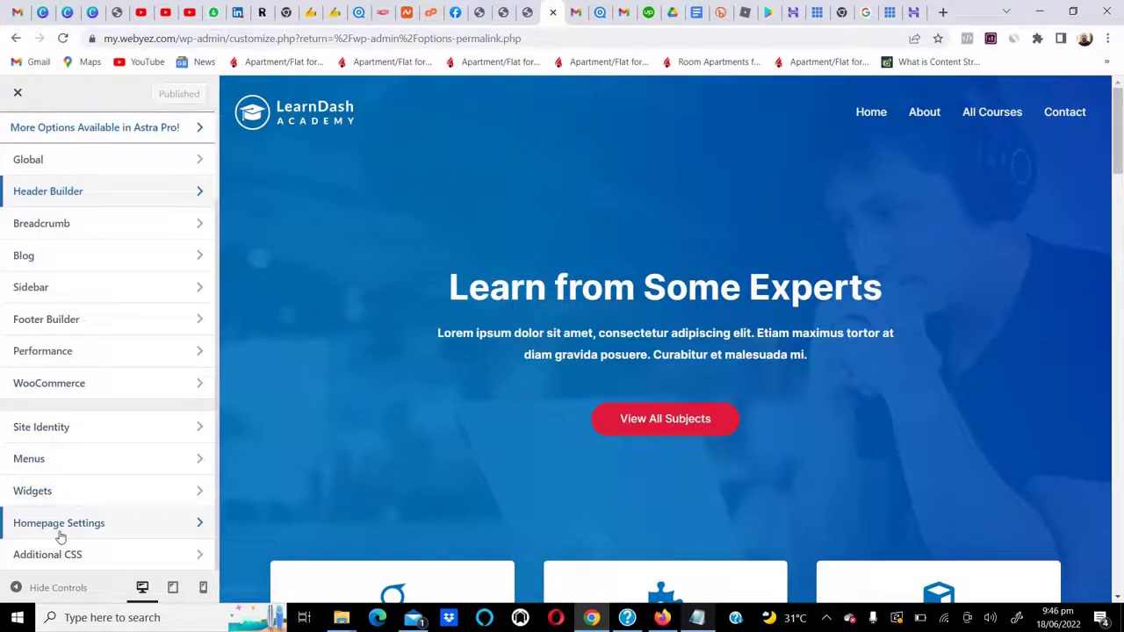
click(58, 523)
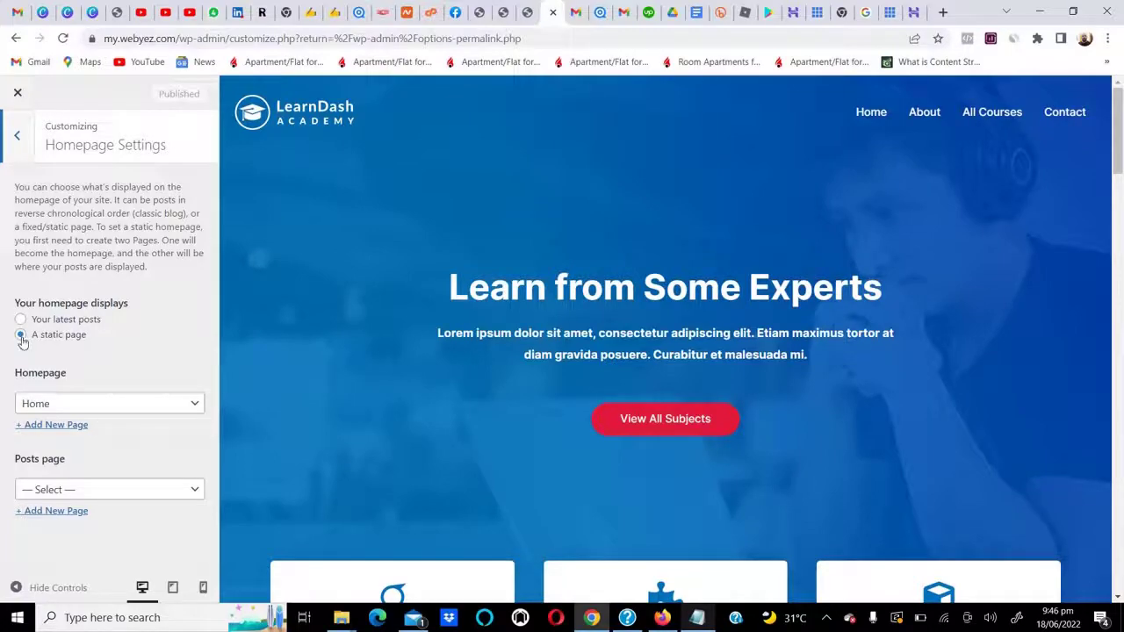
click(21, 339)
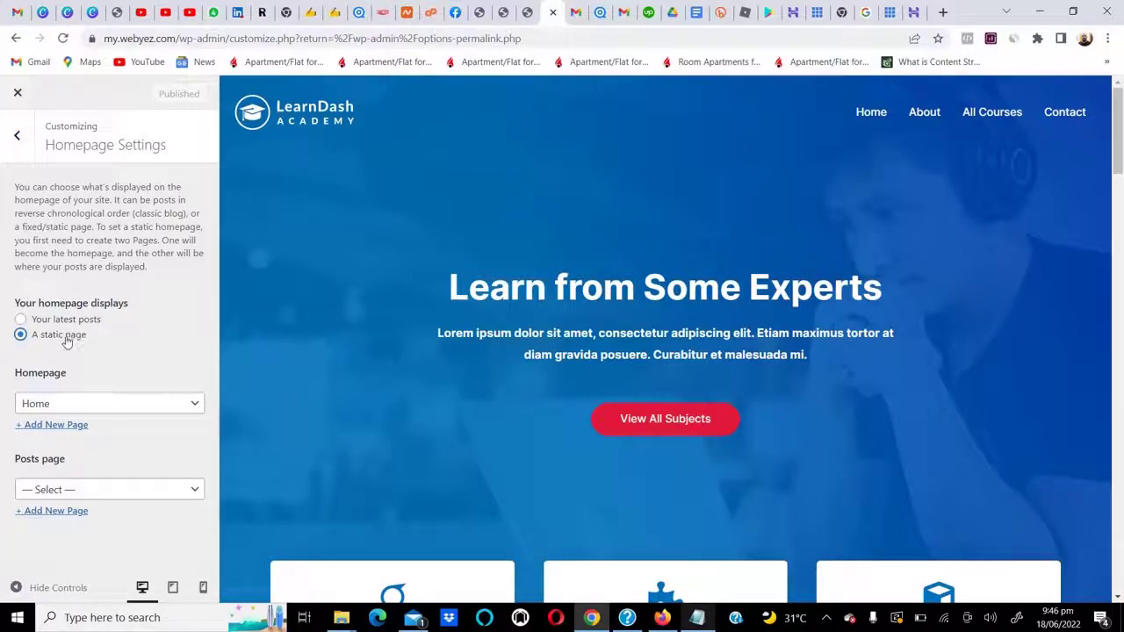
click(45, 403)
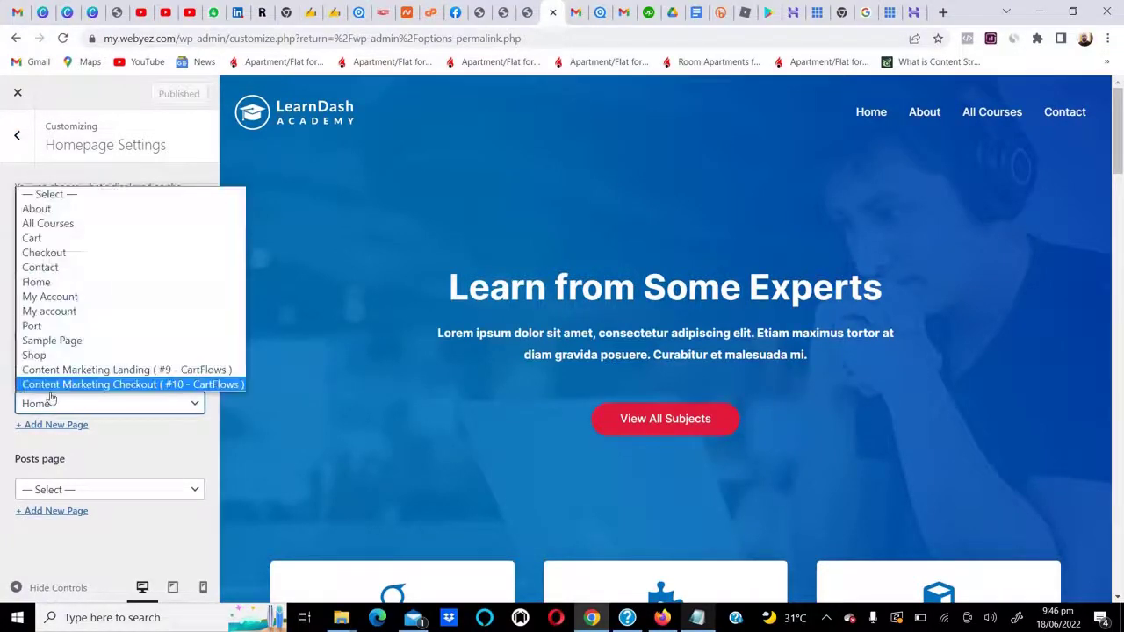
click(44, 282)
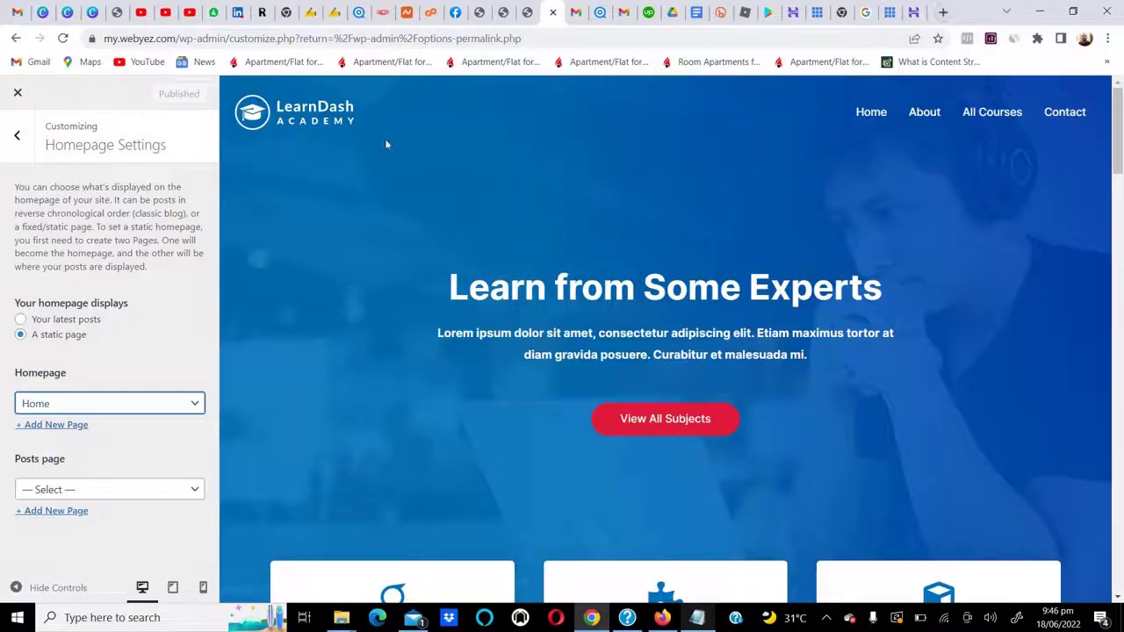
click(311, 117)
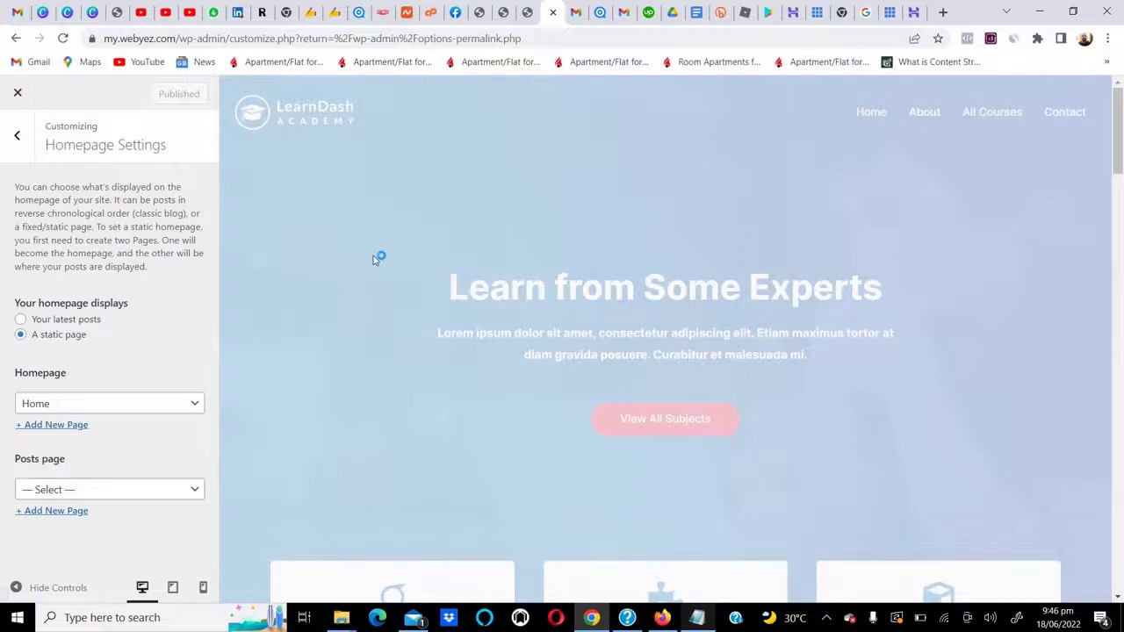
scroll(361, 318, down, 4)
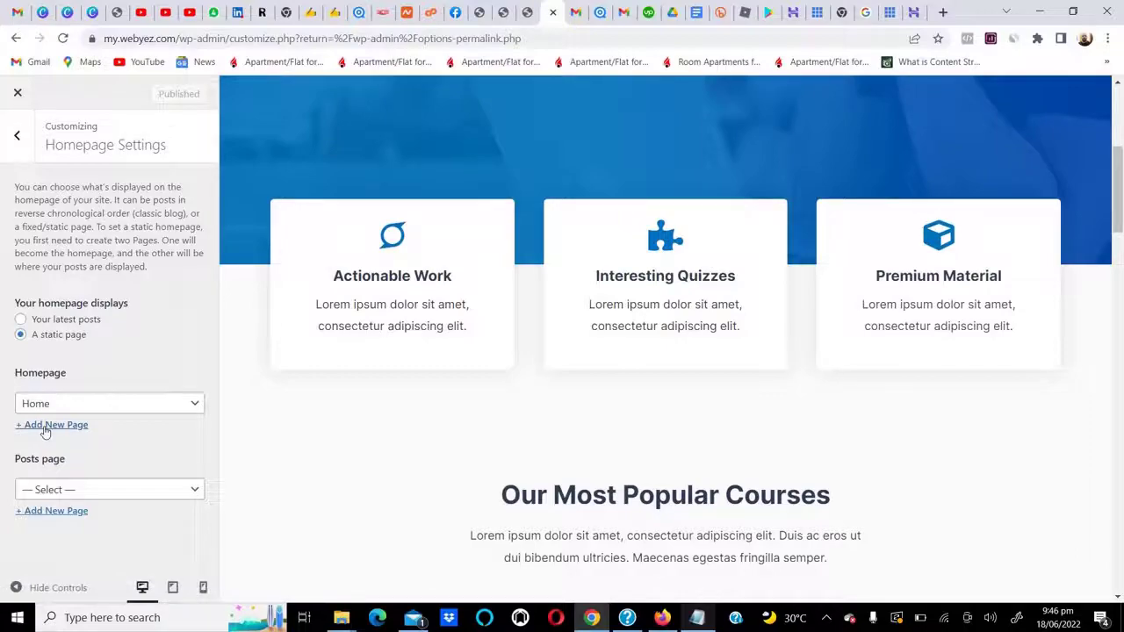
Step: Close the theme customizer and return to the Permalink Settings page
click(17, 137)
click(19, 93)
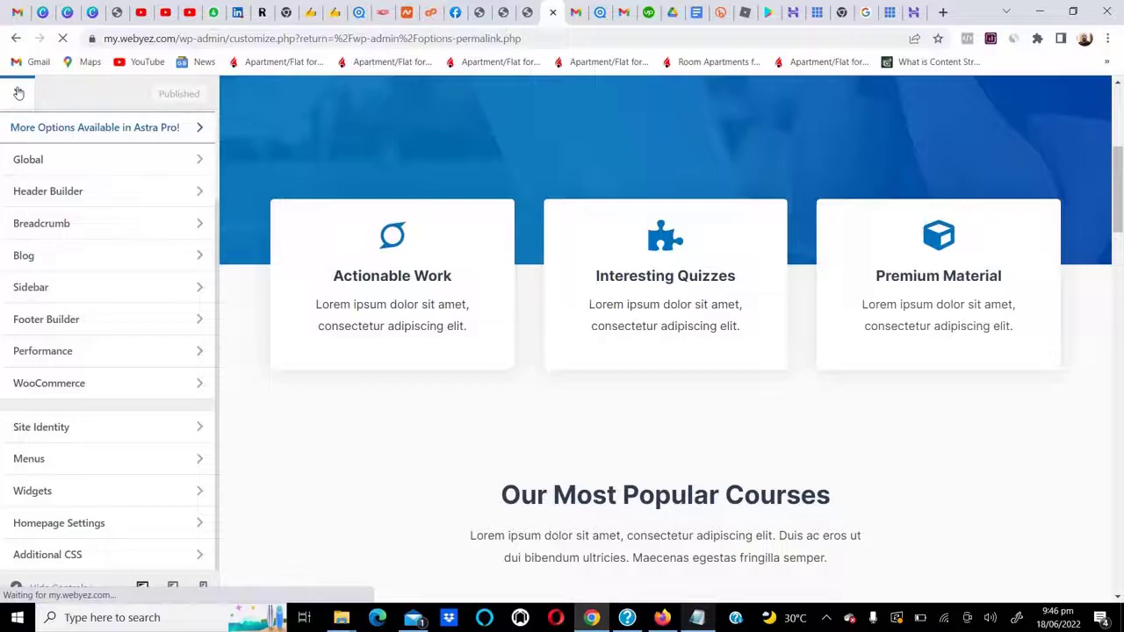
scroll(356, 384, down, 3)
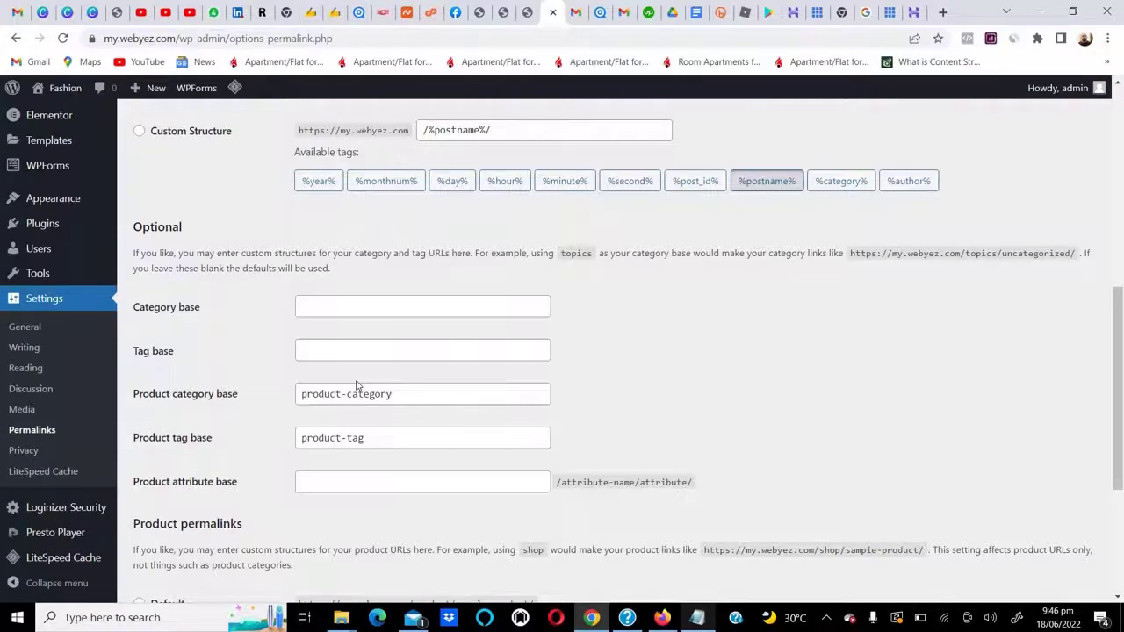
scroll(356, 384, down, 3)
scroll(357, 384, up, 8)
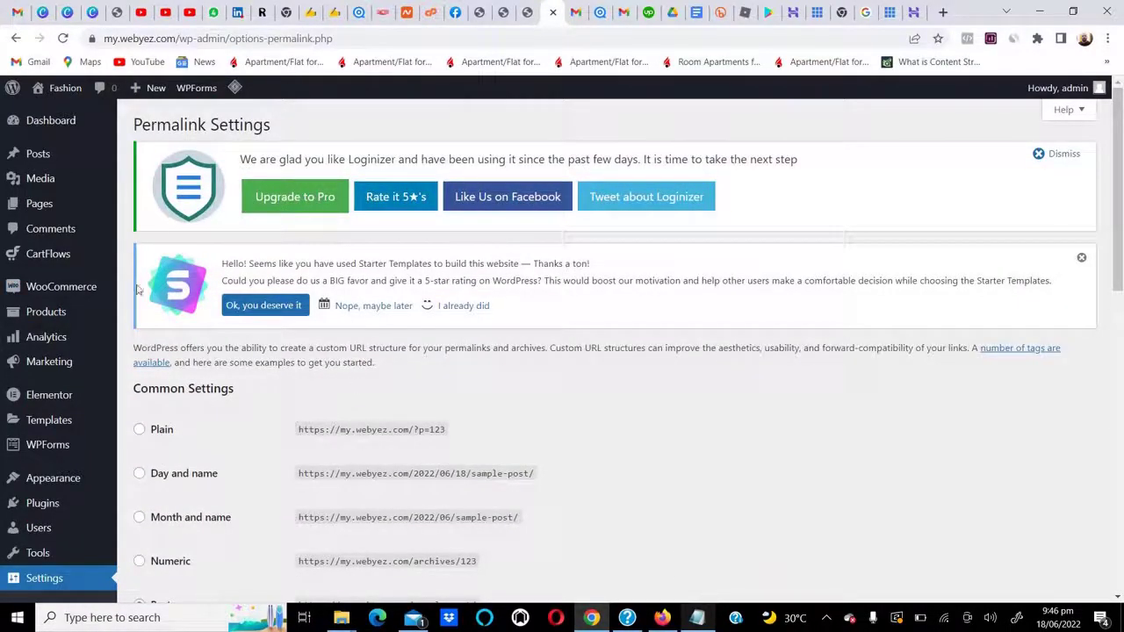
Step: Create a new post and title it "THis is new post"
mouse_move(31, 154)
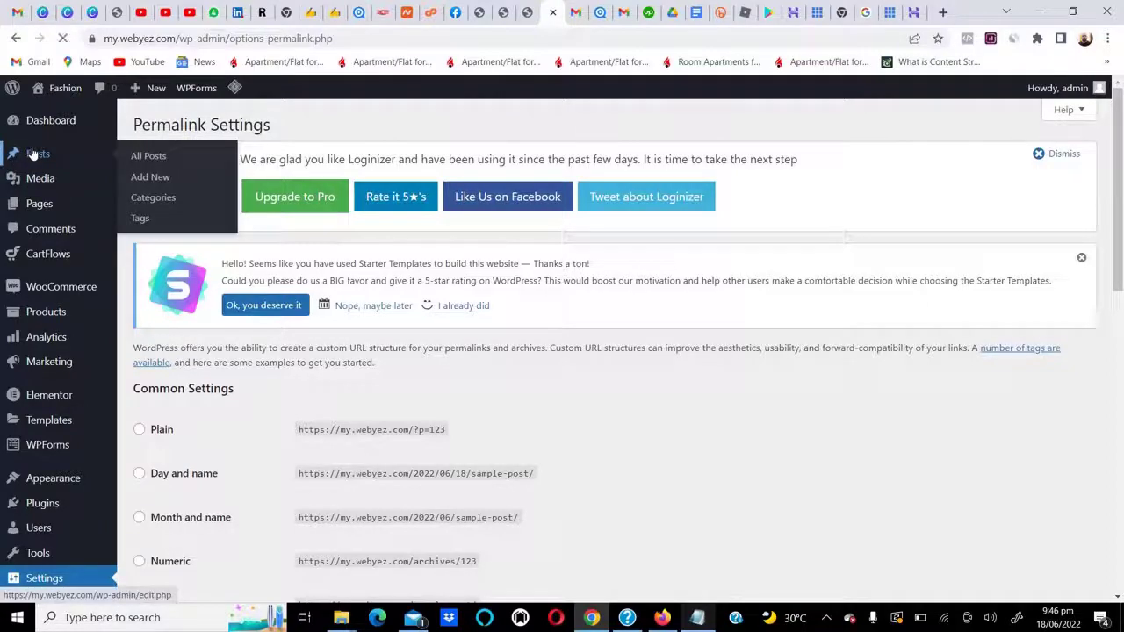
click(150, 178)
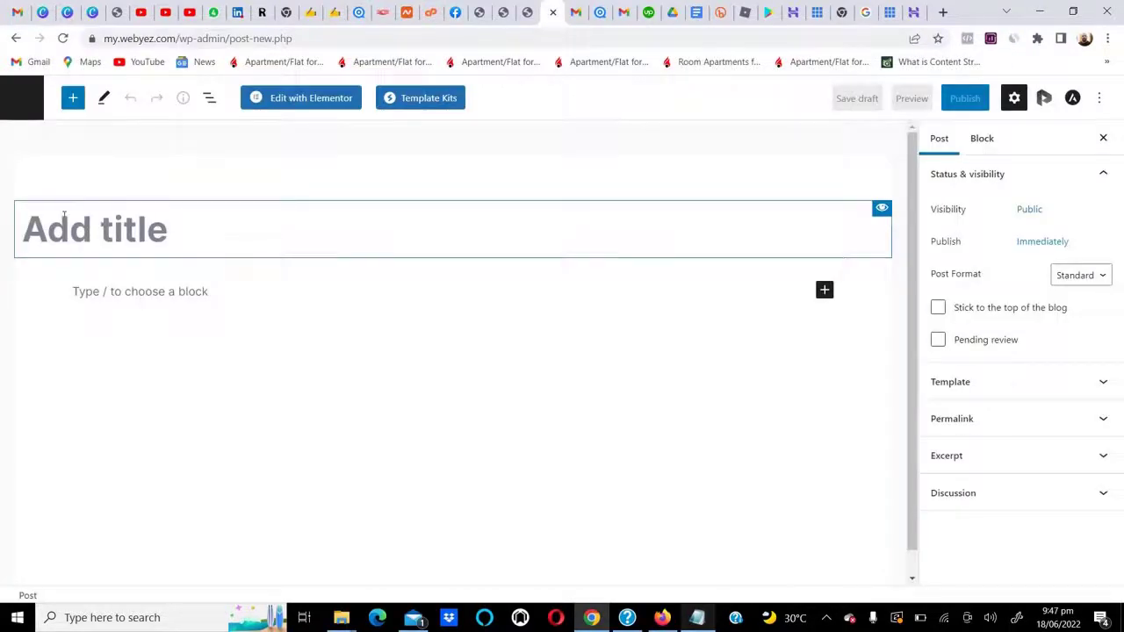
text(THis is new post)
Step: Add the paragraphs "asd;lksadl" and "dlksakdsadp" to the post body and open the post's preview options
click(73, 292)
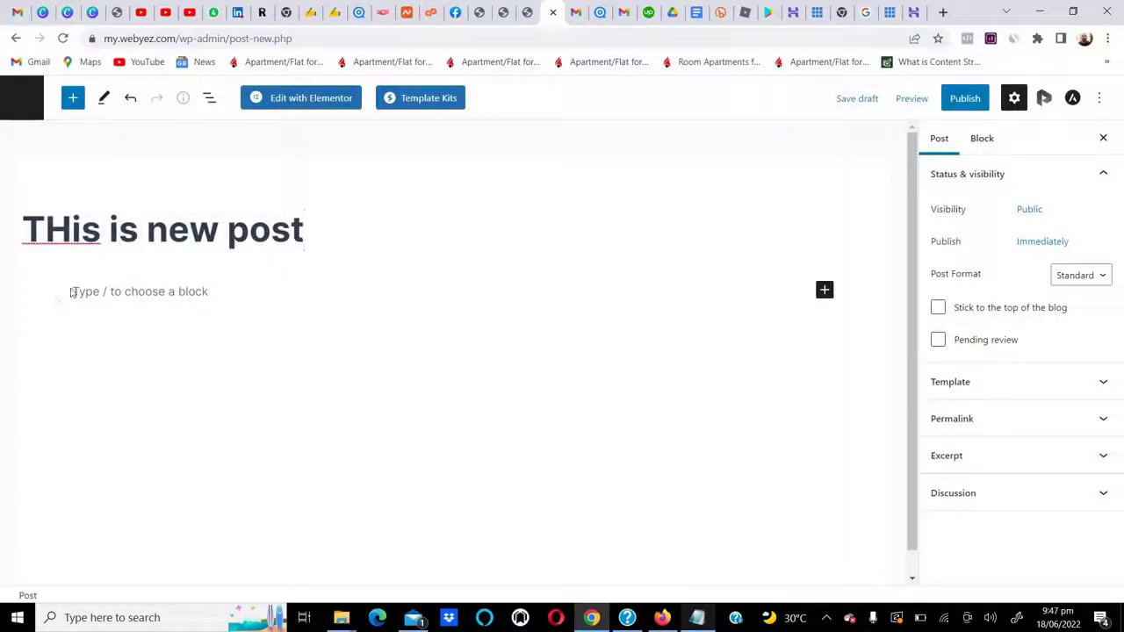
text(asd;lksadl)
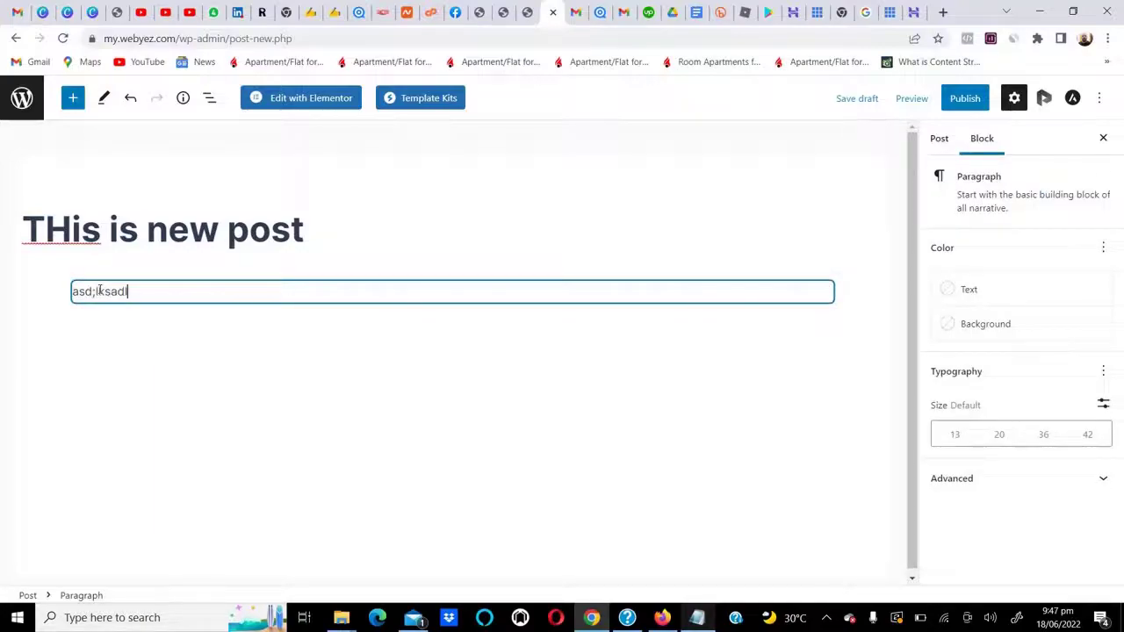
key(Return)
text(dlksakdsadp)
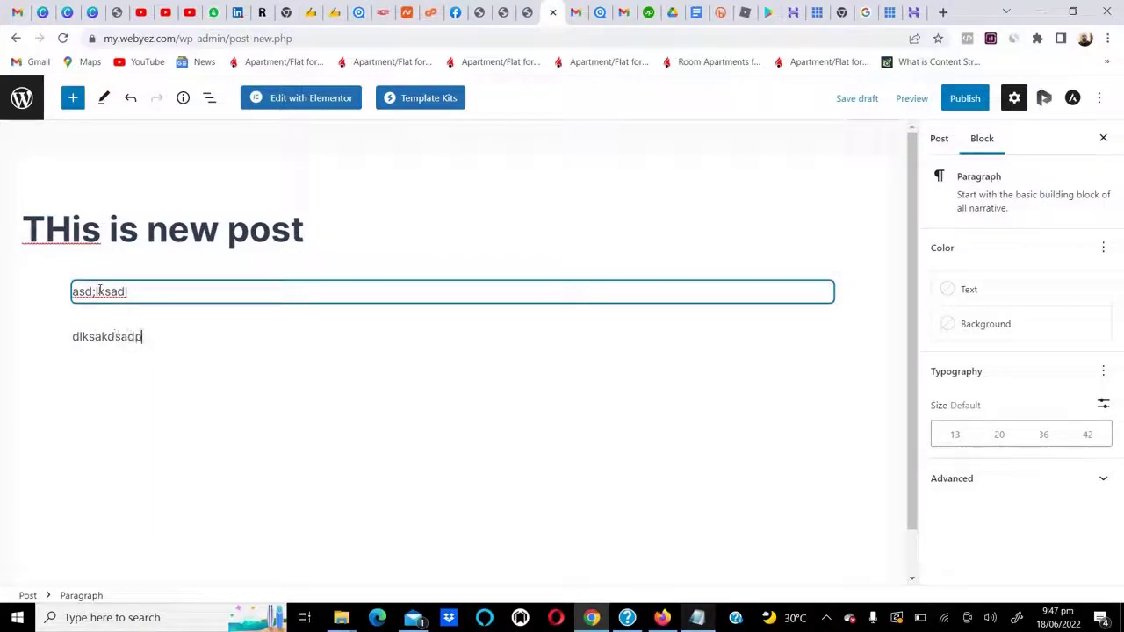
key(Return)
key(Return)
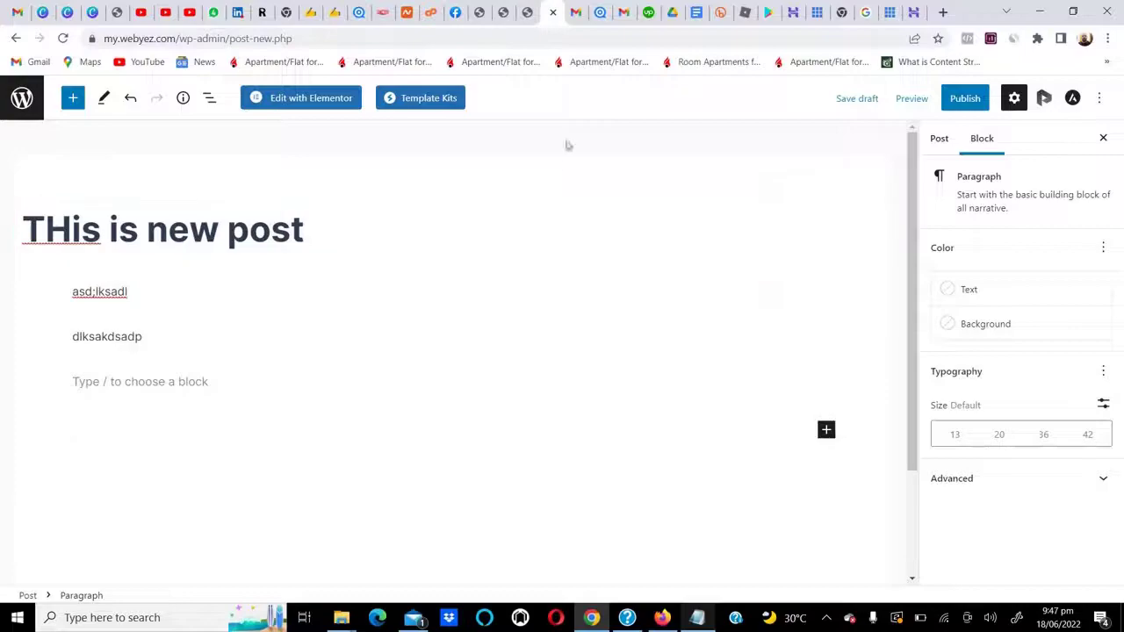
click(911, 98)
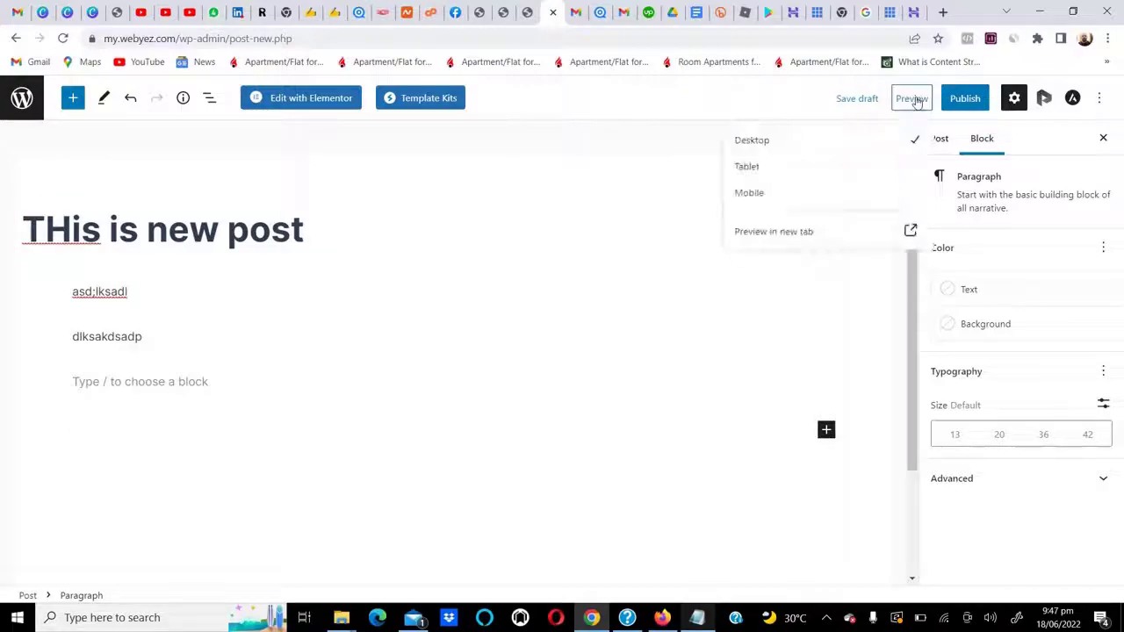